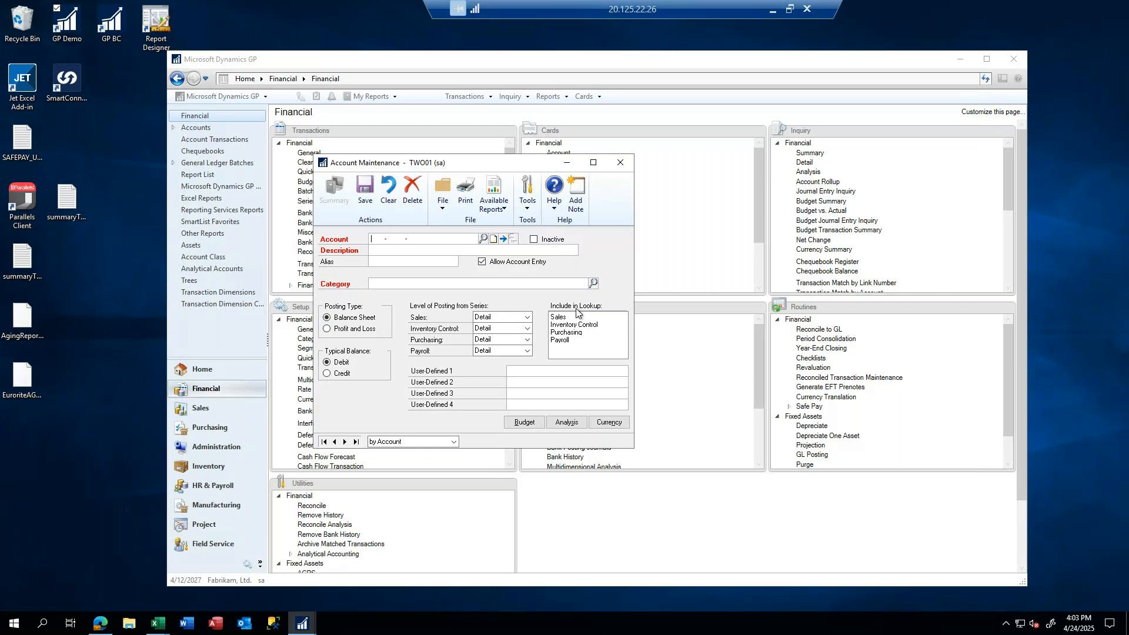
Look up account 000-4100-00 (Sales) in Account Maintenance, display its record and move the window aside
text(00 -4100 -00)
click(483, 239)
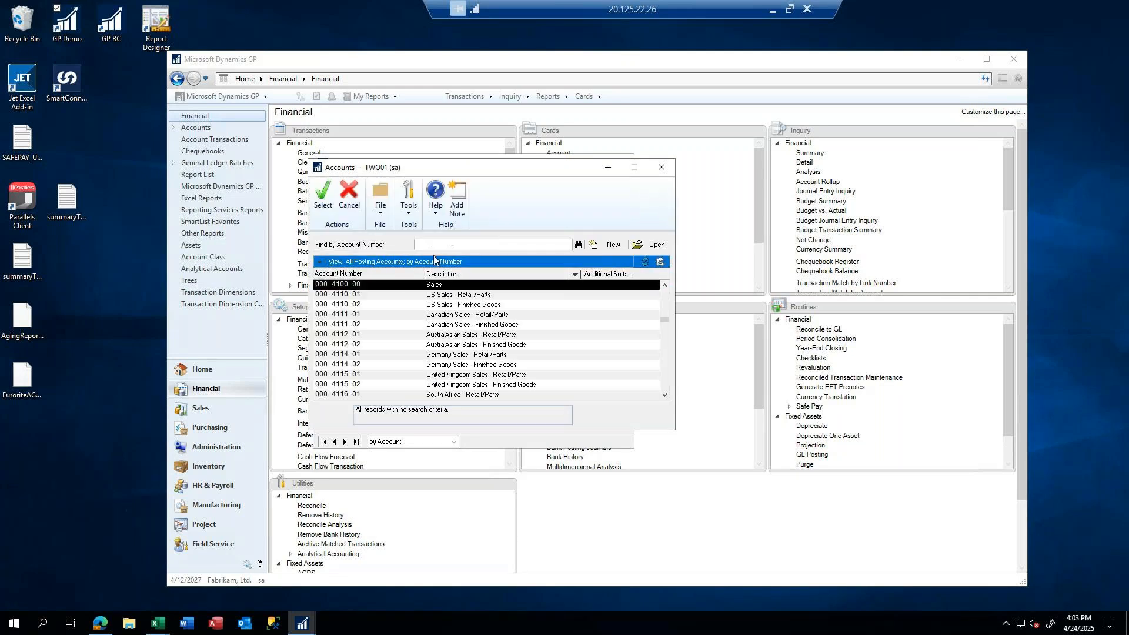
scroll(424, 326, up, 3)
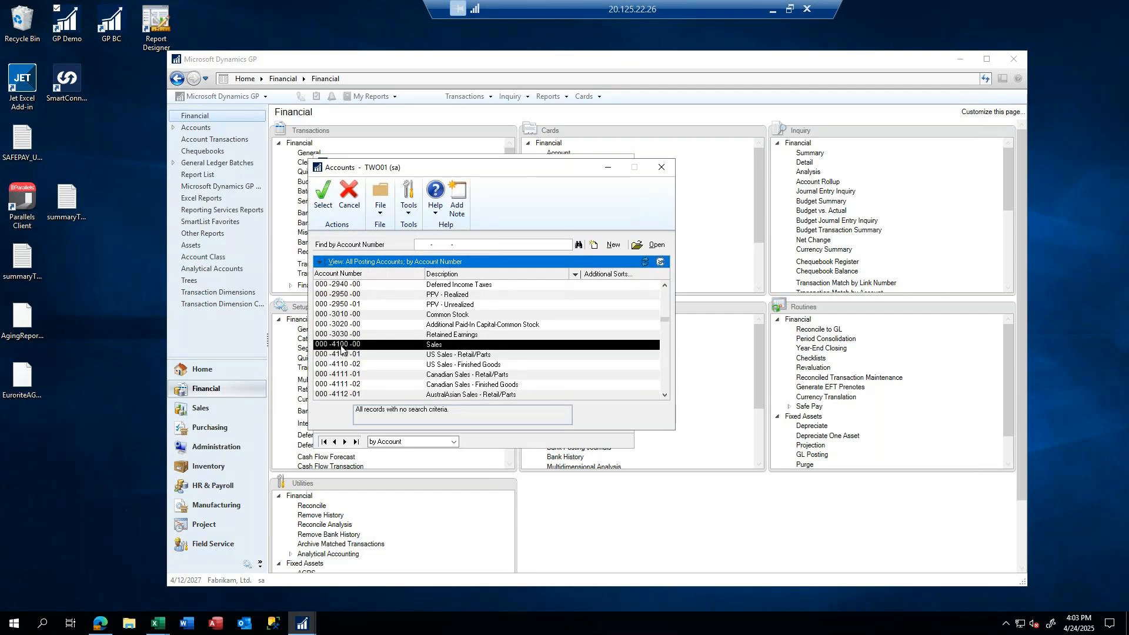
double_click(341, 349)
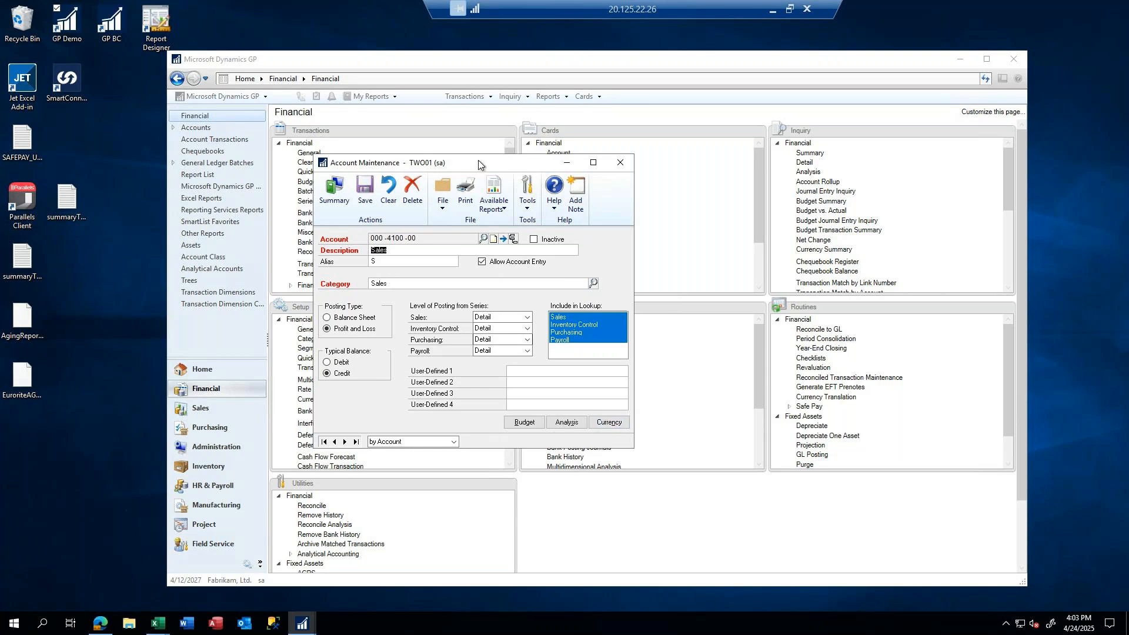
drag(478, 164, 656, 149)
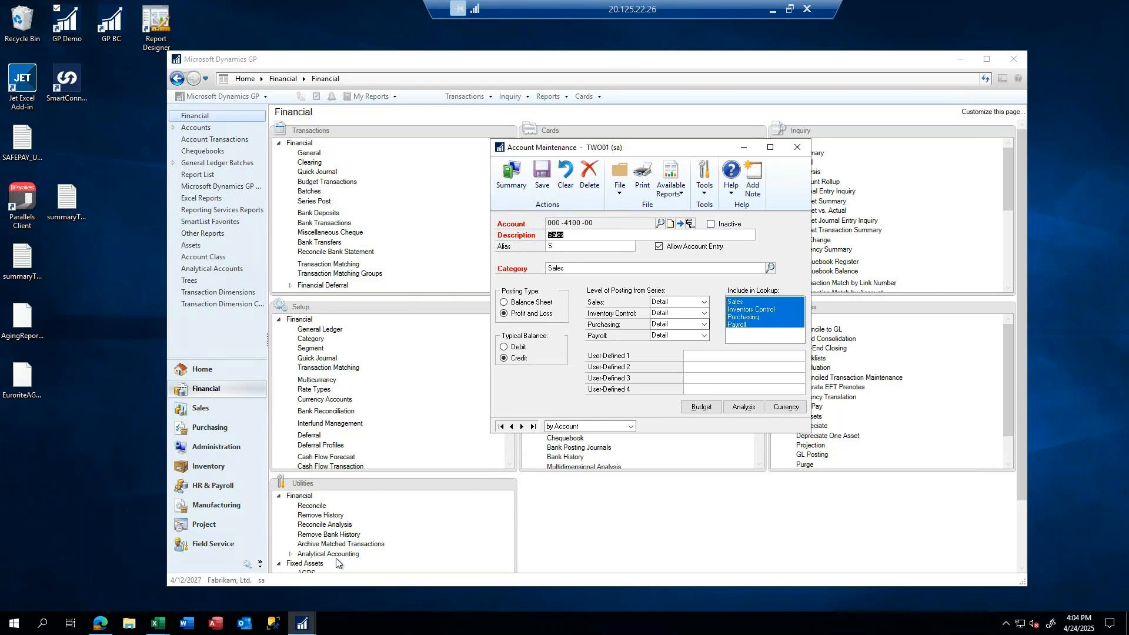
Switch to Dynamics 365 Business Central, leave the bank account card and open the Chart of Accounts
click(100, 623)
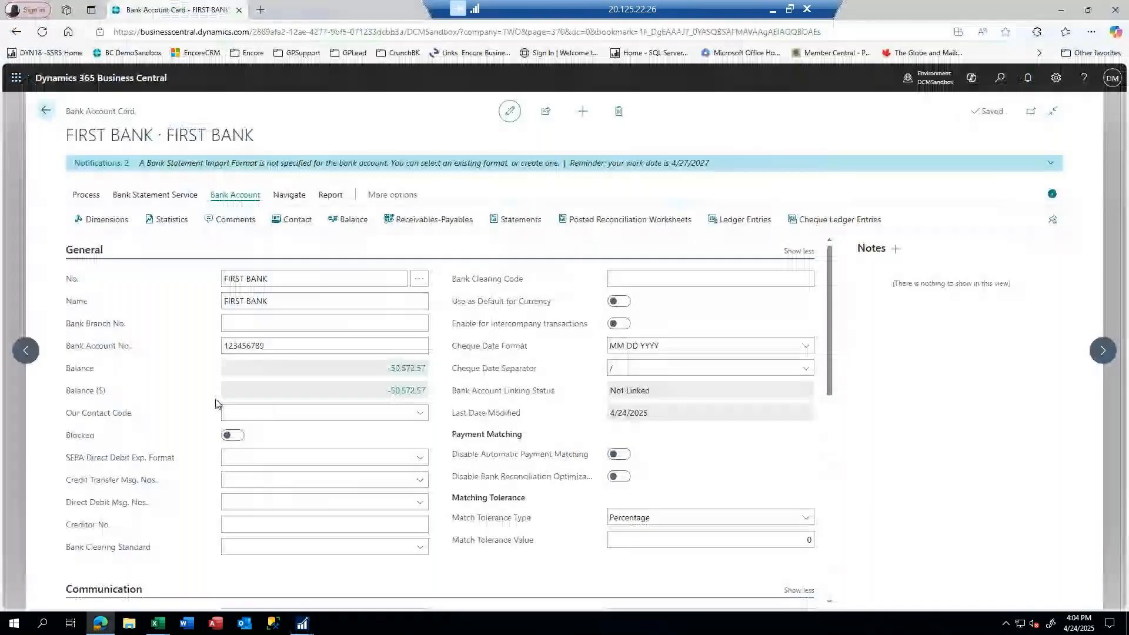
click(45, 111)
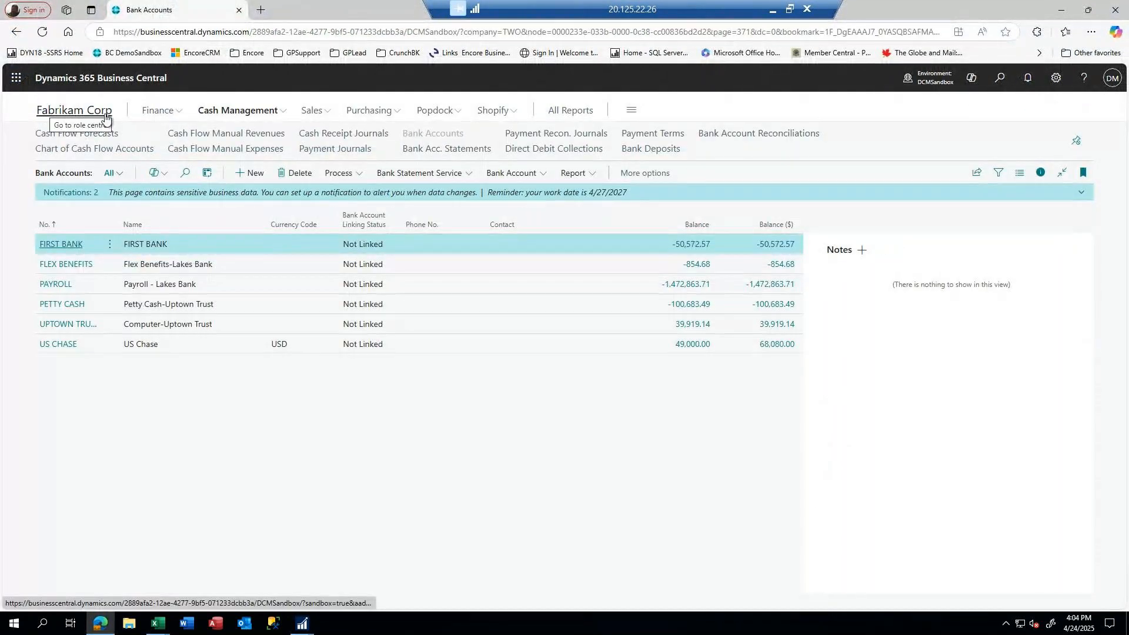
click(157, 111)
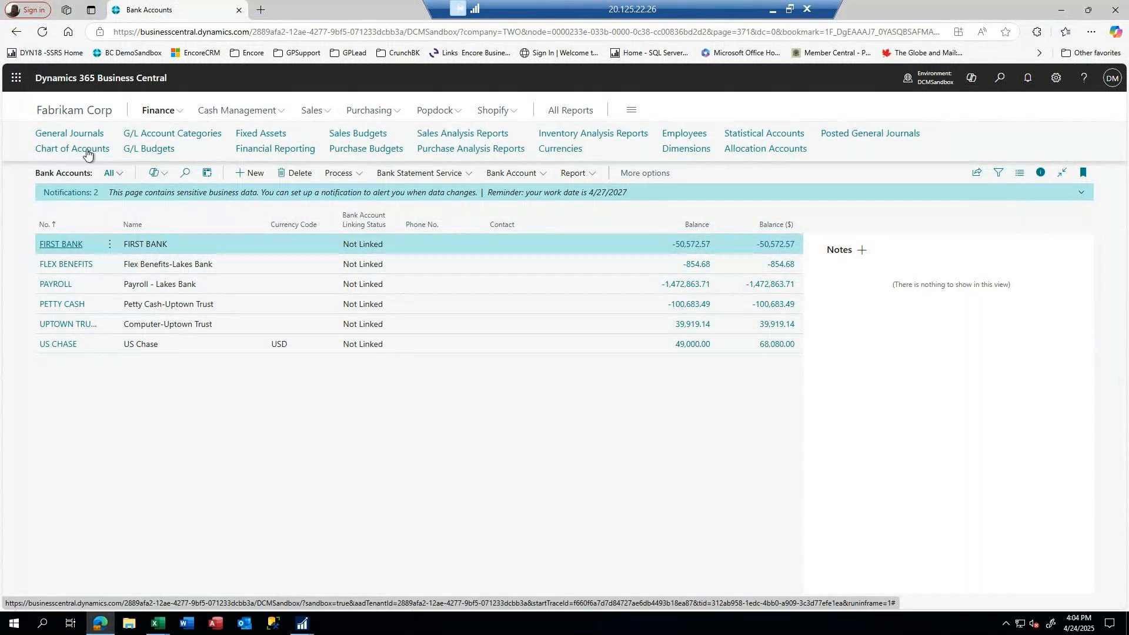
click(86, 151)
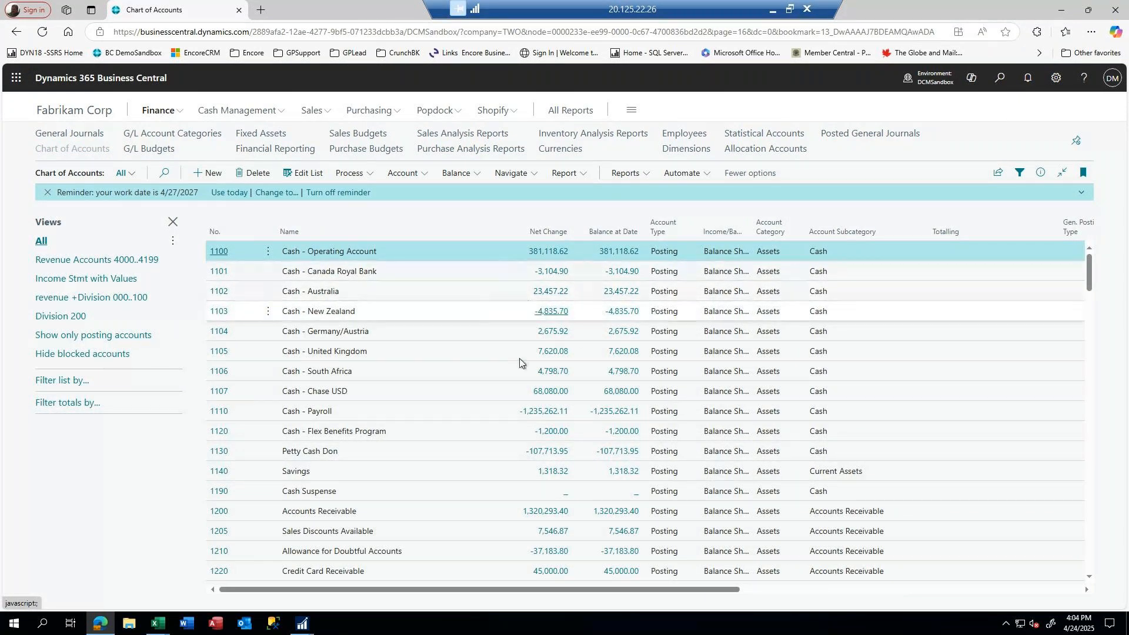
Compare the saved revenue views of the chart of accounts, ending on Revenue Accounts 4000..4199
scroll(304, 373, down, 7)
scroll(306, 373, up, 6)
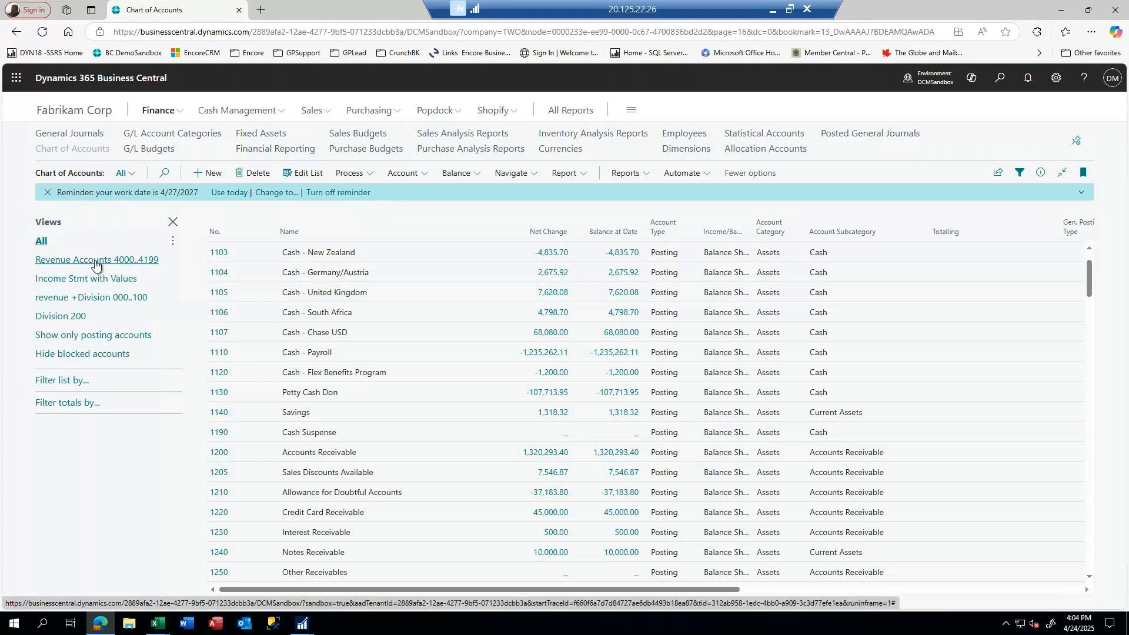
click(95, 262)
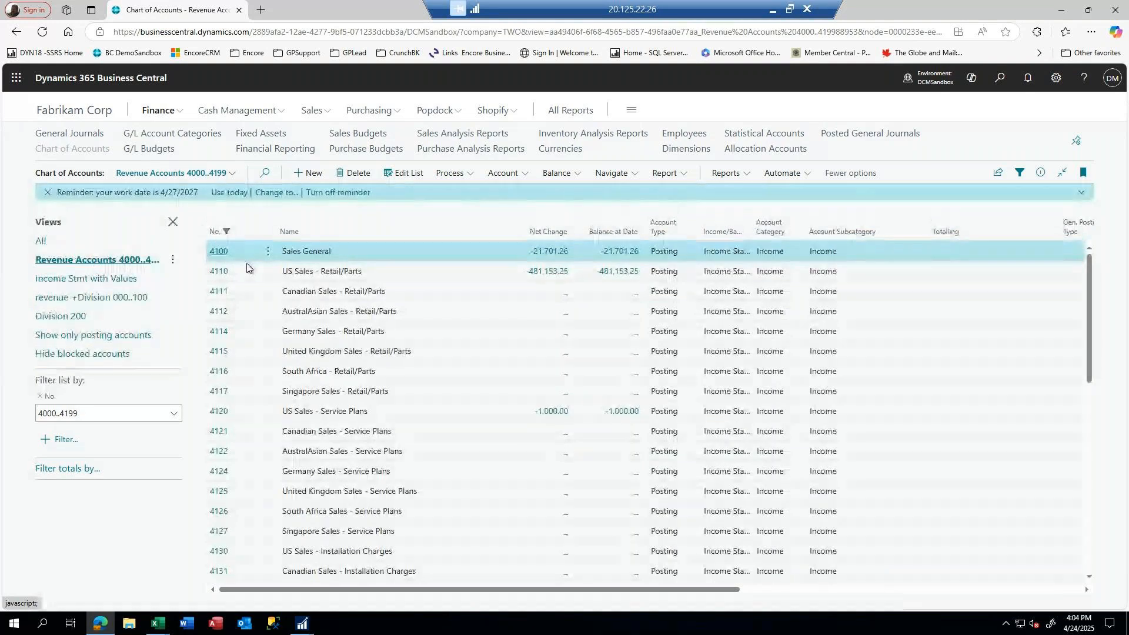
click(118, 296)
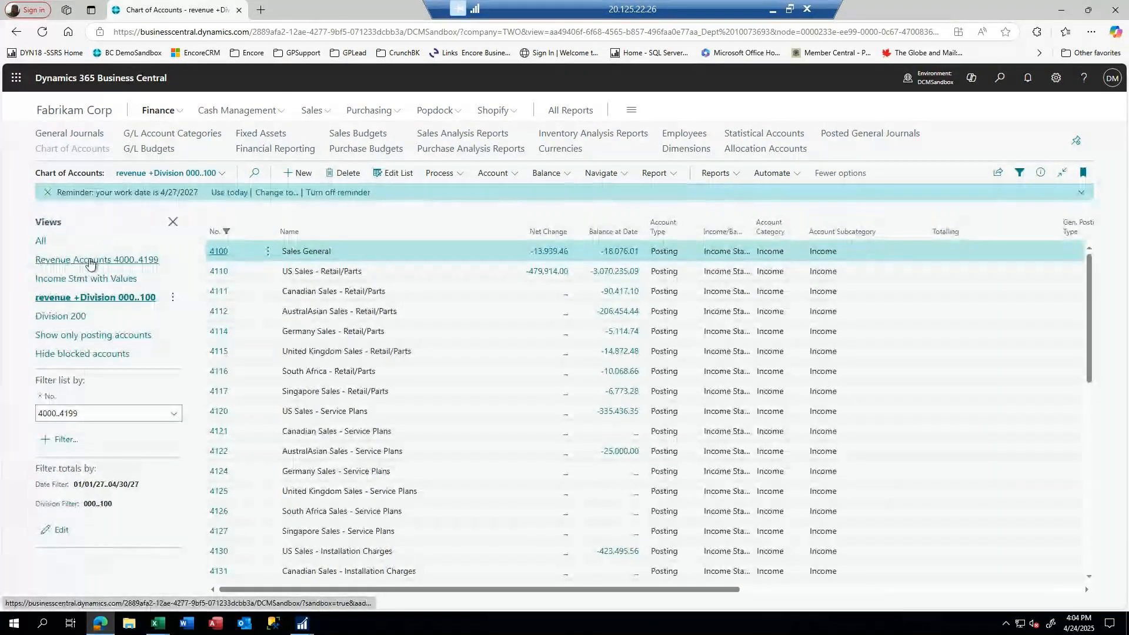
click(90, 262)
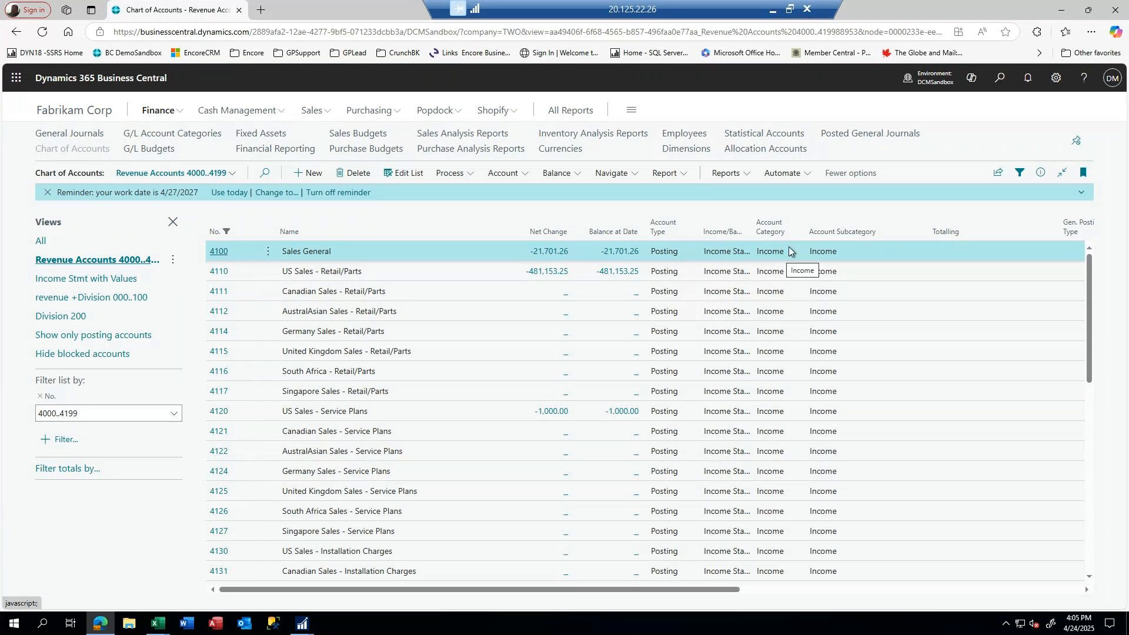
scroll(823, 318, down, 4)
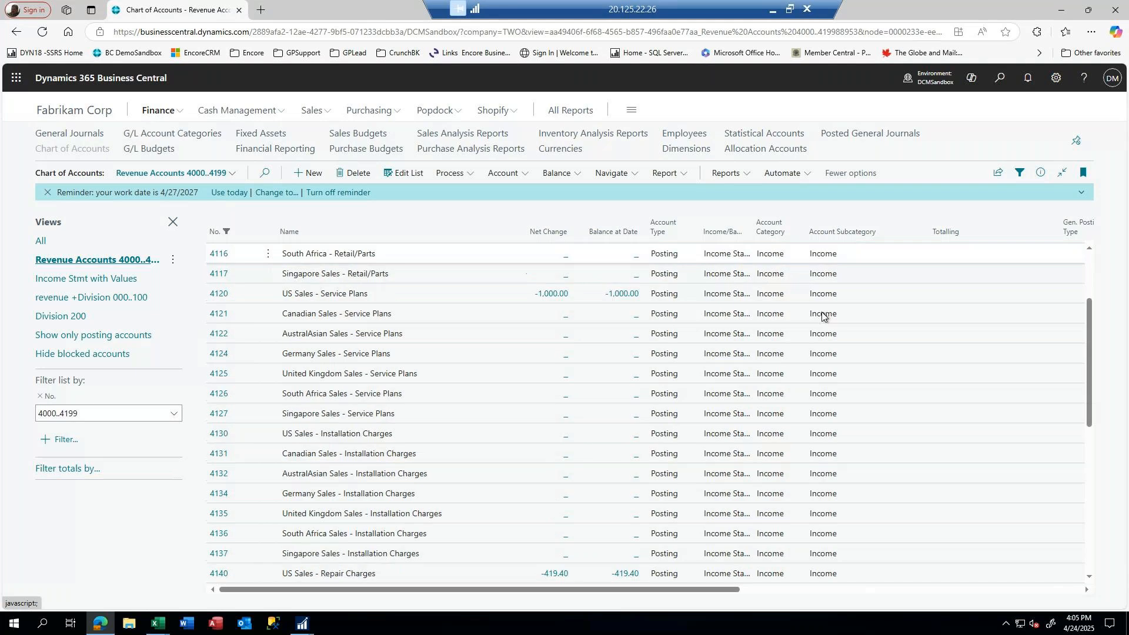
scroll(823, 318, up, 5)
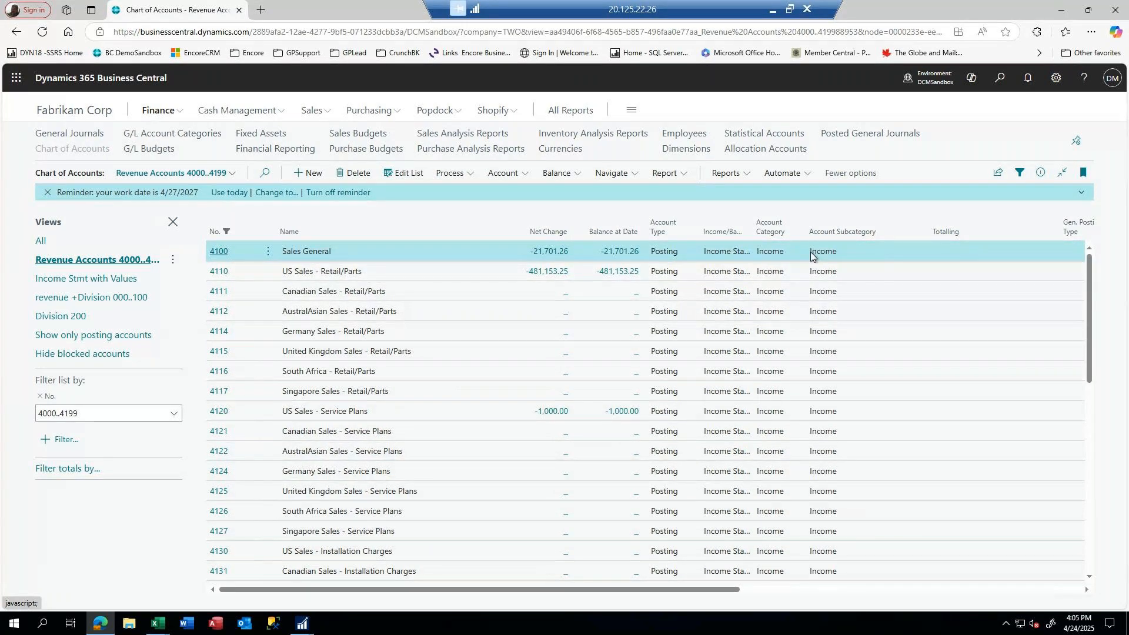
Open the card of account 4100 Sales General and bring up its default dimensions
click(218, 254)
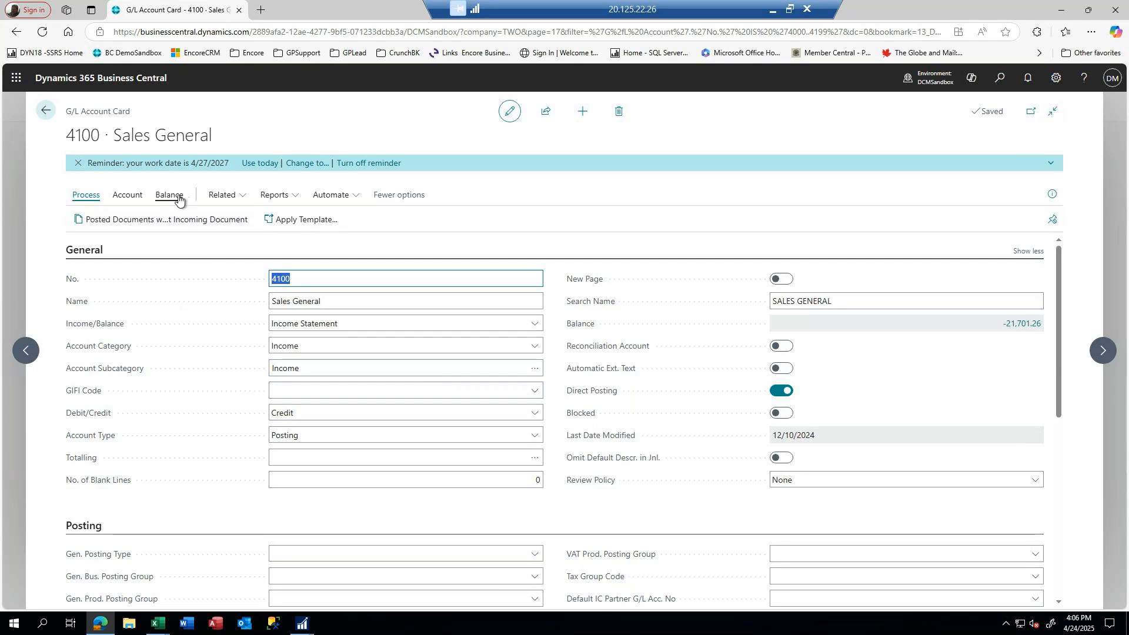
click(130, 196)
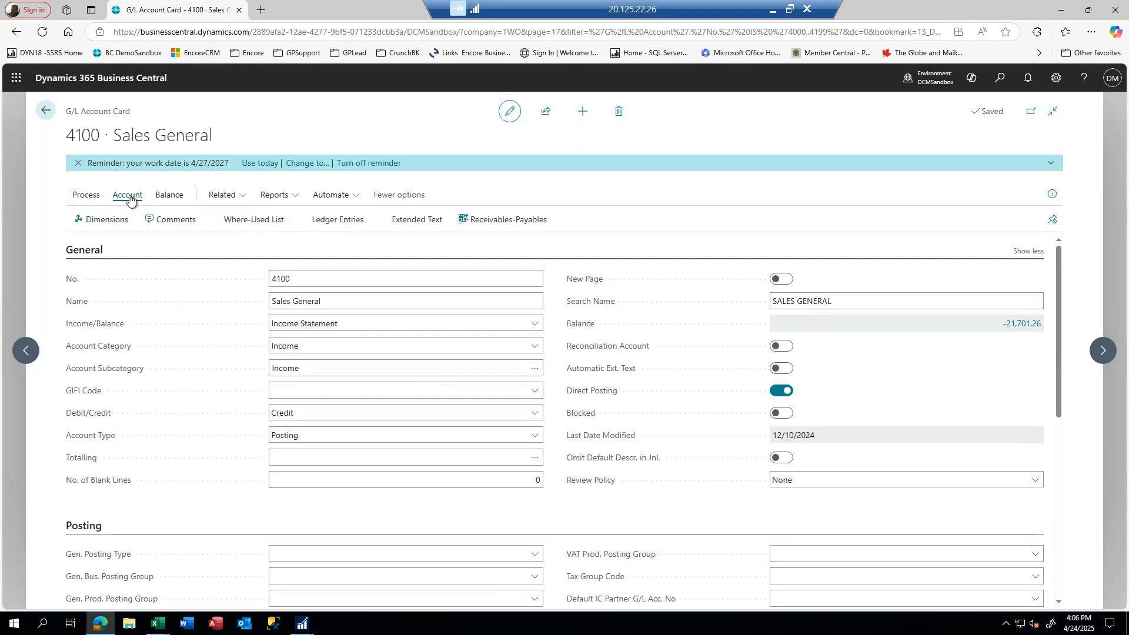
click(104, 220)
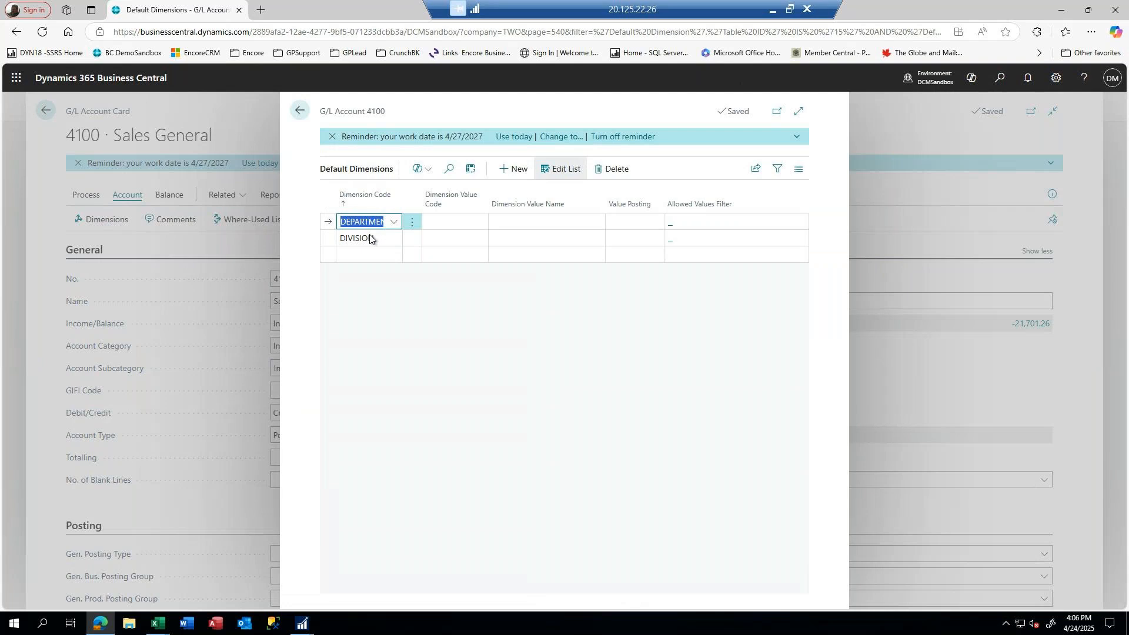
Set the default dimension value codes to 000 for DIVISION and 00 for DEPARTMENT
click(465, 225)
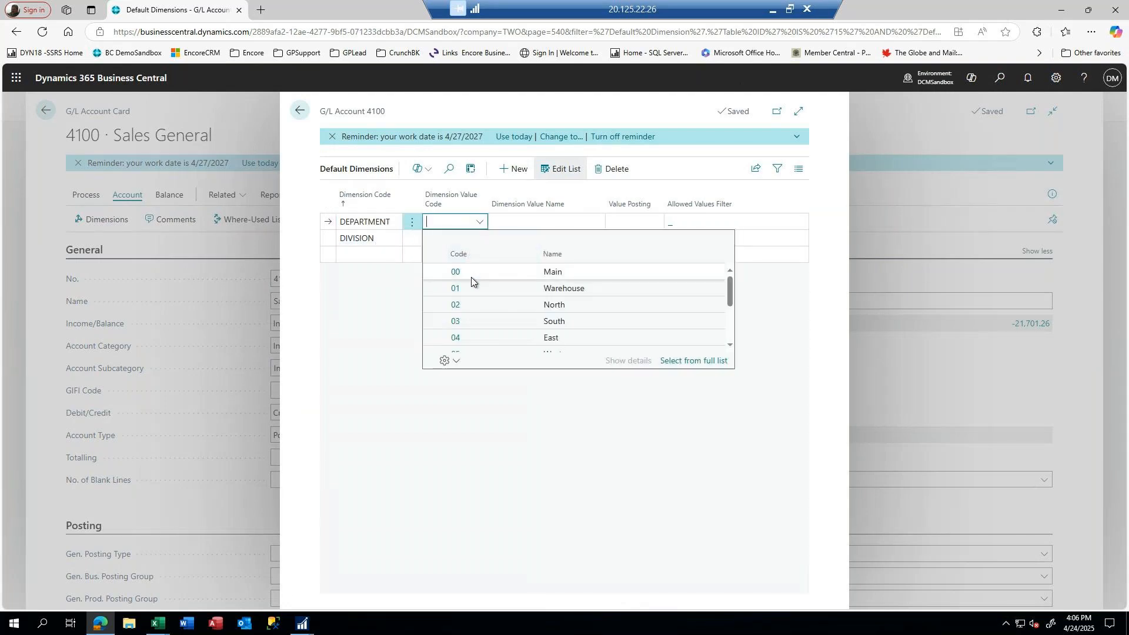
click(421, 238)
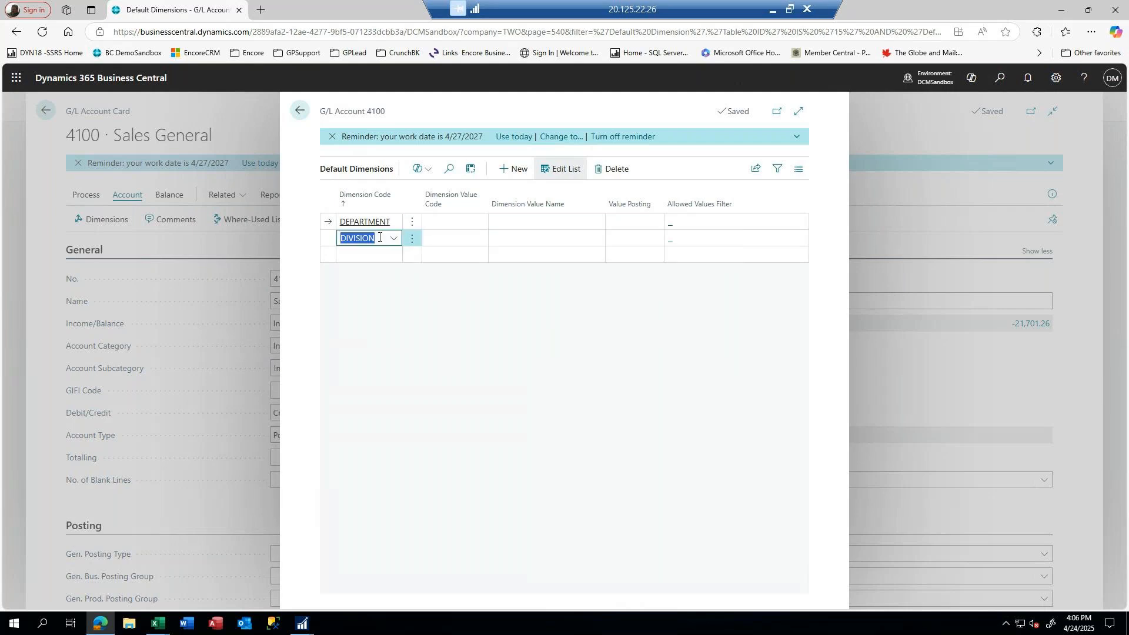
click(452, 240)
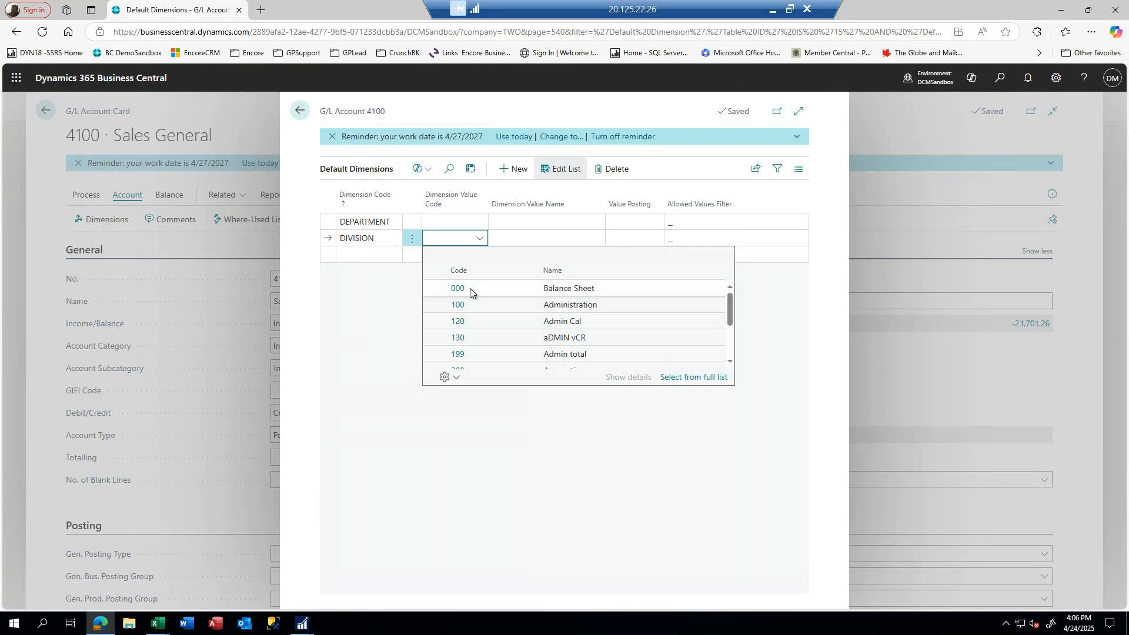
click(471, 288)
click(465, 223)
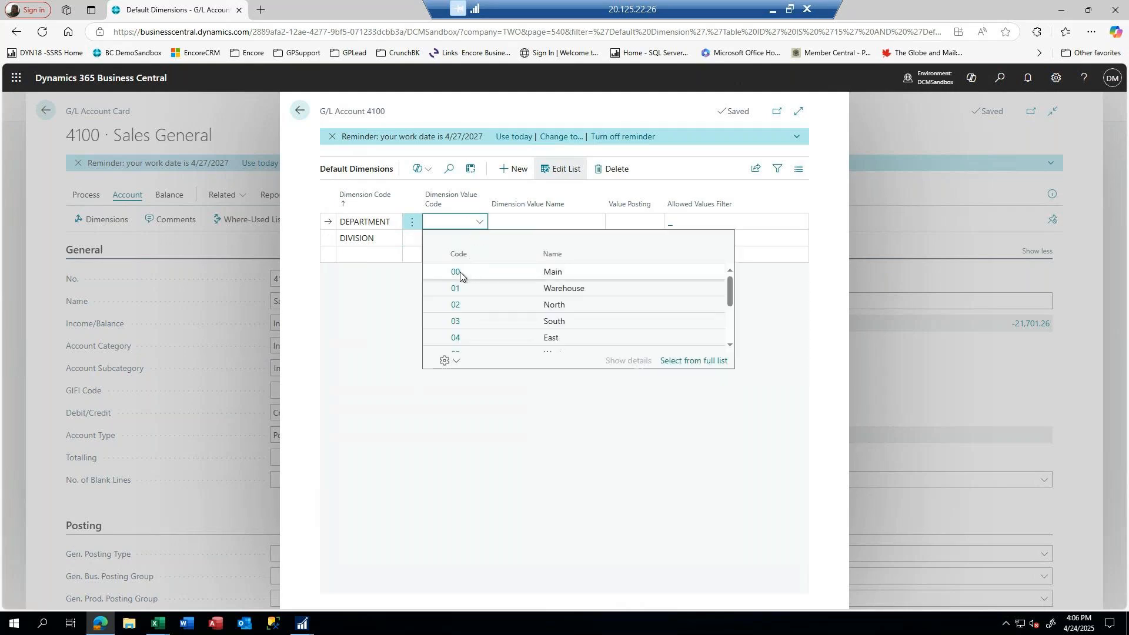
click(460, 271)
click(515, 254)
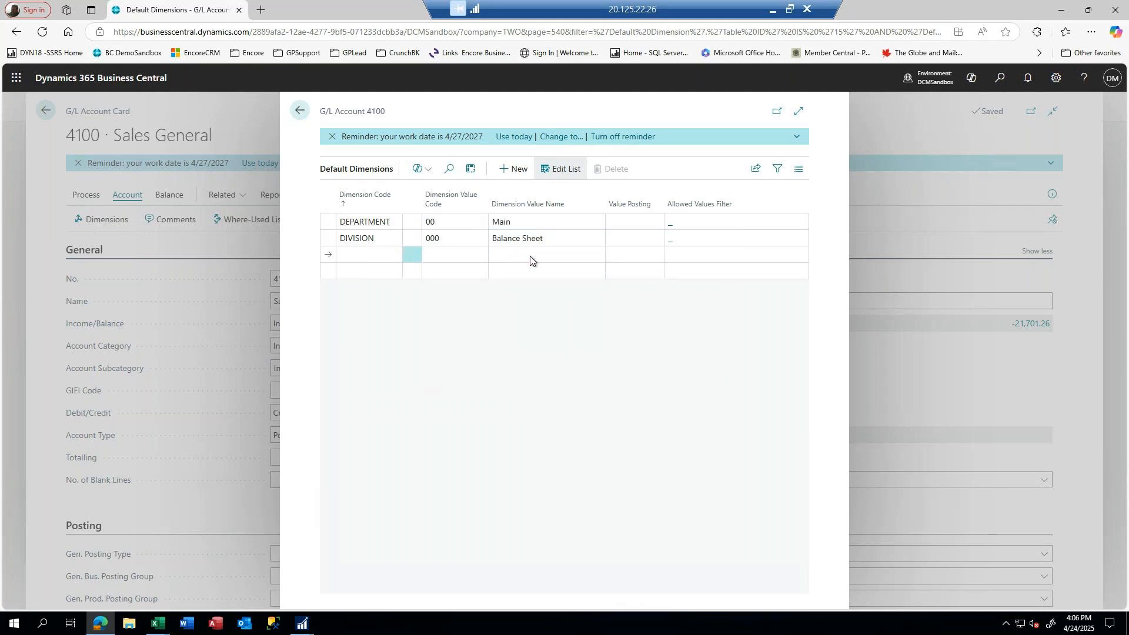
Examine the Value Posting options for the DEPARTMENT dimension without choosing one
click(681, 223)
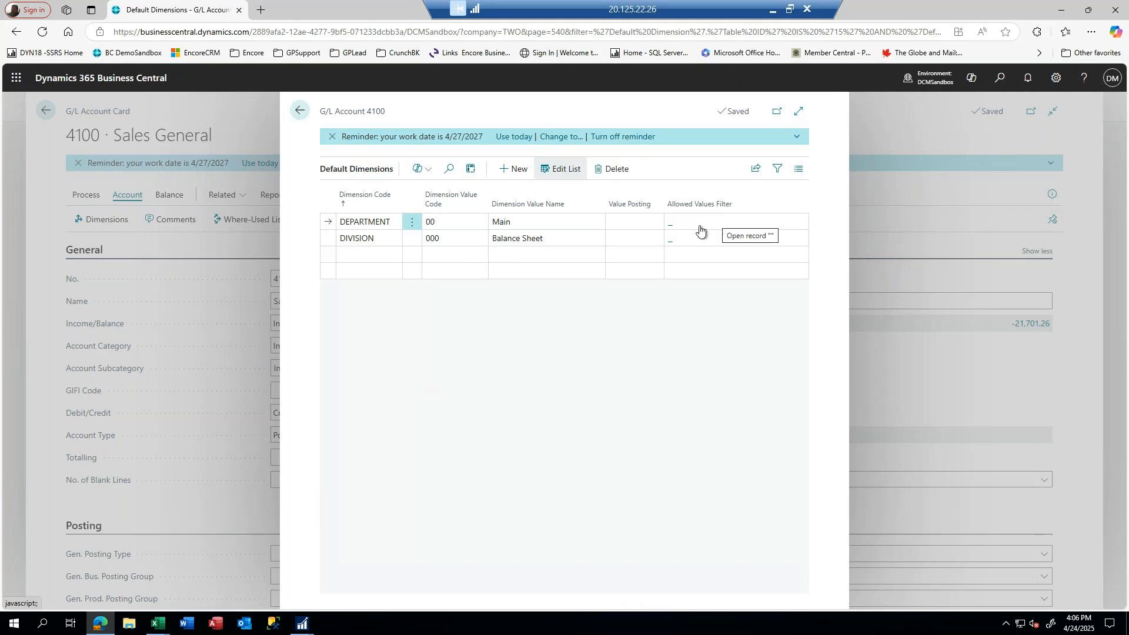
click(626, 222)
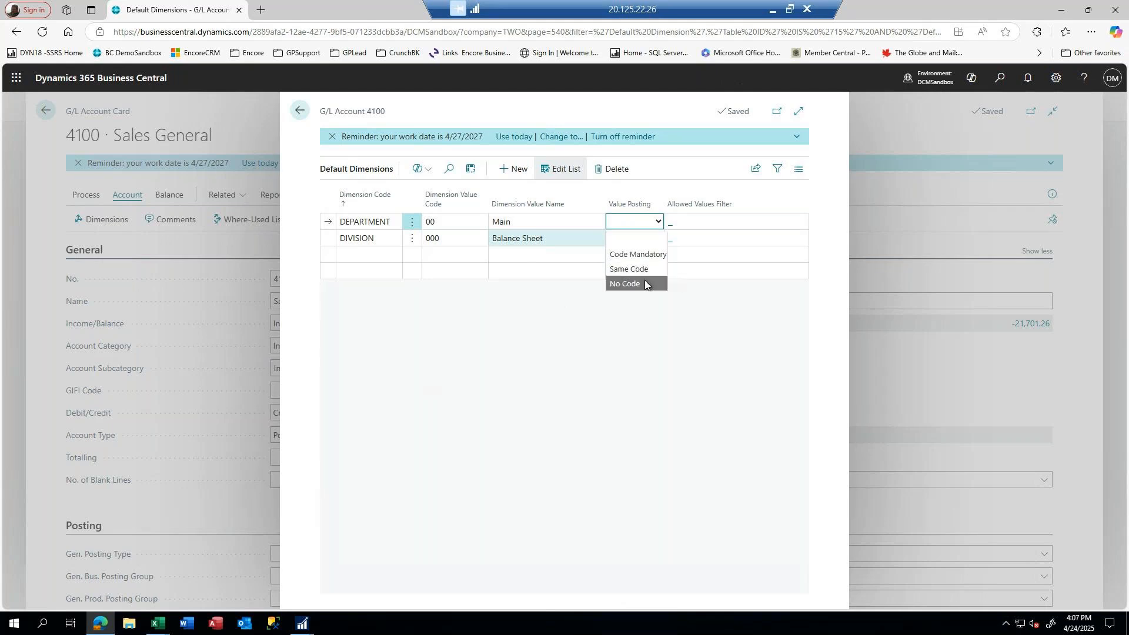
click(628, 243)
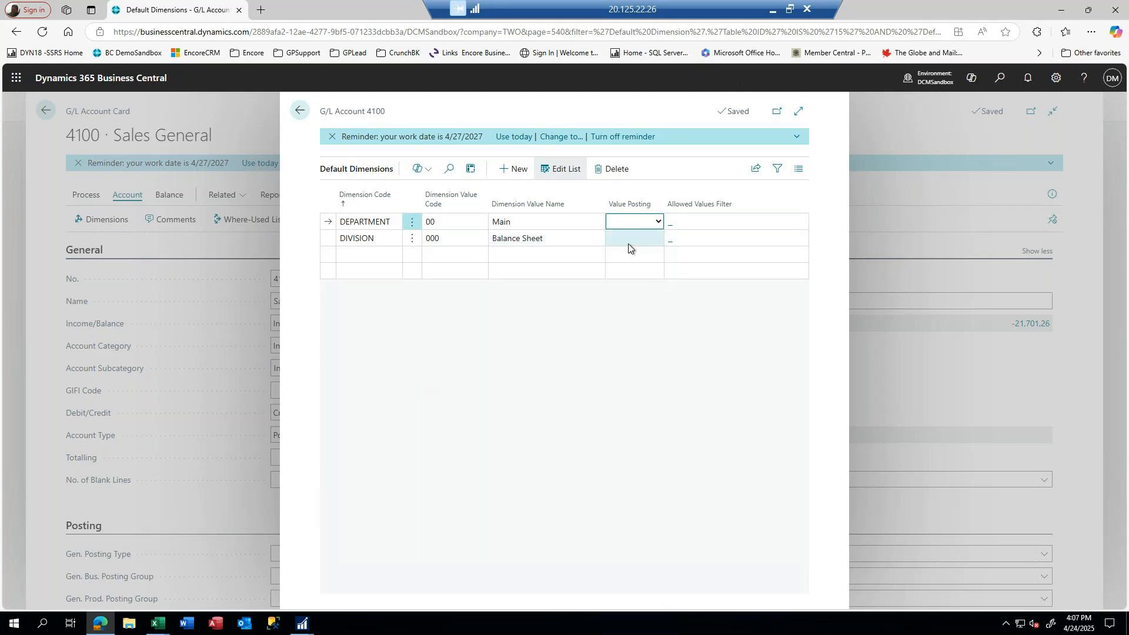
Clear the default value codes of the DEPARTMENT and DIVISION dimensions and return to the account card
click(443, 223)
key(BackSpace)
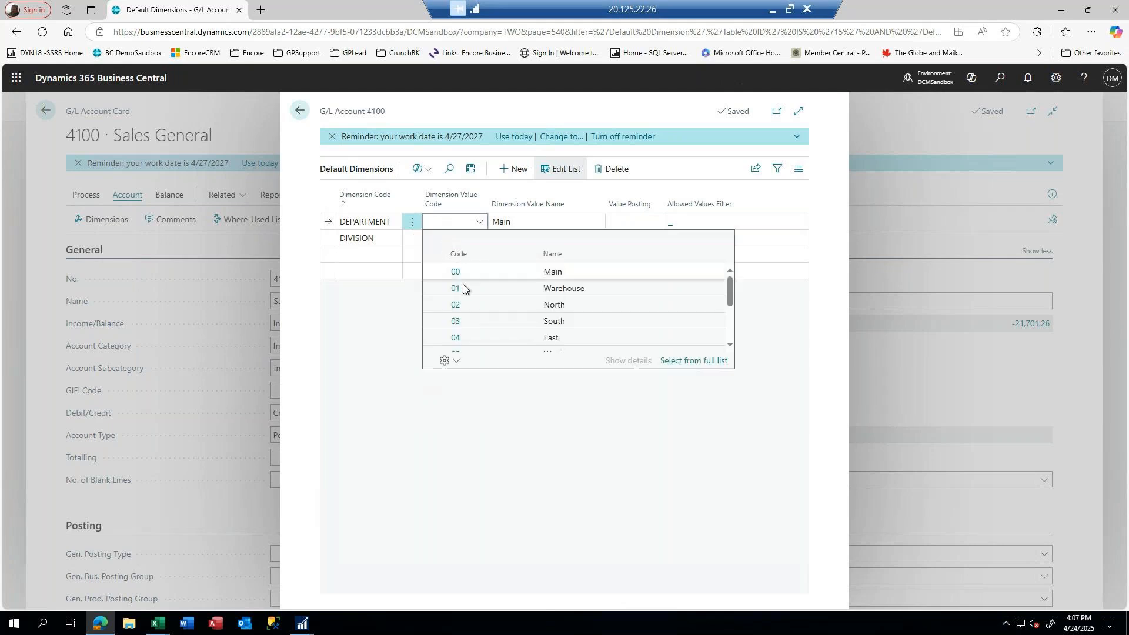
click(465, 241)
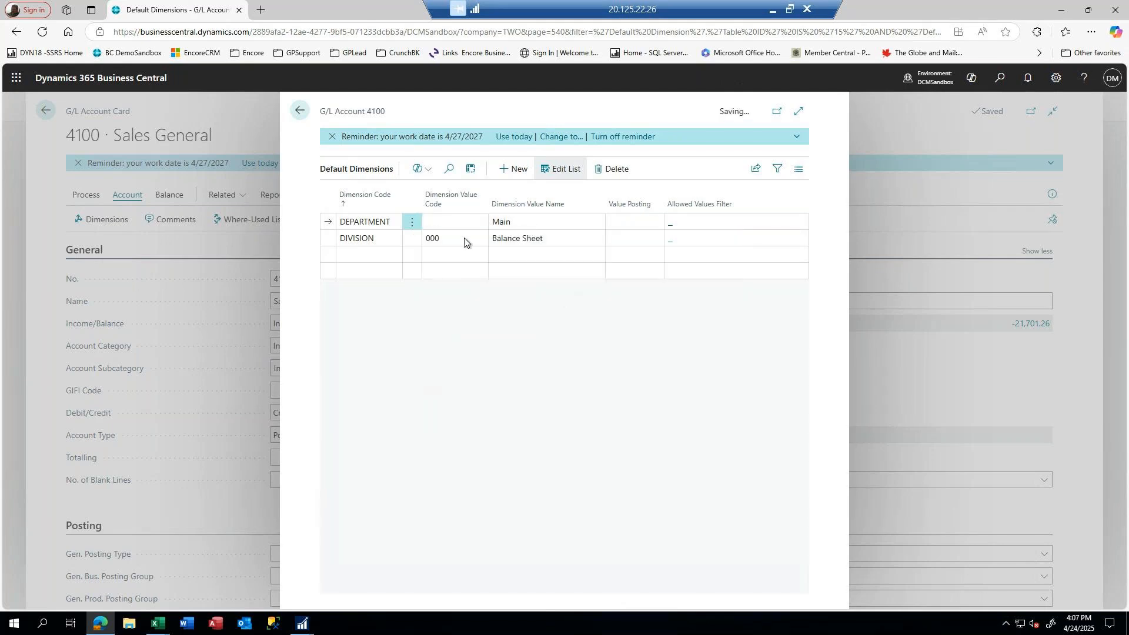
click(445, 240)
key(BackSpace)
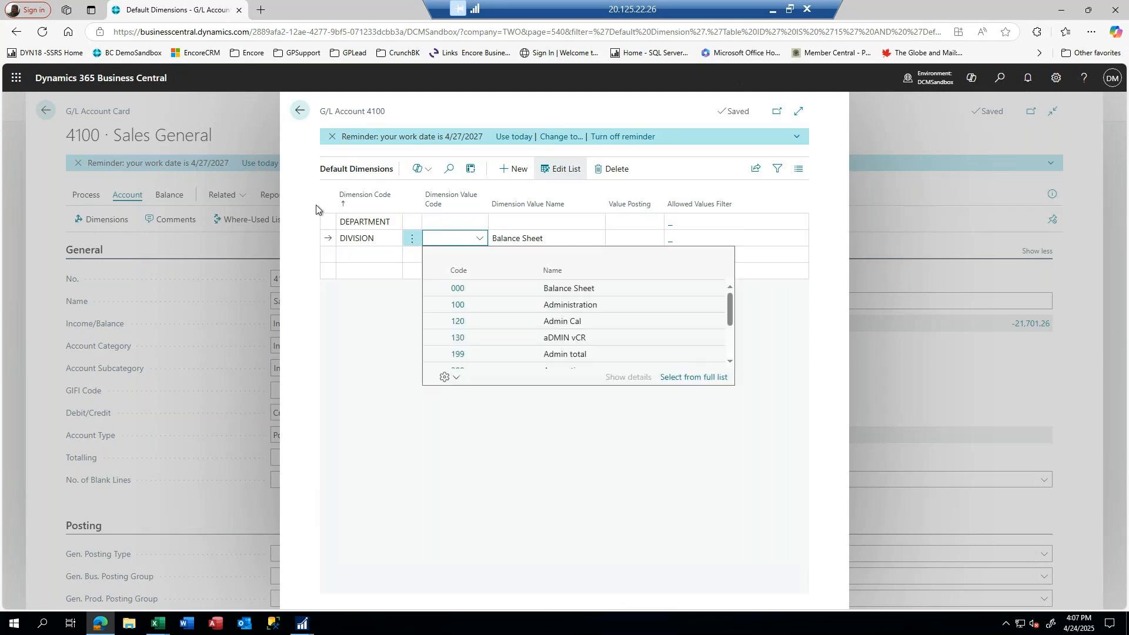
click(298, 113)
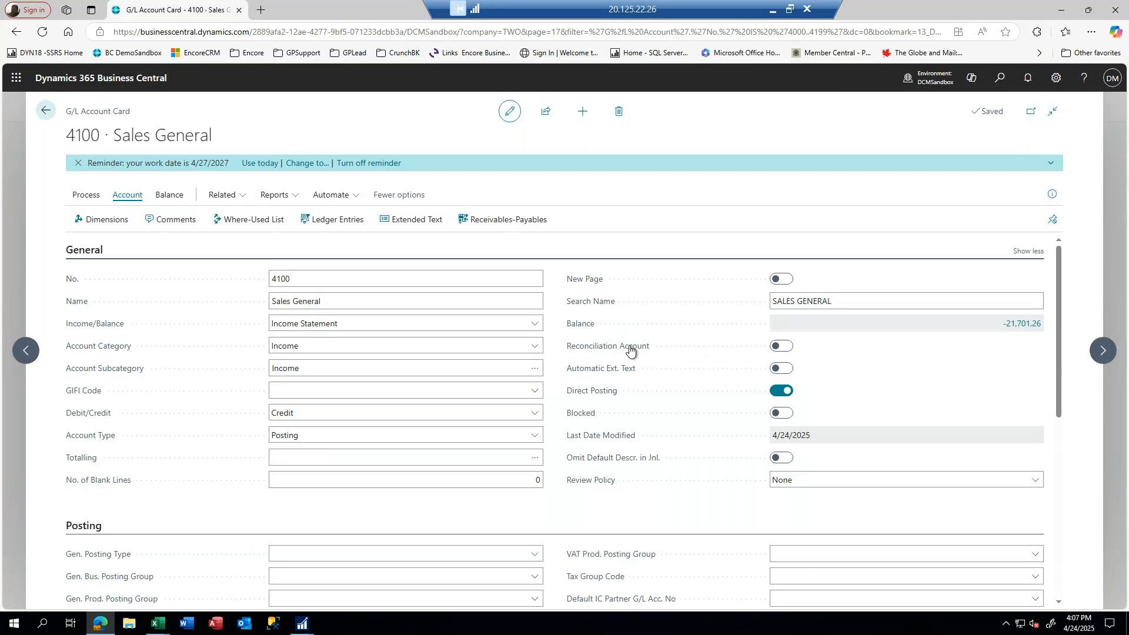
Review the posting, revaluation, consolidation, reporting and cost accounting settings on the Sales General account card
scroll(621, 352, down, 4)
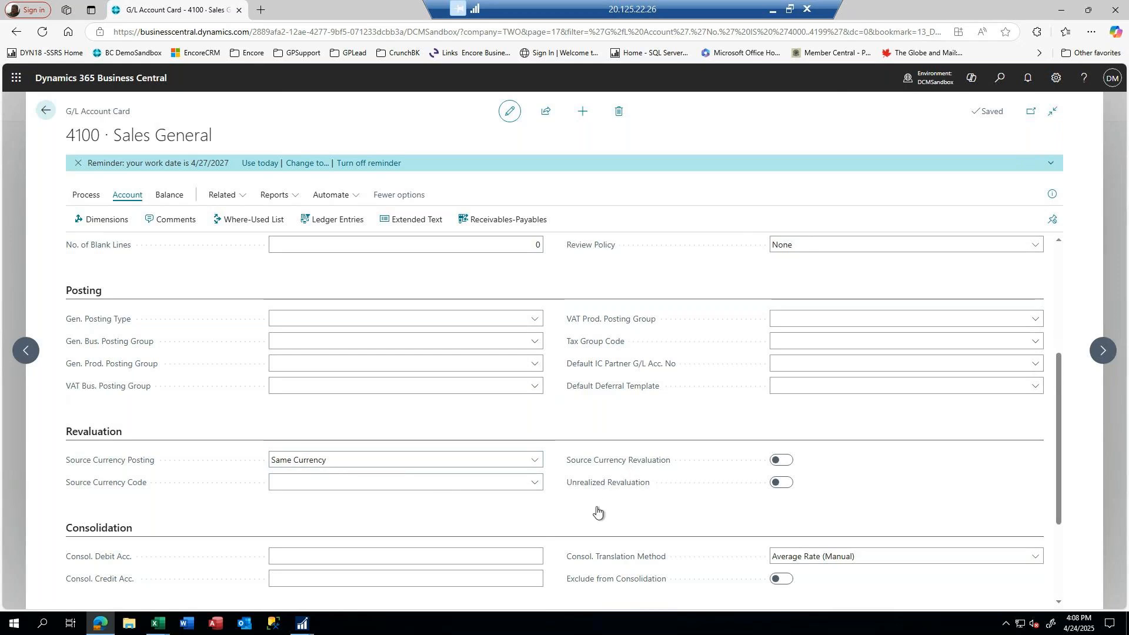
scroll(397, 567, down, 3)
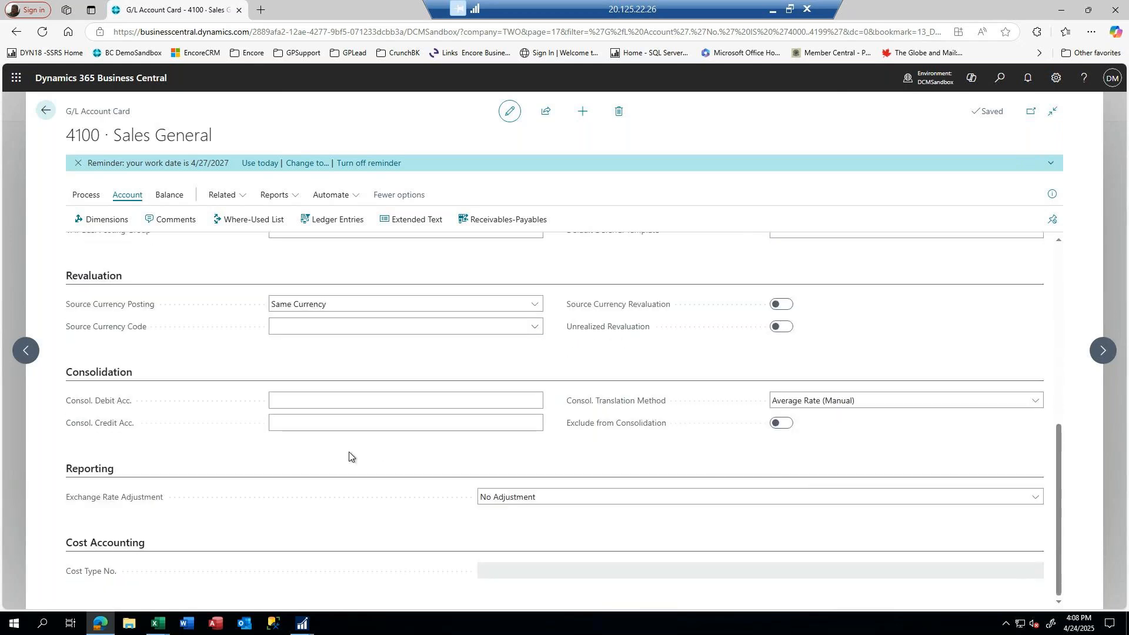
click(466, 401)
scroll(344, 529, up, 10)
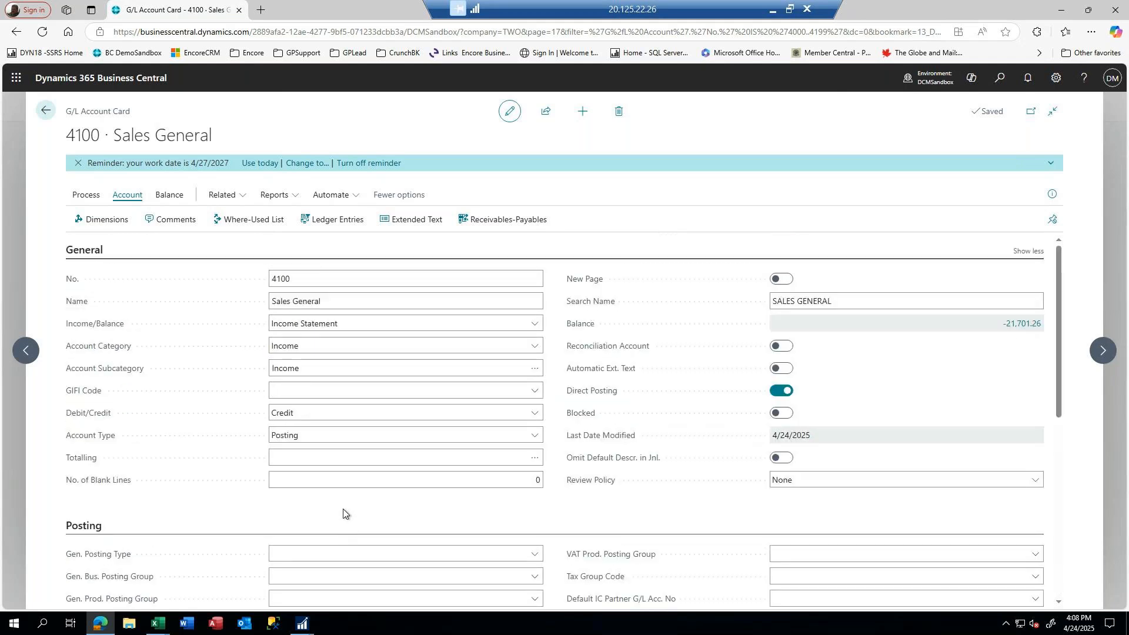
Examine where the Sales General account is used in the posting setup and return to its card
click(238, 220)
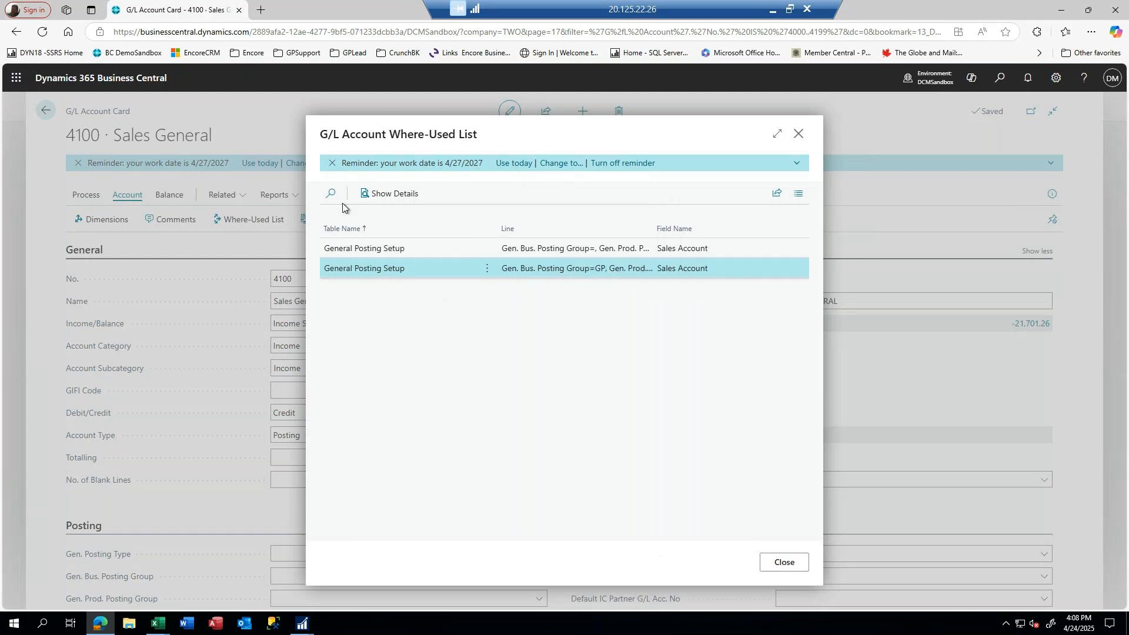
click(782, 563)
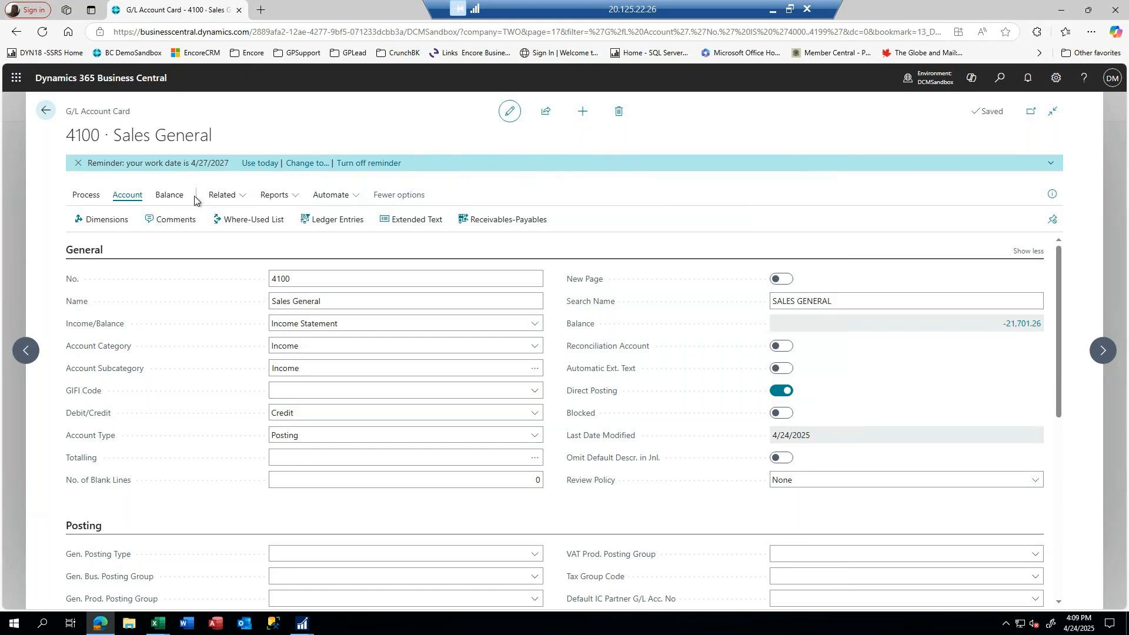
Show the G/L balance by dimension matrix, inspect the 04/01/27 entries of account 4110, and return to the Sales General card
click(171, 196)
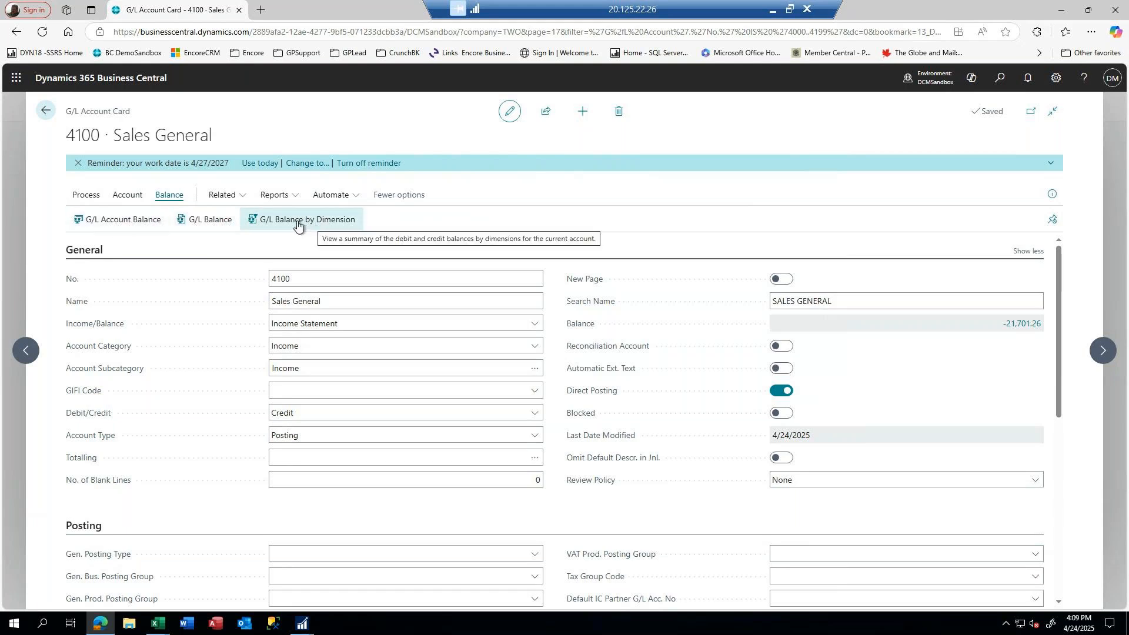
click(269, 221)
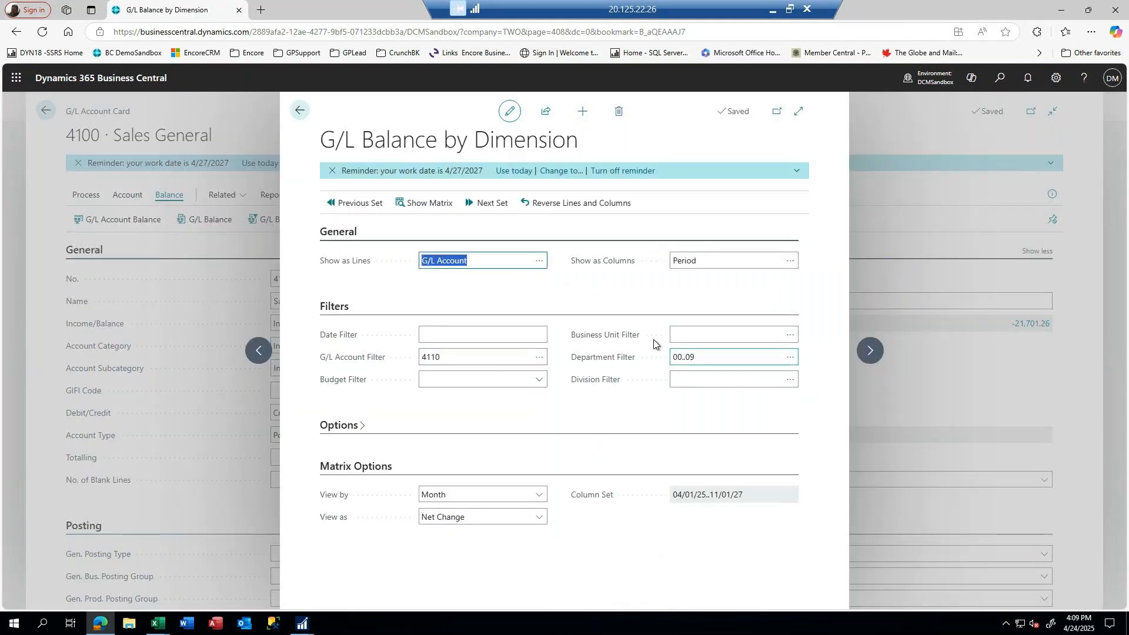
click(423, 204)
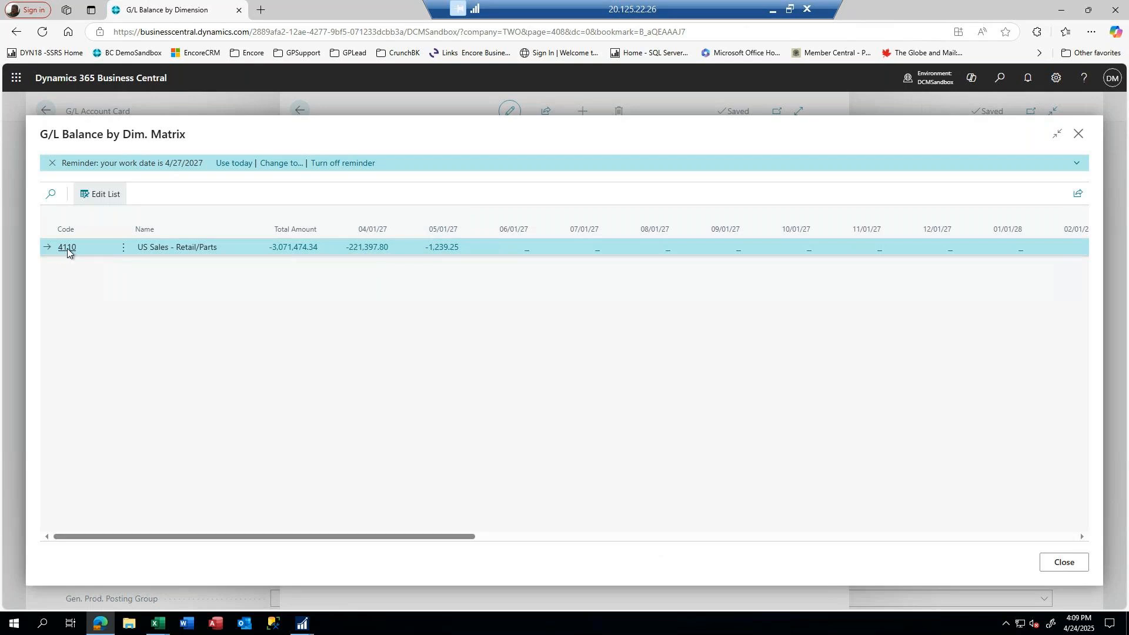
click(375, 249)
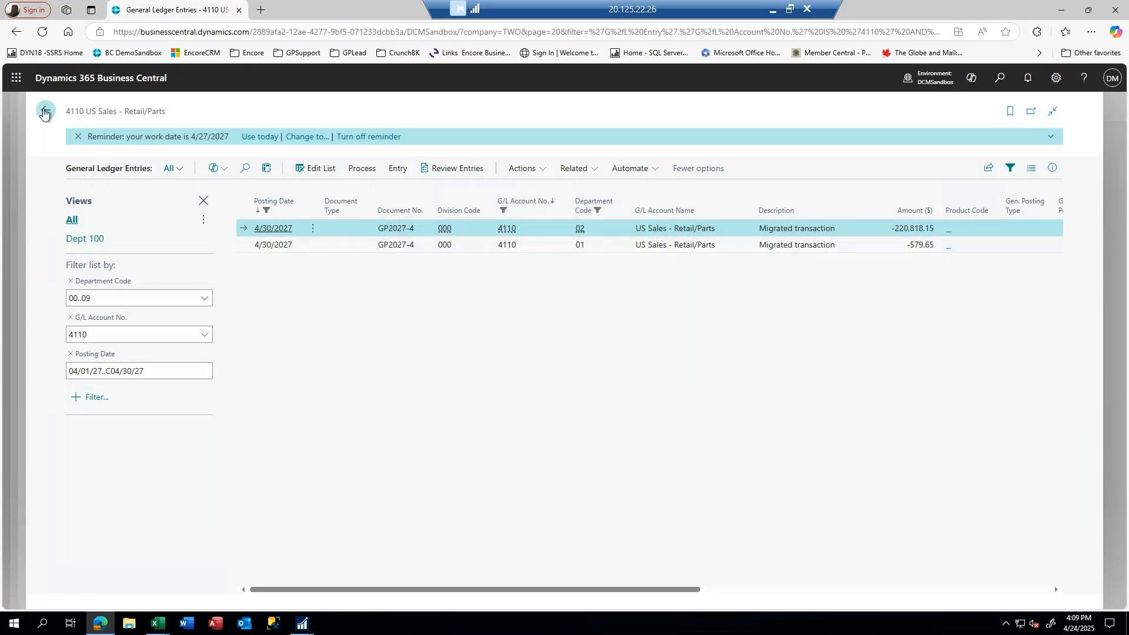
click(44, 112)
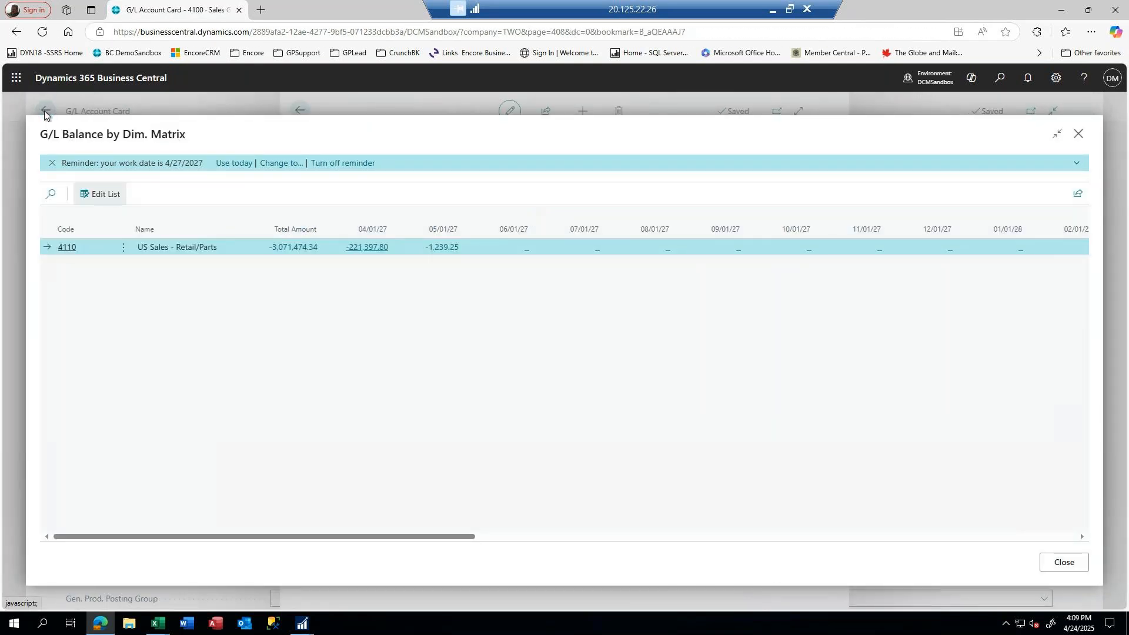
click(1077, 134)
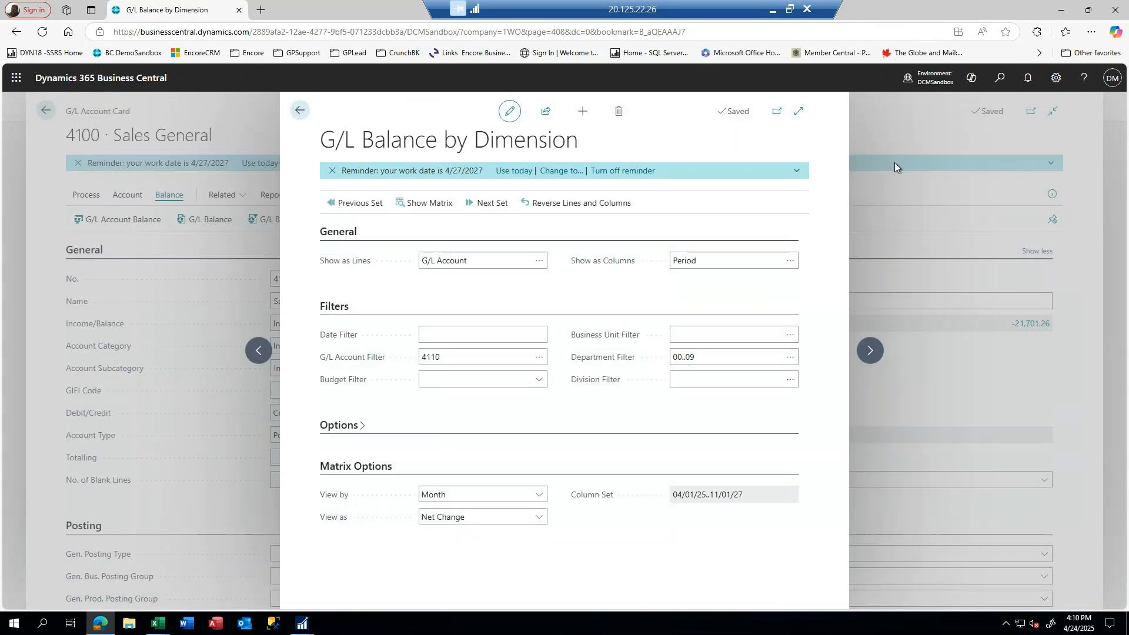
click(298, 112)
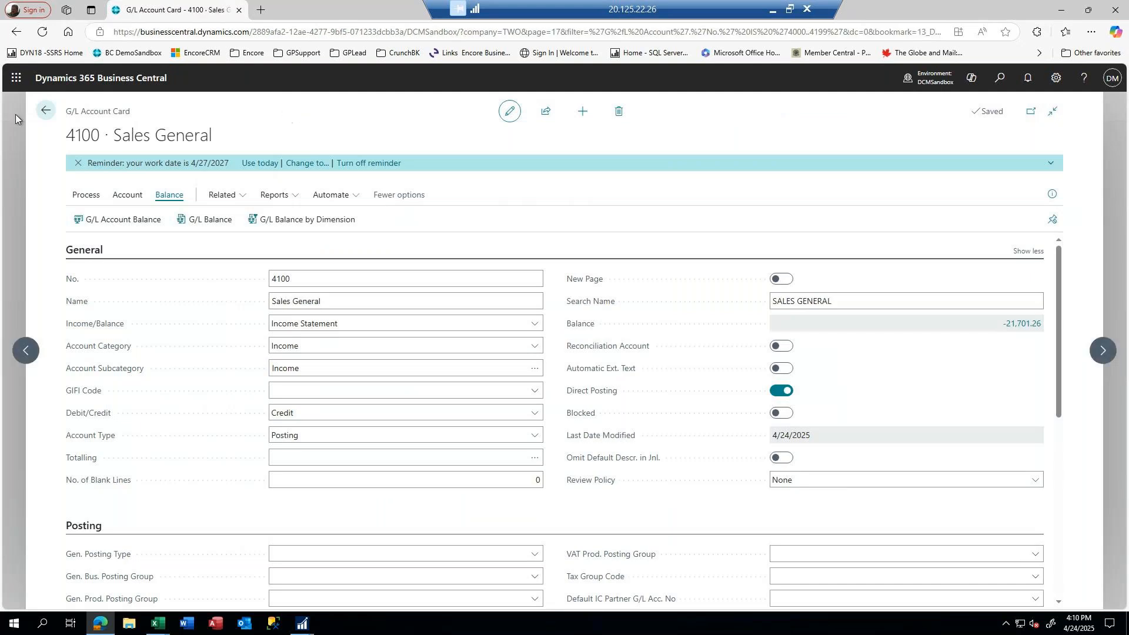
Return to the chart of accounts and examine the ledger entries behind Sales General's balance at date
click(46, 111)
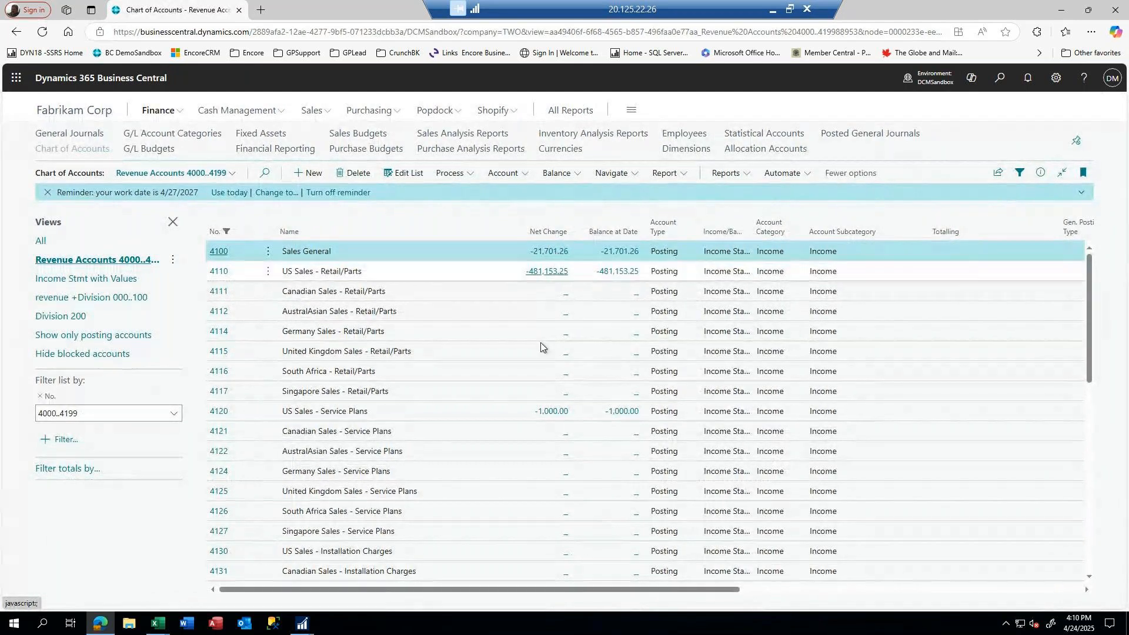
click(616, 253)
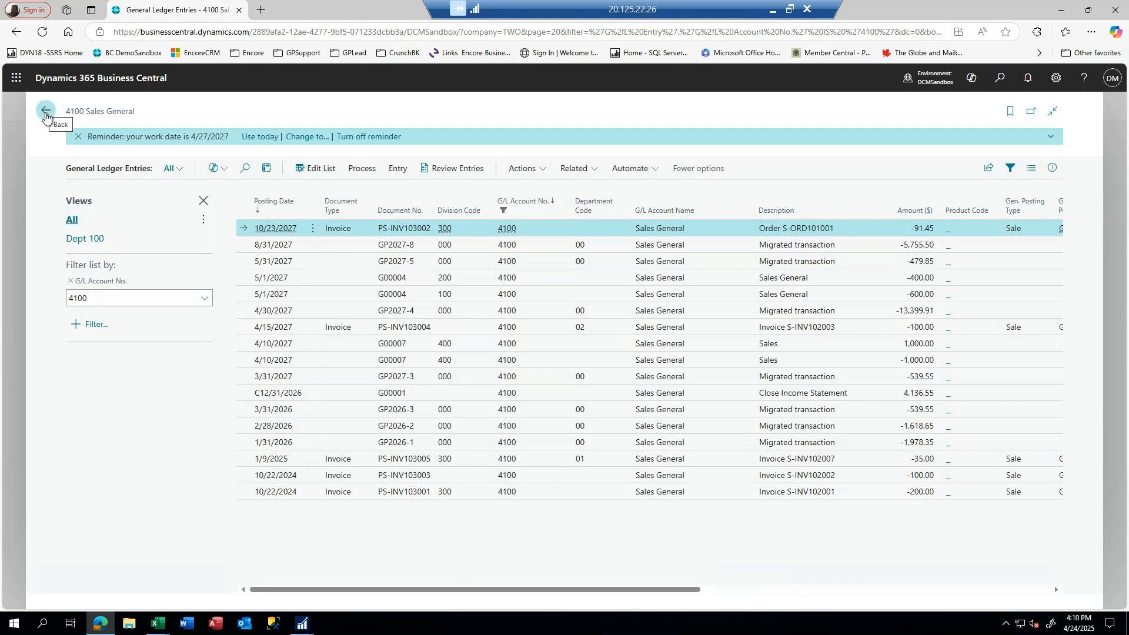
click(46, 113)
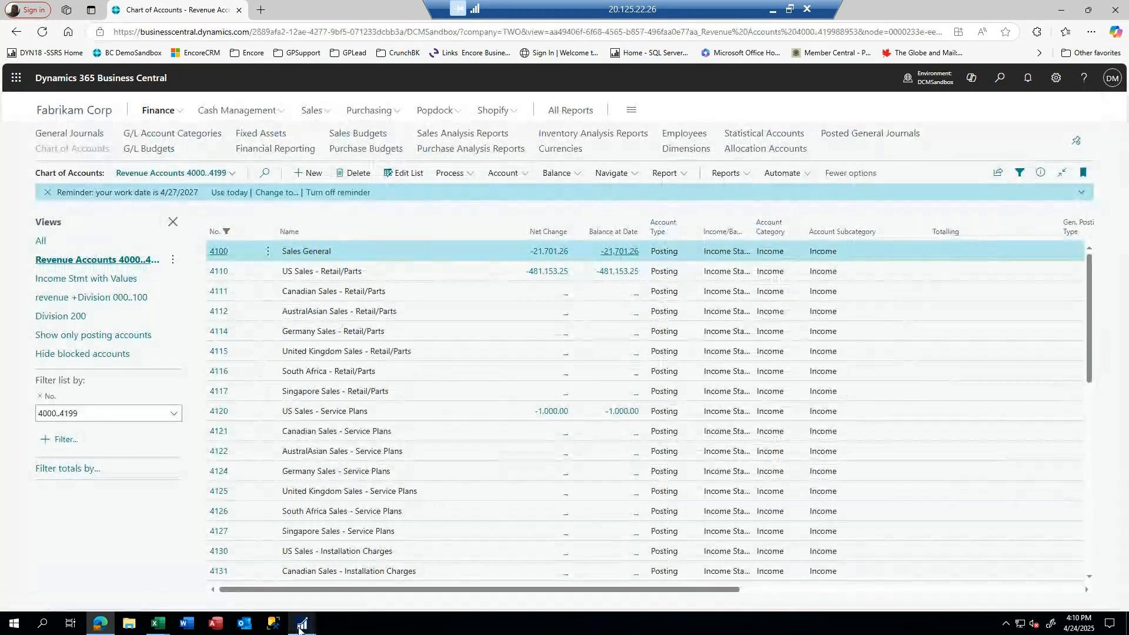
Switch to Dynamics GP and examine the currency settings of account 000-4100-00, turning Revalue Account on and back off
mouse_move(301, 628)
click(329, 587)
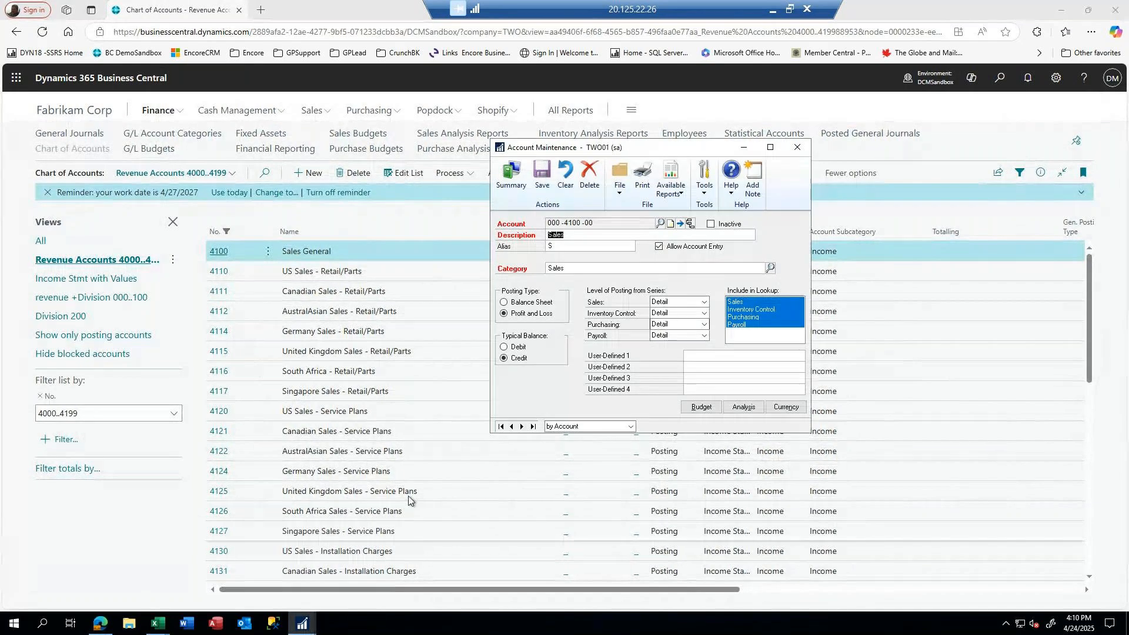
click(783, 407)
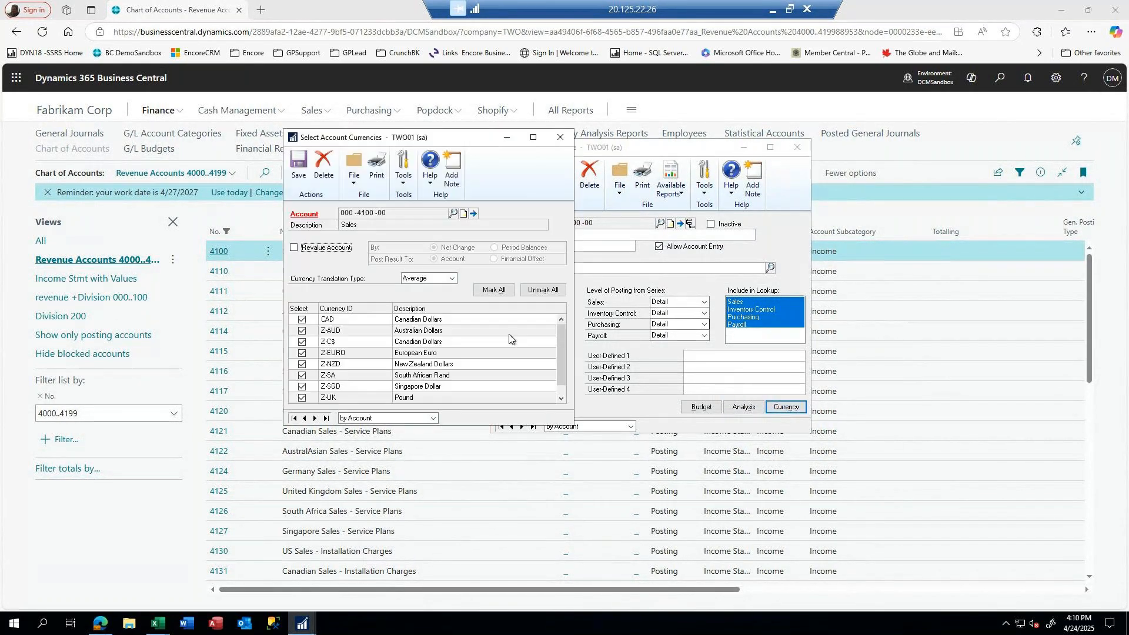
click(299, 250)
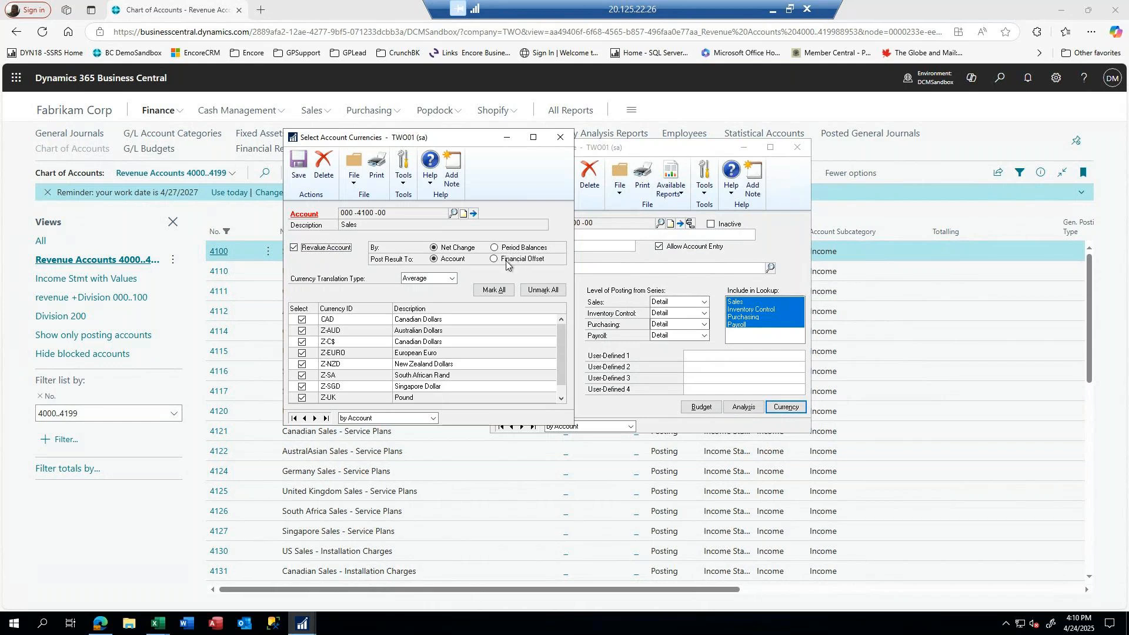
click(297, 249)
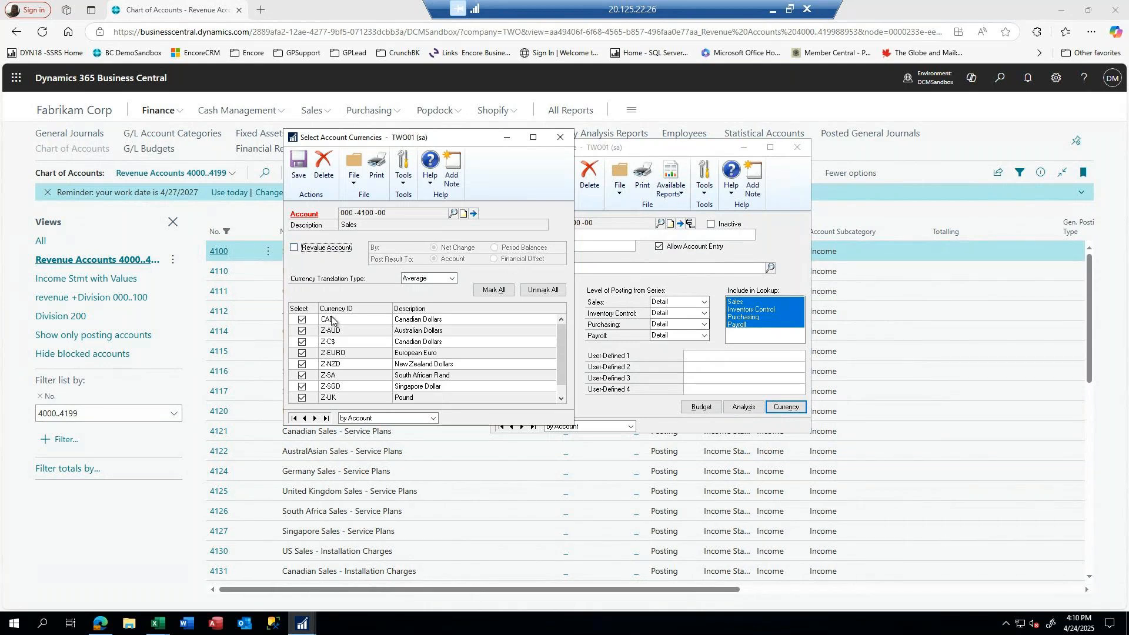
Save the currency settings and account 000-4100-00, and close Account Maintenance
click(561, 139)
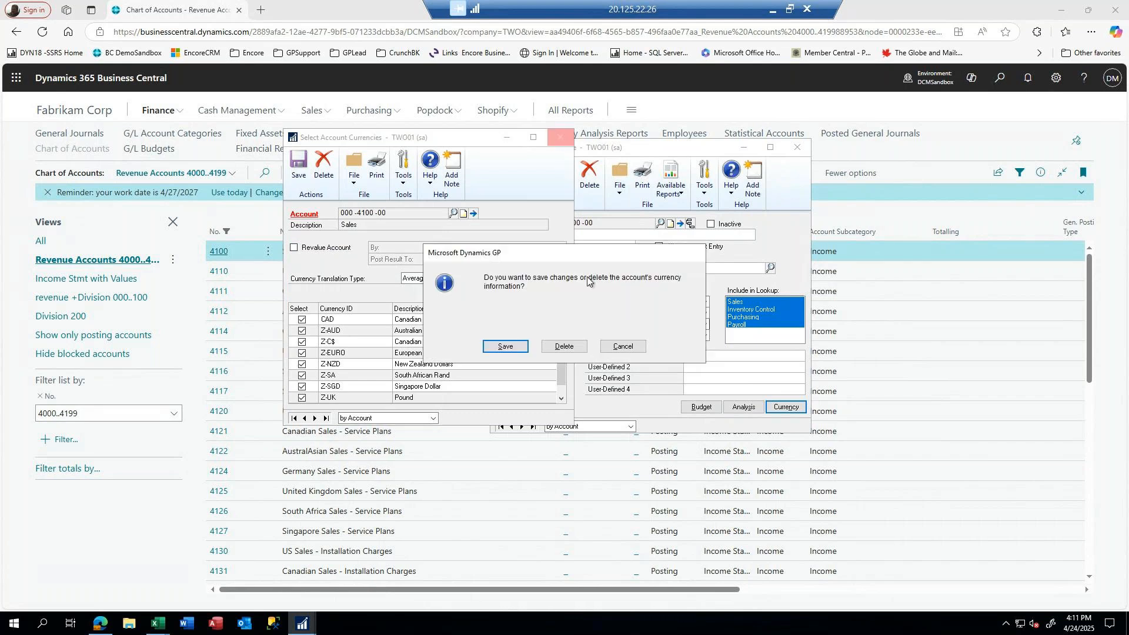
click(506, 346)
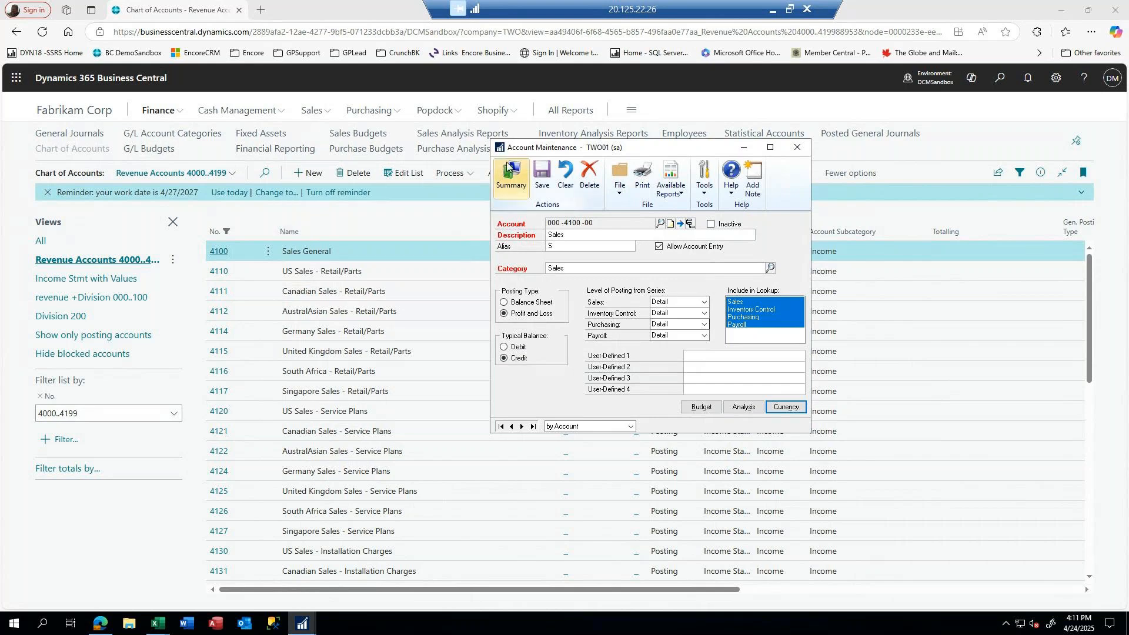
click(541, 171)
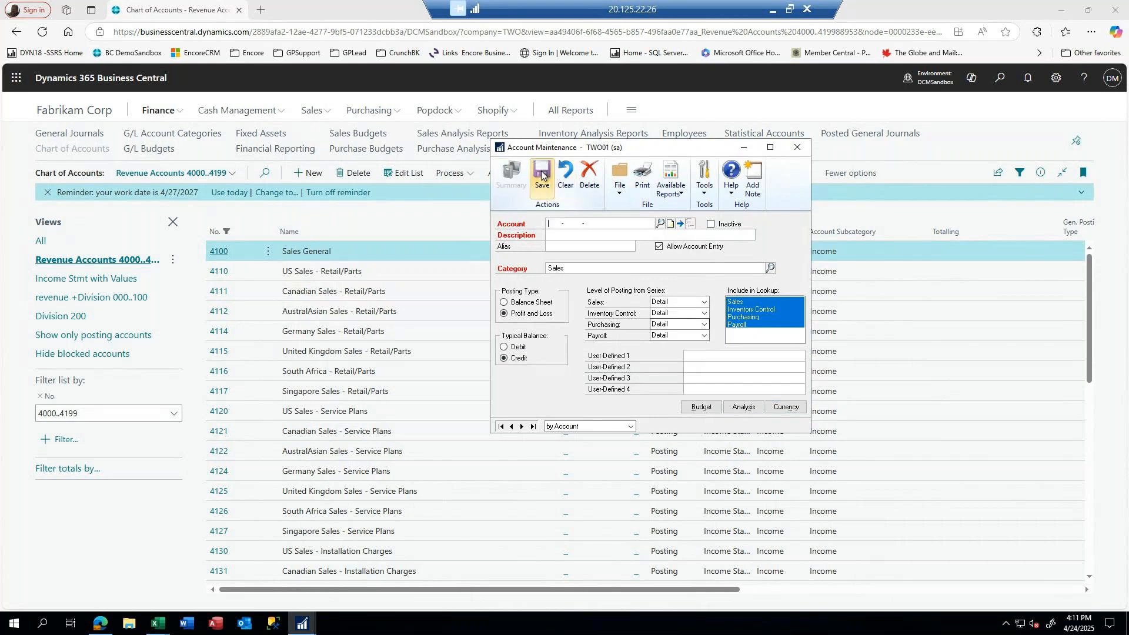
click(797, 147)
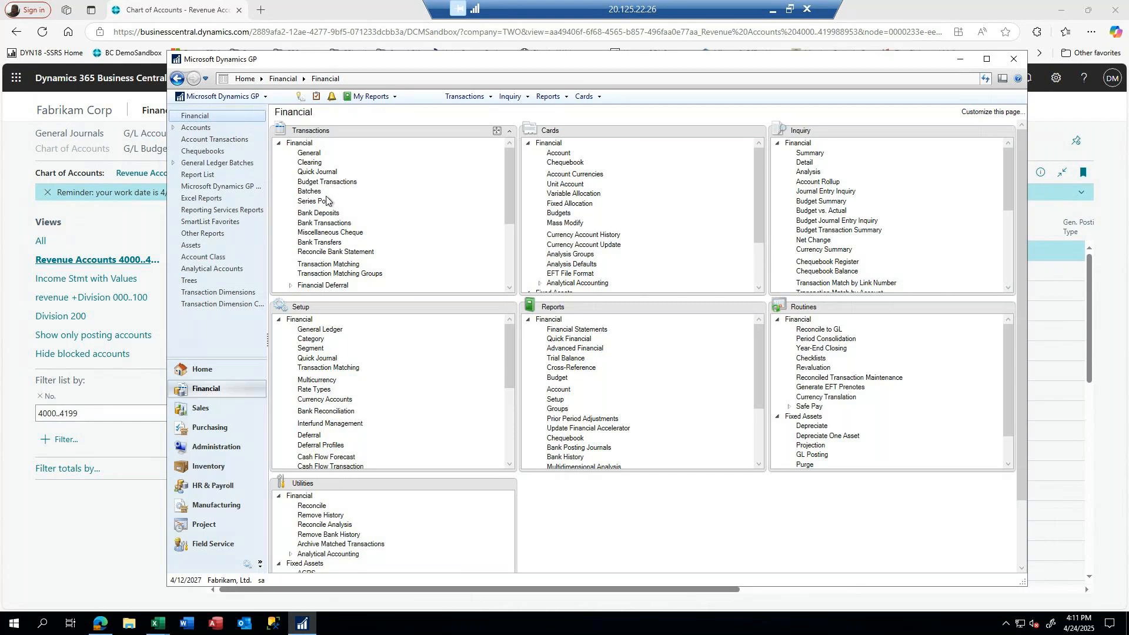
Open a new general ledger transaction and assign it to batch TEST
click(307, 153)
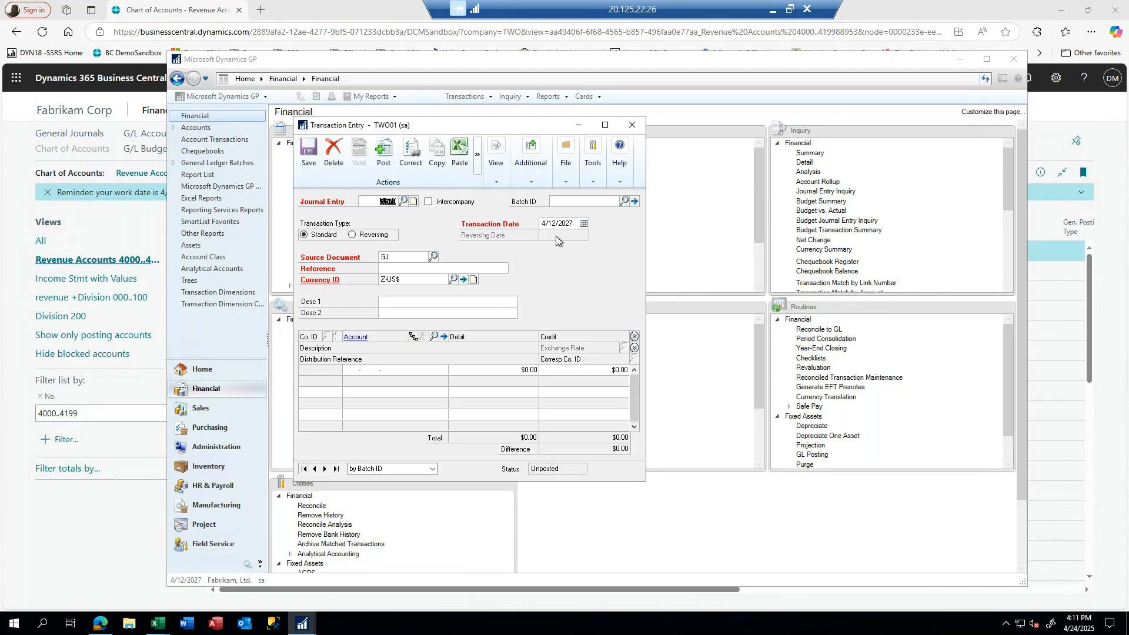
key(Tab)
click(556, 201)
text(TEST)
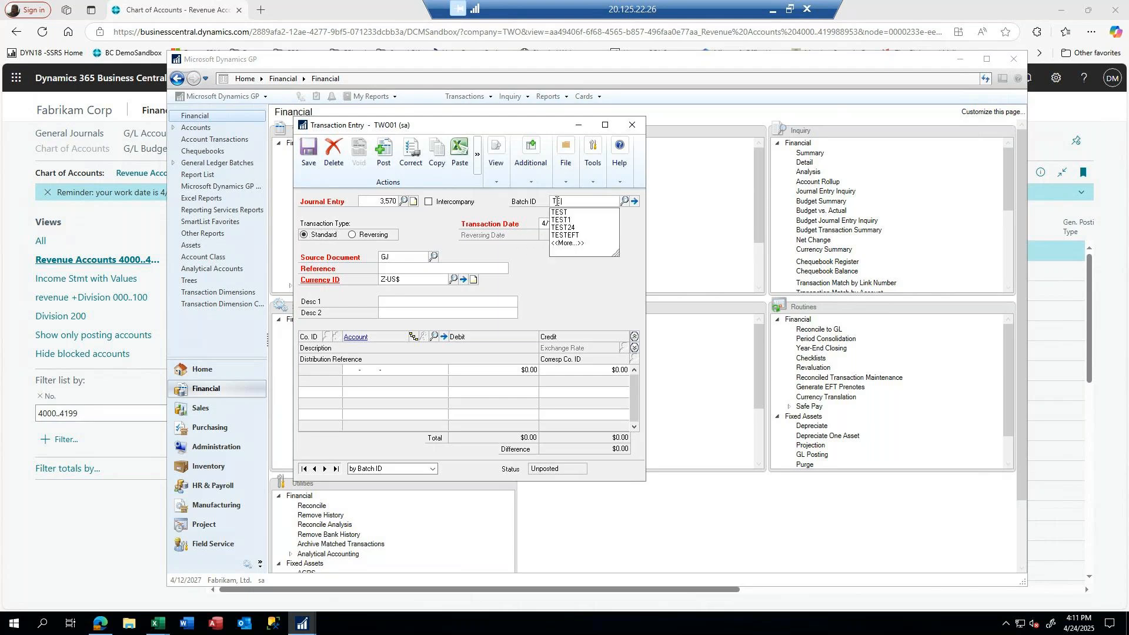
key(Tab)
key(Tab)
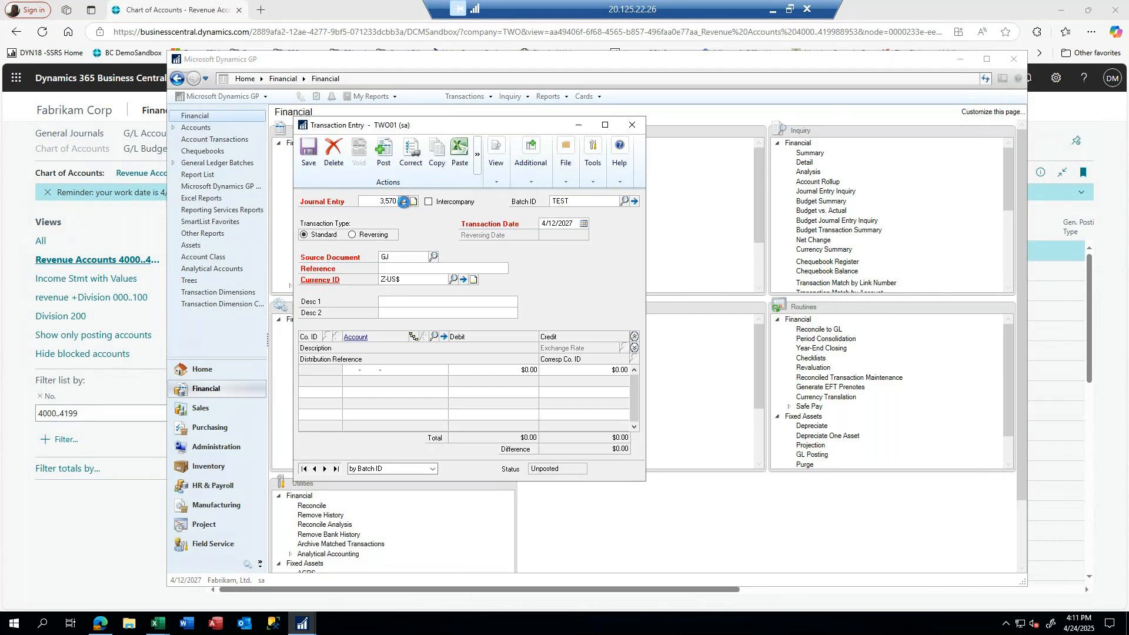
Load saved journal entry 3,569 from the journal entry lookup, discarding the new blank transaction
click(403, 201)
double_click(393, 291)
click(558, 346)
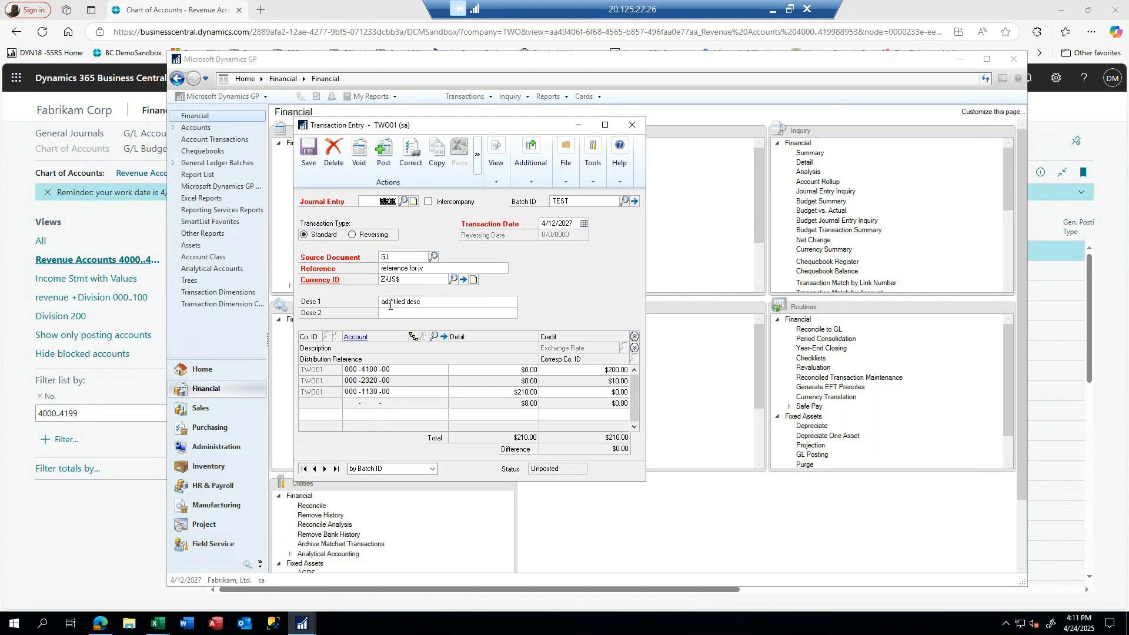
Expand the journal entry's distribution lines to show account descriptions and distribution references, and save the entry
click(429, 268)
click(637, 348)
click(313, 392)
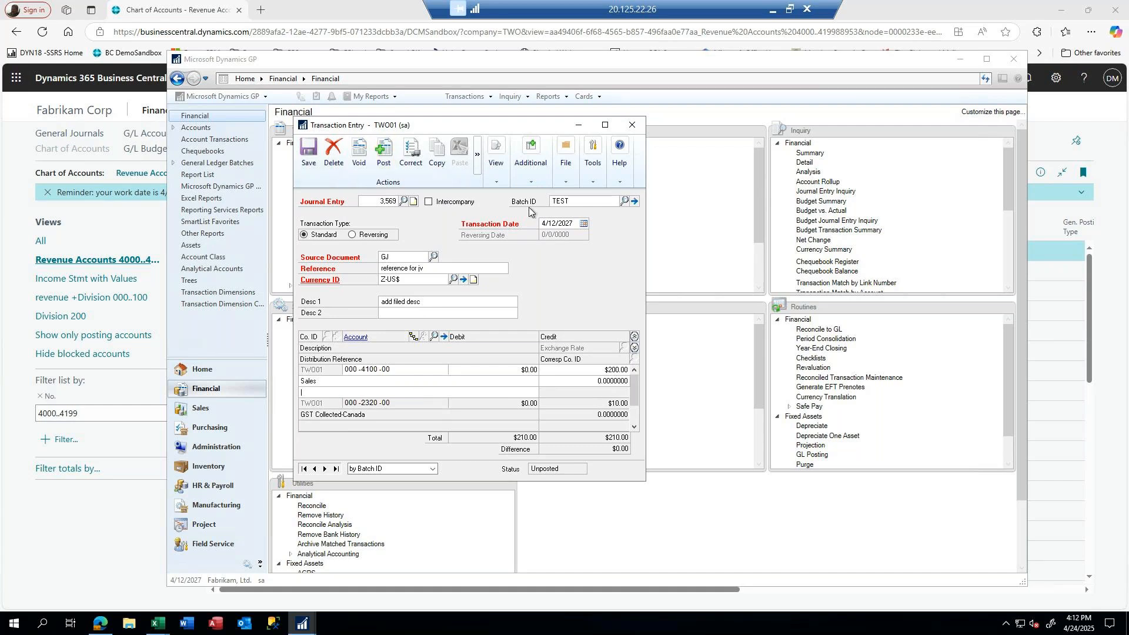
click(308, 154)
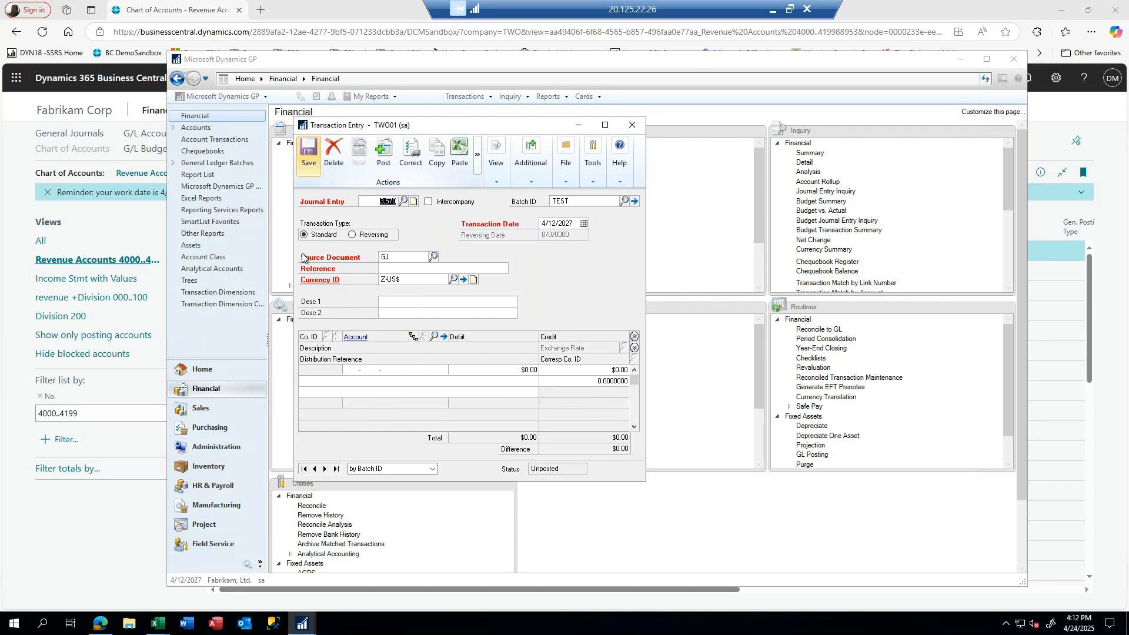
Switch to Business Central and open the TEST batch in the general journals
click(76, 492)
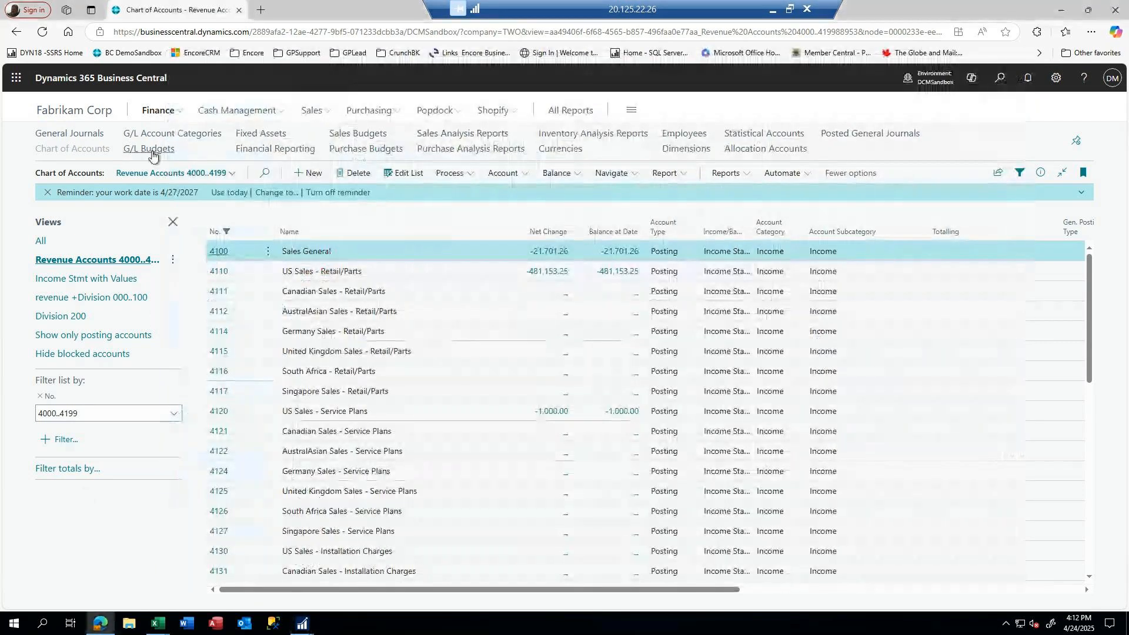
click(69, 133)
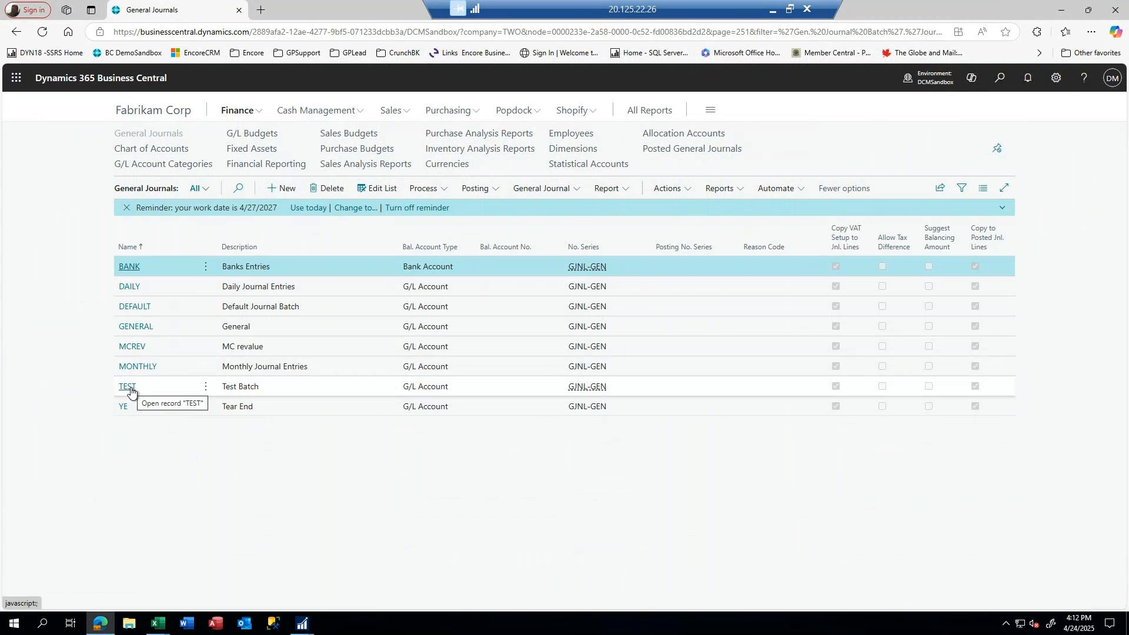
click(131, 391)
click(130, 391)
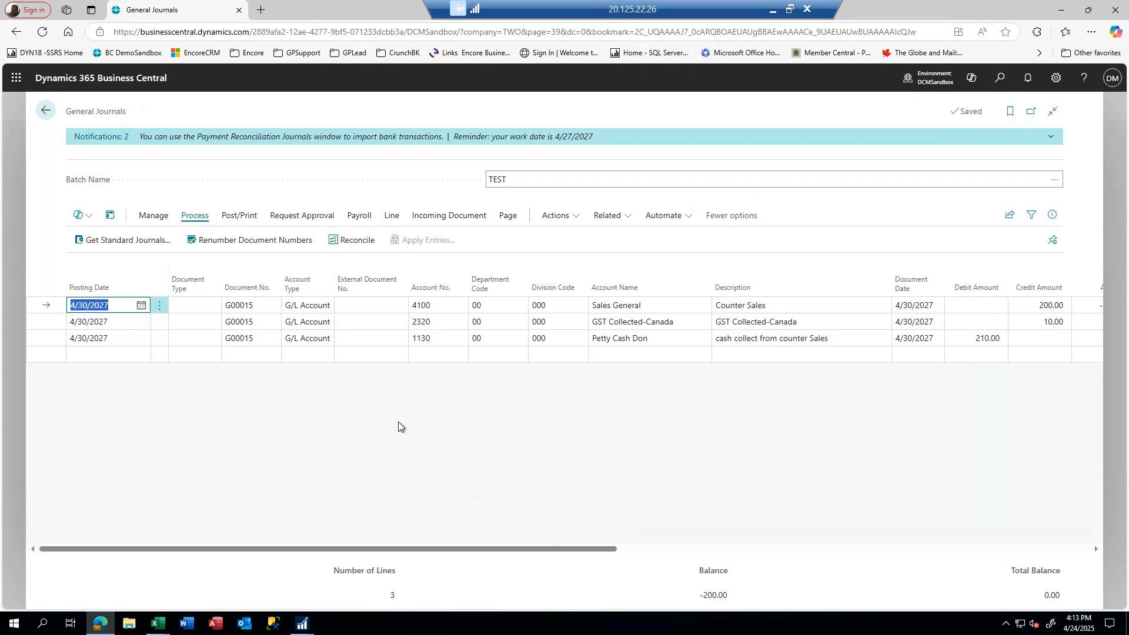
Examine the fields of the Sales General journal line from the posting date through to Amount ($)
key(Tab)
key(Tab)
key(Tab)
key(Tab)
key(Tab)
key(Tab)
key(Tab)
key(Tab)
key(Tab)
key(Tab)
key(Tab)
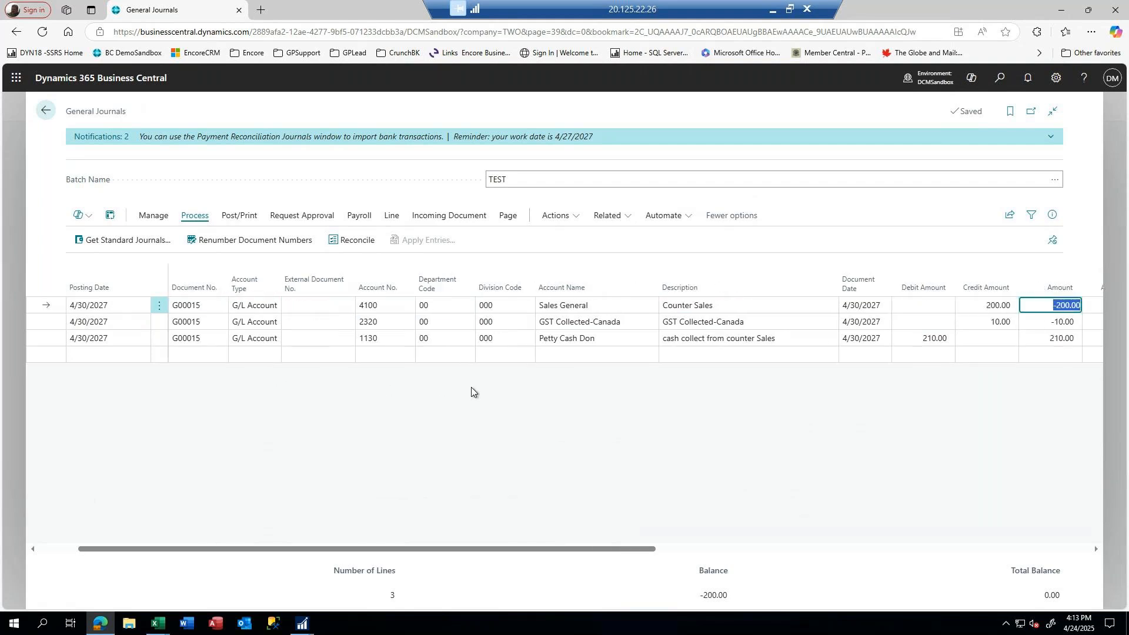
key(Tab)
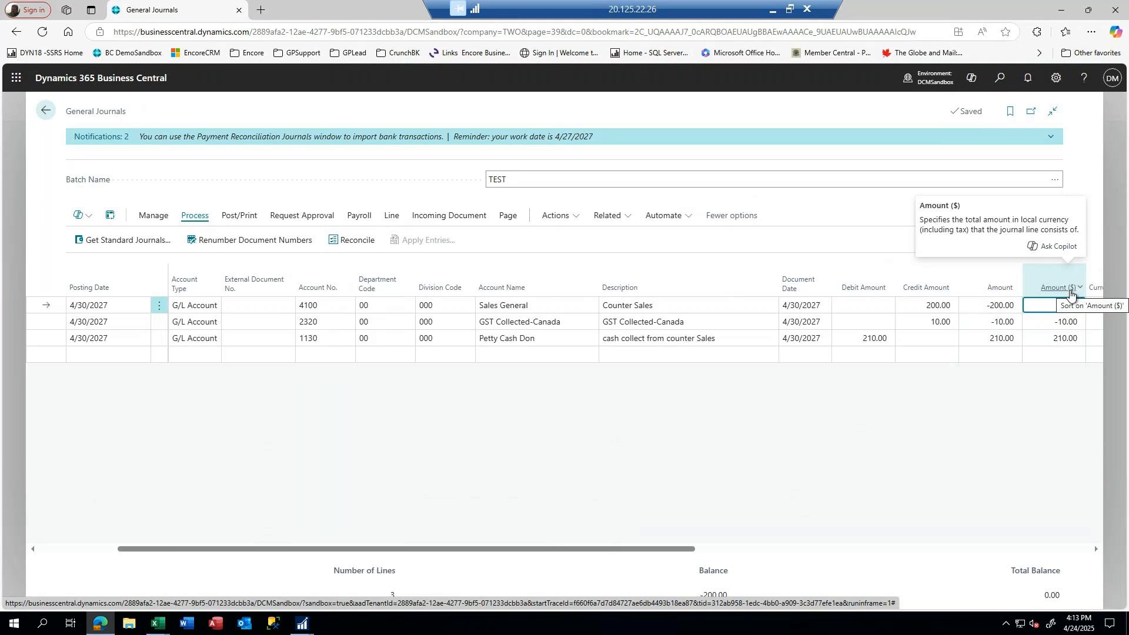
Examine the Amount ($), Currency Code and Gen. Prod. Posting Group fields of the Sales General line, and list the available currency codes
click(1057, 305)
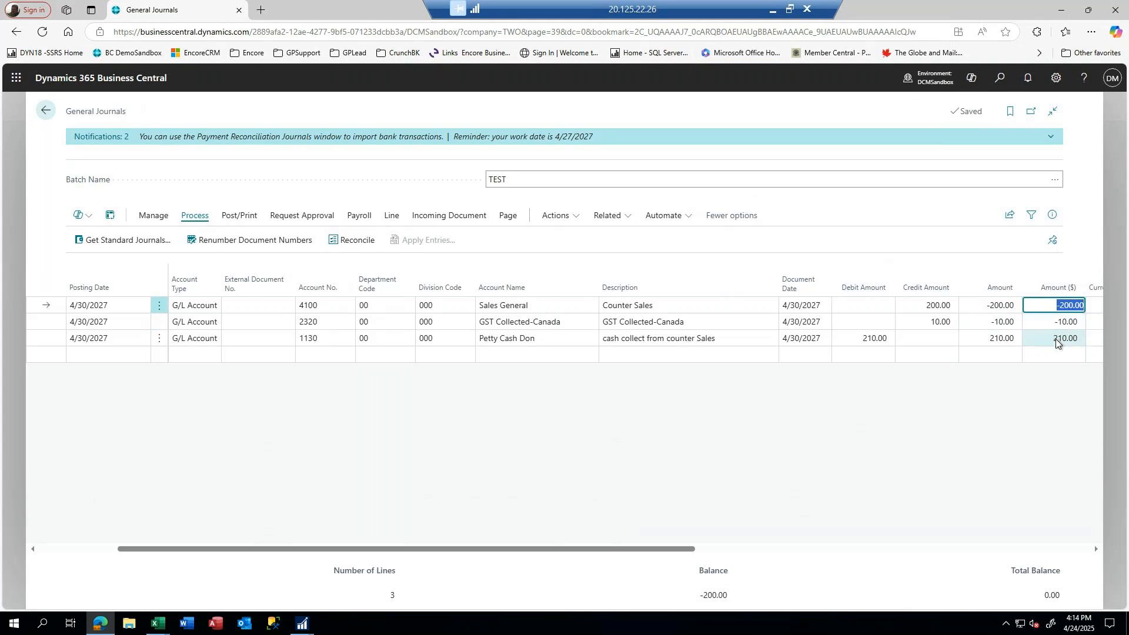
key(Tab)
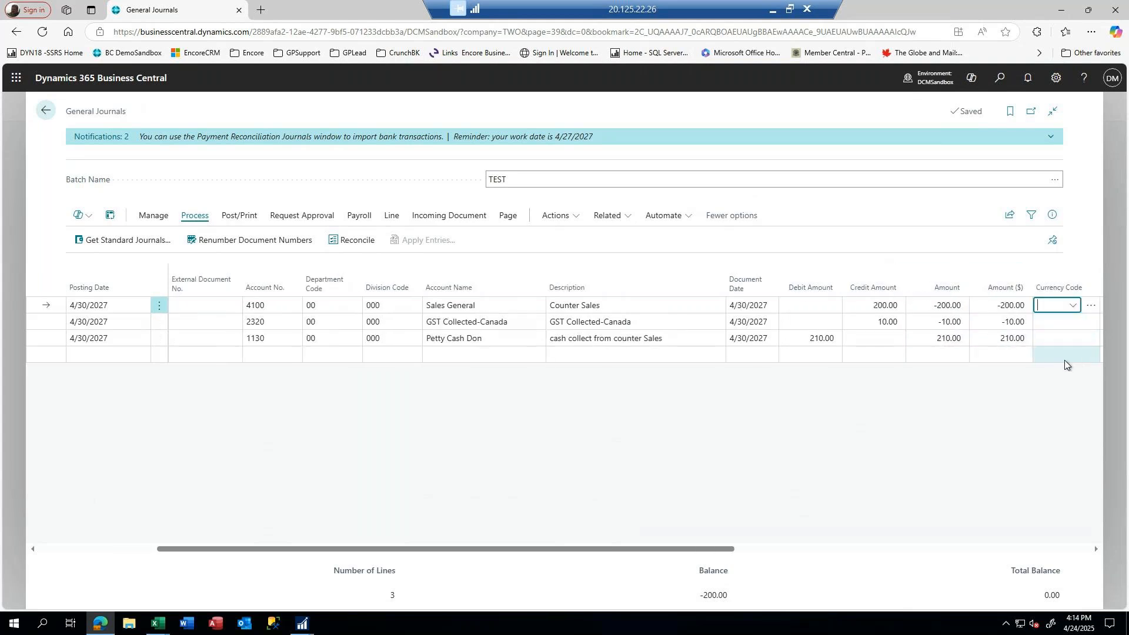
key(Tab)
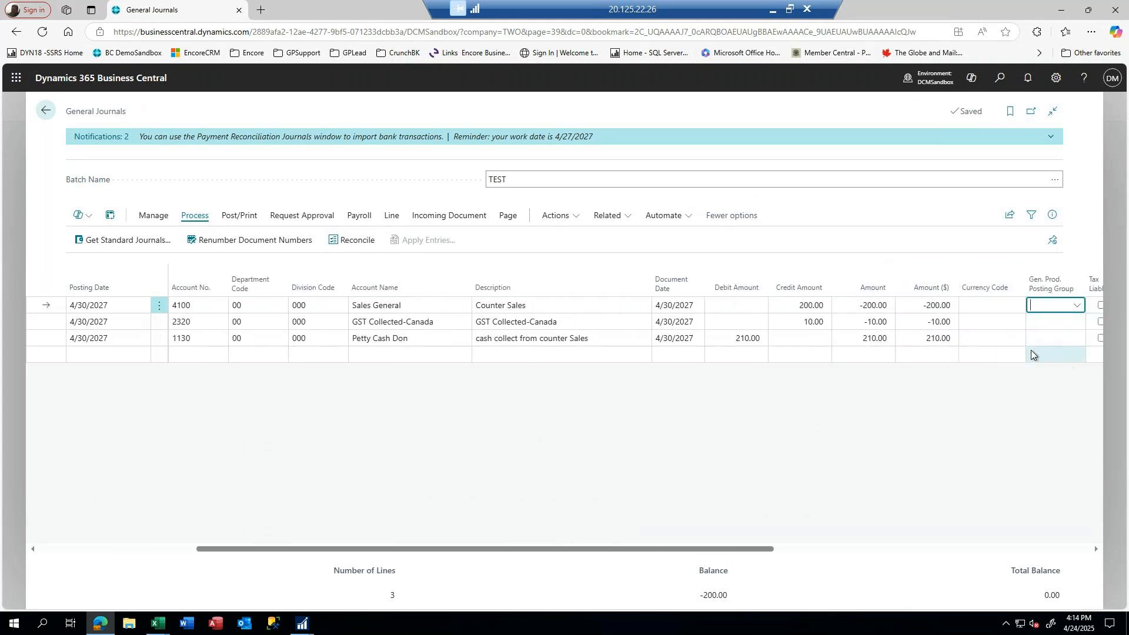
click(982, 305)
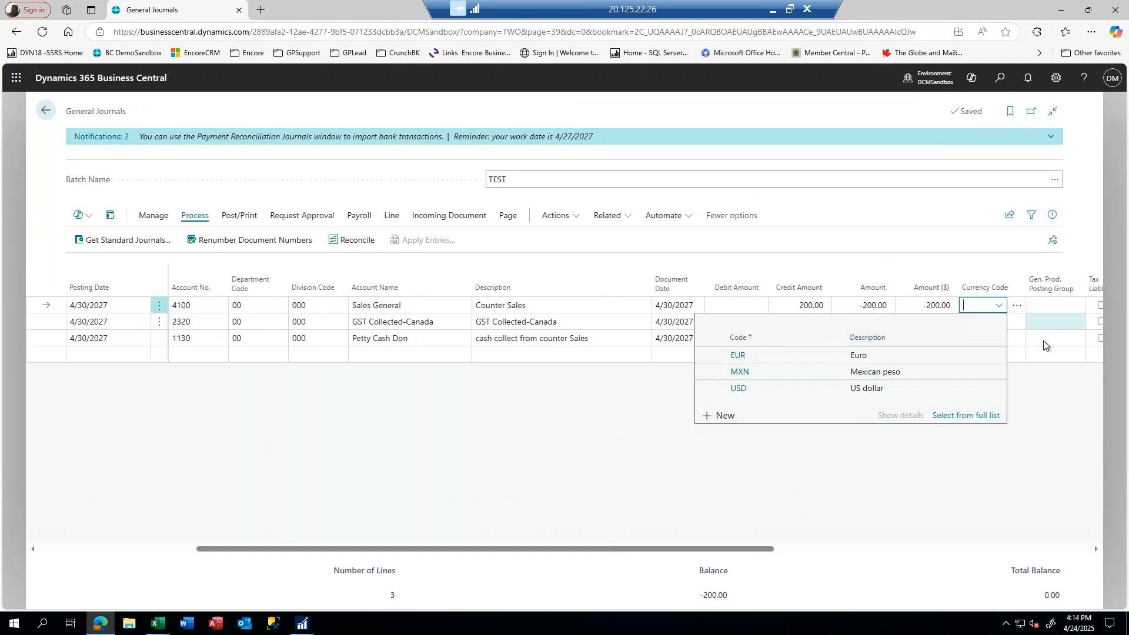
Examine the tax fields and balancing account fields of the Sales General line through to Bal. Gen. Posting Type
key(Tab)
key(Tab)
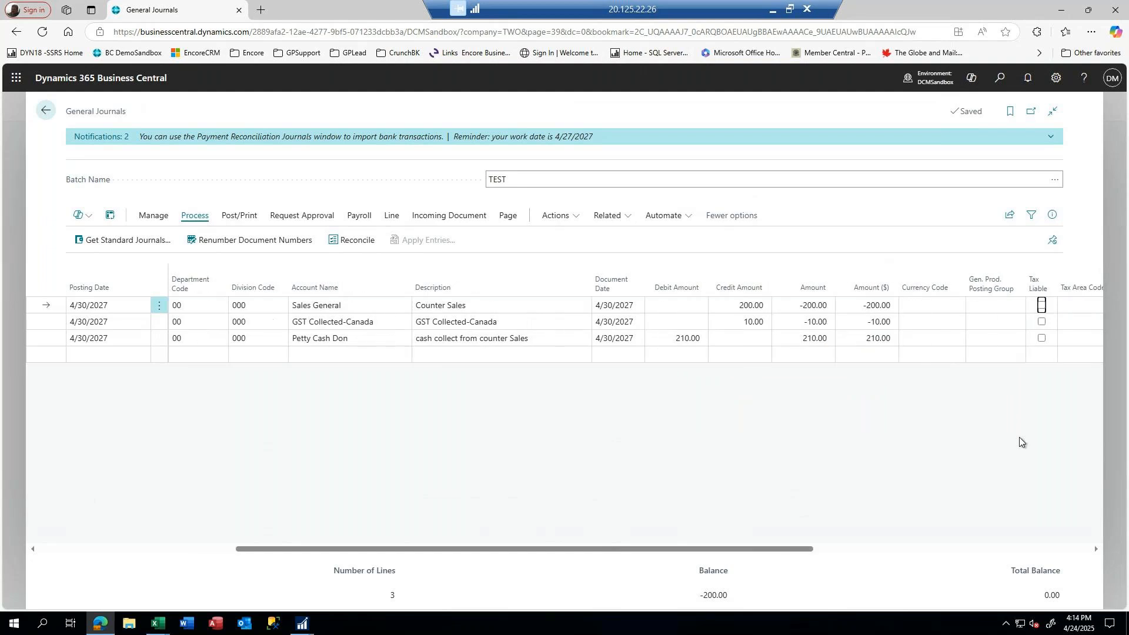
key(Tab)
key(Tab)
key(Tab)
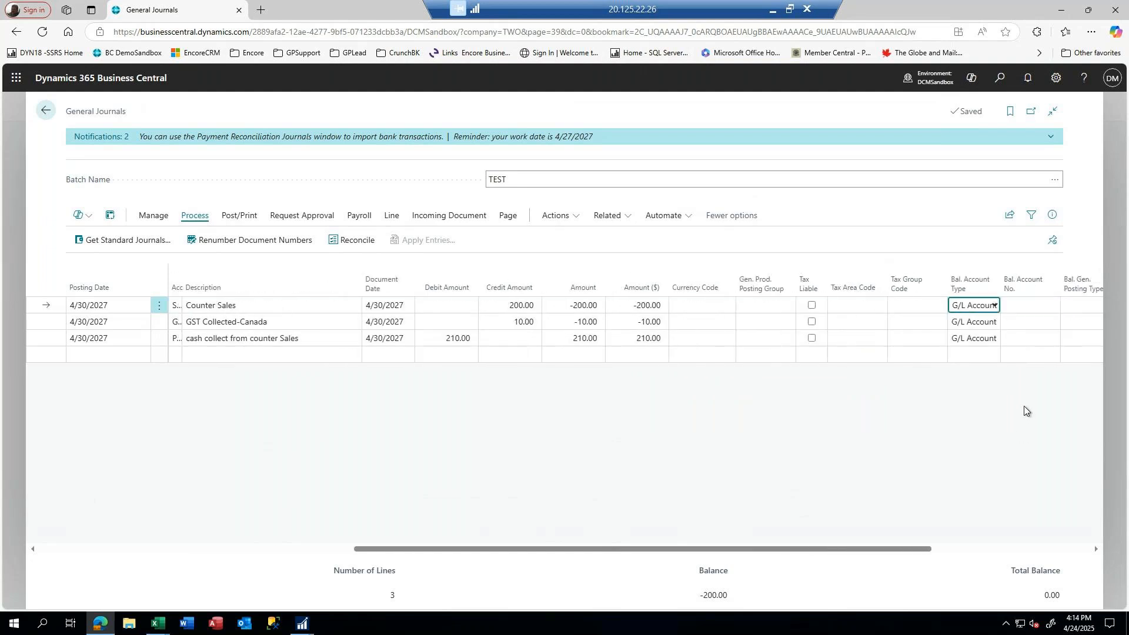
key(Tab)
key(Tab)
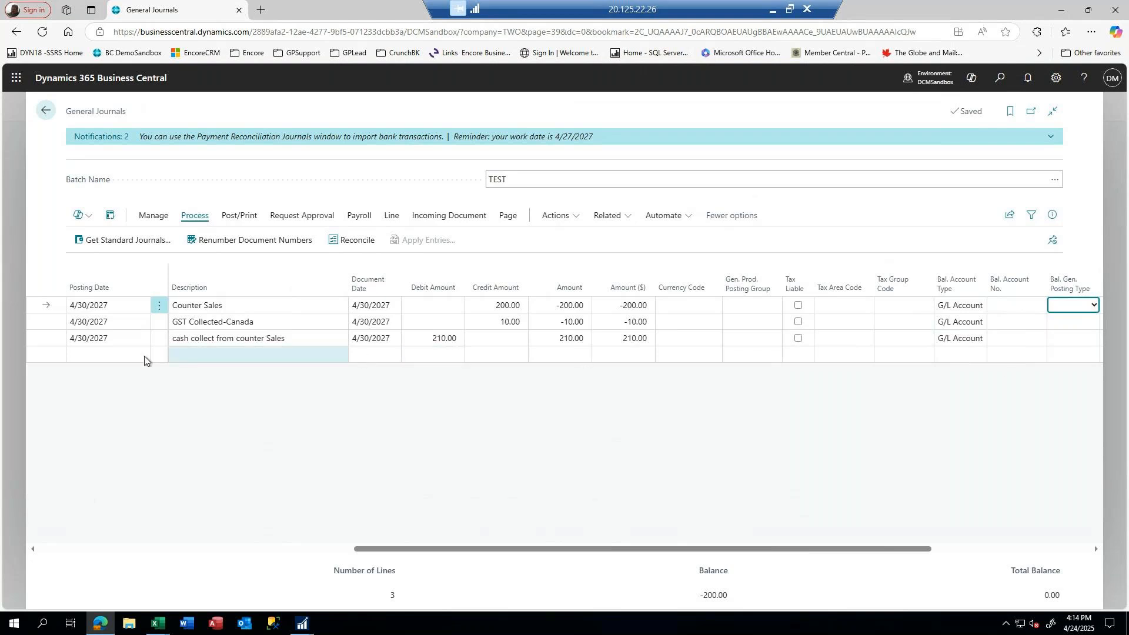
Start a new journal line below the petty cash line, keeping the default posting date, document number and G/L Account type
click(93, 355)
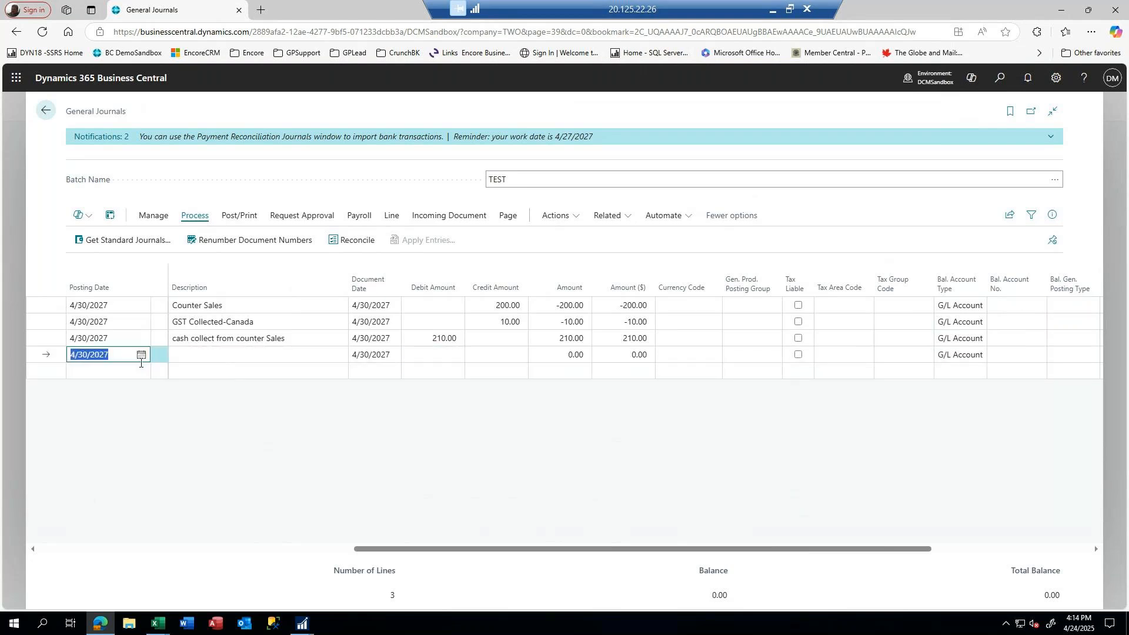
key(Tab)
key(Tab)
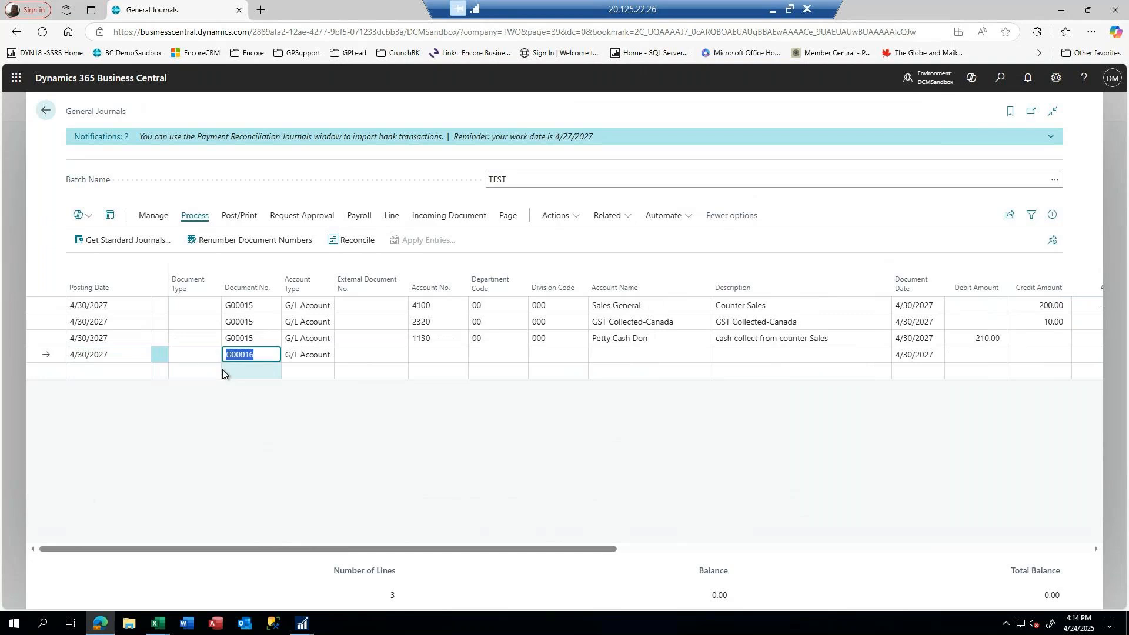
key(Tab)
key(shift+Tab)
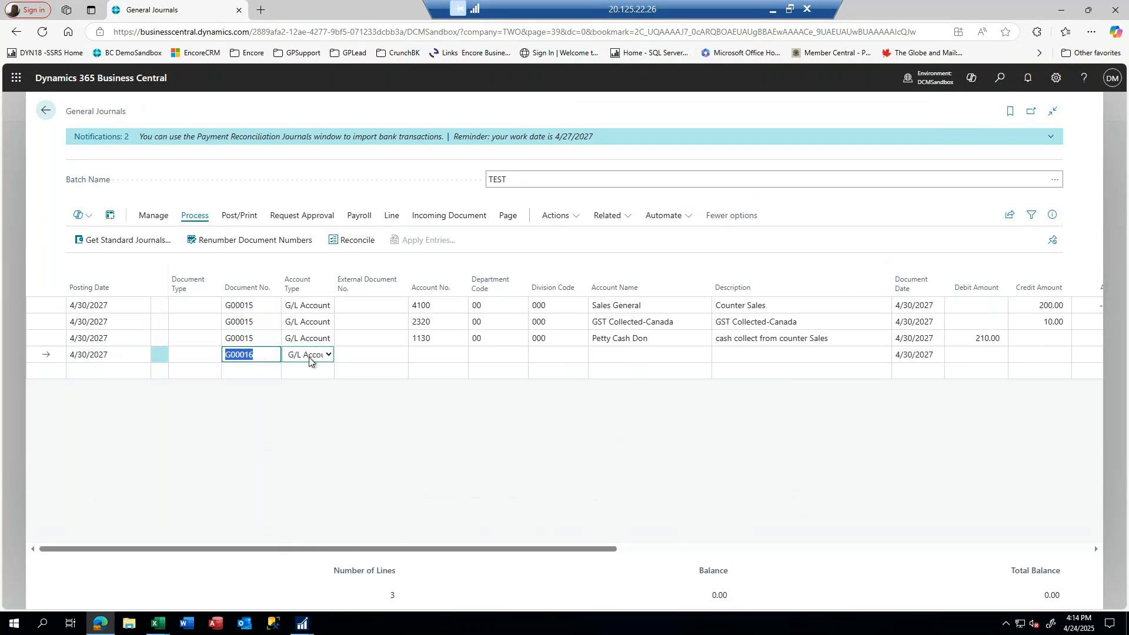
key(Tab)
key(Tab)
key(Tab)
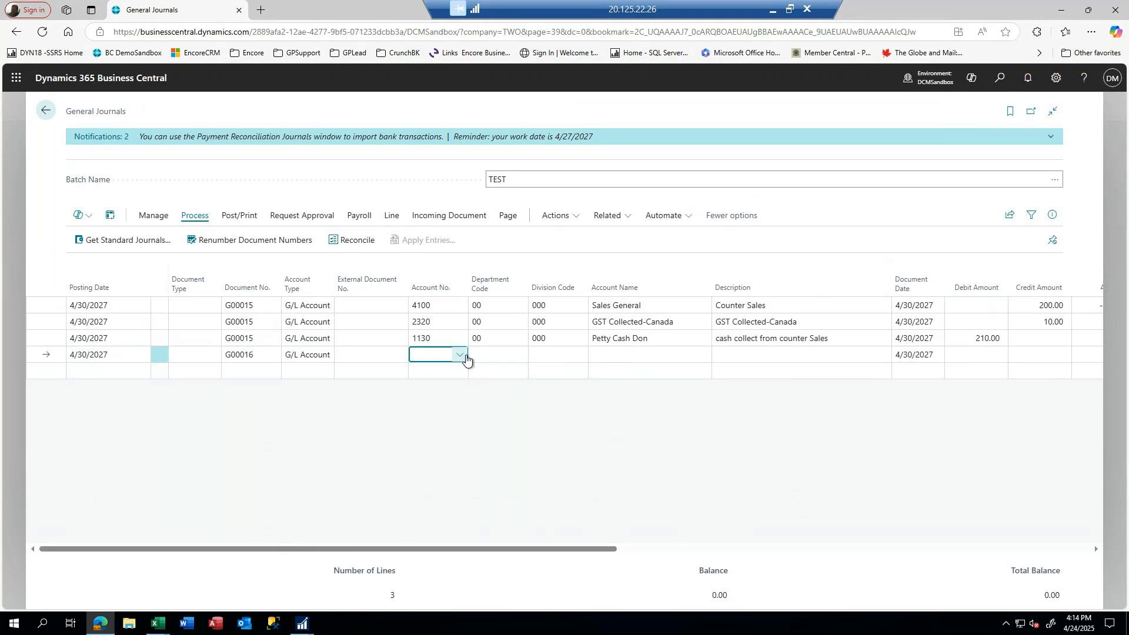
Look up "trav" among the accounts and assign account 6520 Travel - Administration to the new journal line
click(461, 357)
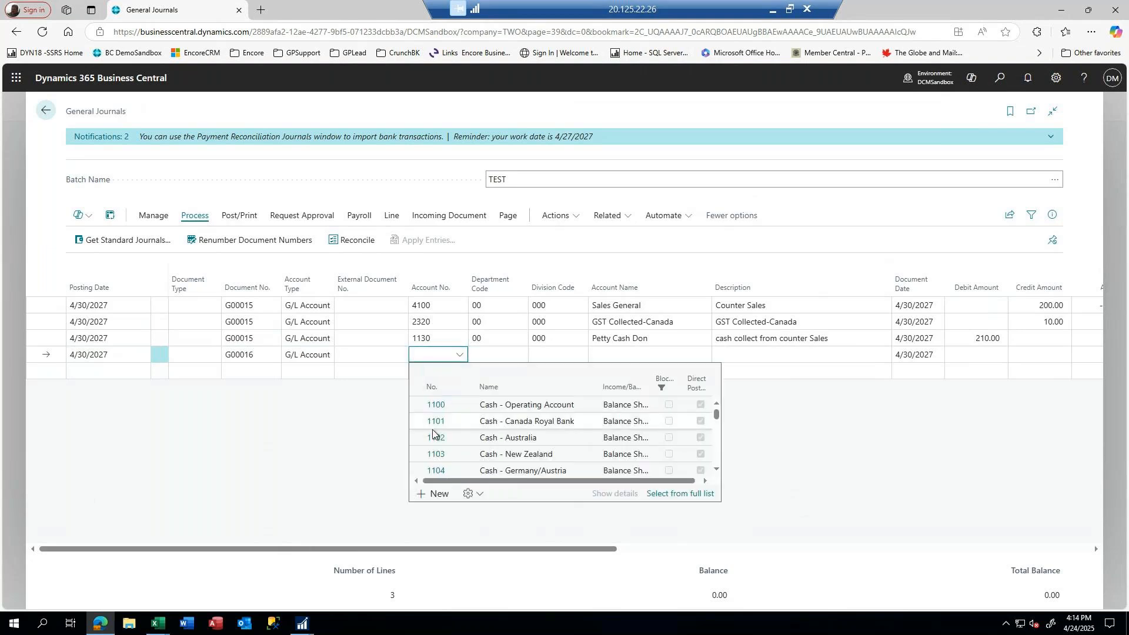
scroll(438, 429, down, 5)
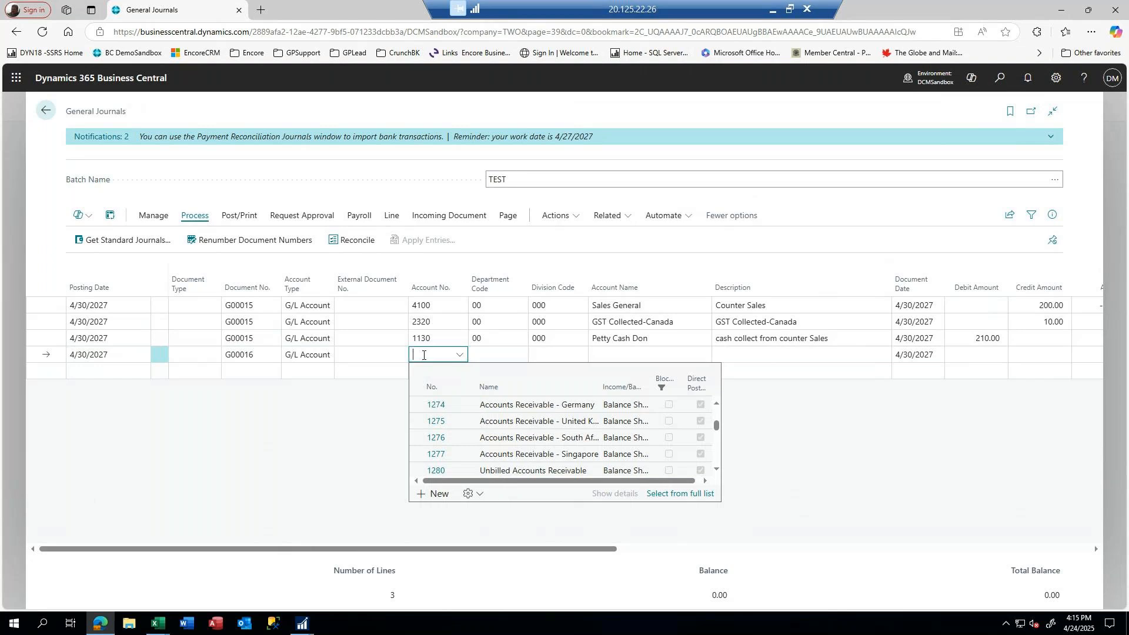
text(tra)
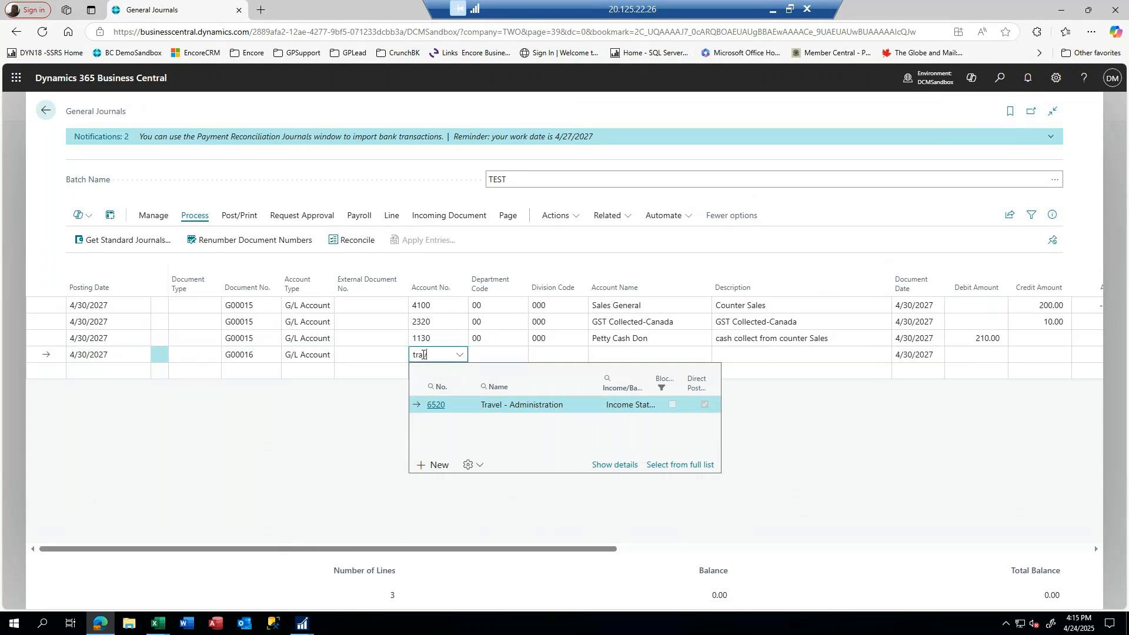
text(v)
click(436, 404)
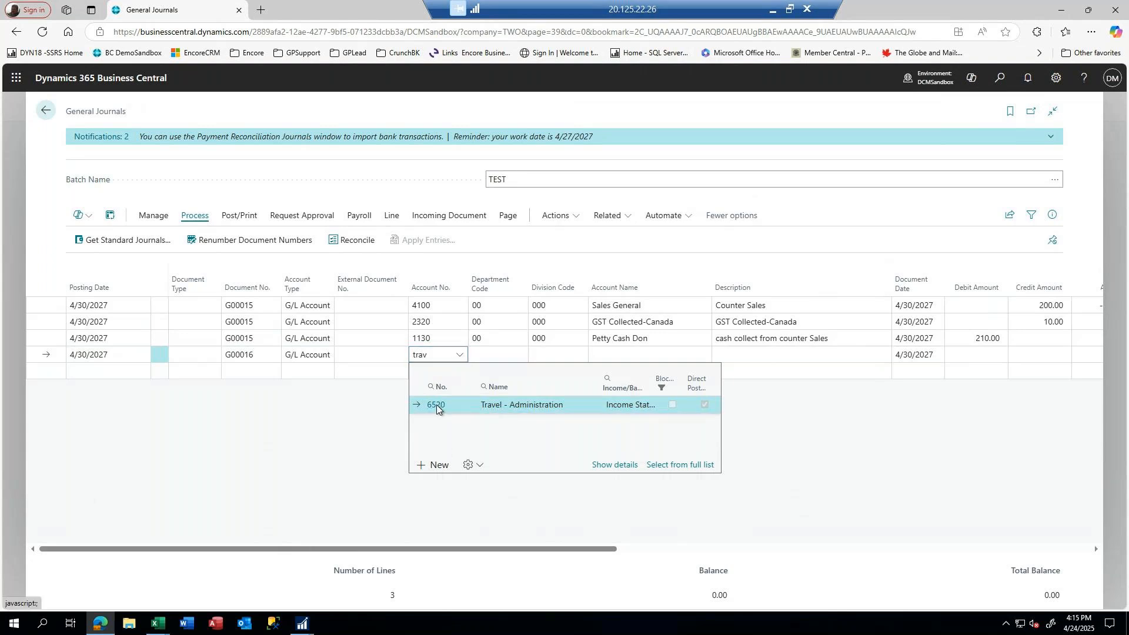
key(Tab)
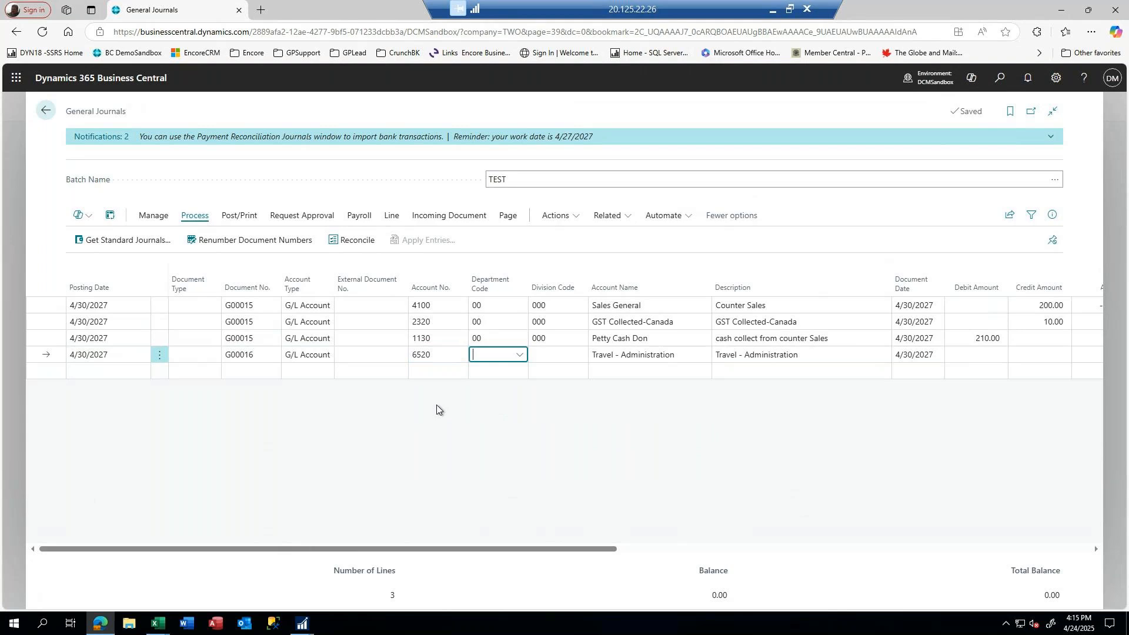
Set the Travel - Administration line's department code to 02 (North) and its division code to 100 (Administration)
click(520, 354)
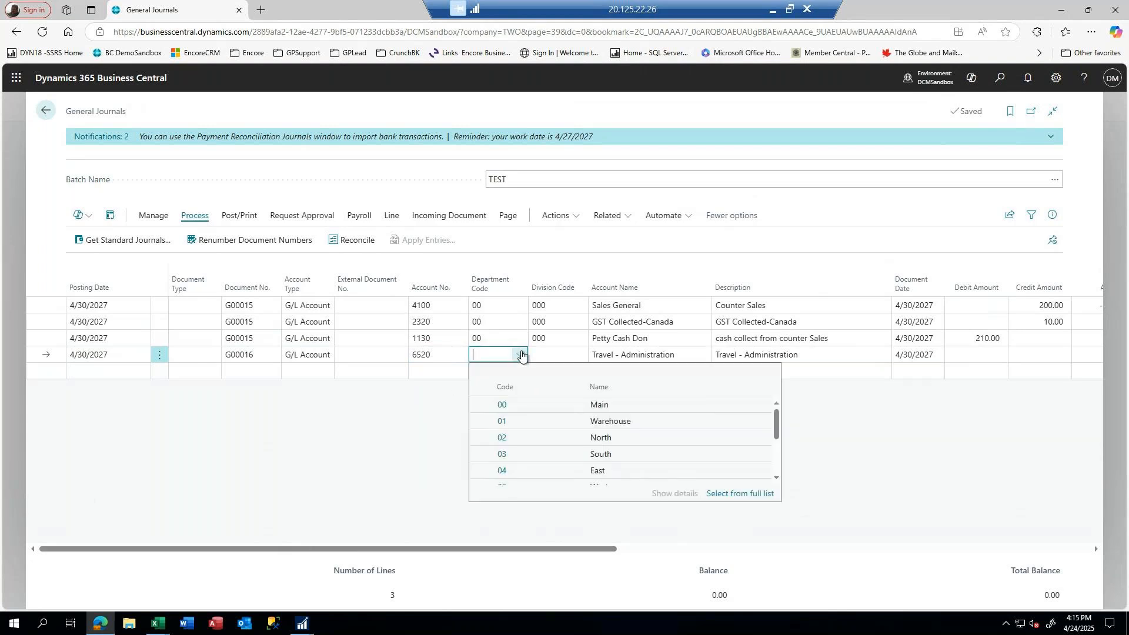
click(505, 443)
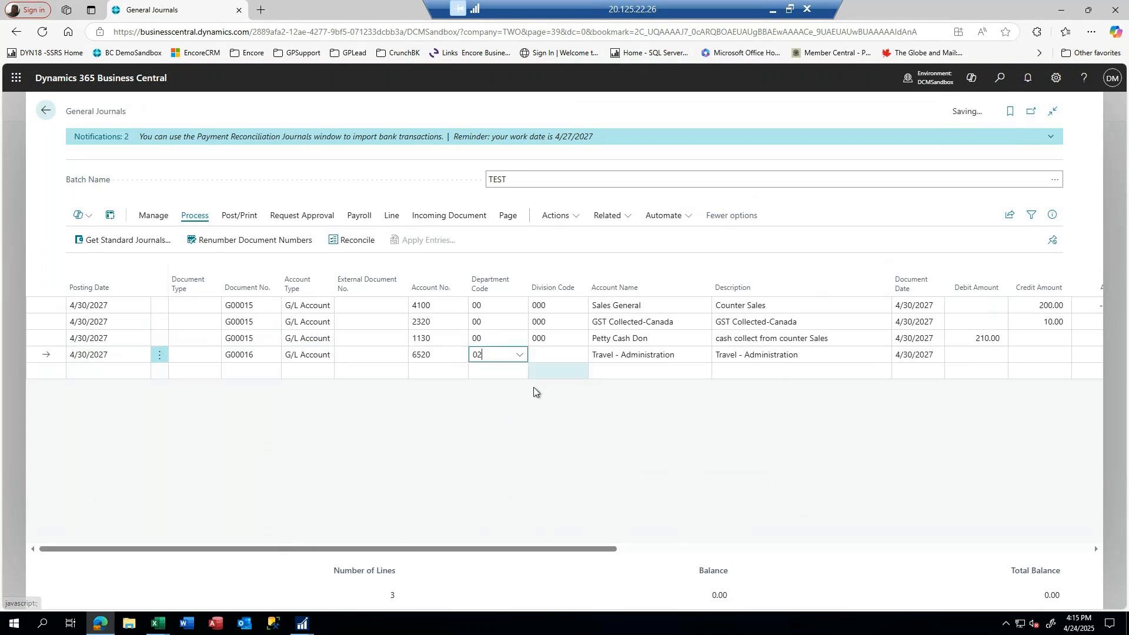
click(579, 355)
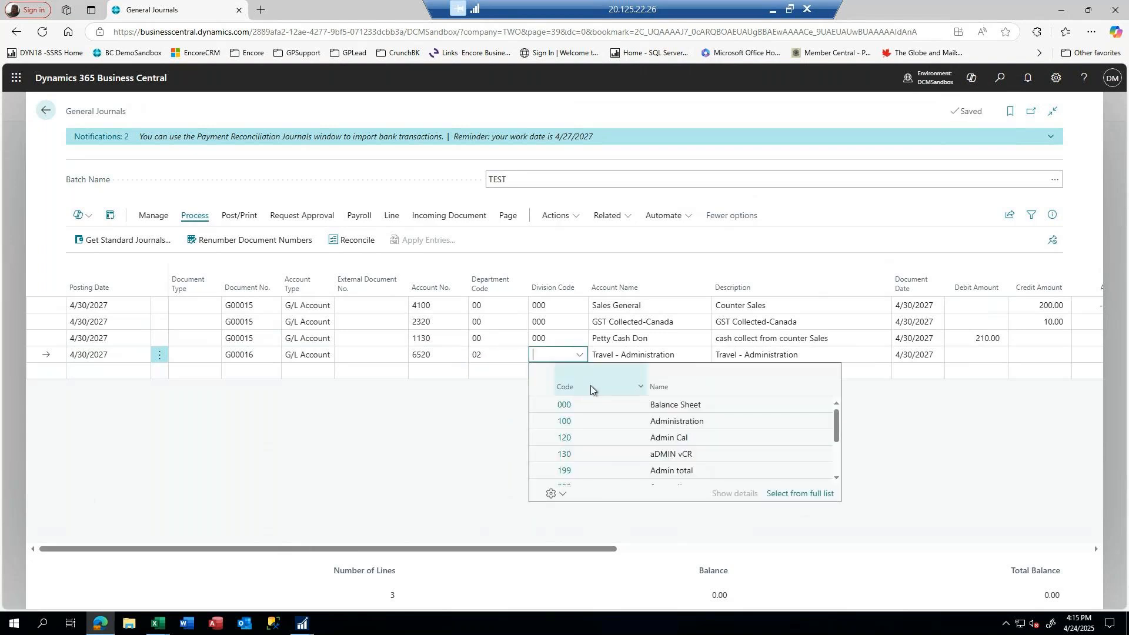
click(566, 422)
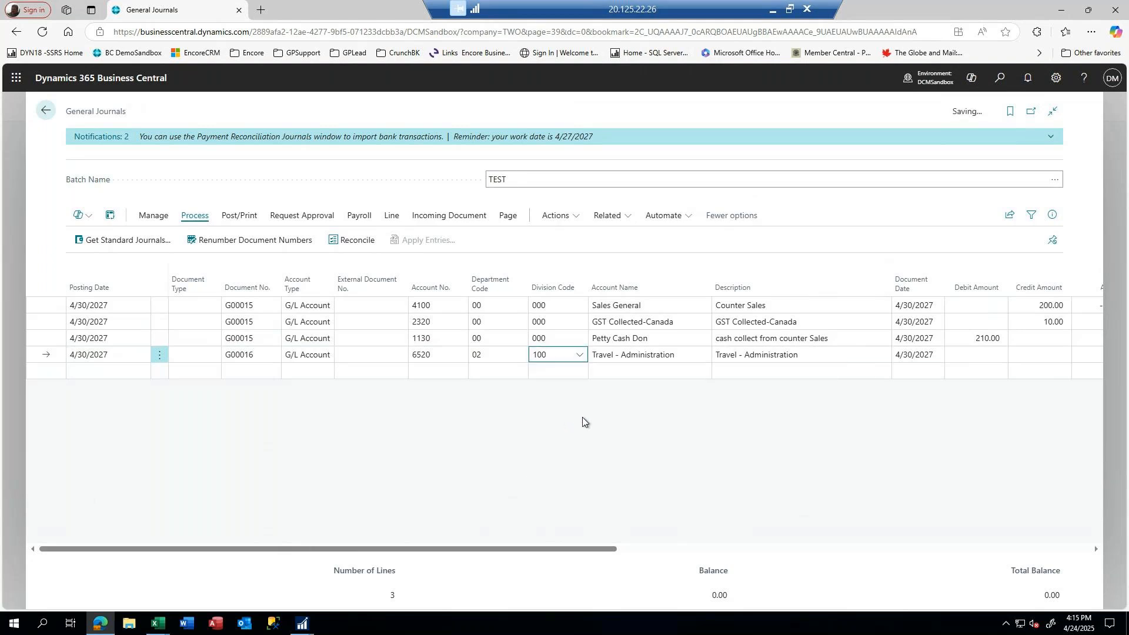
key(Return)
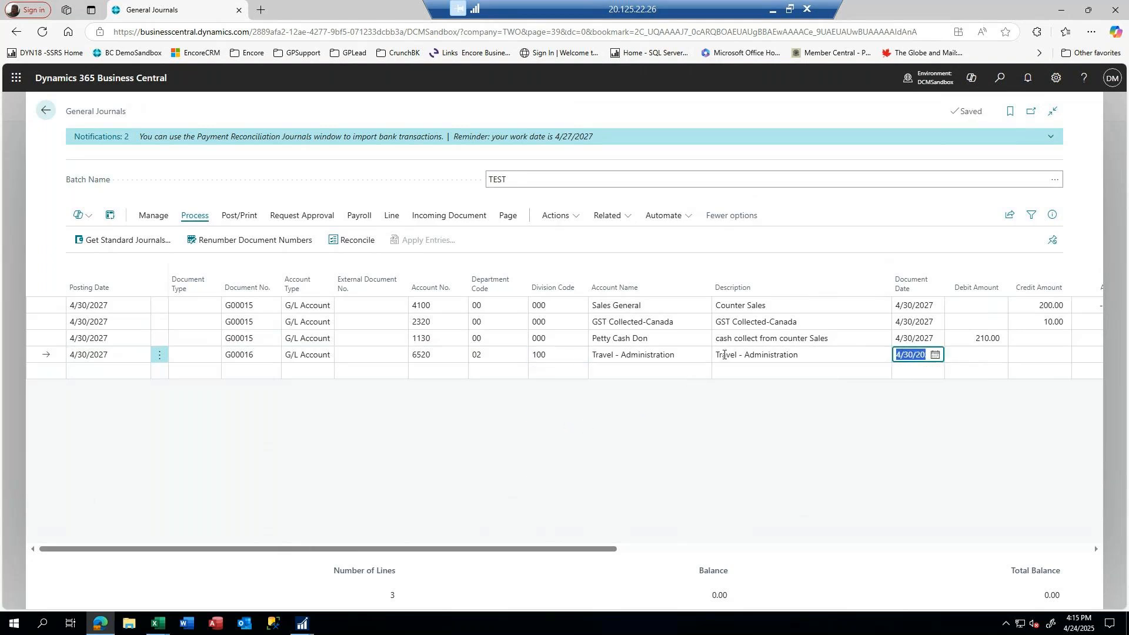
Replace the Travel - Administration line's description with the employee's first name in possessive form followed by "Travel account"
click(725, 354)
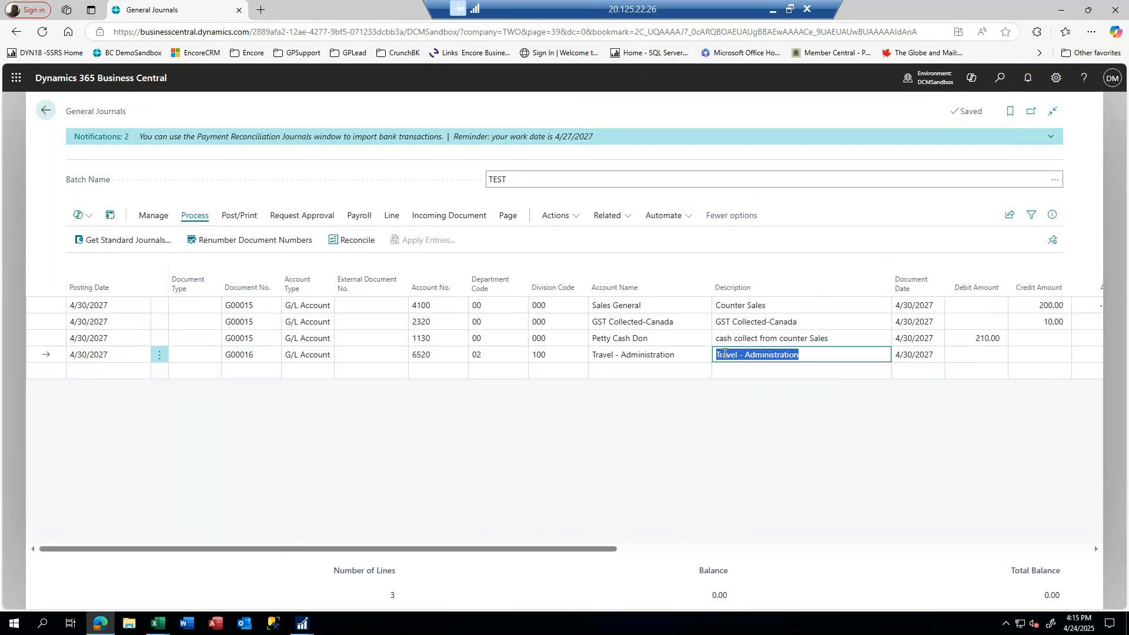
text(Dons)
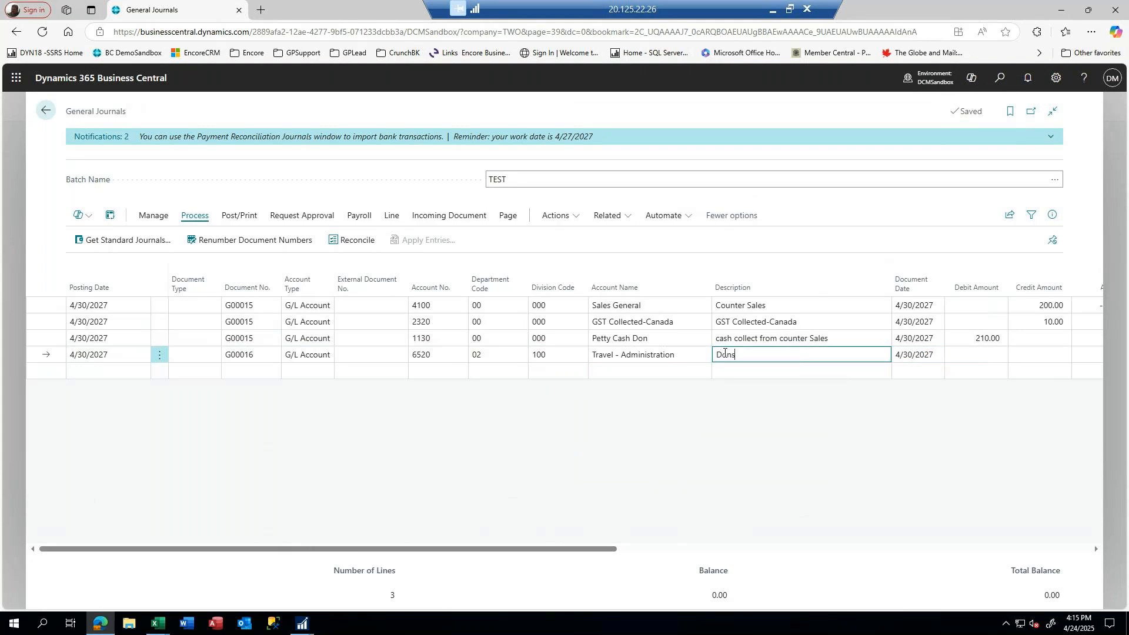
text( Travel account)
key(Tab)
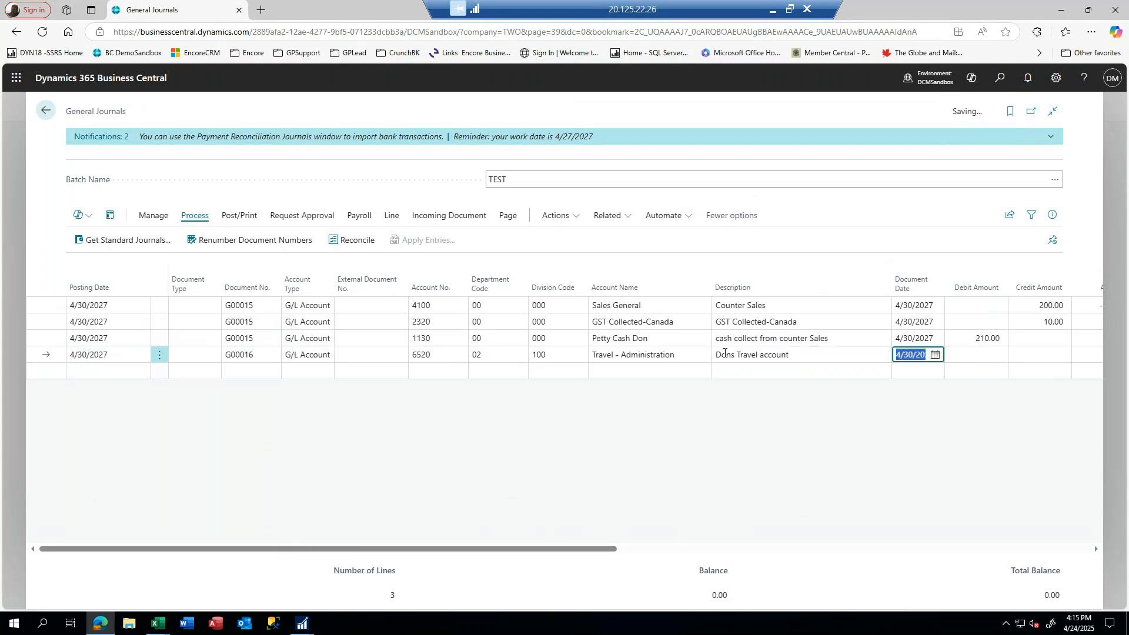
Enter a debit amount of 500 on the Travel - Administration line
key(Tab)
key(Tab)
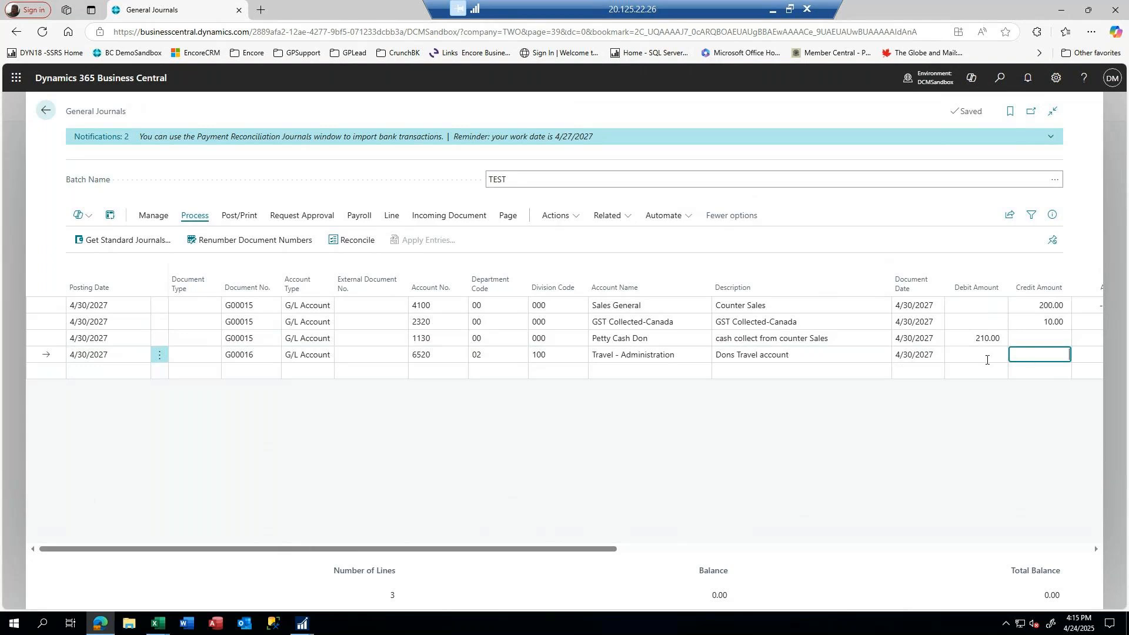
click(969, 353)
text(500)
key(Tab)
key(Tab)
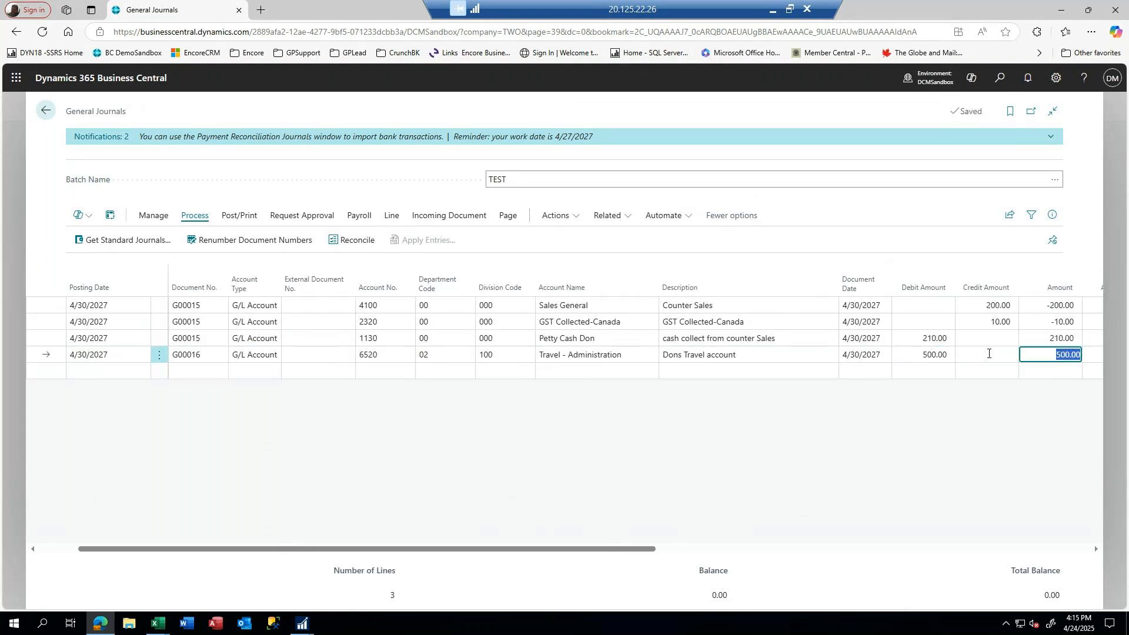
Look up "petty" and set the travel line's balancing account number to petty cash account 1130
key(Tab)
key(Tab)
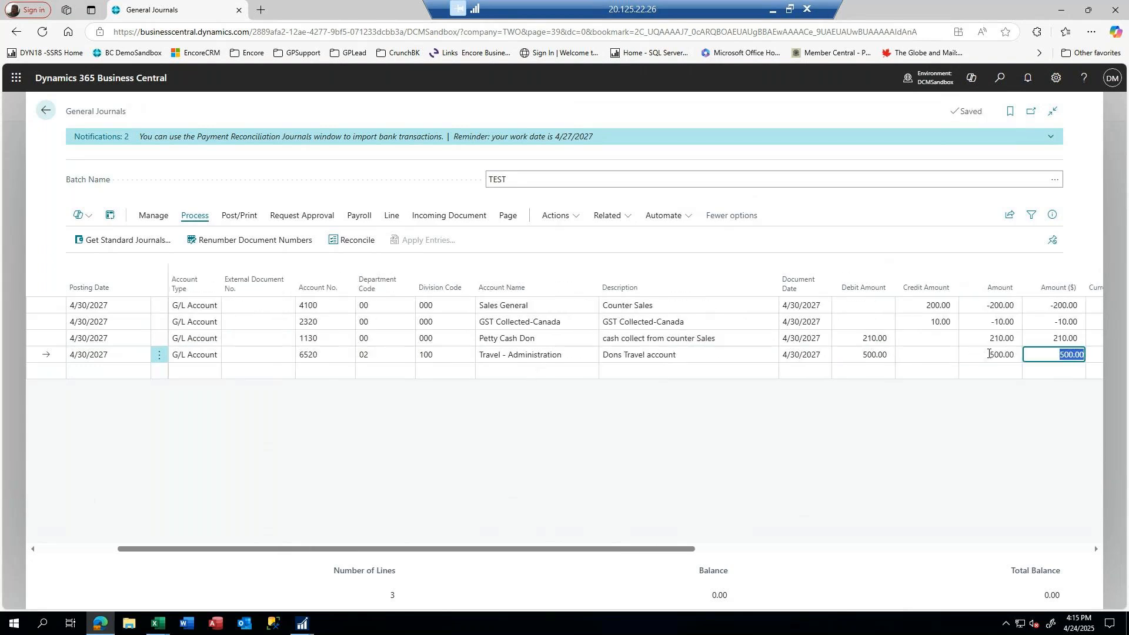
key(Tab)
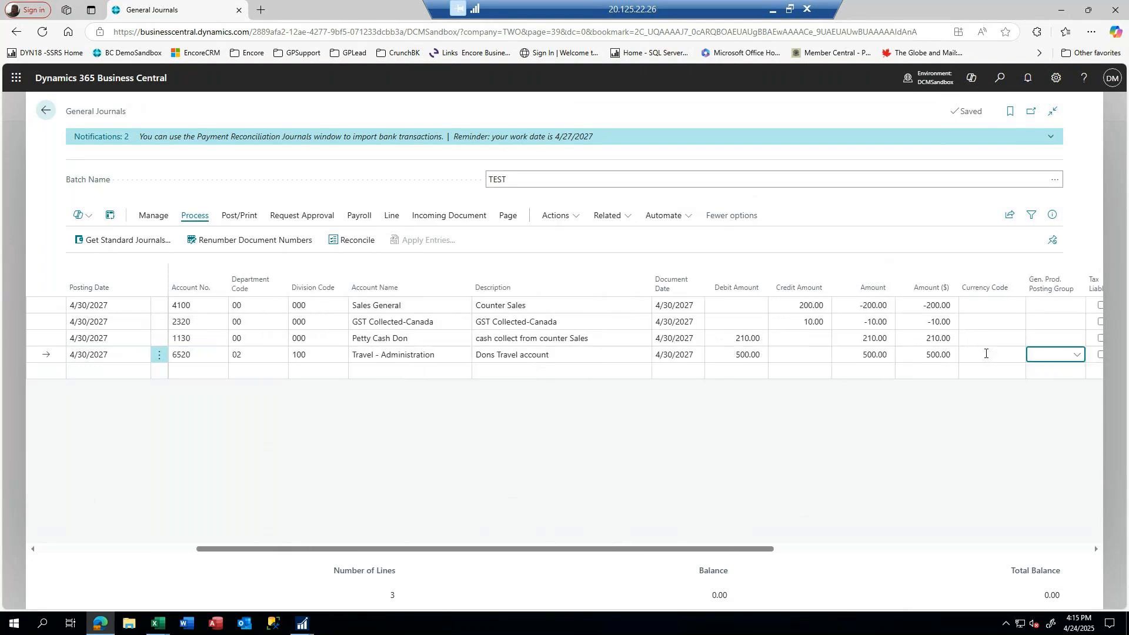
key(Tab)
key(Tab)
key(Tab)
key(Tab)
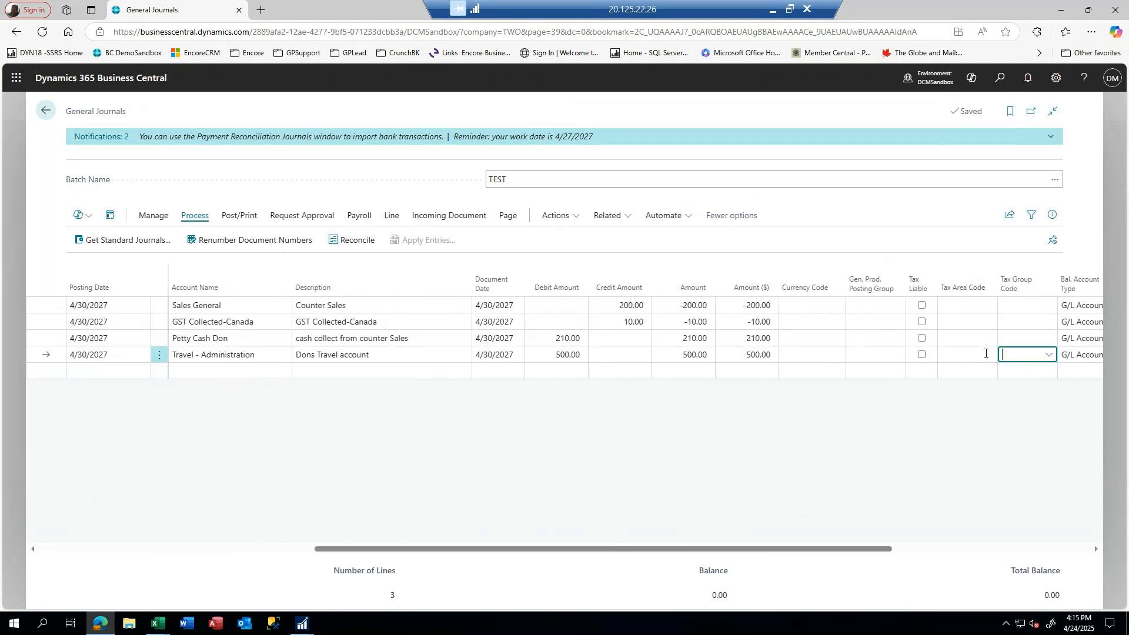
key(Tab)
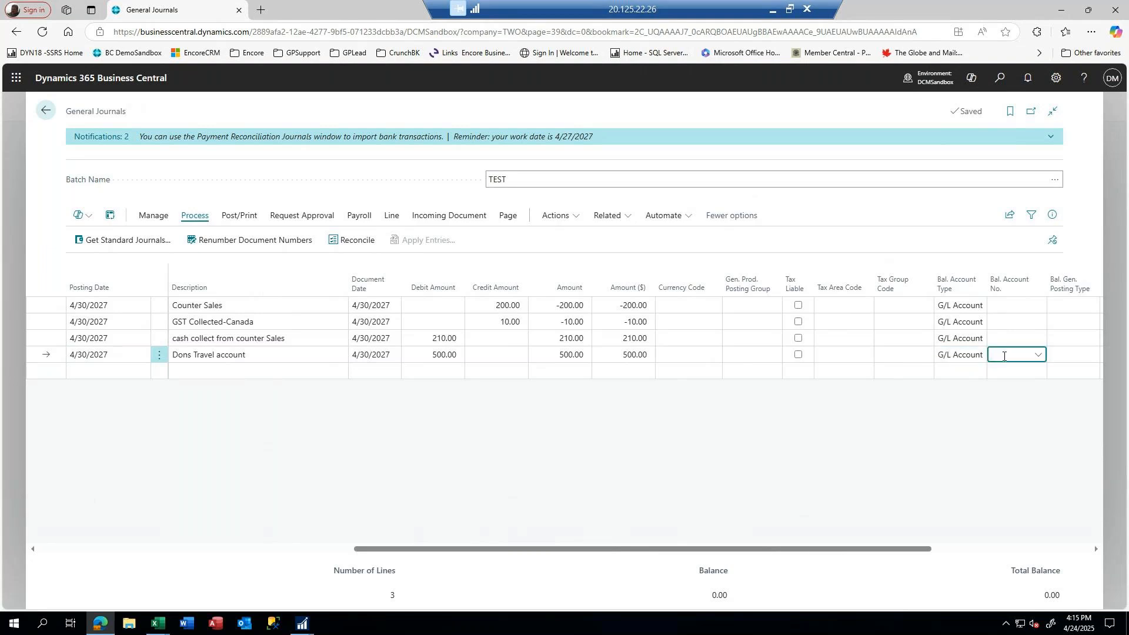
text(petty)
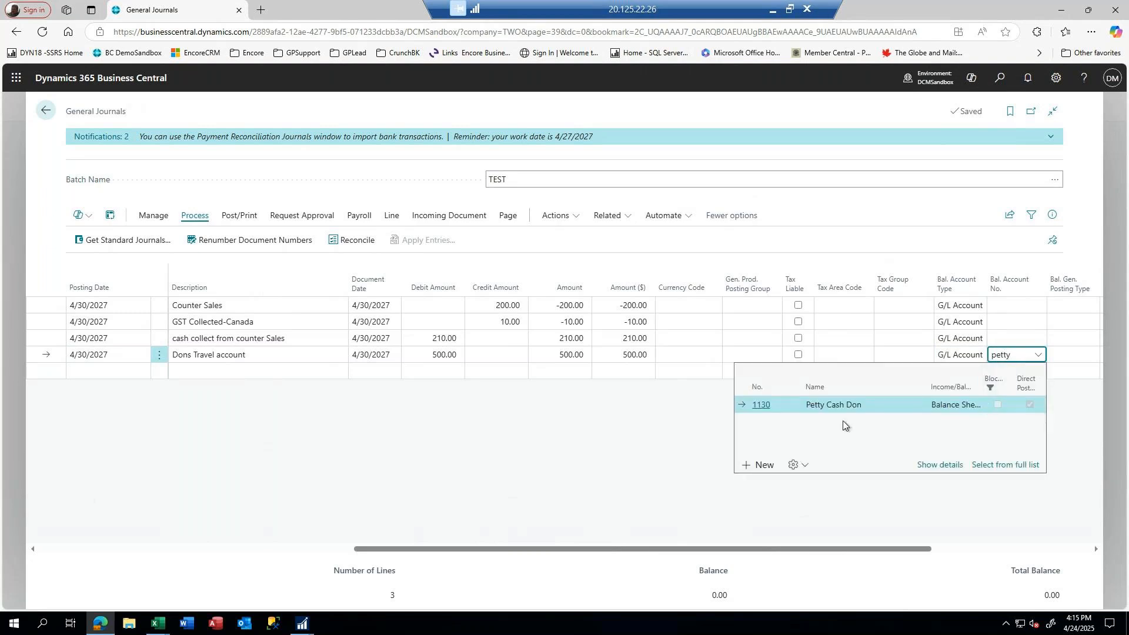
click(761, 406)
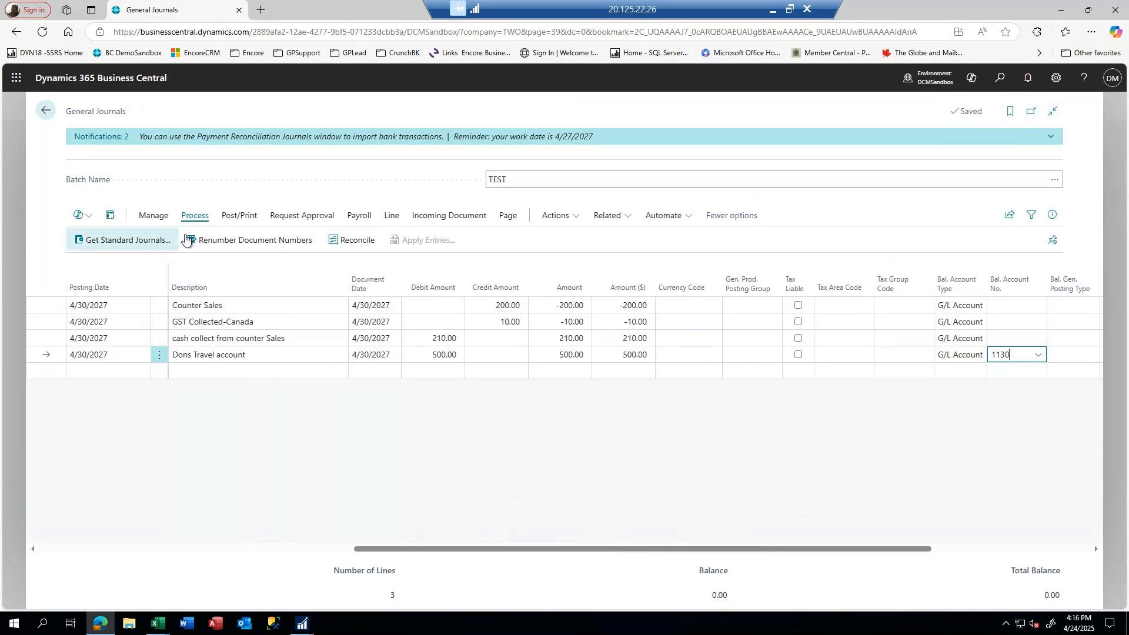
Preview the posting of the TEST batch, accepting the posting date after the working date, and open the previewed G/L entries
click(240, 218)
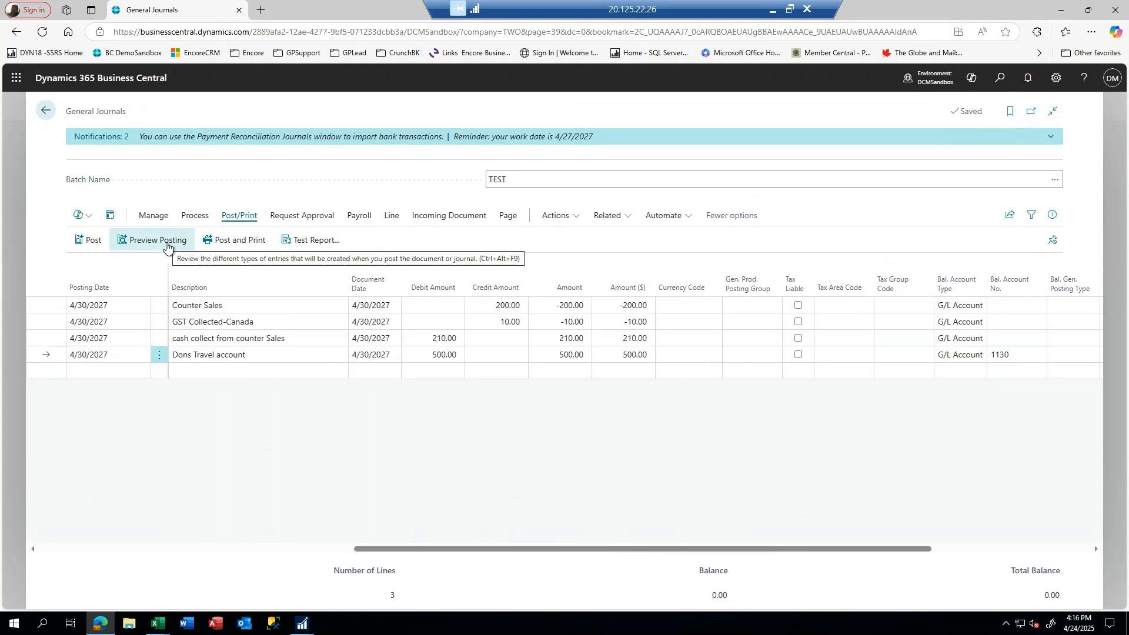
click(167, 242)
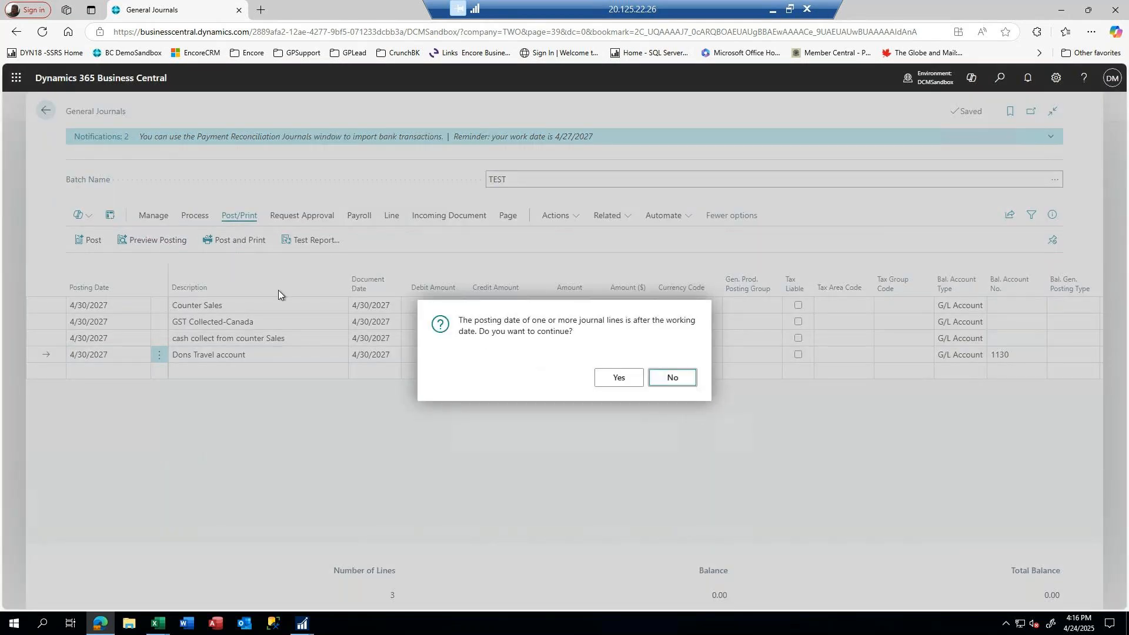
click(613, 380)
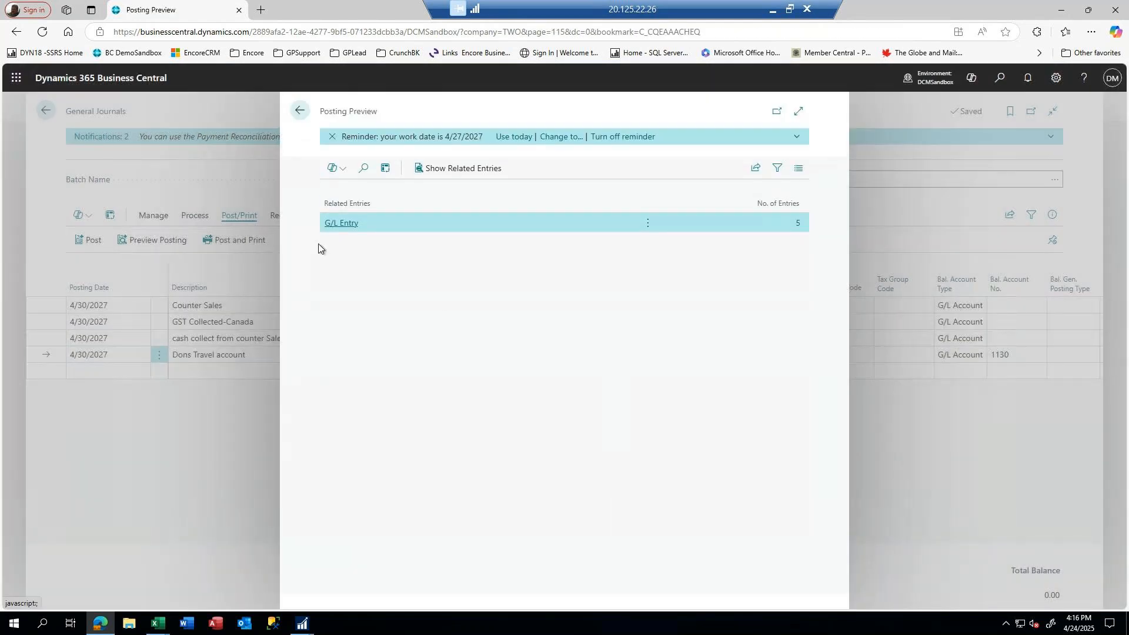
click(339, 224)
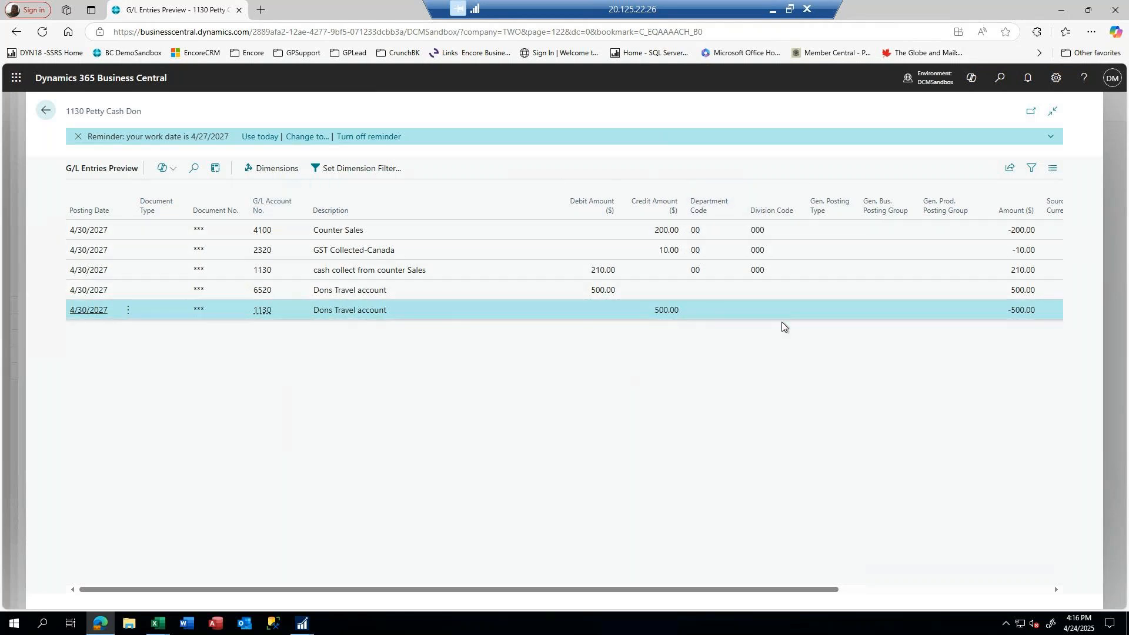
Examine the remaining columns of the previewed G/L entries, including the balancing account numbers, and return to the posting preview
drag(829, 589, 1038, 585)
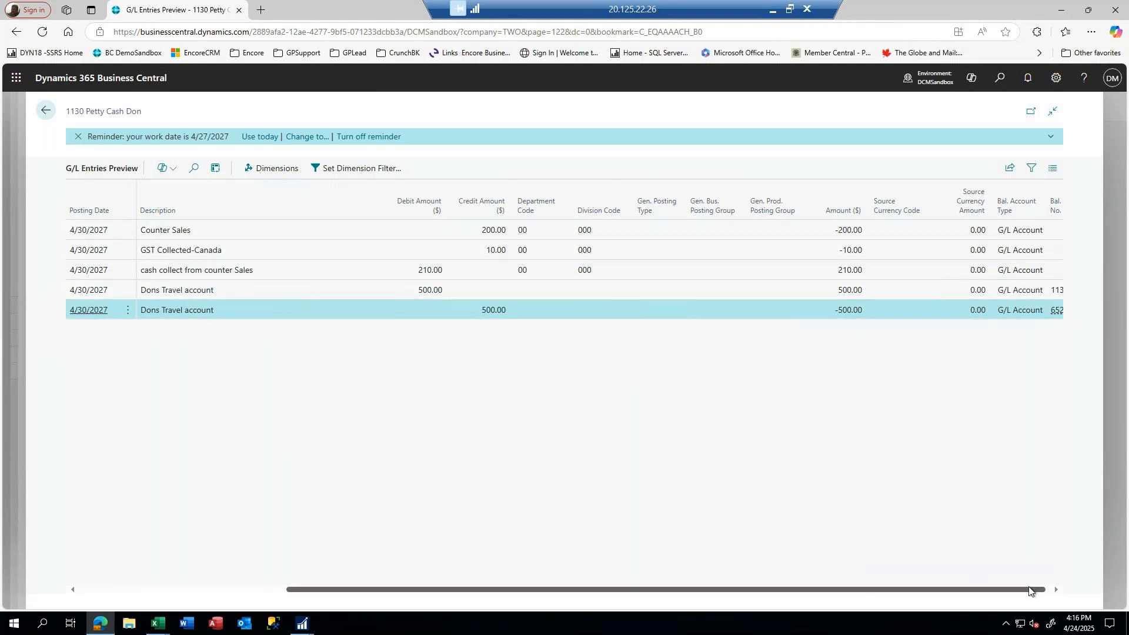
click(1055, 589)
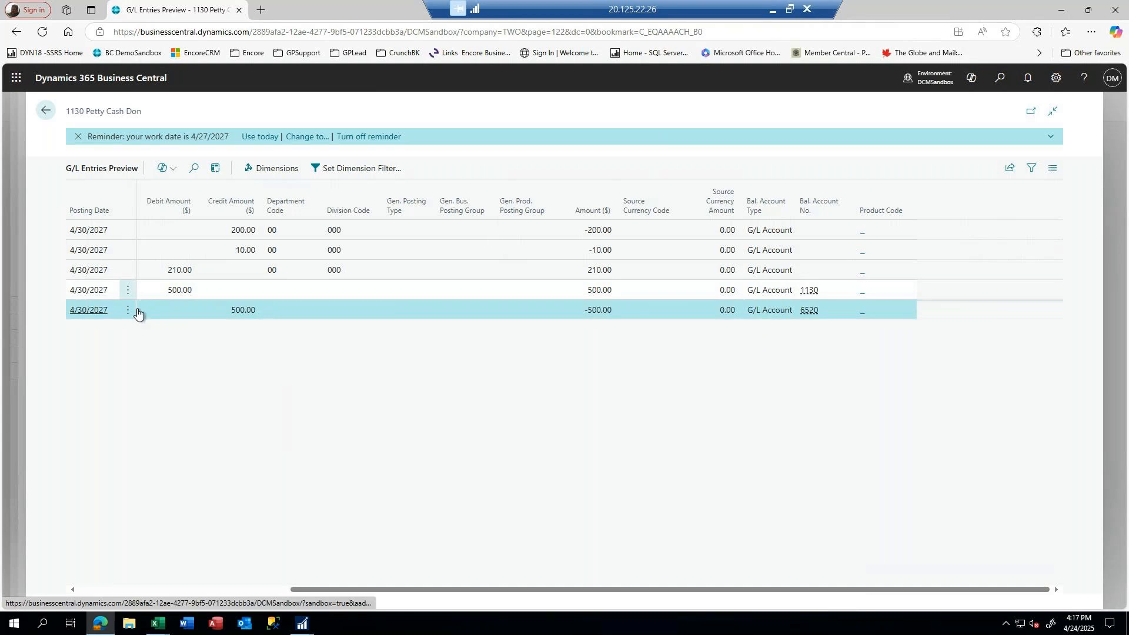
click(47, 113)
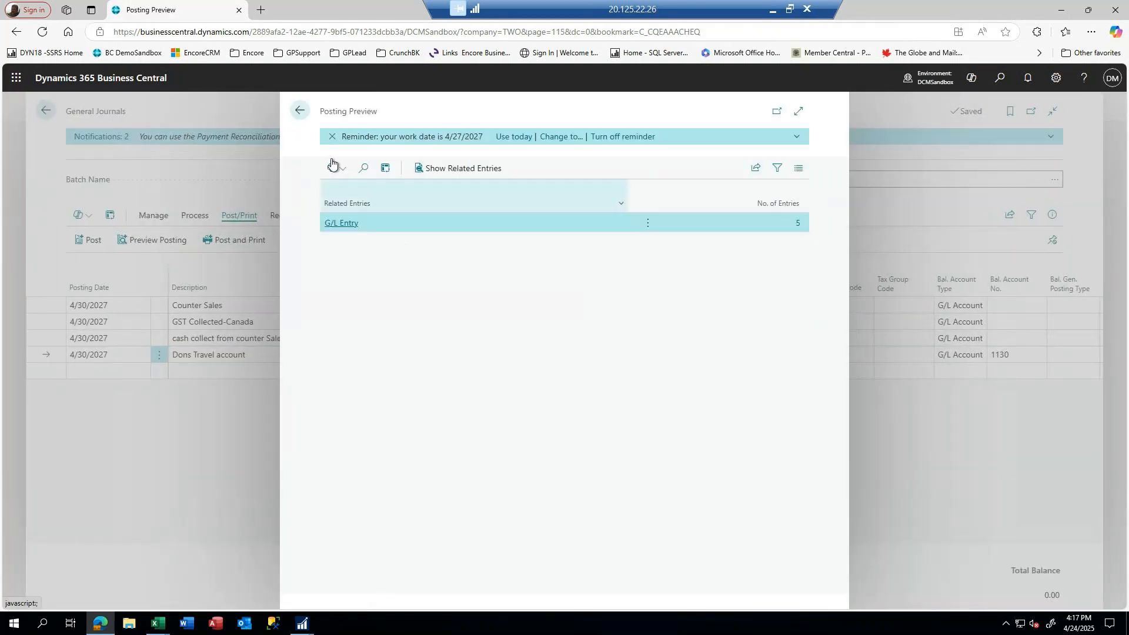
Close the posting preview and select all lines of the TEST journal batch
click(301, 109)
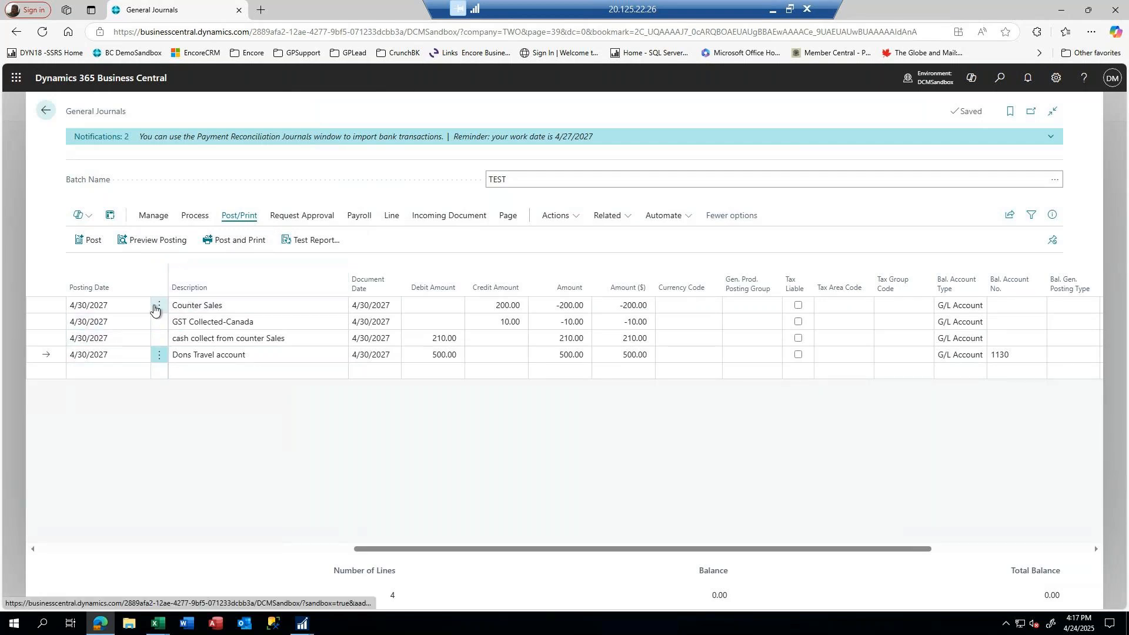
click(157, 309)
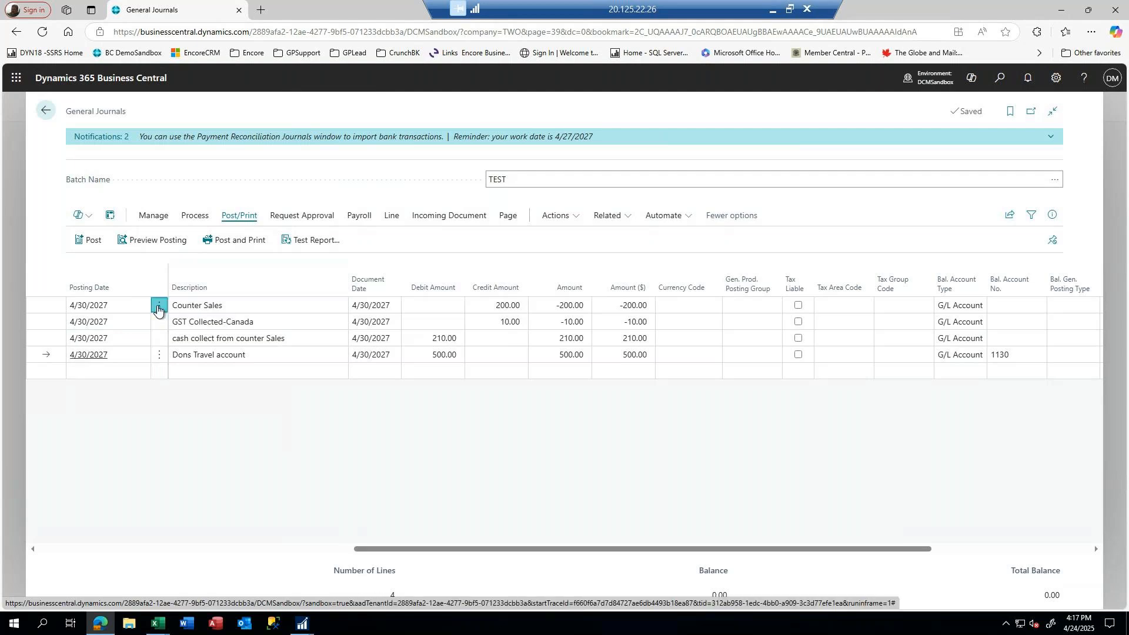
click(133, 368)
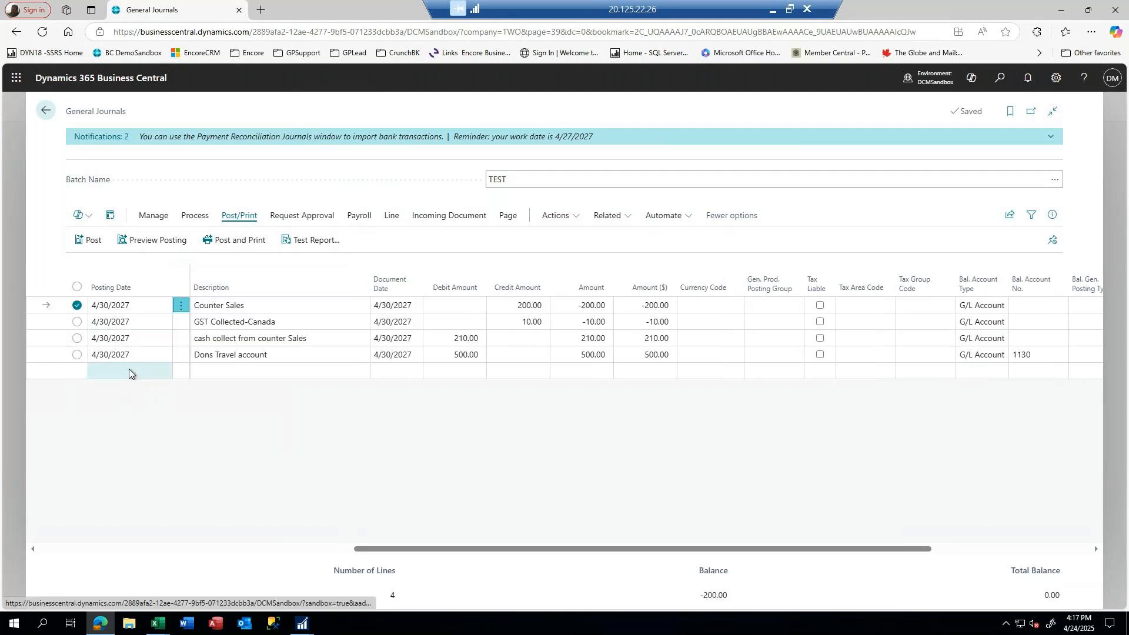
click(77, 287)
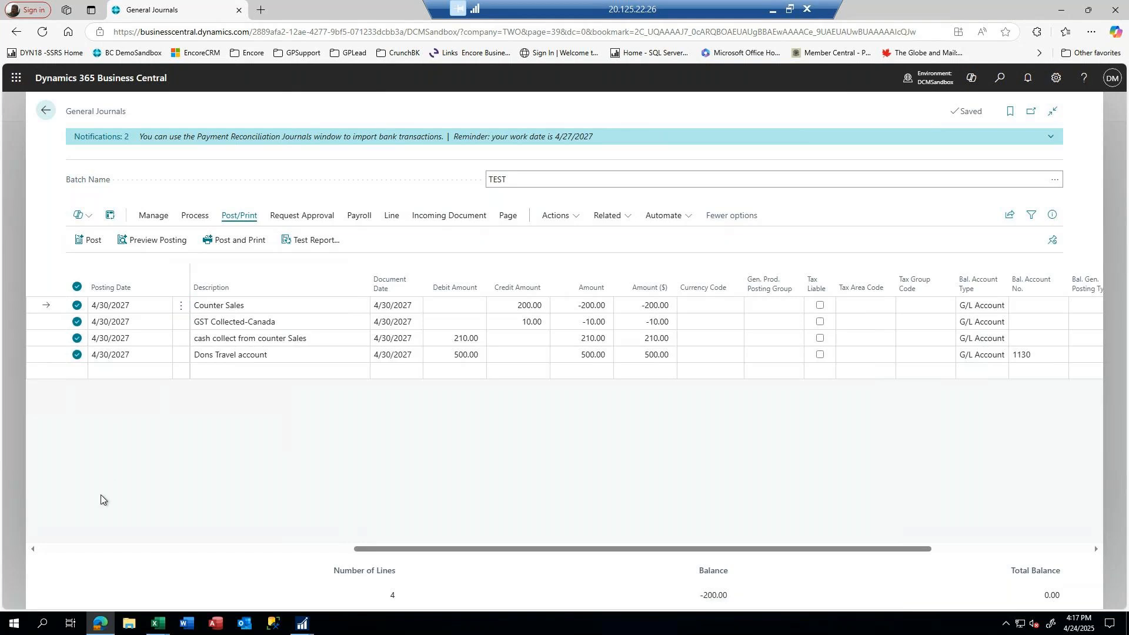
Clear the selection of the four journal lines in the TEST batch
click(77, 338)
click(77, 322)
click(77, 306)
click(77, 354)
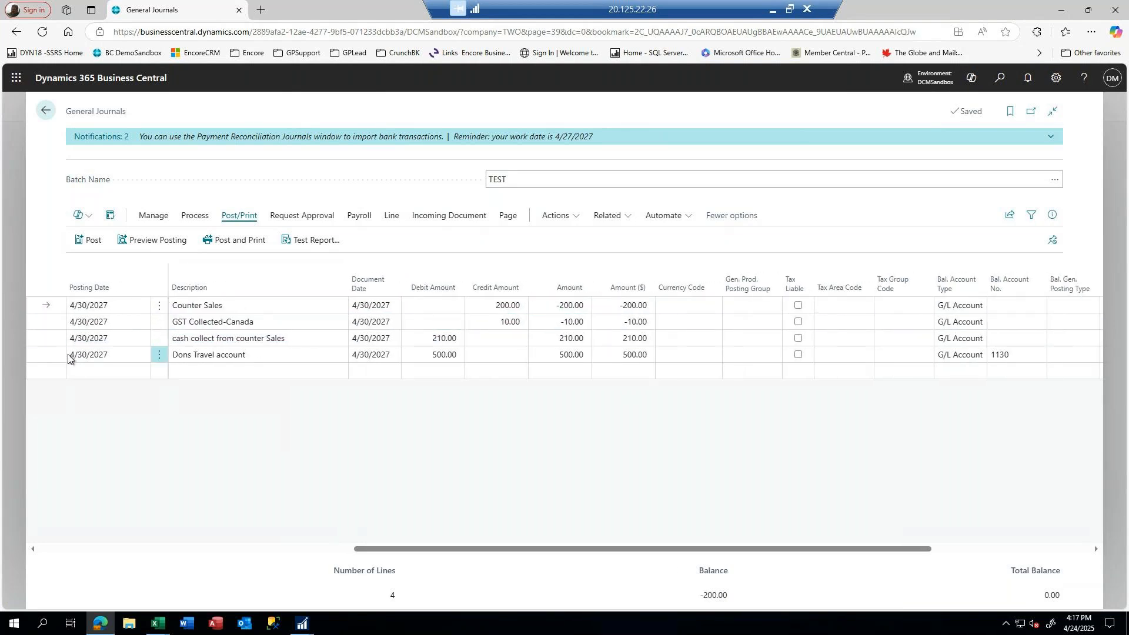
click(53, 357)
Leave the TEST journal, open the chart of accounts and examine the account subcategories from cash through current liabilities
click(45, 114)
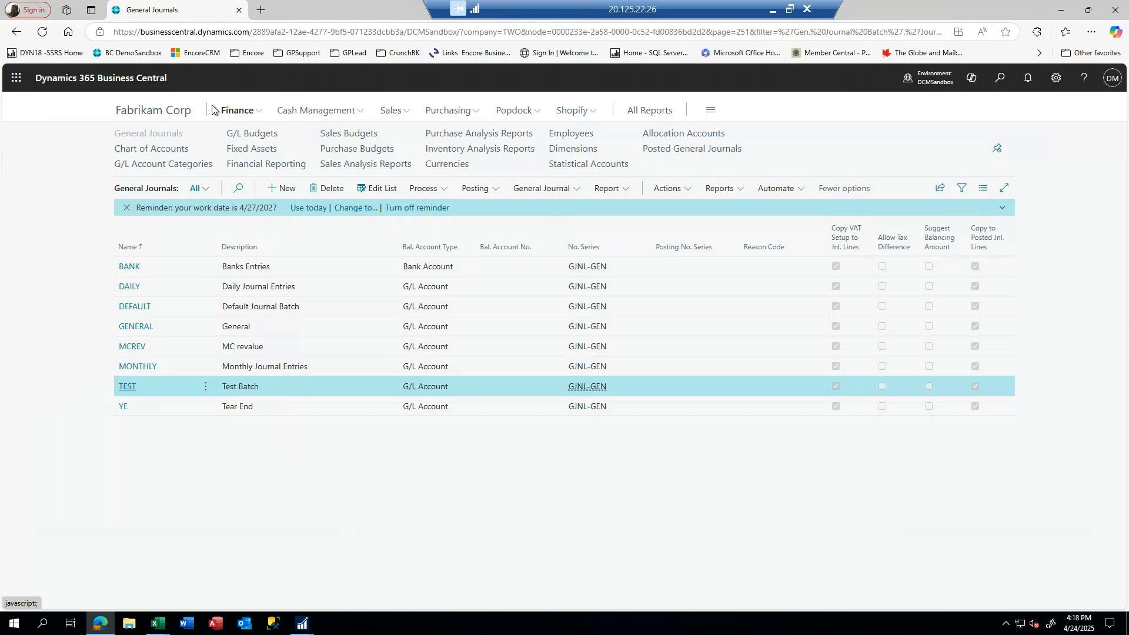
click(155, 152)
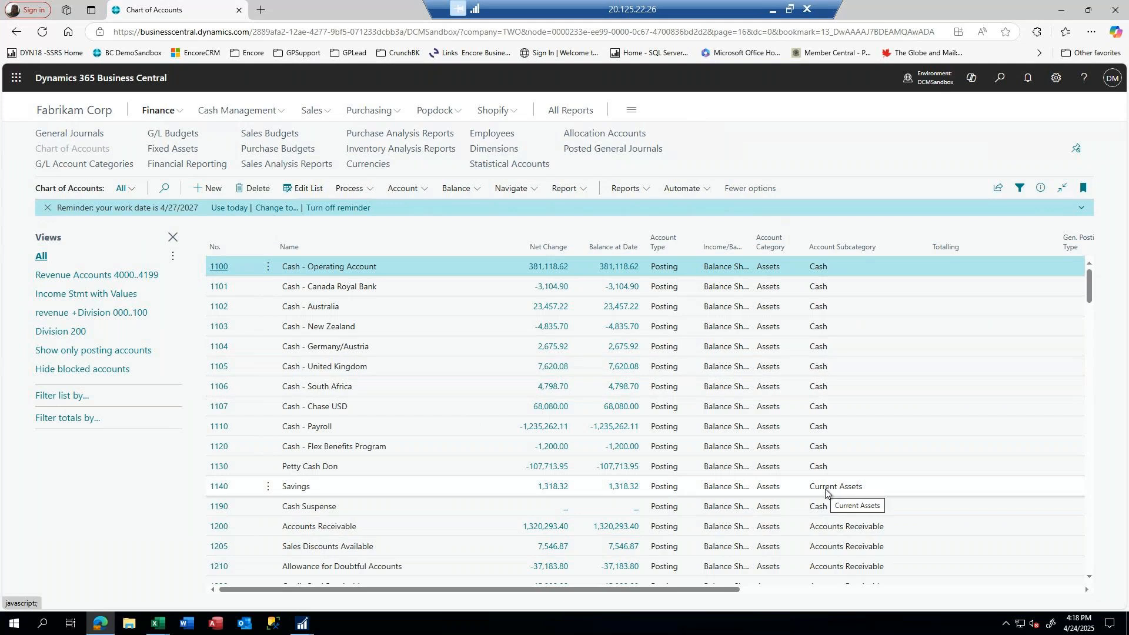
scroll(825, 491, down, 1)
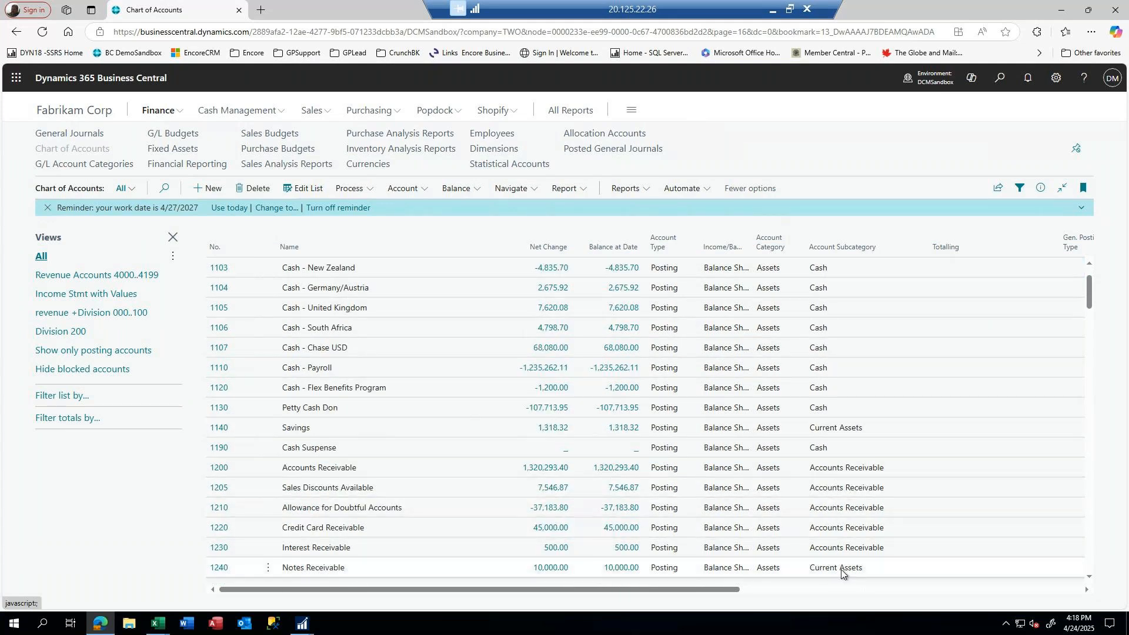
scroll(847, 573, down, 2)
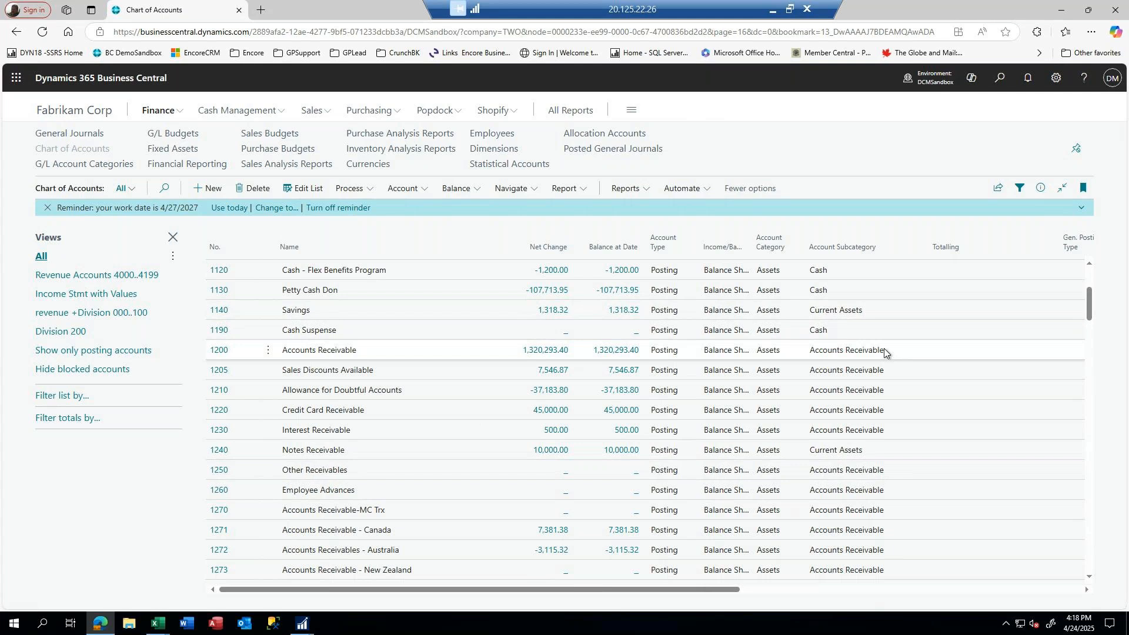
scroll(565, 341, down, 10)
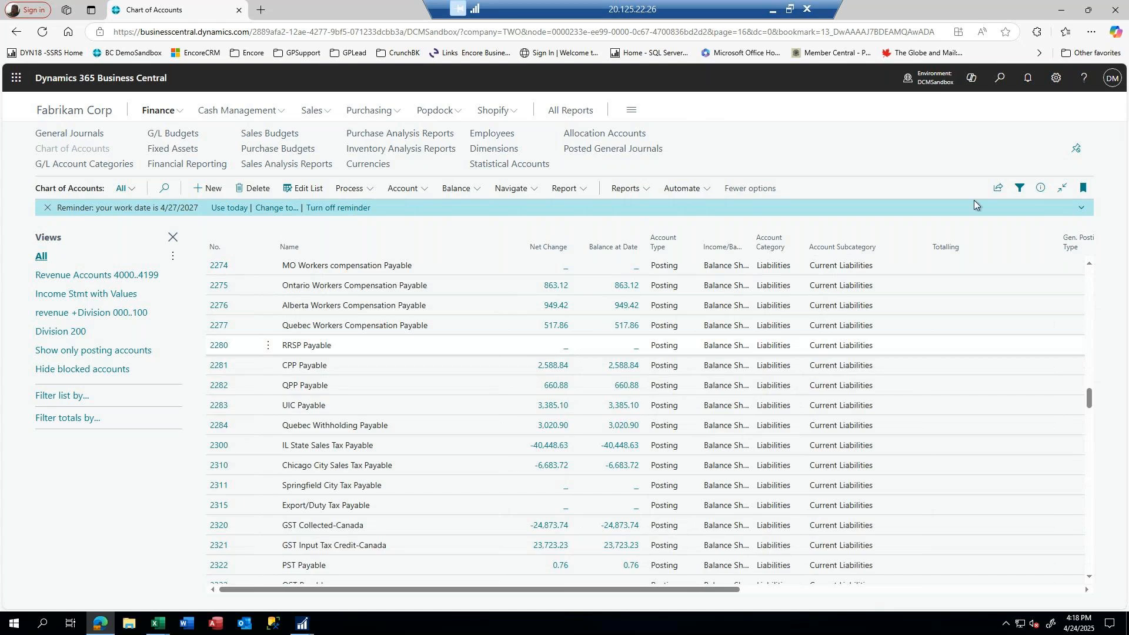
Show the chart of accounts' Excel sharing options, then switch to the Excel workbook G_L Account Card with SubCat.xlsx and refresh its data
click(997, 190)
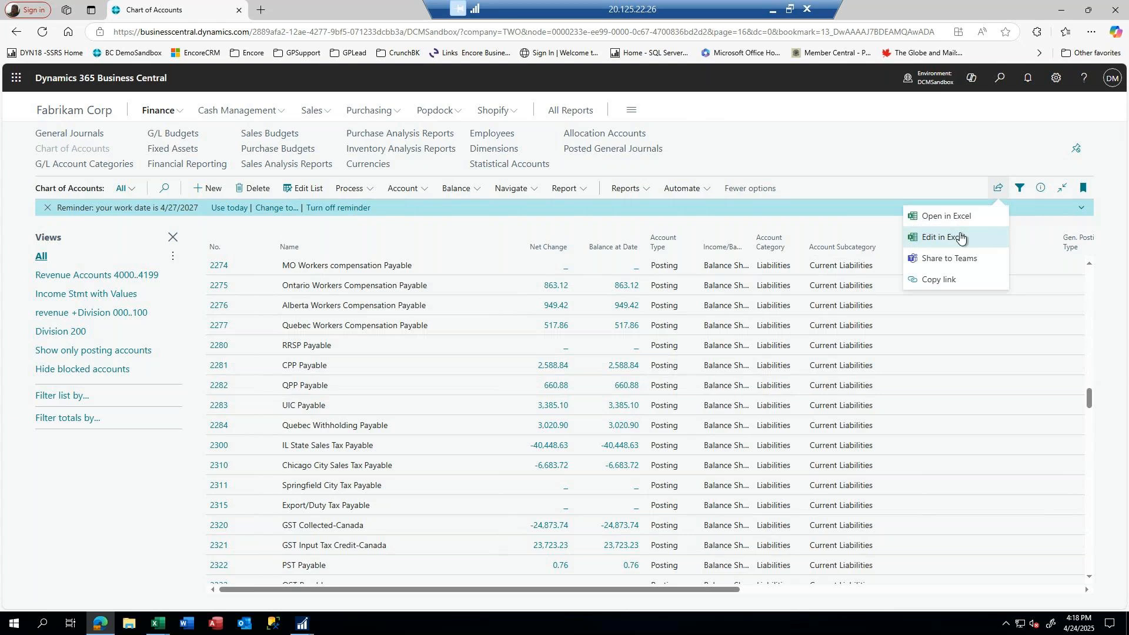
click(158, 628)
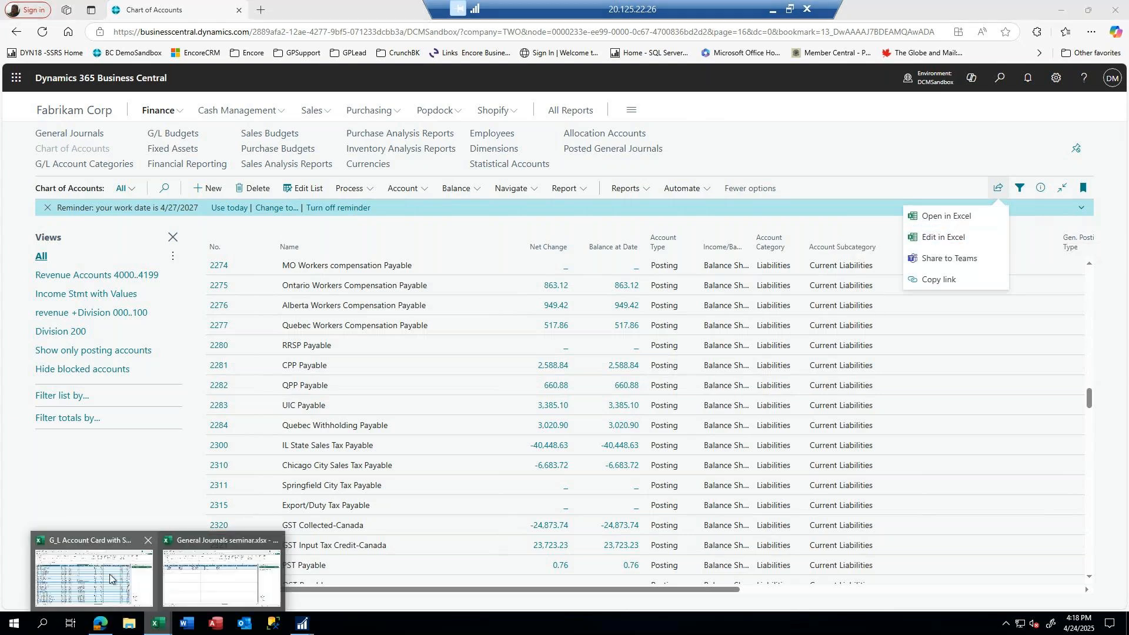
click(94, 588)
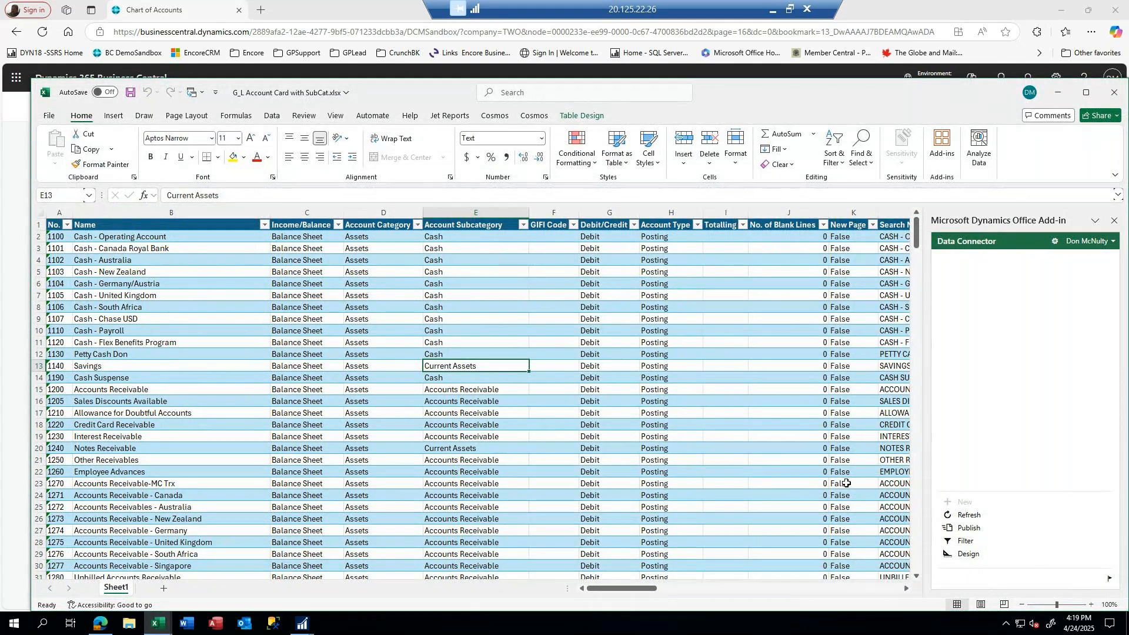
click(968, 516)
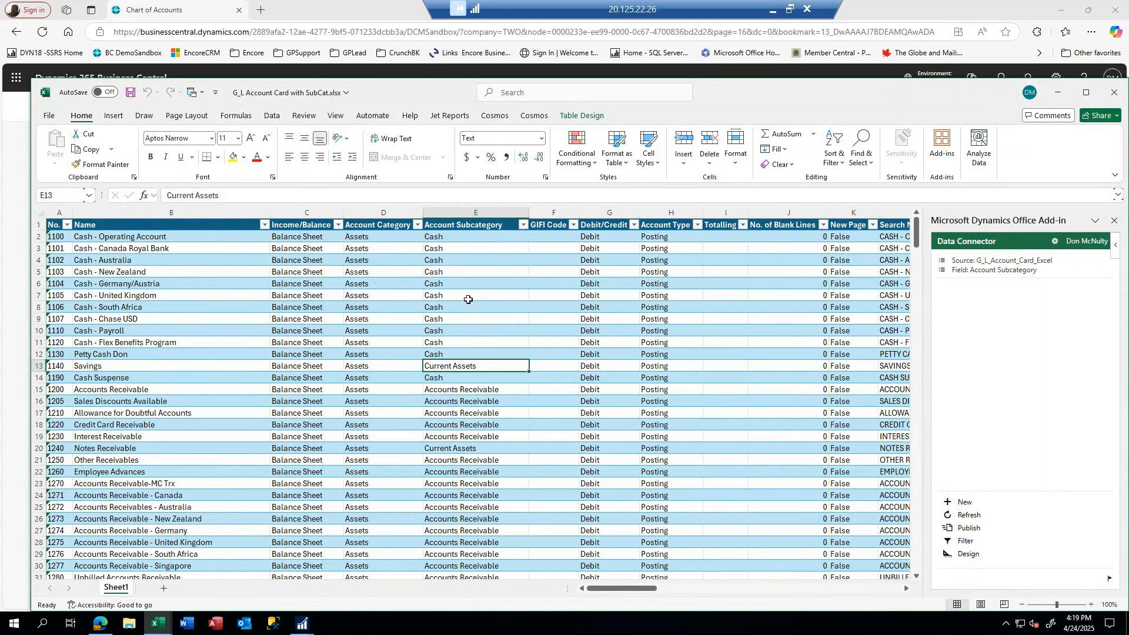
Set the account subcategory of the Savings account 1140 to Cash in the worksheet
click(493, 284)
scroll(492, 284, down, 1)
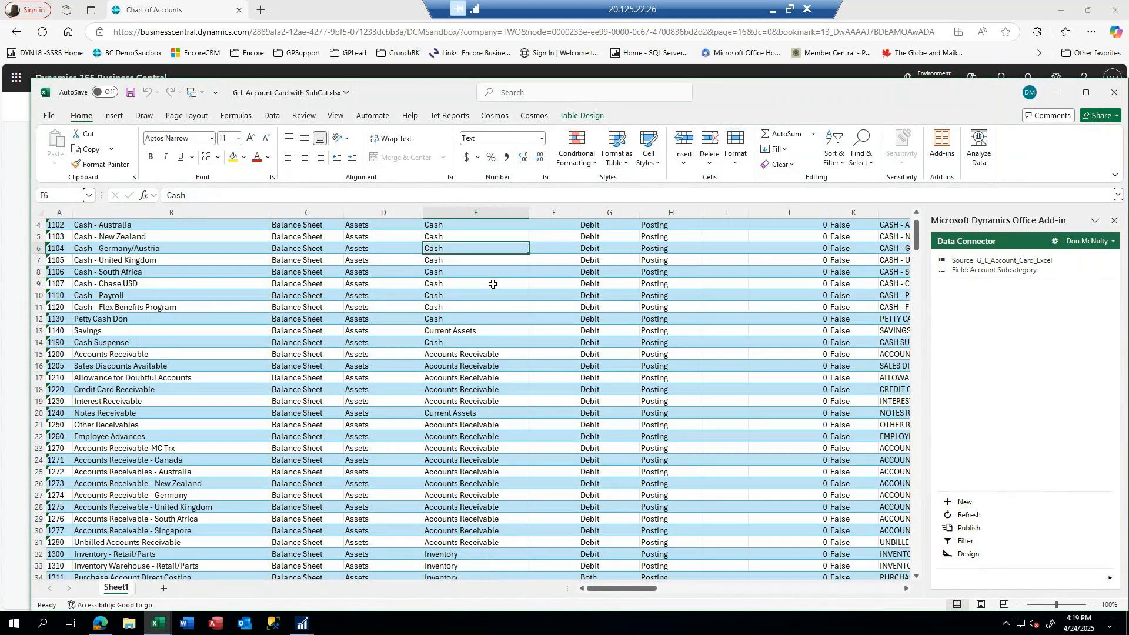
click(444, 333)
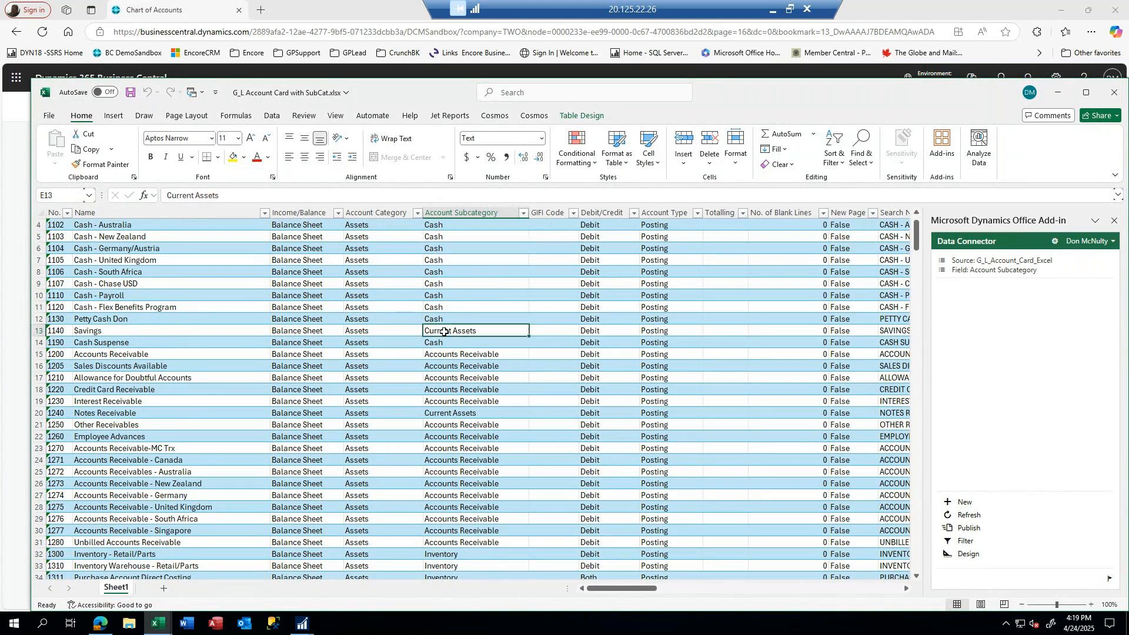
text(Cash)
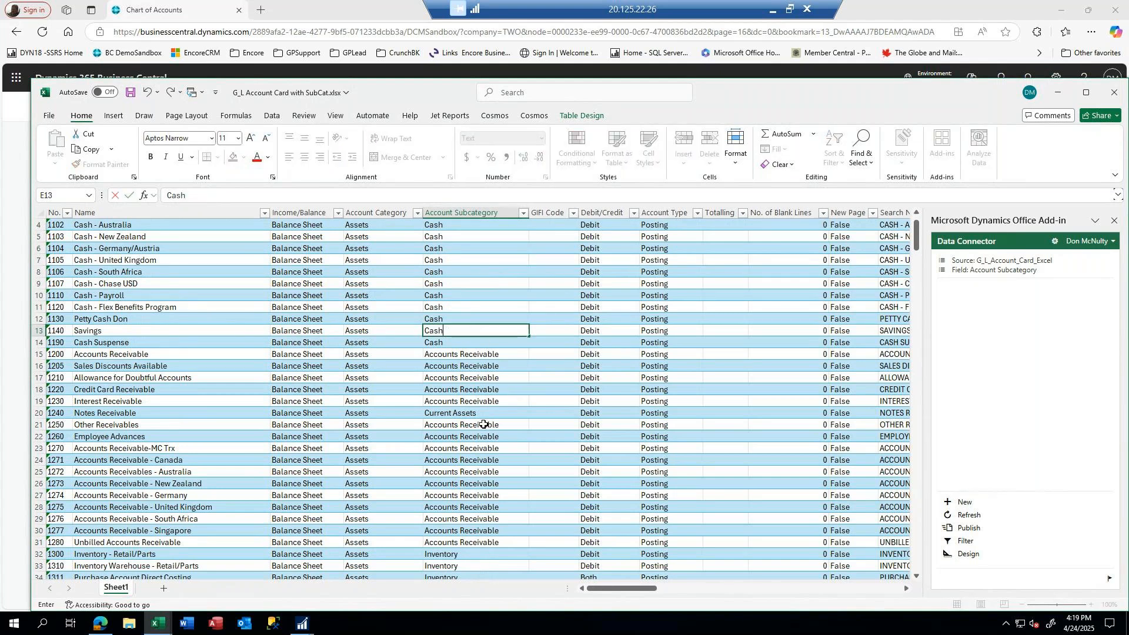
Copy the Accounts Receivable subcategory from Interest Receivable to Notes Receivable account 1240 and publish the workbook changes
click(439, 400)
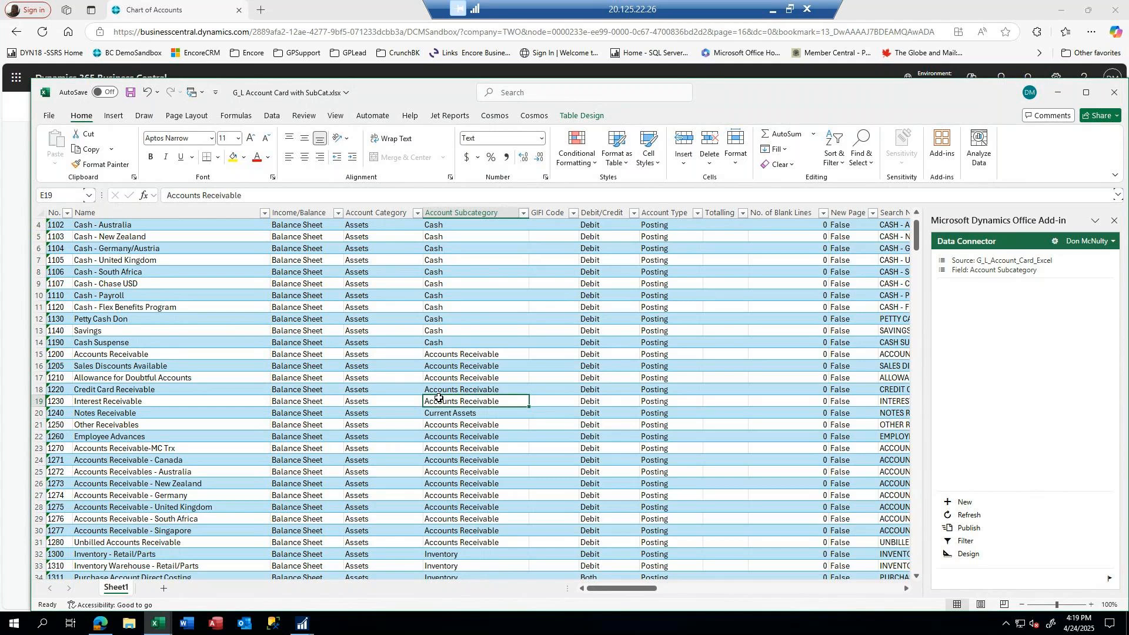
key(ctrl+c)
click(451, 415)
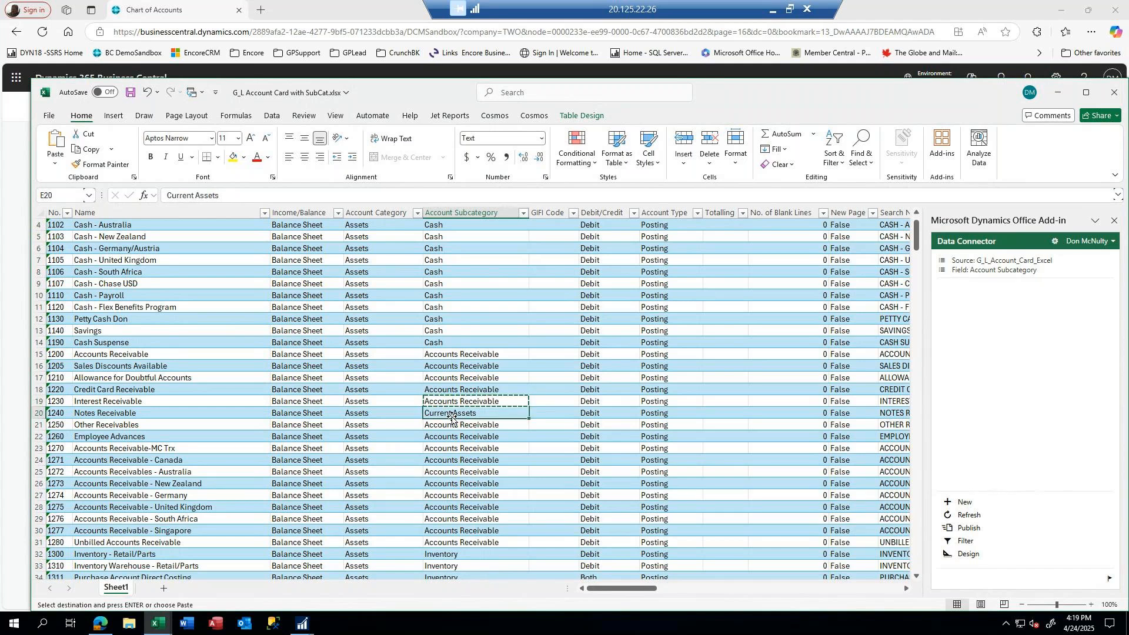
key(ctrl+v)
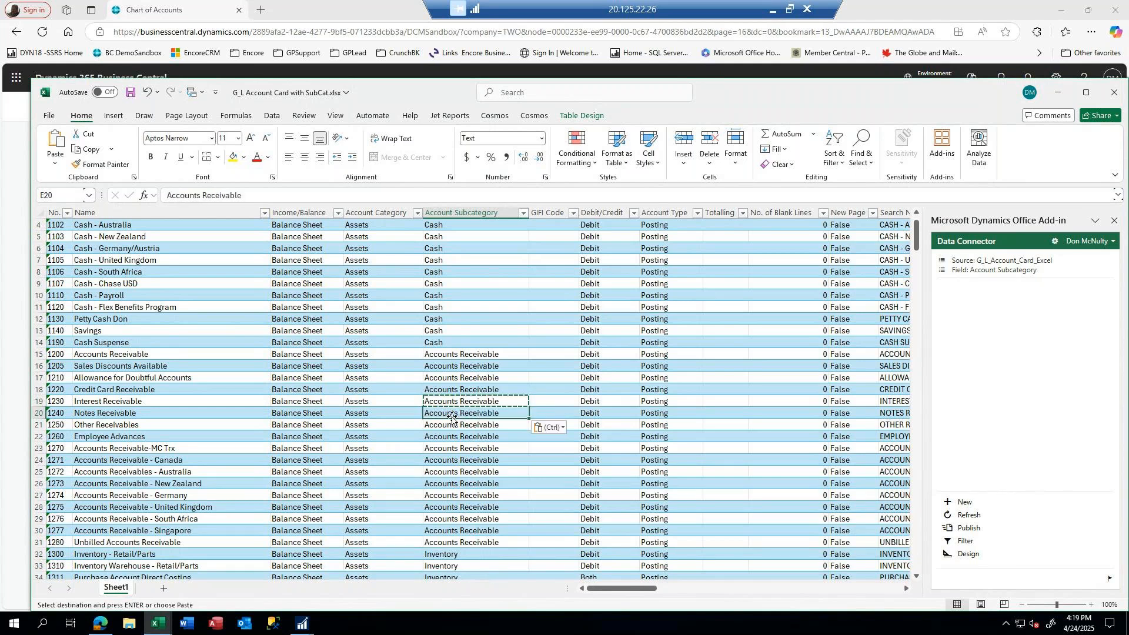
click(513, 427)
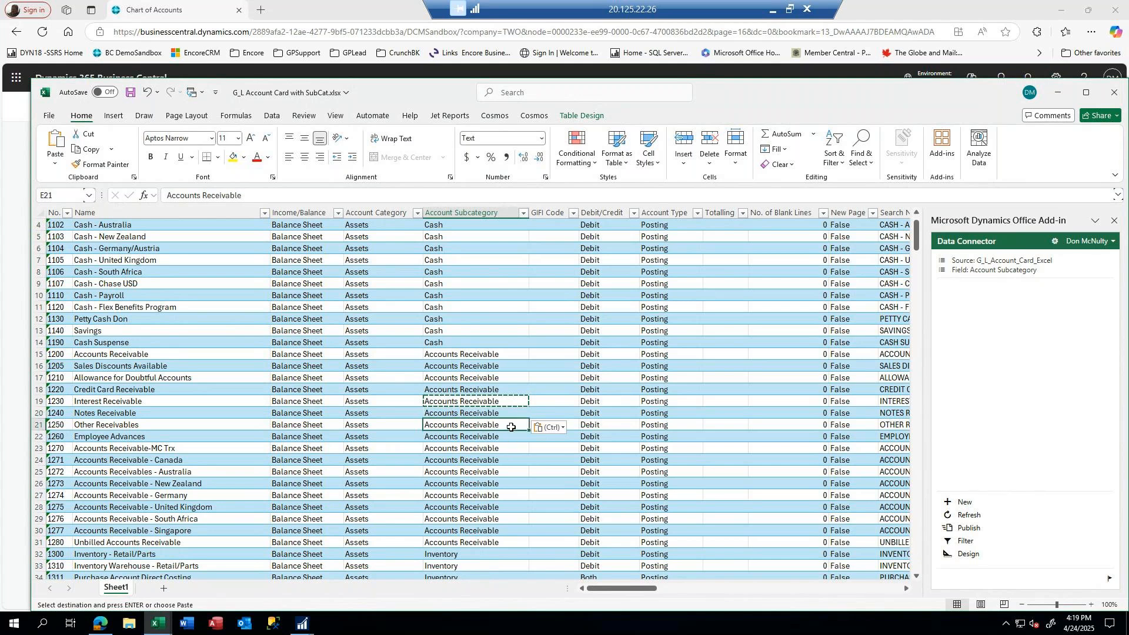
click(968, 529)
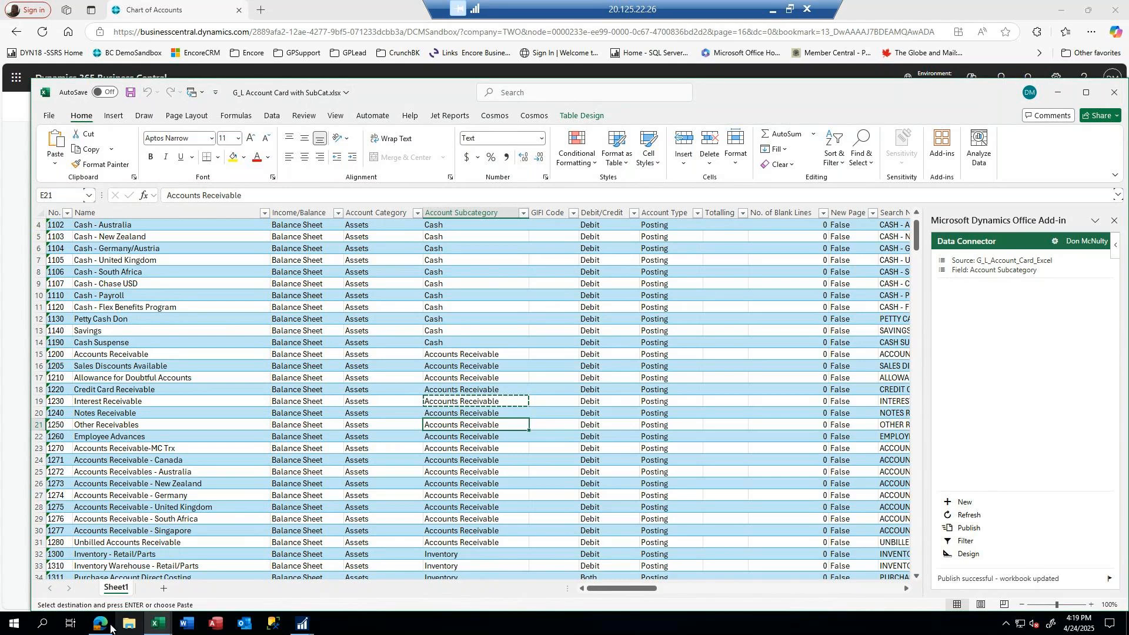
Switch back to Business Central, reopen the chart of accounts and check the subcategories of Savings and Notes Receivable
click(13, 263)
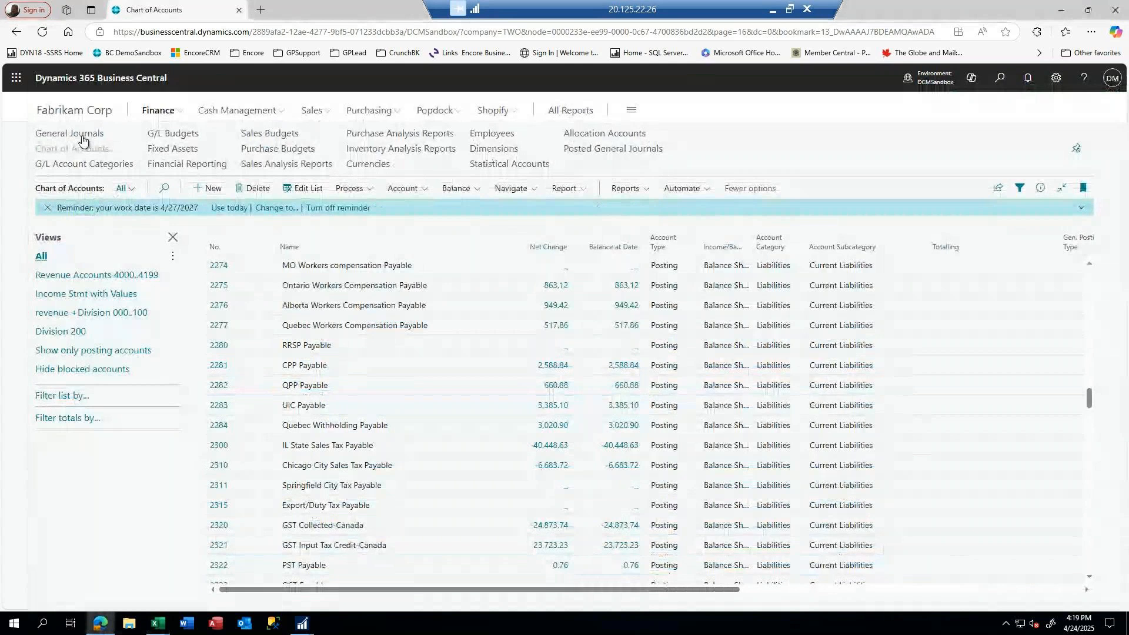
click(101, 114)
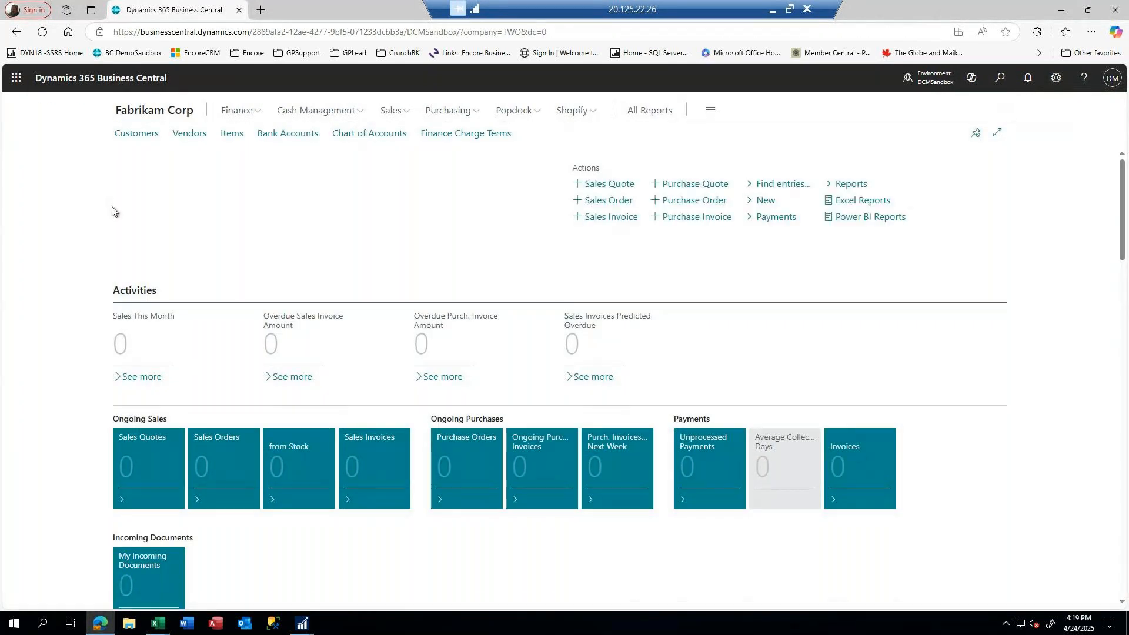
click(236, 111)
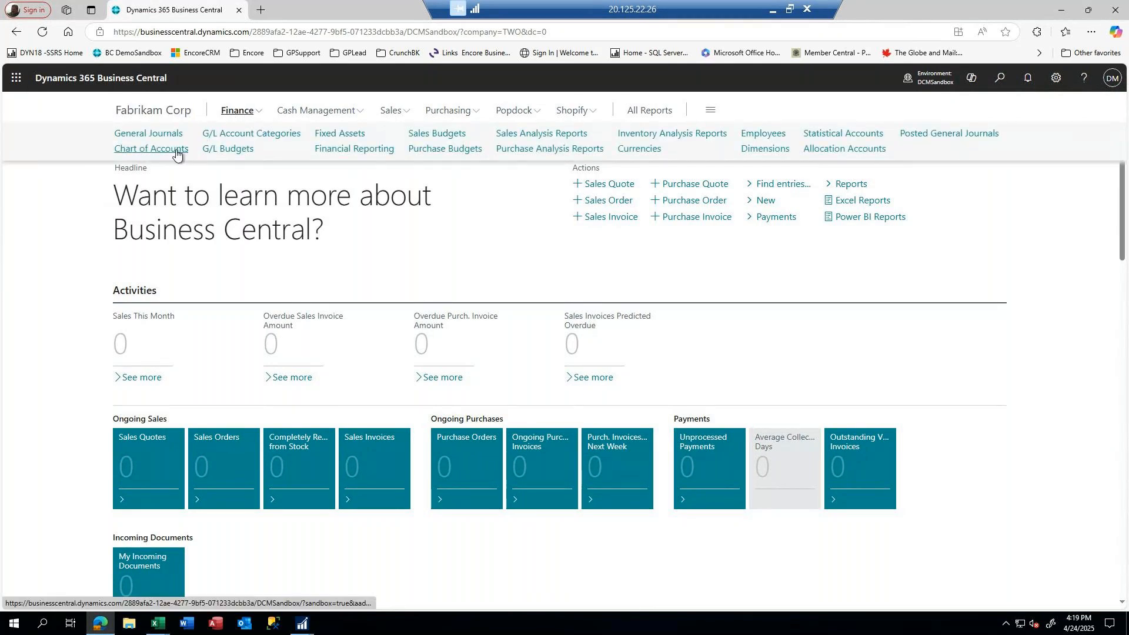
click(165, 150)
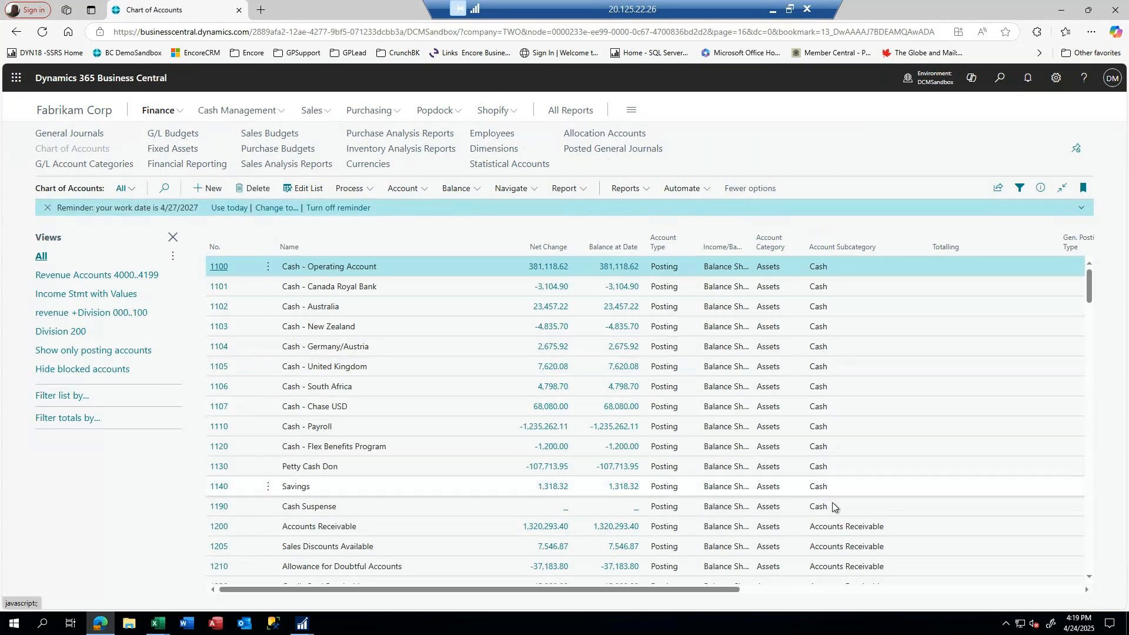
scroll(835, 510, down, 4)
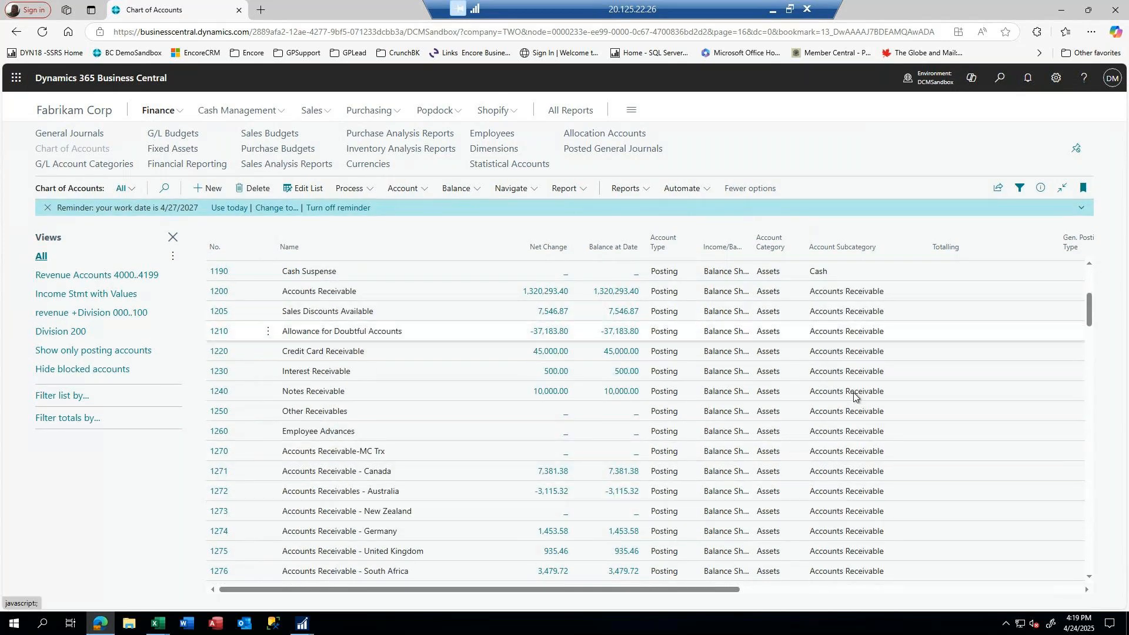
scroll(853, 388, up, 3)
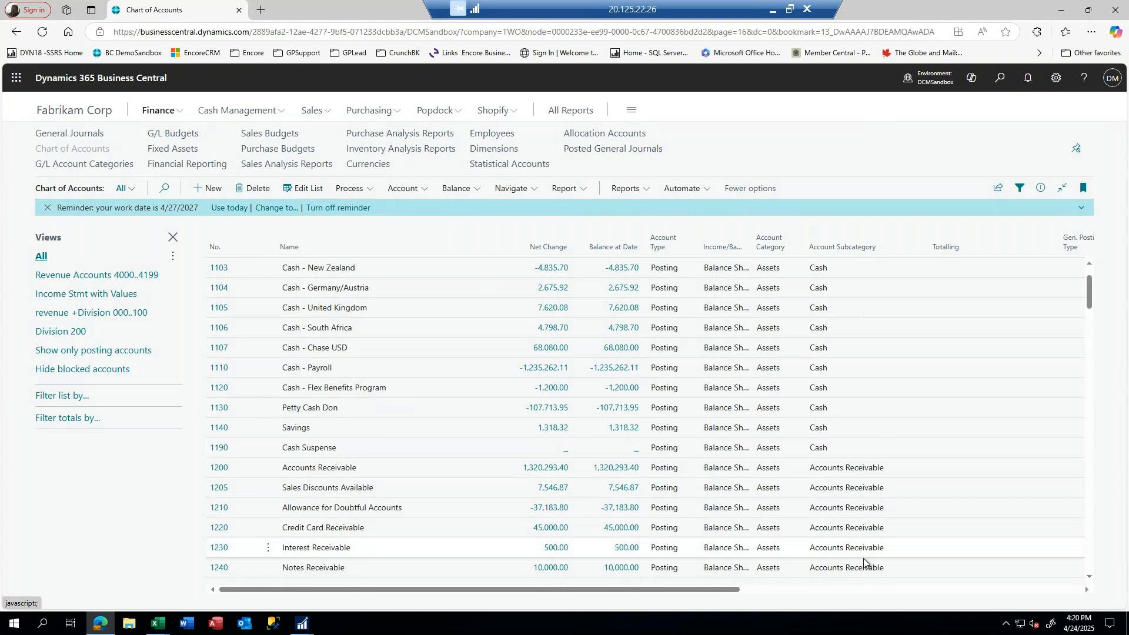
Examine the remaining chart of accounts columns, including posting groups, debit and credit amounts, currency code and default deferral template
drag(731, 594, 1026, 604)
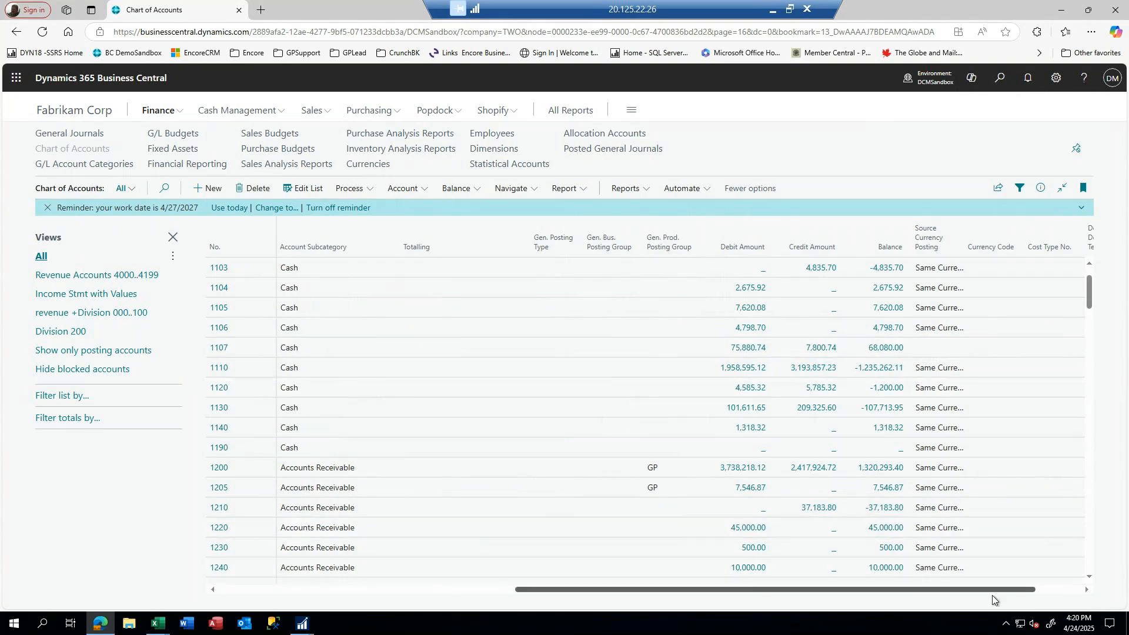
drag(992, 595, 1108, 599)
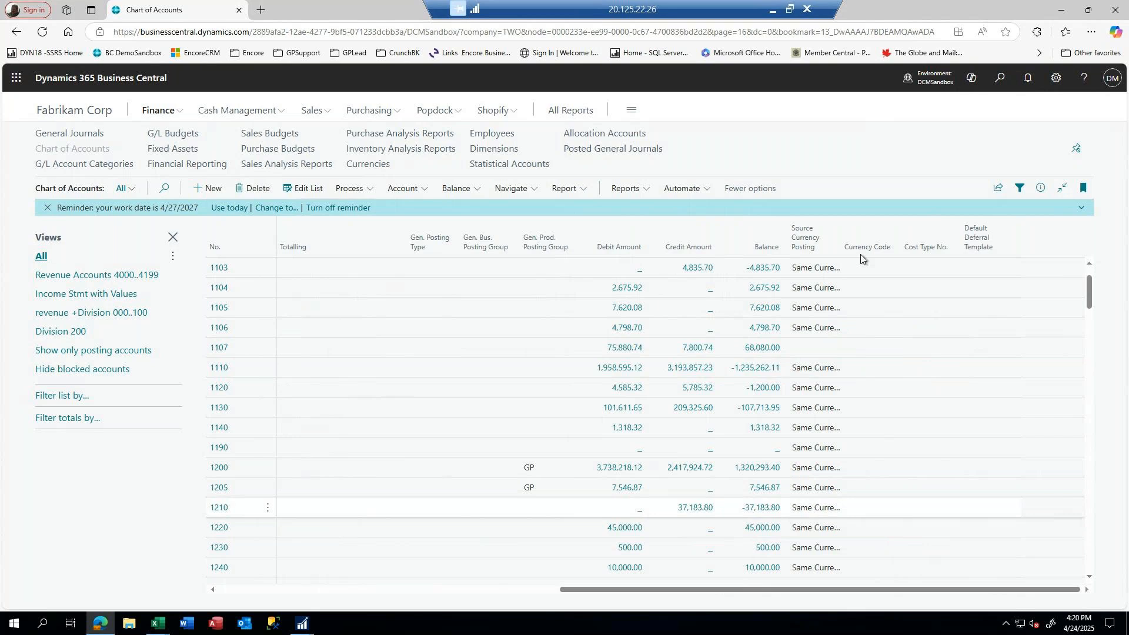
drag(824, 582, 349, 598)
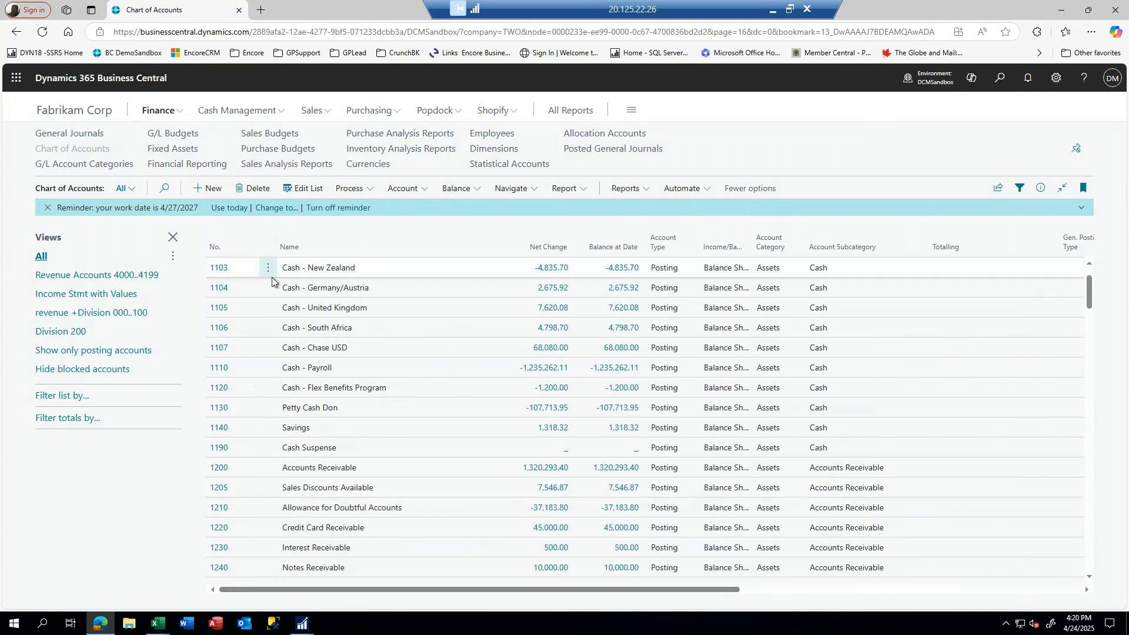
Switch to the General Journals seminar workbook and set the first journal line's document number to G00017
mouse_move(159, 624)
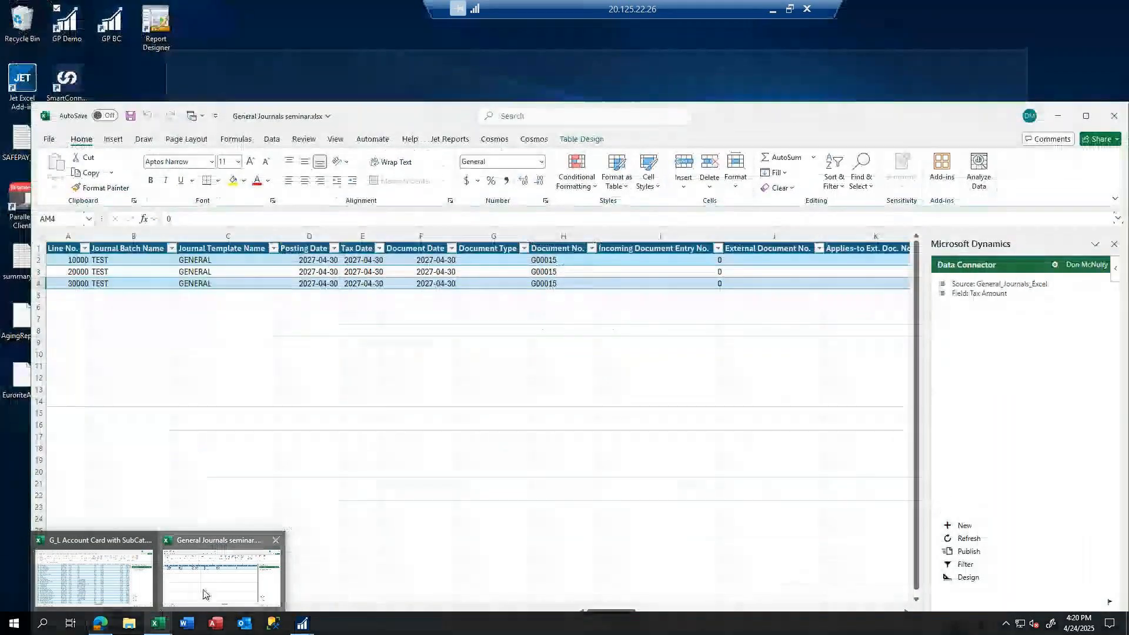
click(200, 585)
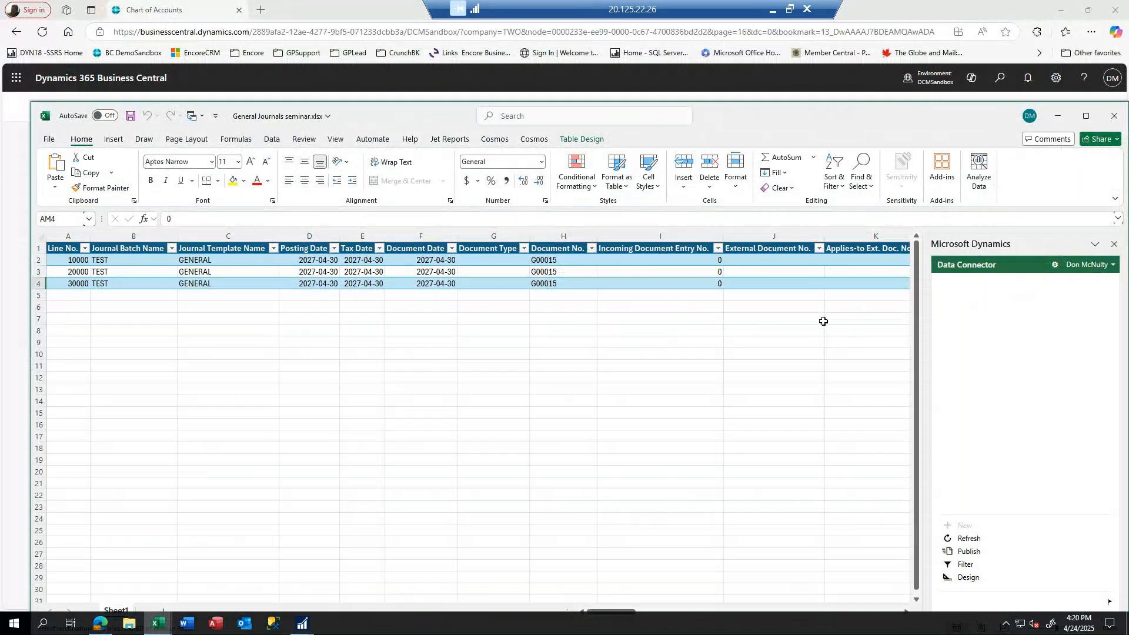
click(543, 261)
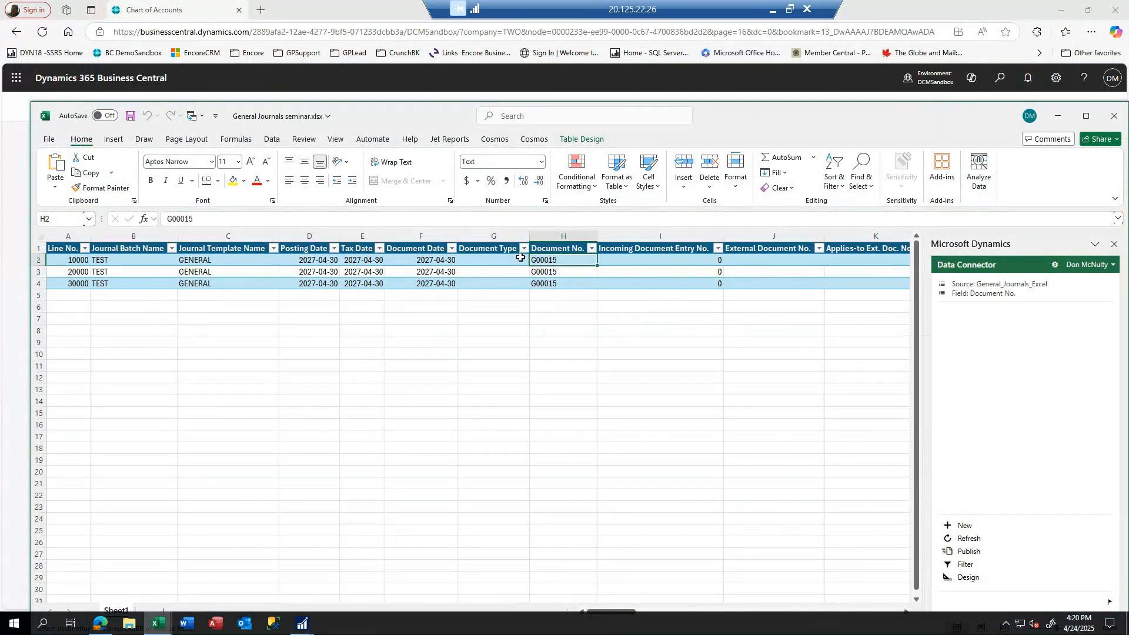
drag(189, 218, 194, 218)
text(7)
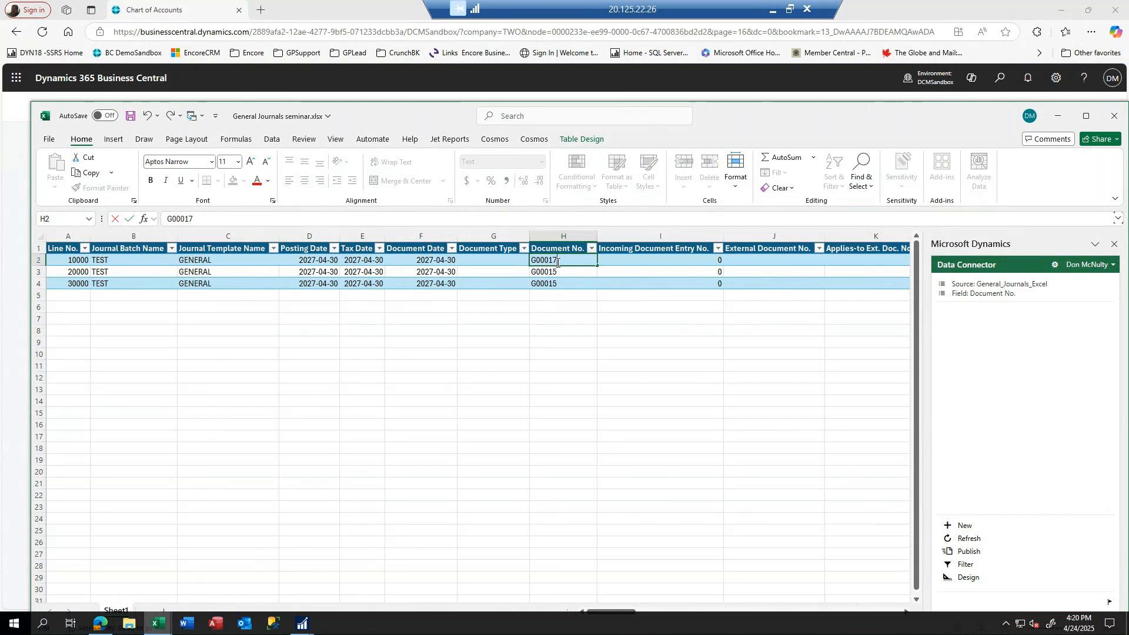
click(496, 273)
Copy document number G00017 to the other two journal lines and publish the workbook changes
click(545, 261)
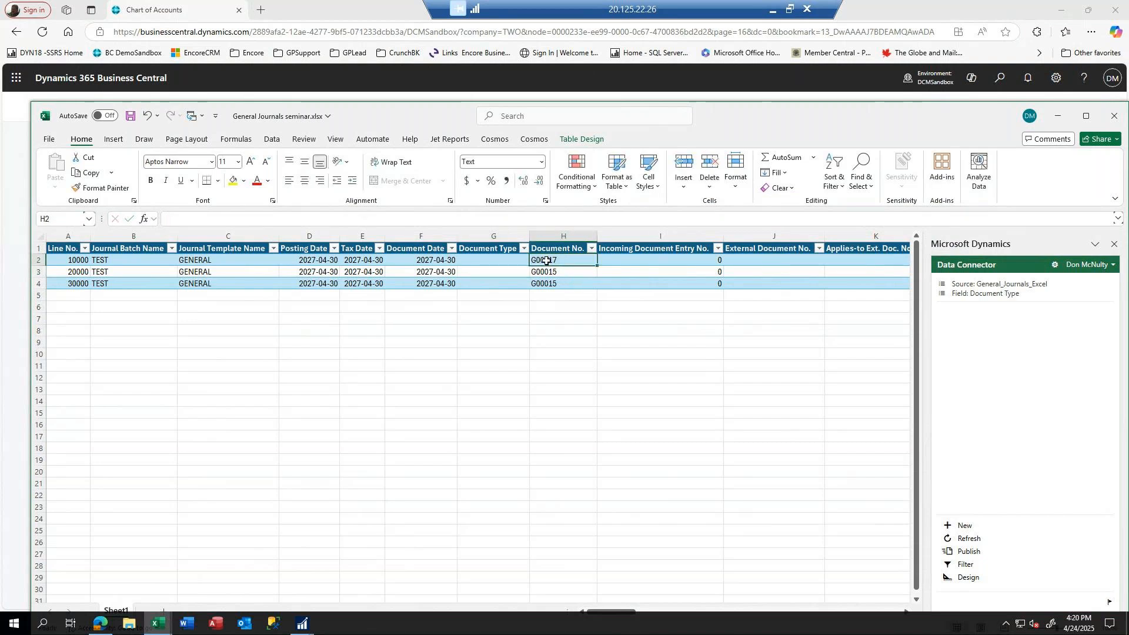
key(ctrl+c)
drag(554, 271, 554, 278)
key(ctrl+v)
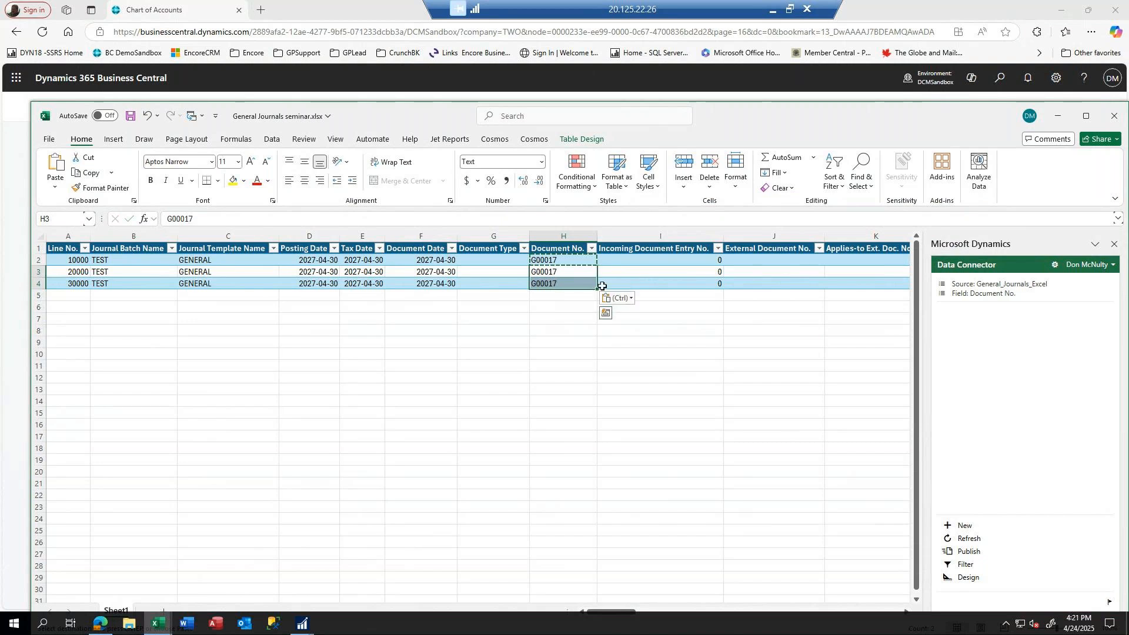
click(967, 551)
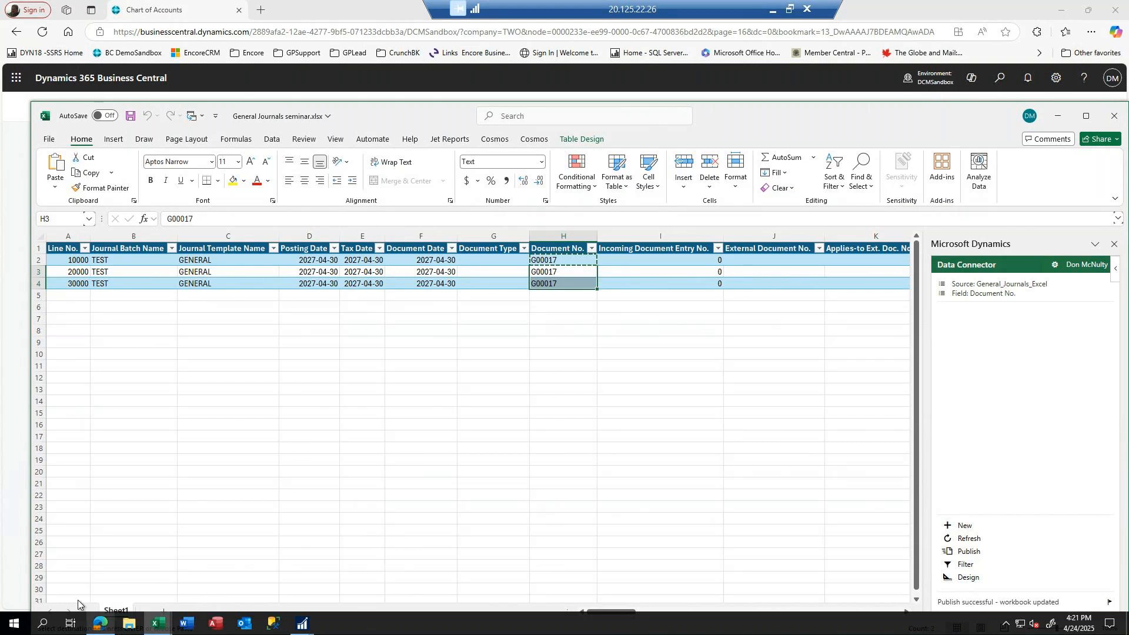
Switch back to Business Central, open the TEST general journal batch, check its lines' document numbers and return to the batch list
click(20, 443)
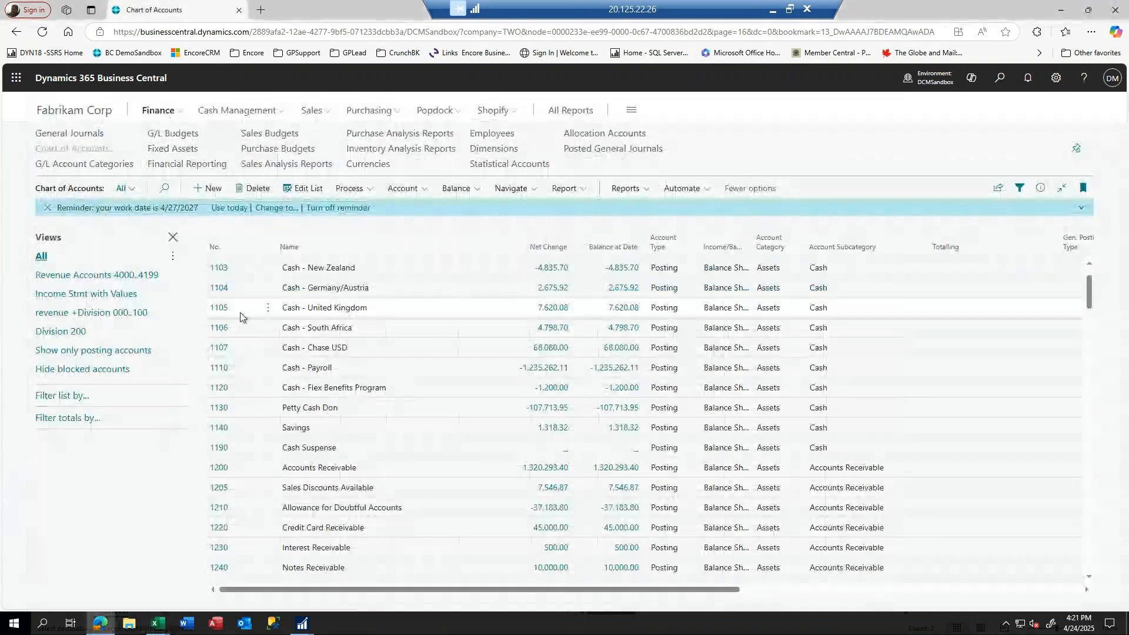
click(69, 134)
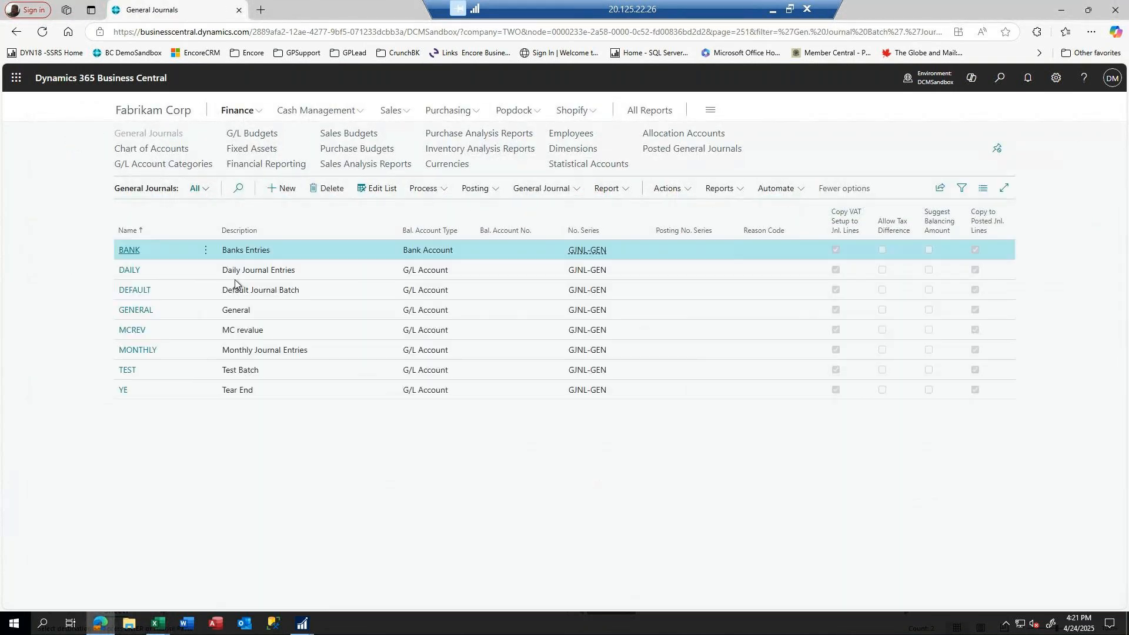
click(124, 388)
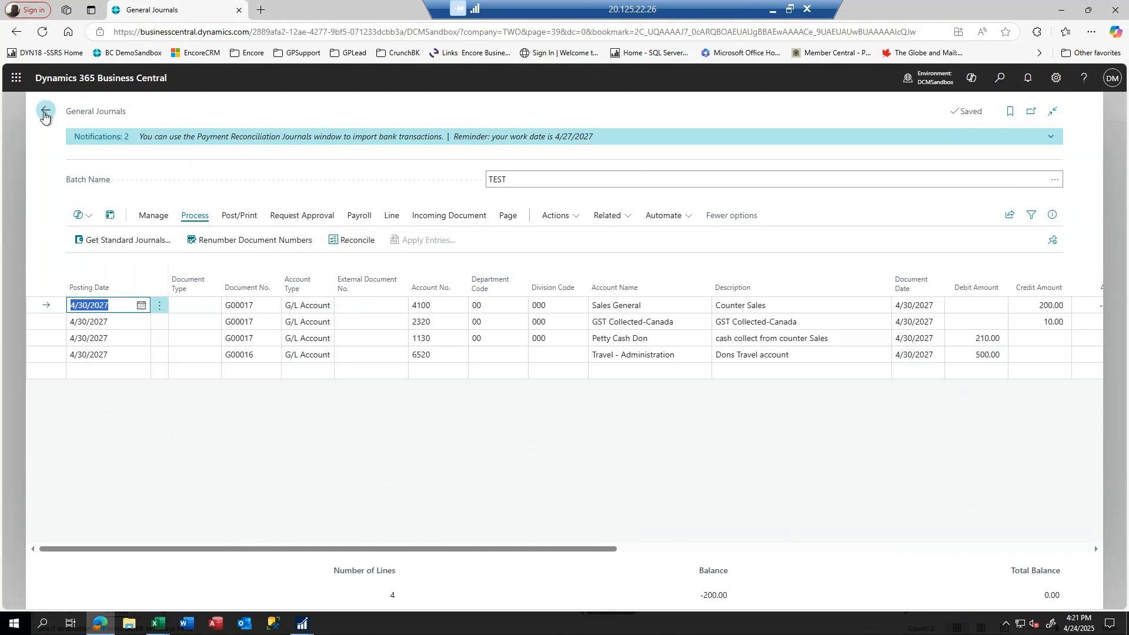
click(44, 116)
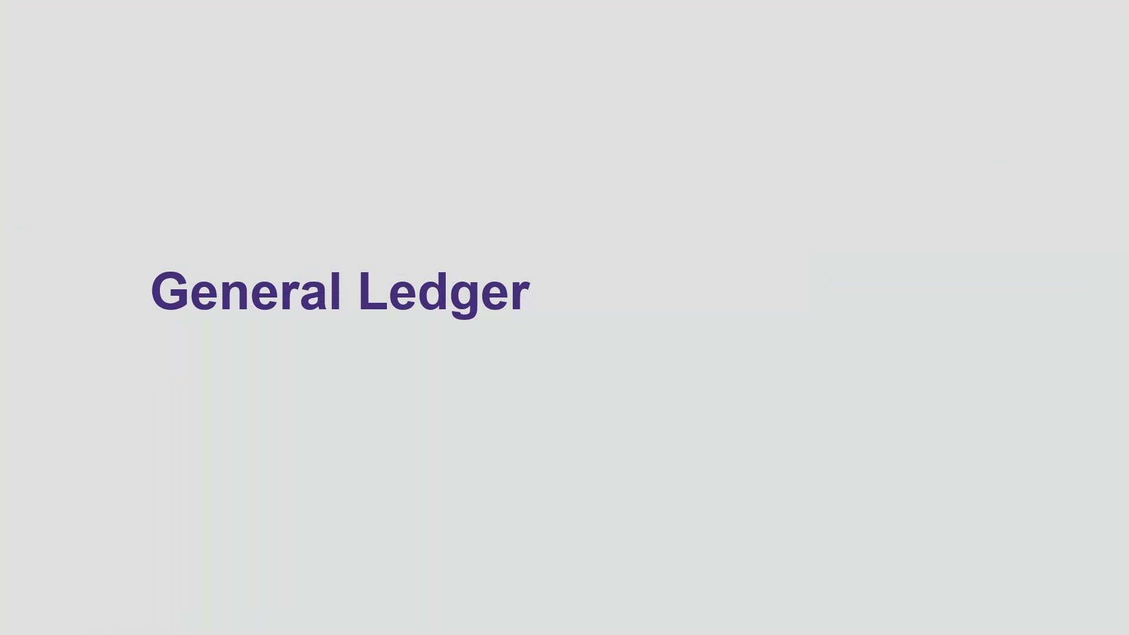
key(Right)
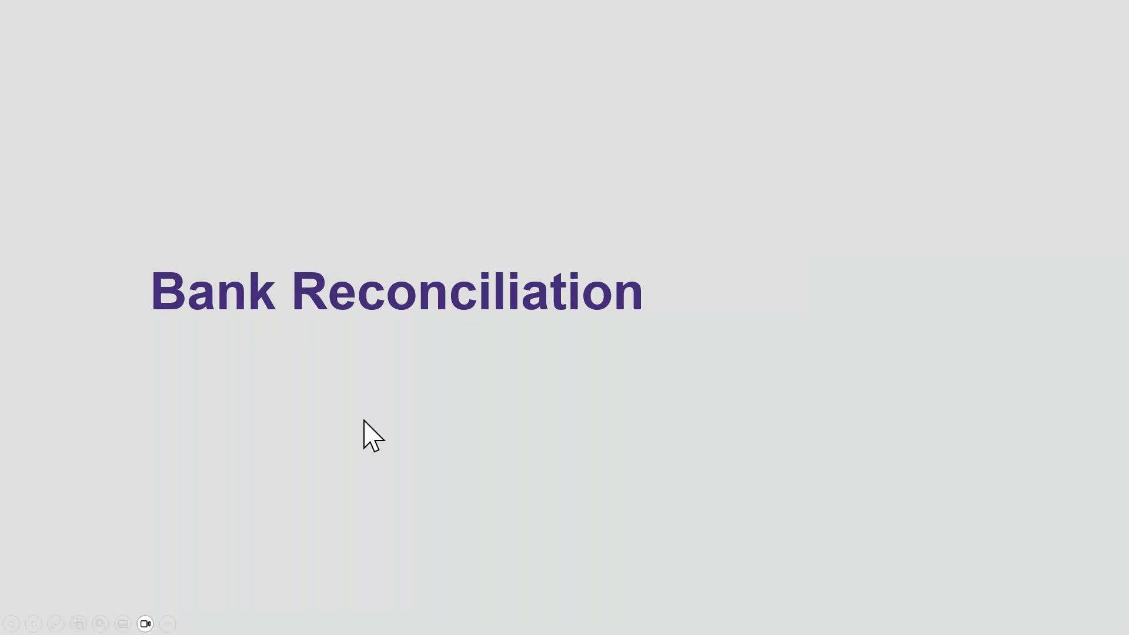
key(alt+Tab)
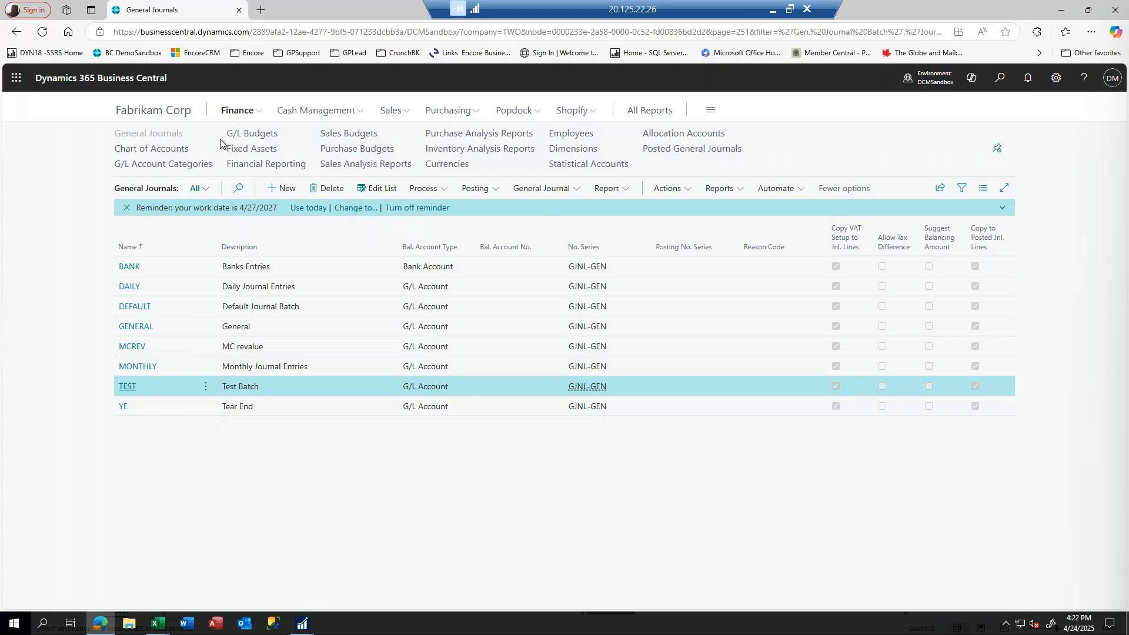
Switch to Dynamics GP and open the UPTOWN TRUST chequebook in Chequebook Maintenance
click(305, 626)
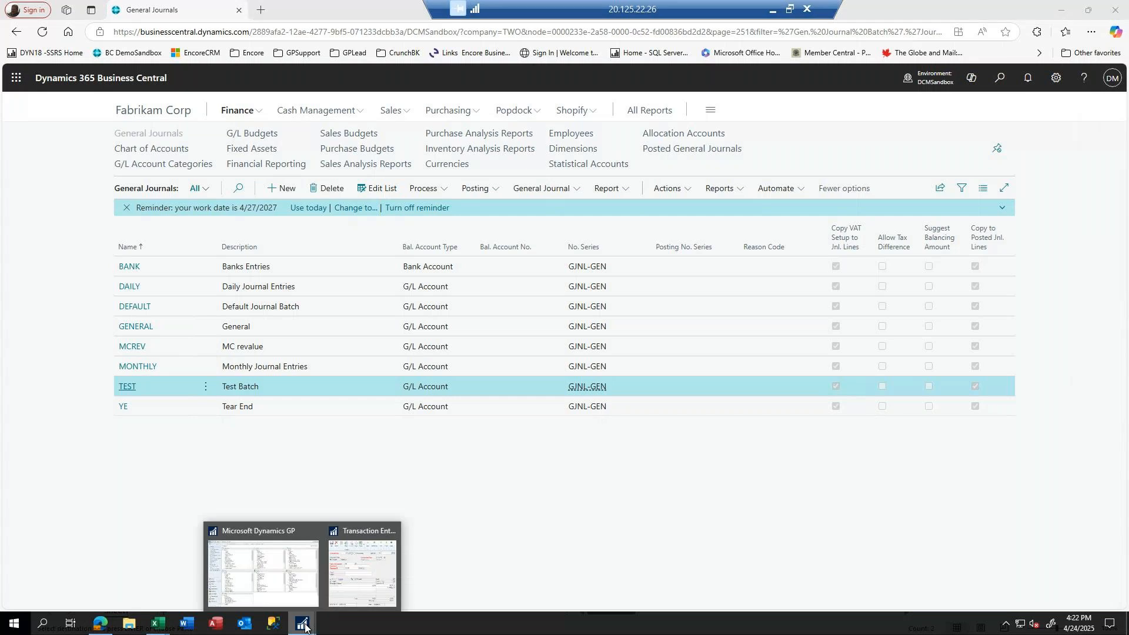
click(321, 563)
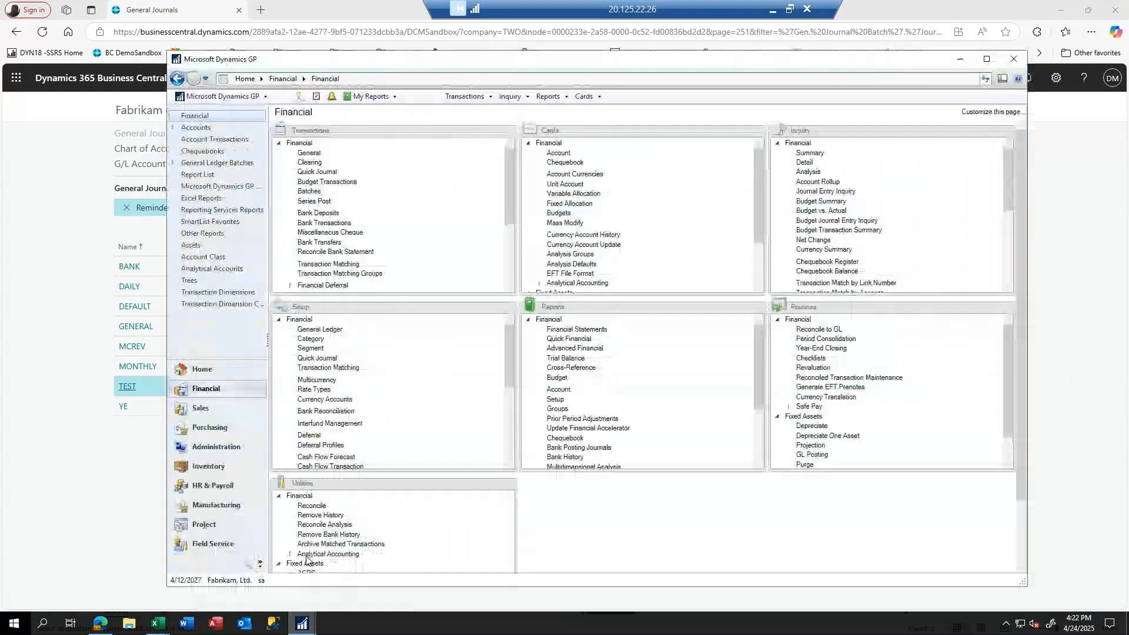
click(558, 163)
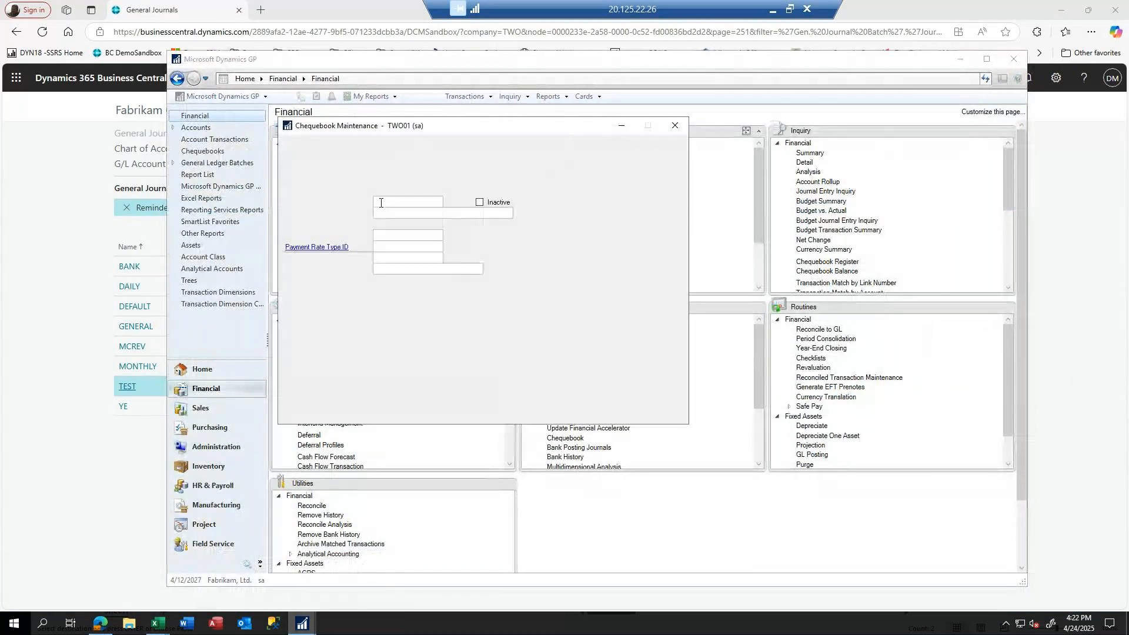
click(448, 201)
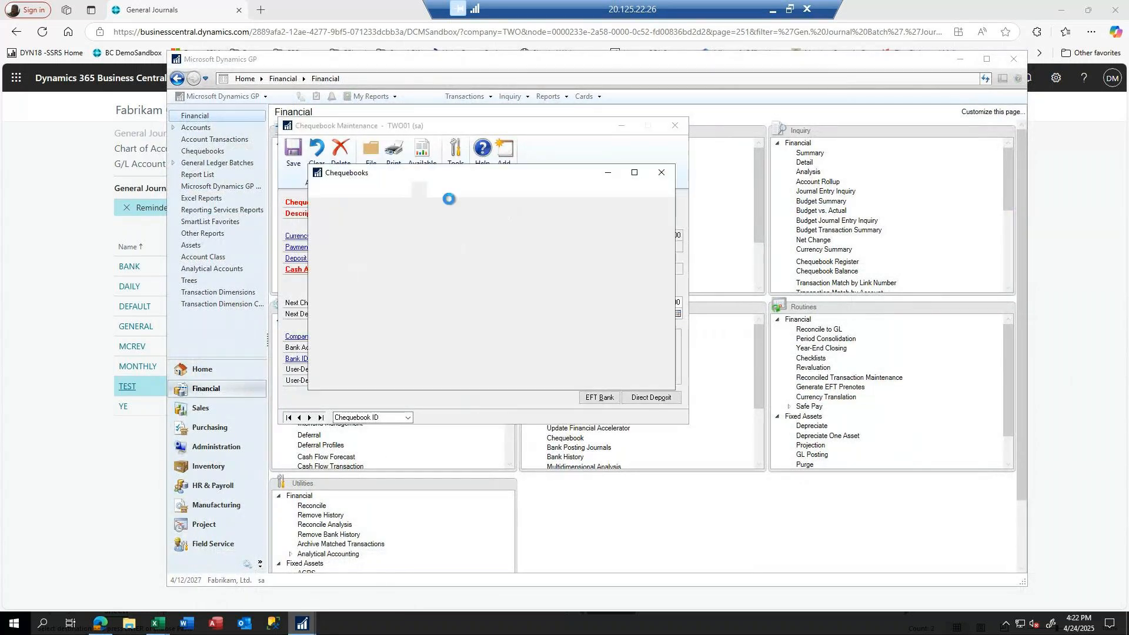
click(346, 341)
double_click(347, 341)
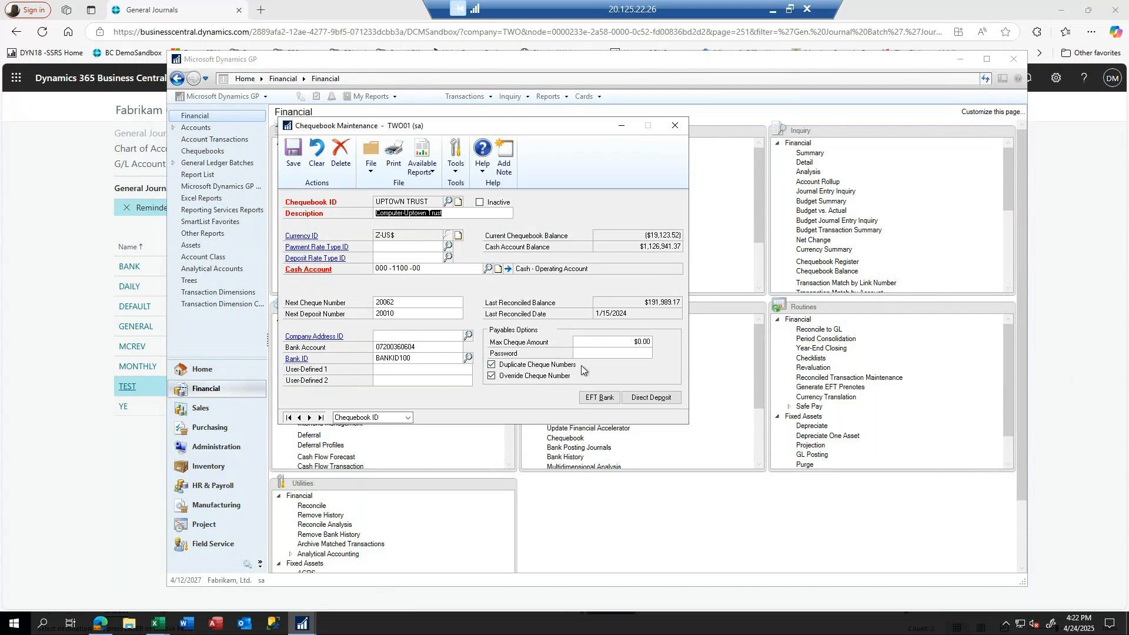
View the chequebook's EFT bank settings and direct deposit settings, closing each window without changes
click(599, 400)
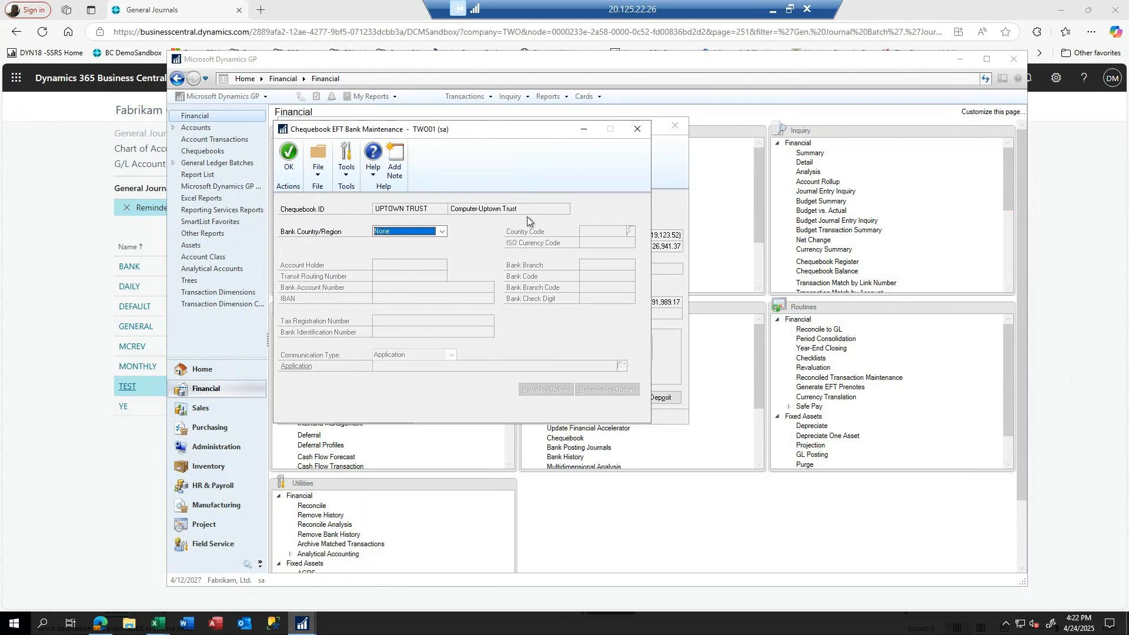
click(287, 158)
click(649, 399)
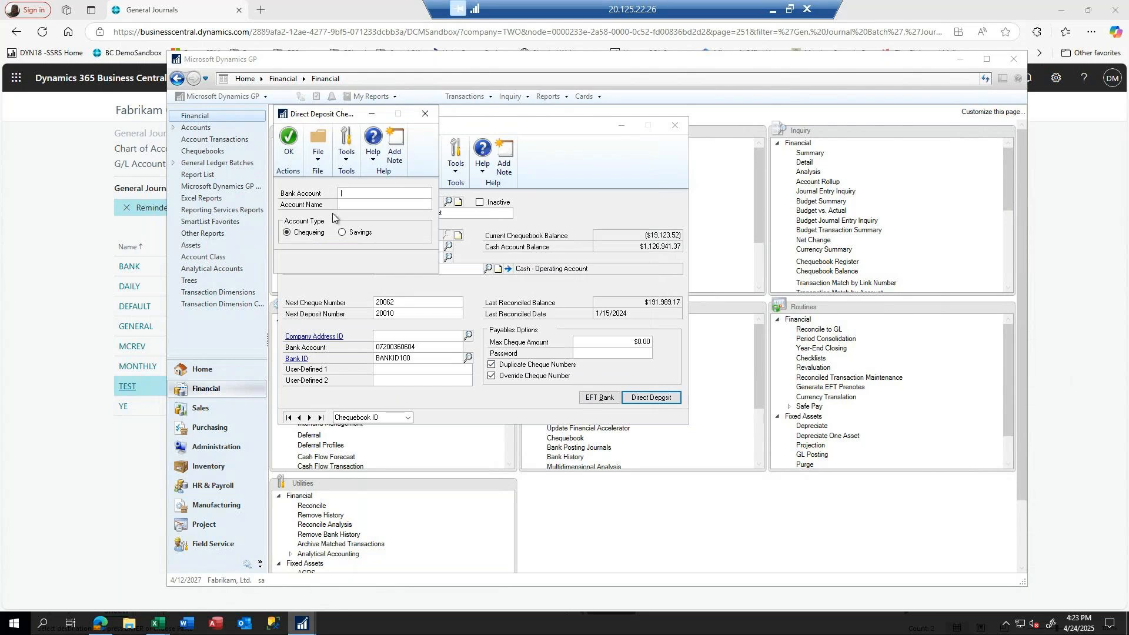
click(425, 113)
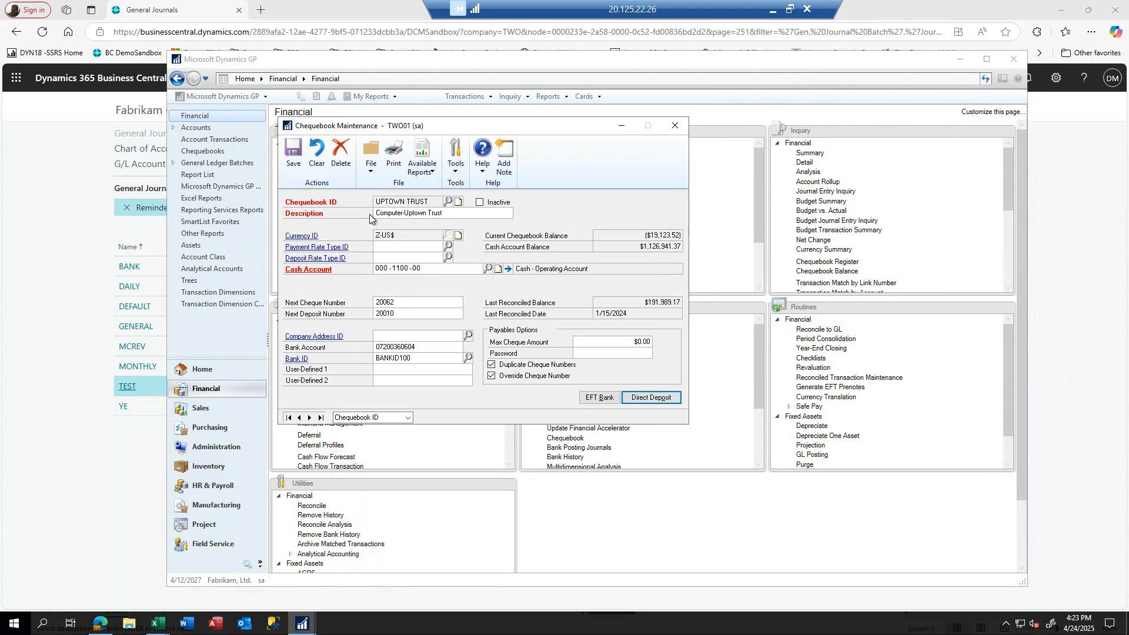
Examine the chequebook's fields from the description to the bank account, save the record and close Chequebook Maintenance
click(395, 214)
key(Tab)
key(Tab)
key(Tab)
key(Tab)
key(Tab)
key(Tab)
key(Tab)
key(Tab)
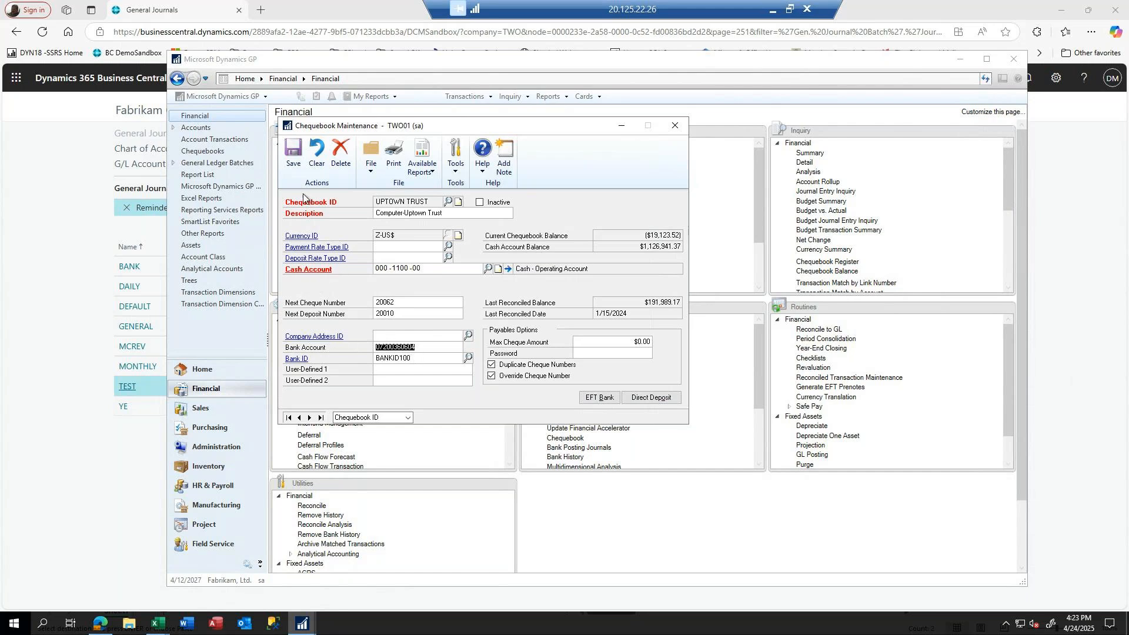
click(294, 150)
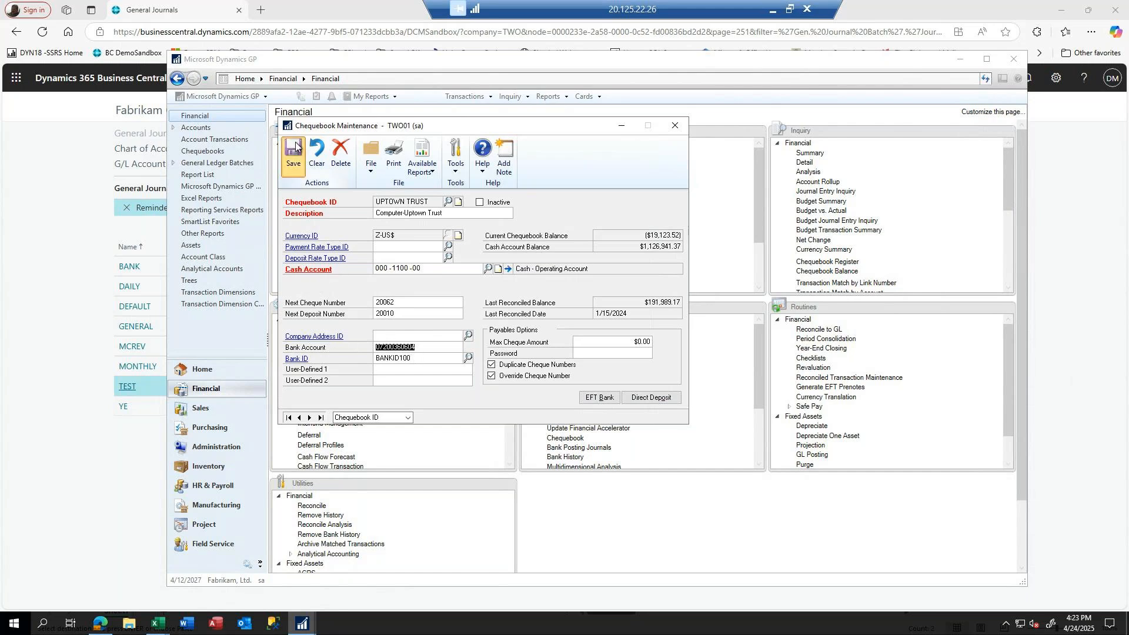
click(675, 125)
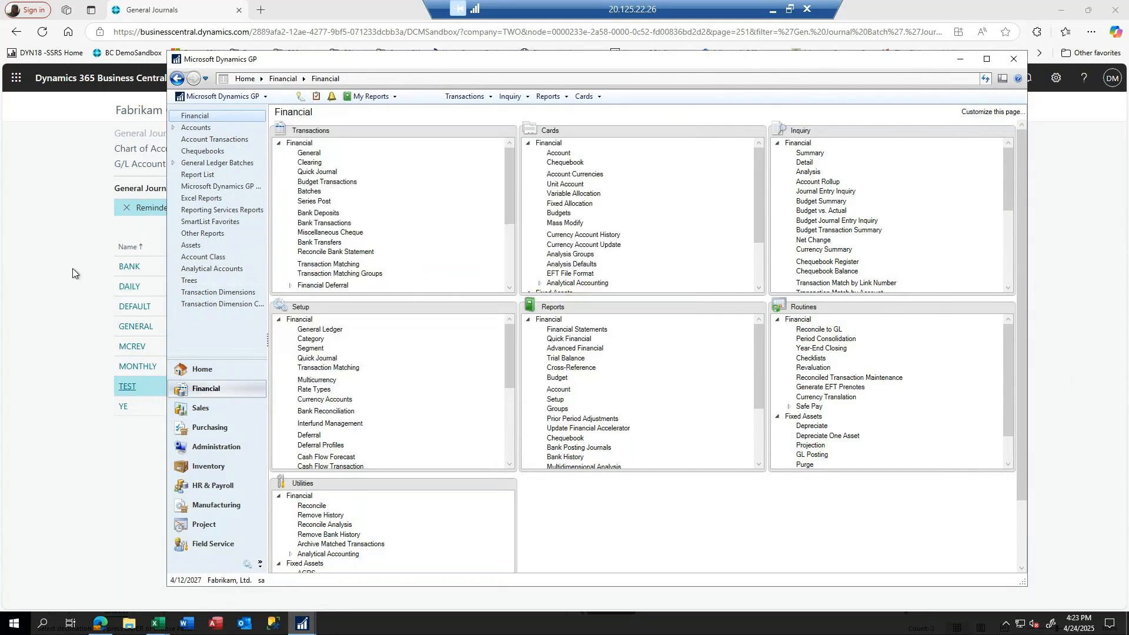
Switch to Business Central, display the bank accounts under Cash Management and open the FIRST BANK card
click(69, 263)
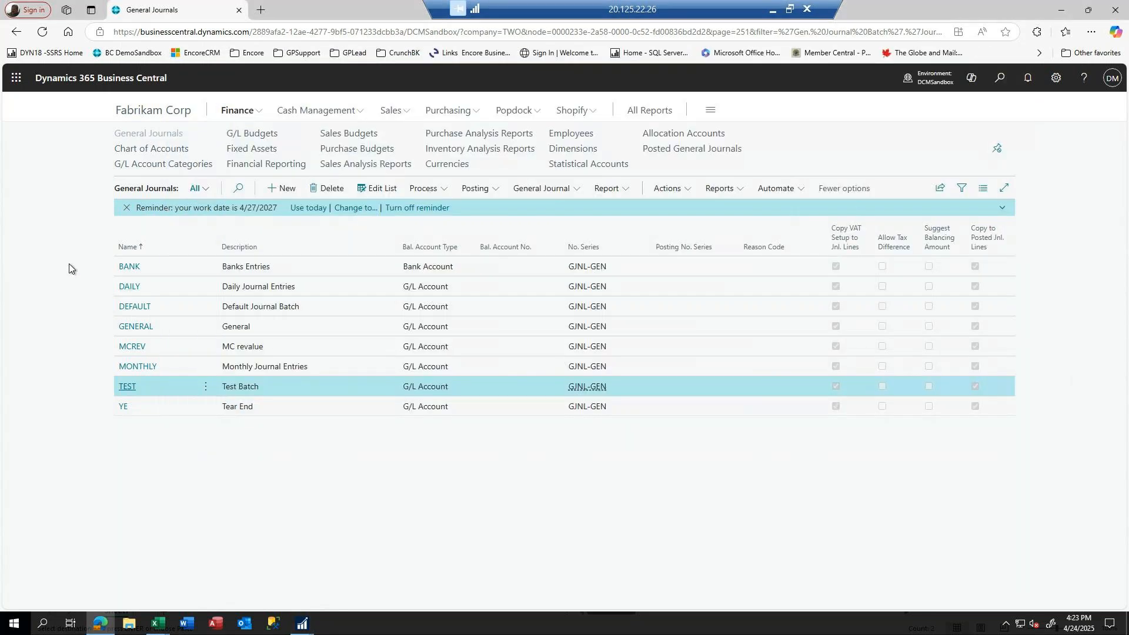
click(314, 111)
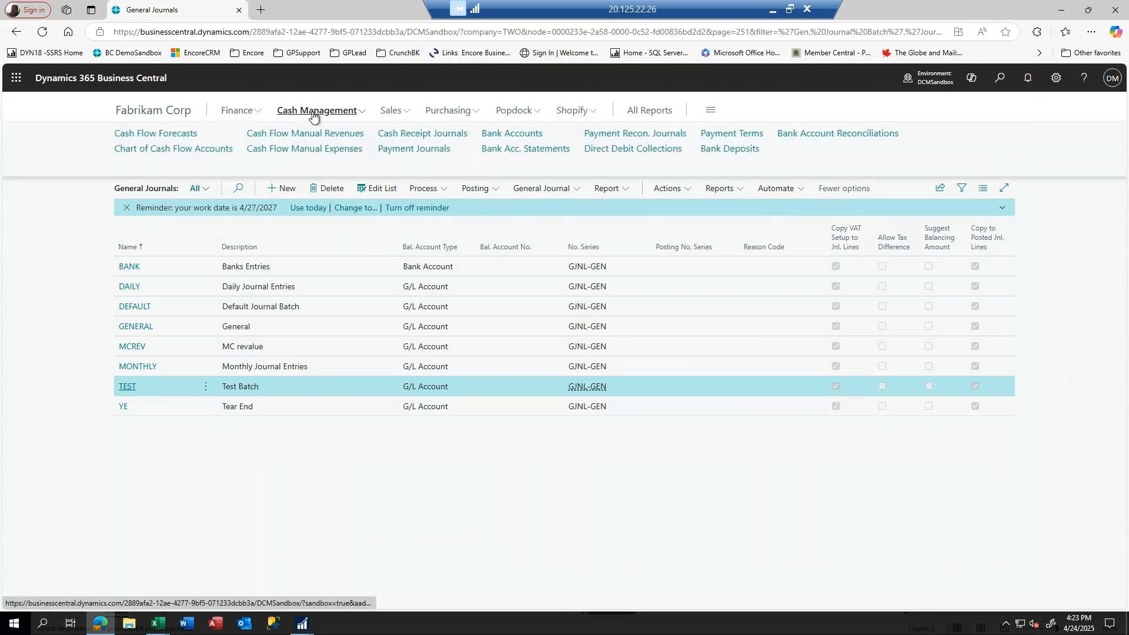
click(506, 137)
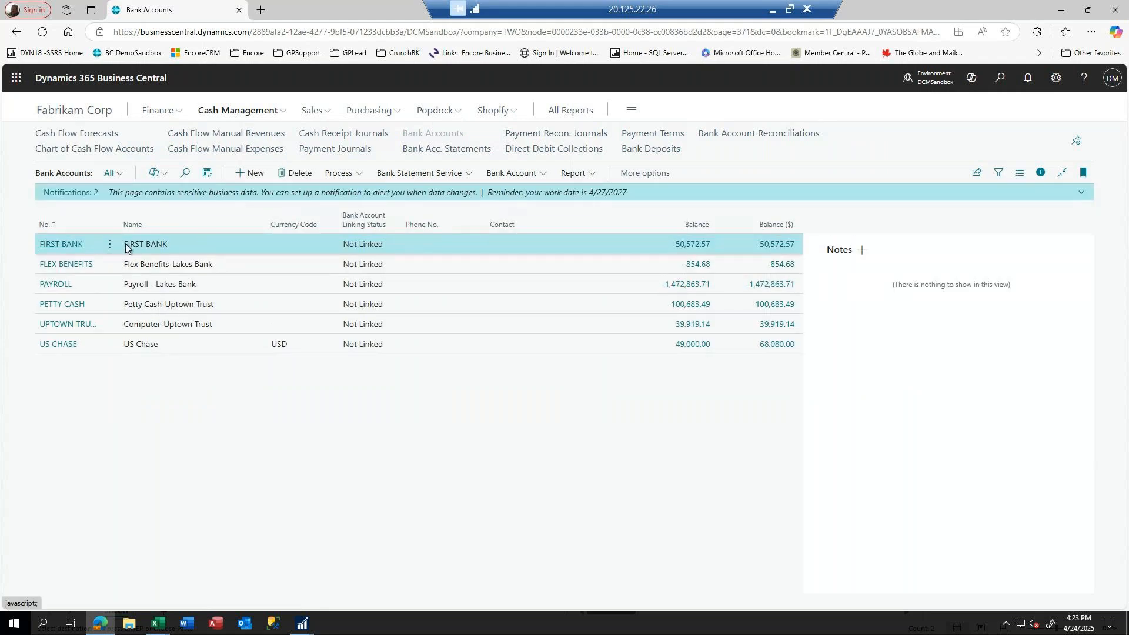
click(57, 243)
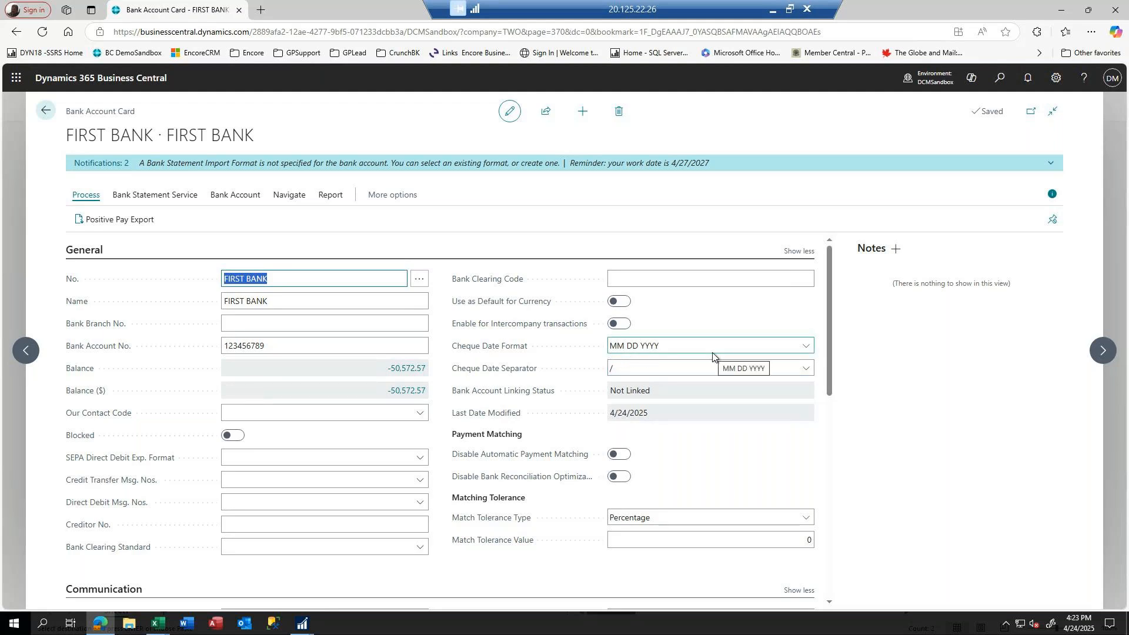
Examine the bank account card's general settings, including the choices for the cheque date separator
click(622, 372)
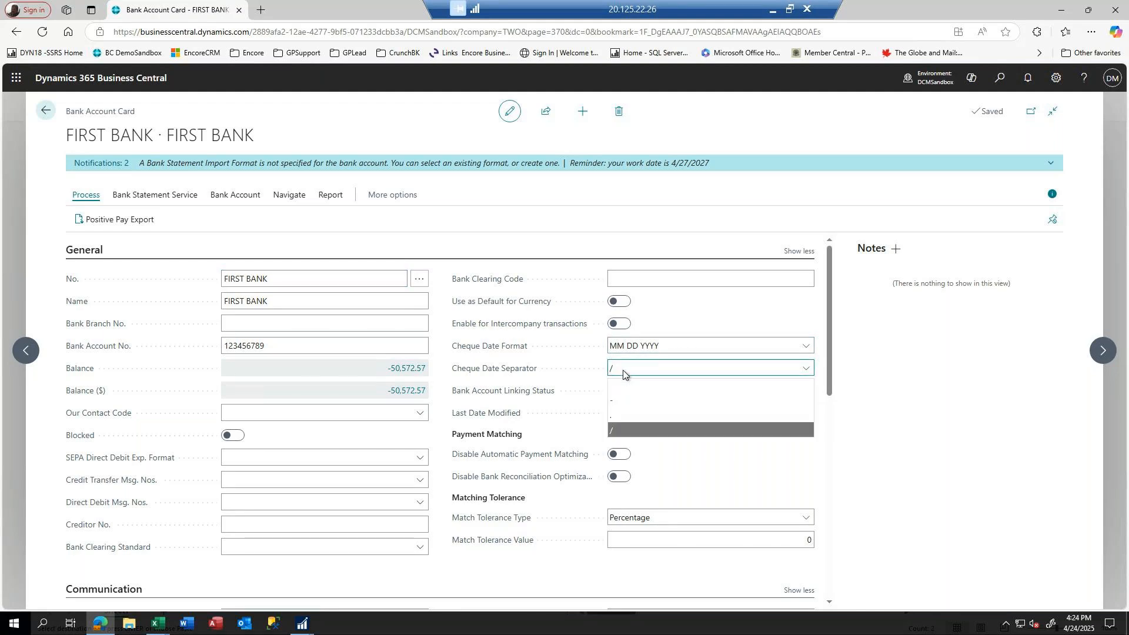
click(624, 370)
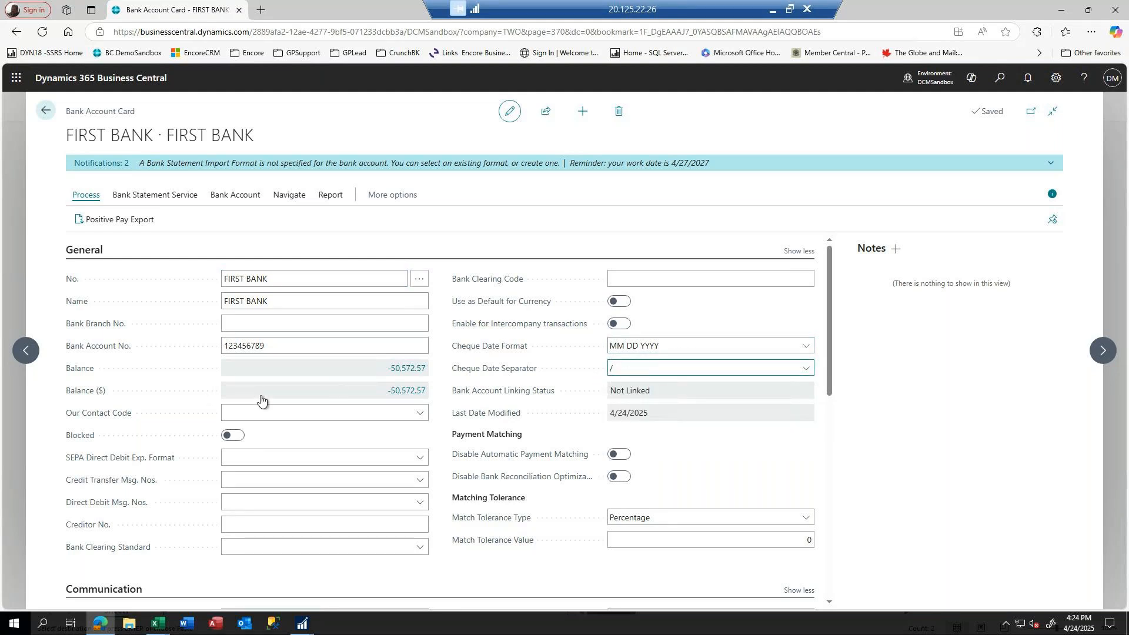
scroll(400, 390, down, 2)
scroll(399, 391, down, 1)
click(369, 296)
scroll(411, 300, up, 3)
click(253, 329)
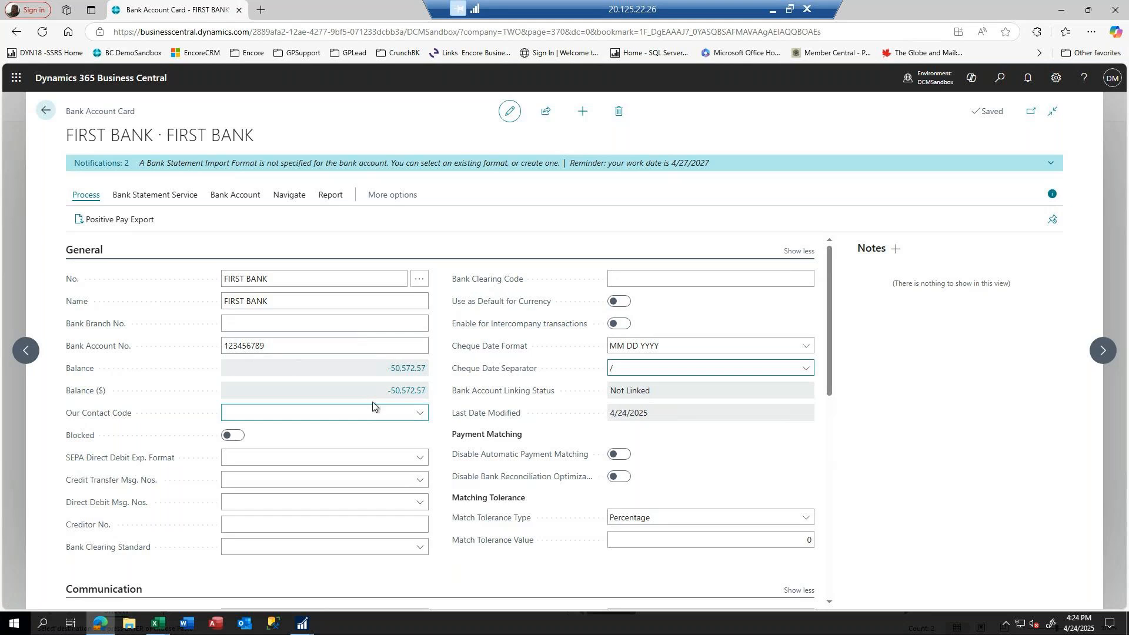
Examine the bank account's communication, posting and transfer settings, including the available payment export formats
scroll(370, 400, down, 2)
scroll(365, 386, down, 4)
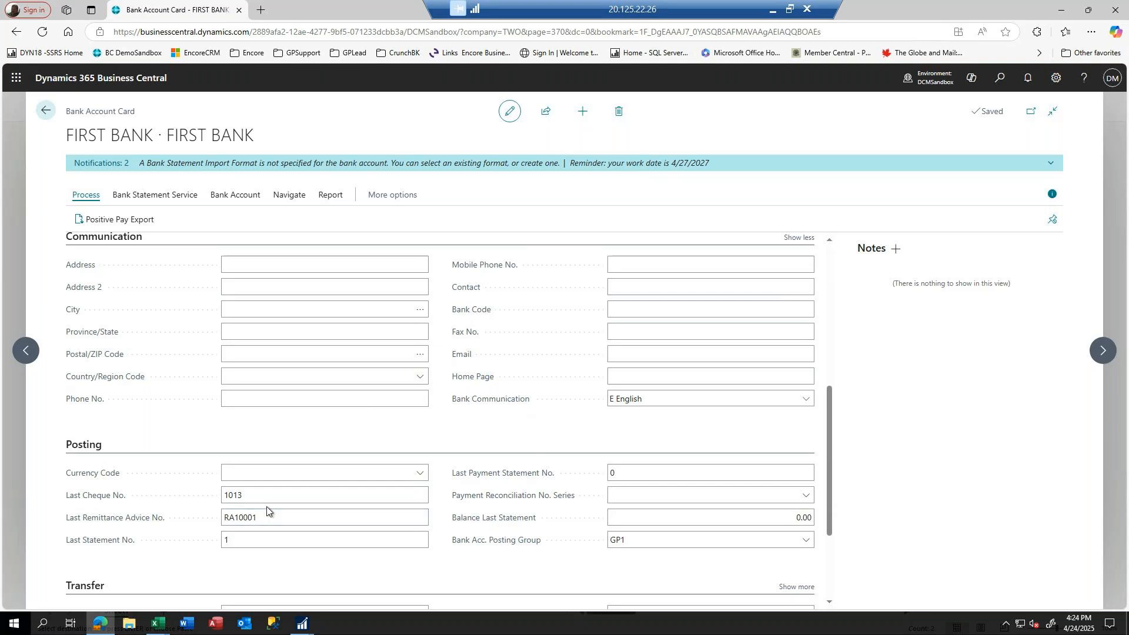
key(Tab)
scroll(529, 536, down, 3)
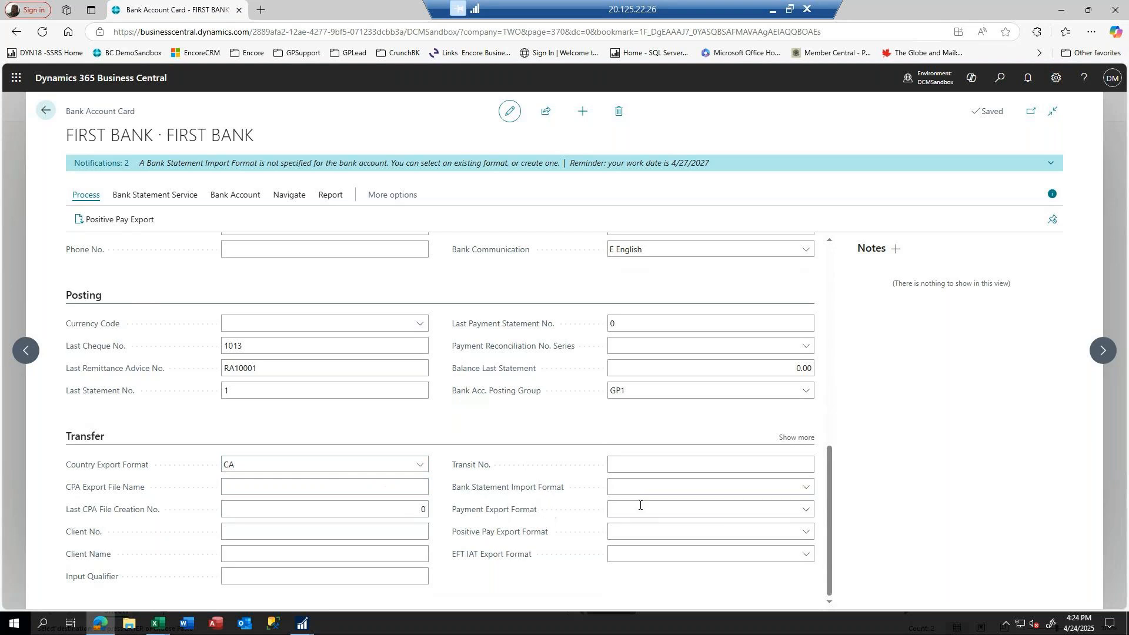
click(805, 509)
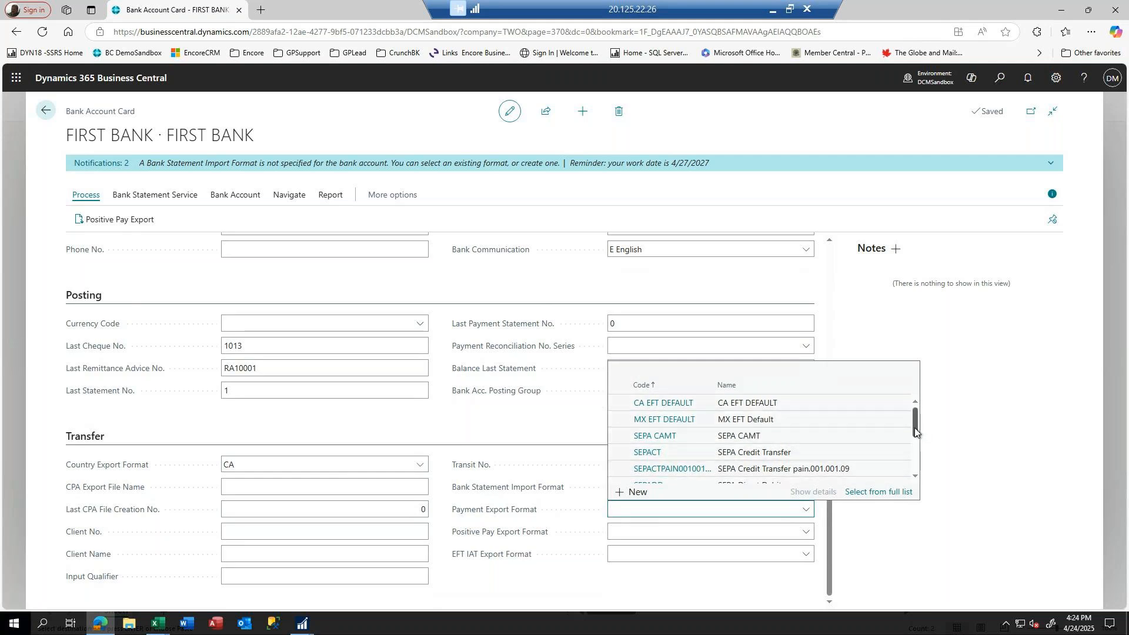
drag(912, 429, 919, 467)
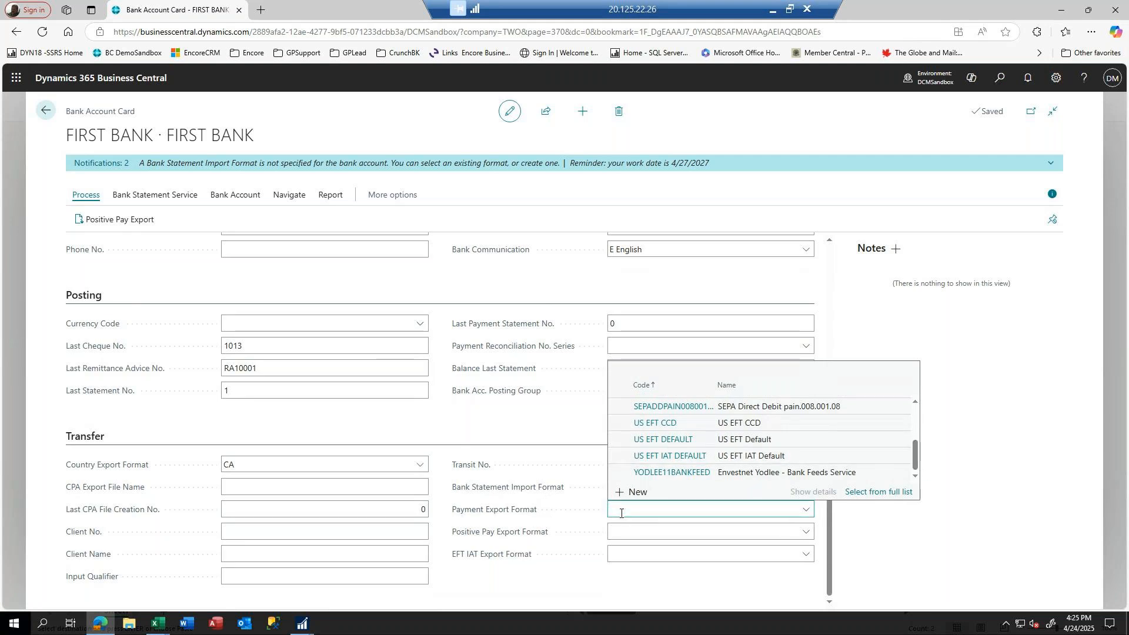
Examine the bank account's positive pay, payment and EFT IAT export format fields, including the positive pay choices and the payment format description
click(623, 531)
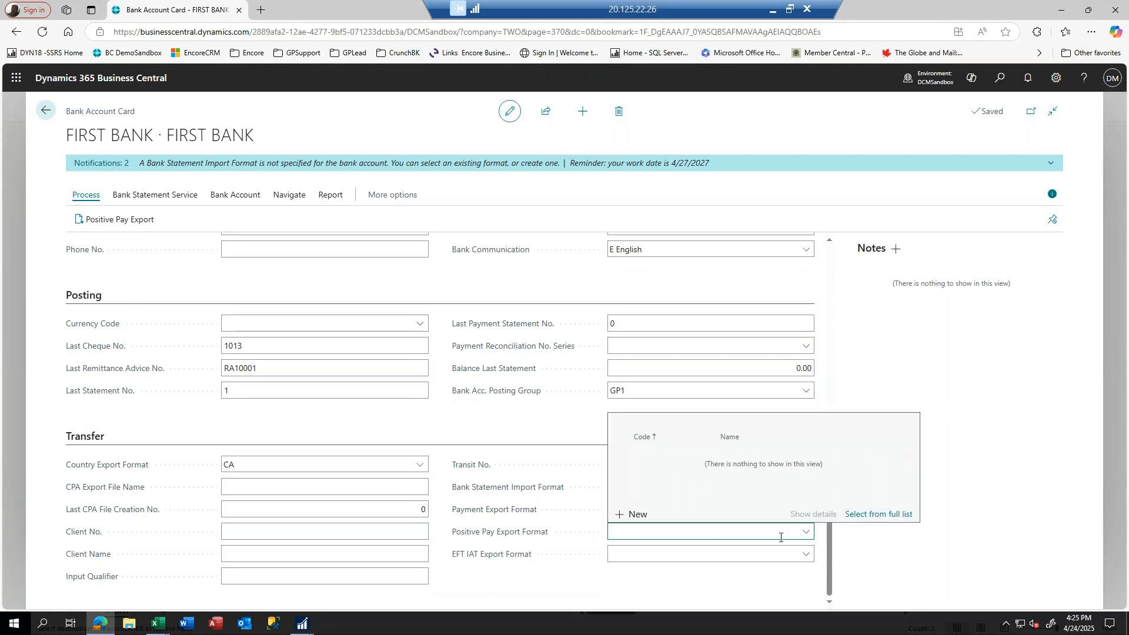
click(804, 532)
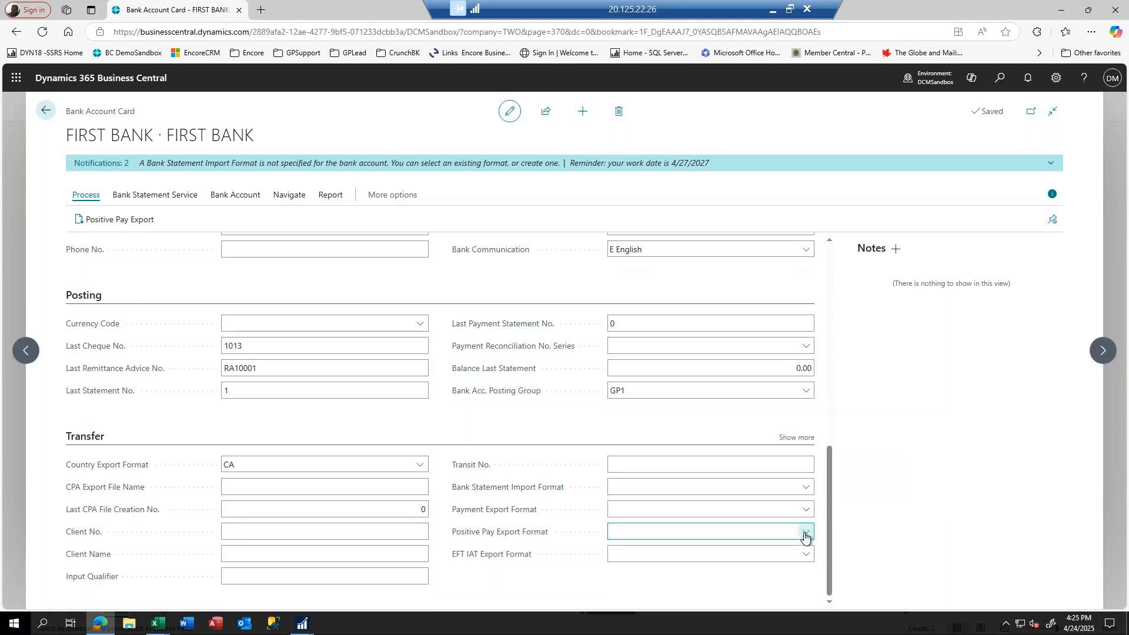
click(804, 533)
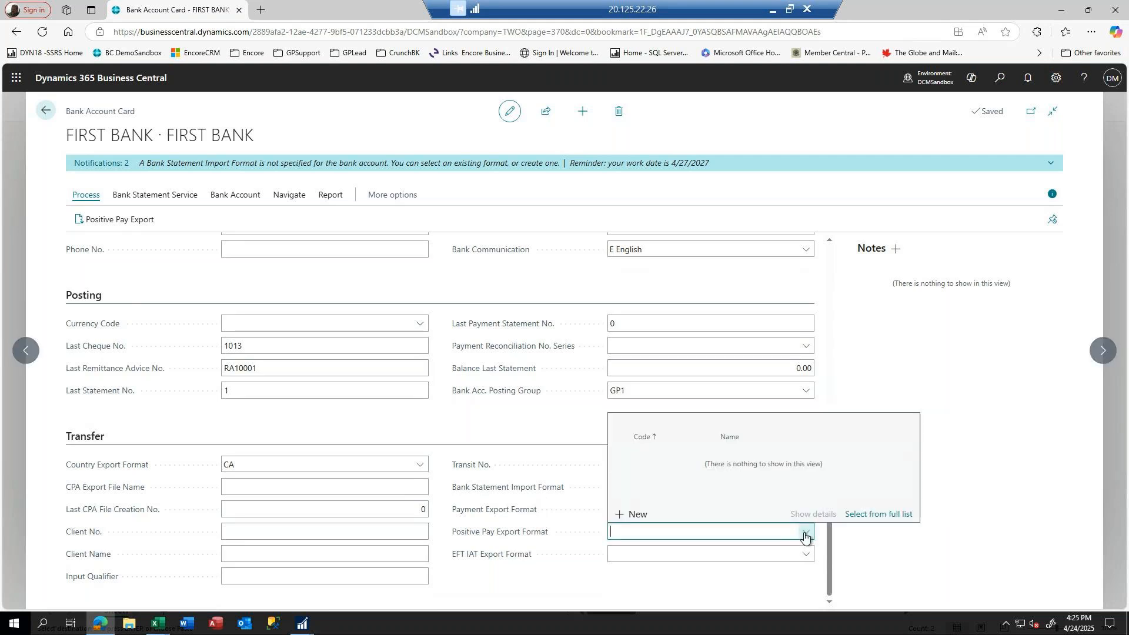
click(538, 510)
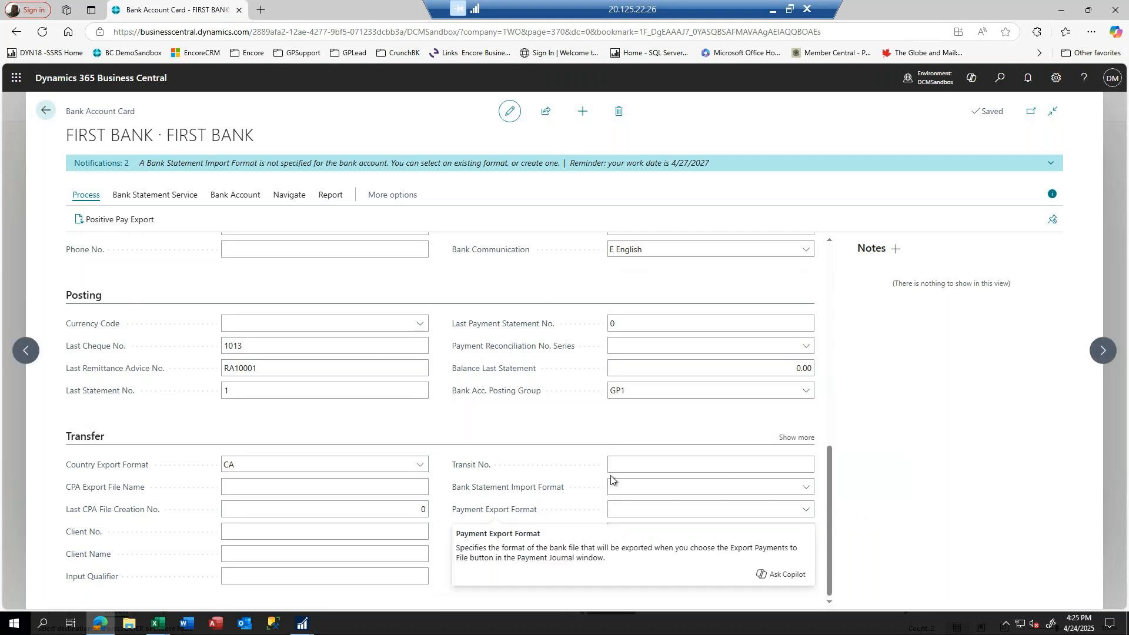
click(394, 433)
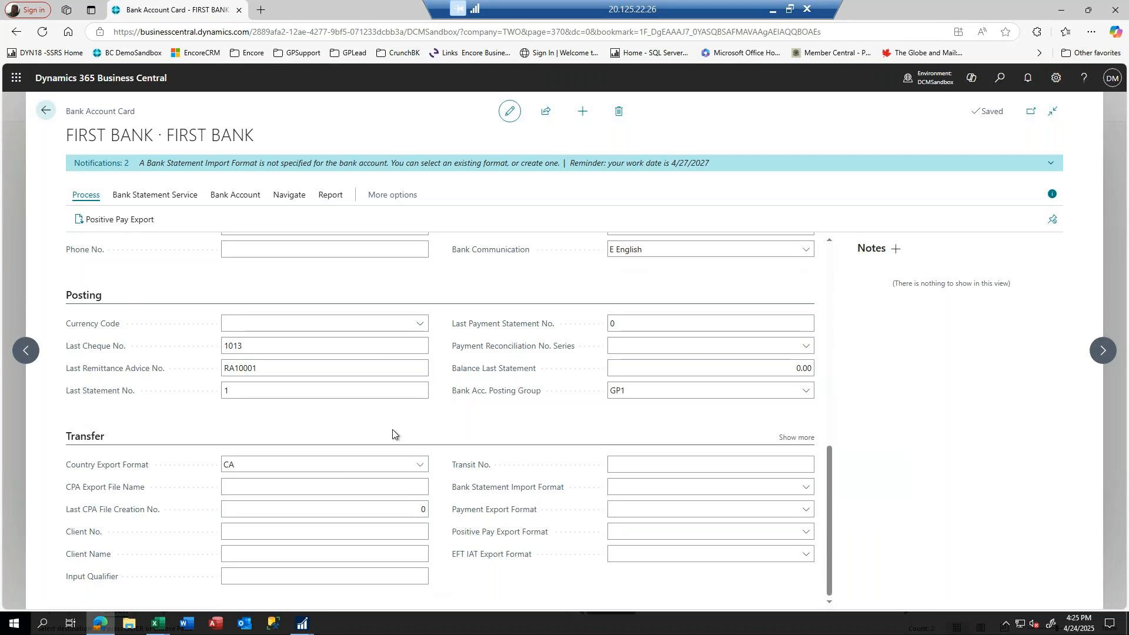
click(615, 556)
scroll(270, 505, up, 1)
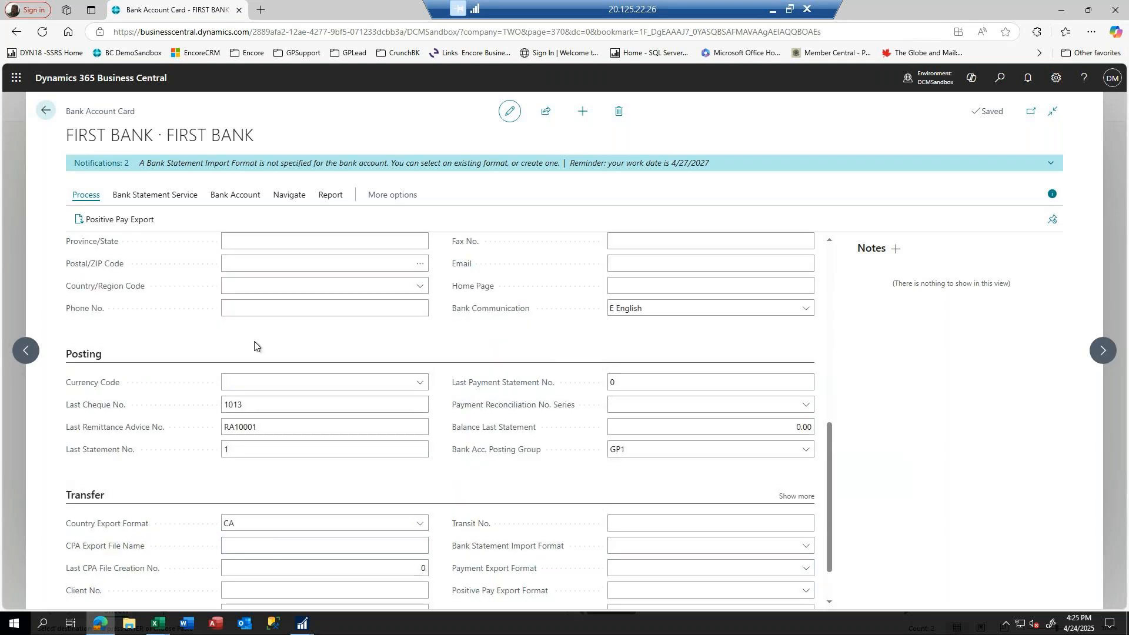
Review the bank account's related actions and look over its general and communication settings
click(234, 197)
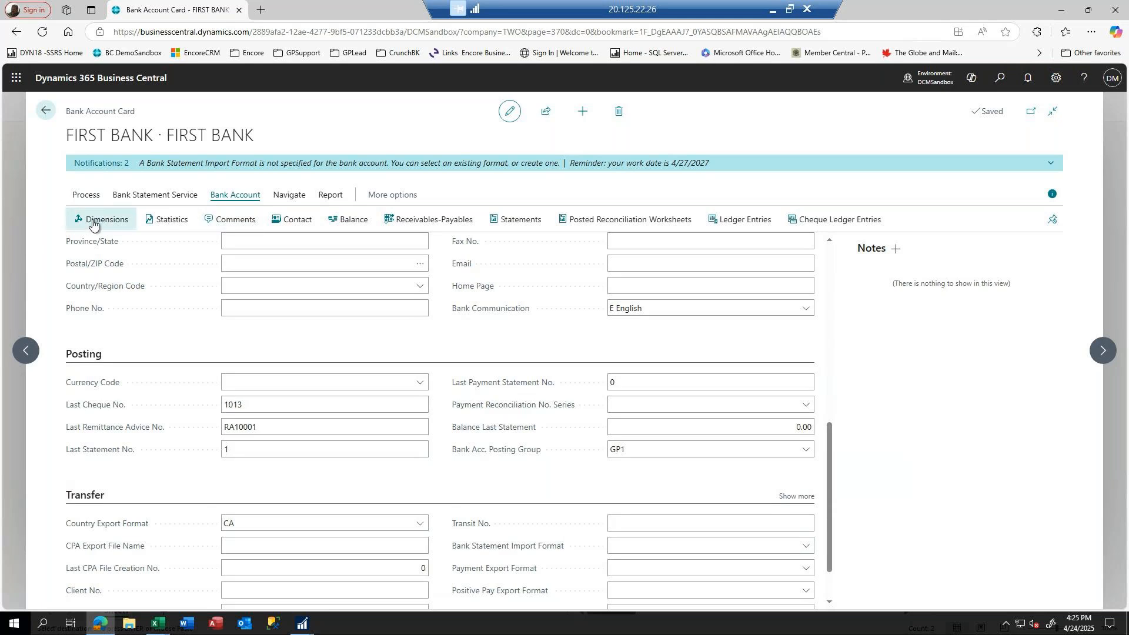
scroll(319, 316, up, 10)
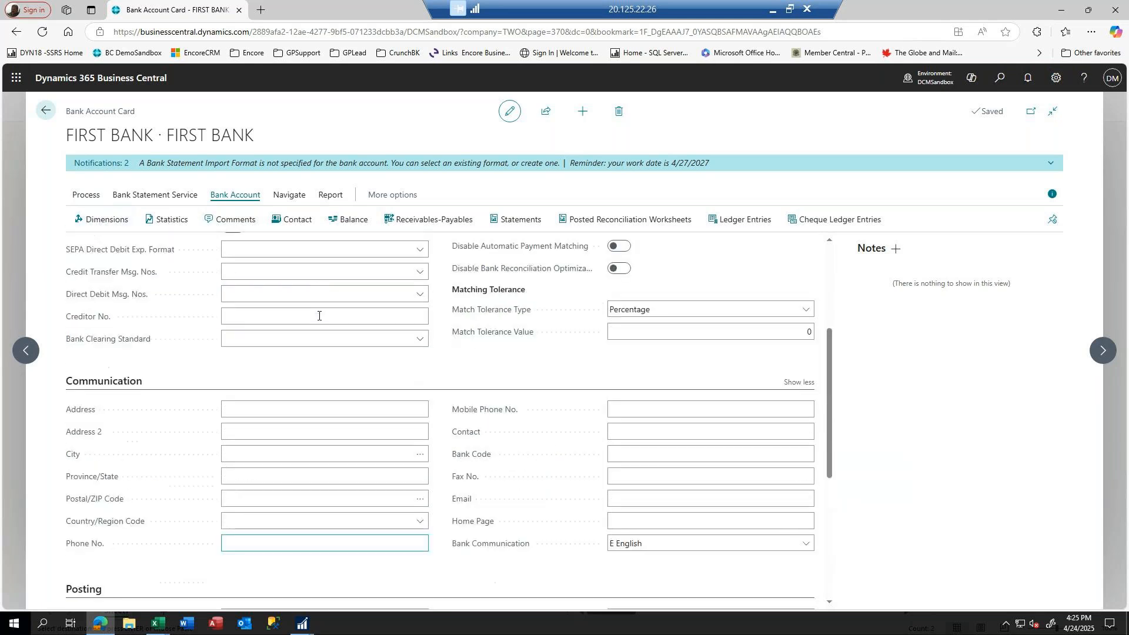
click(316, 300)
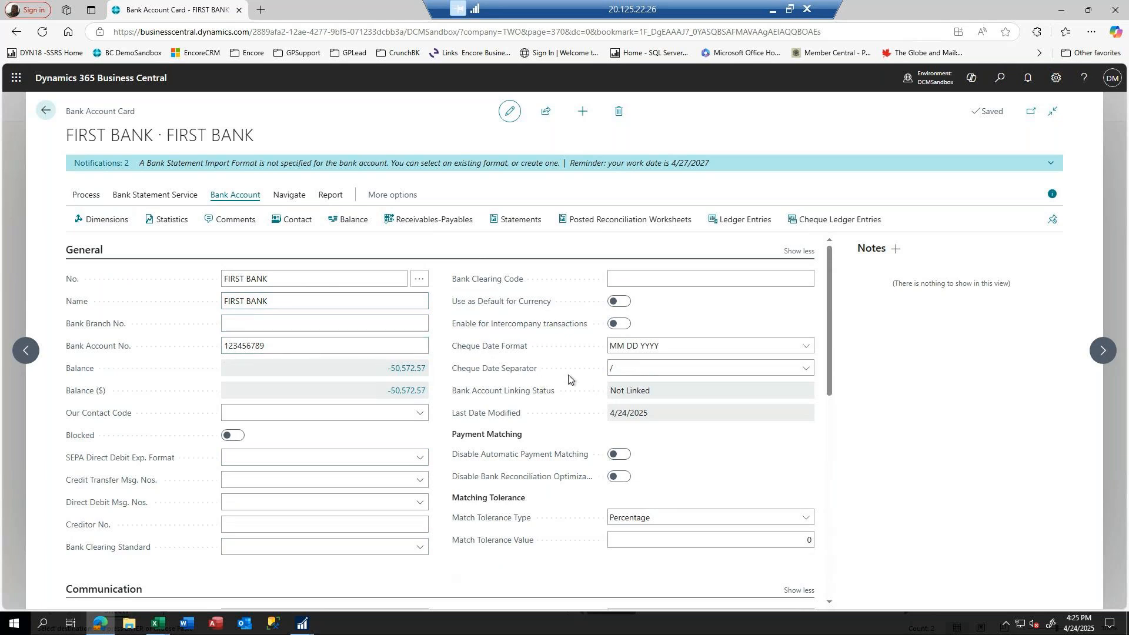
scroll(562, 359, down, 5)
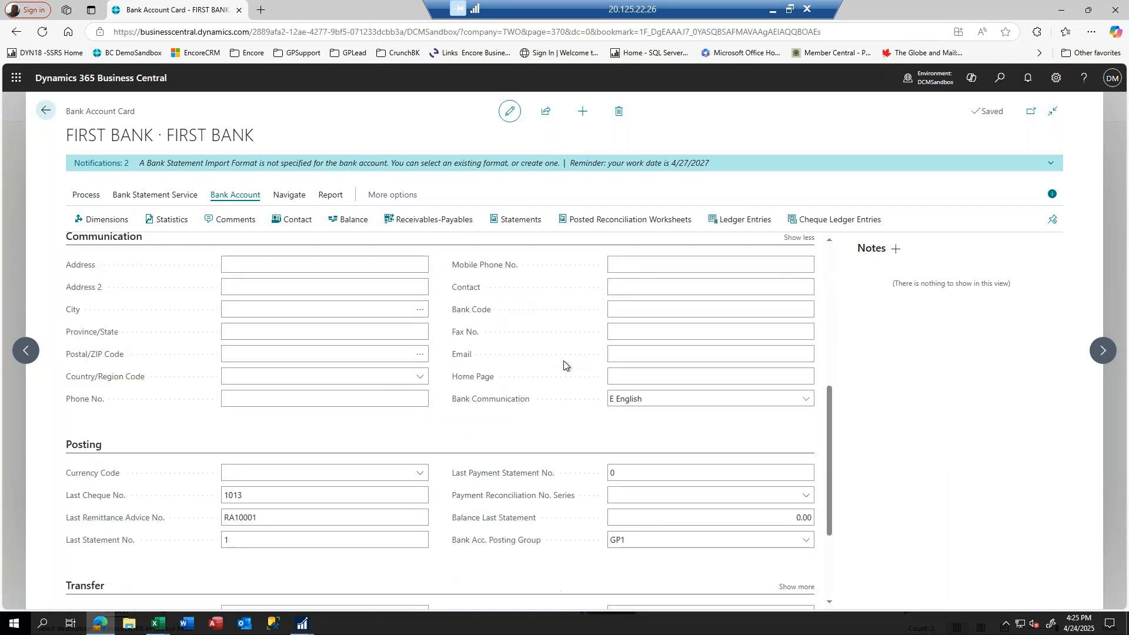
Examine the bank account posting group choices and the details of group GP1, and return to the bank account card
scroll(563, 360, down, 1)
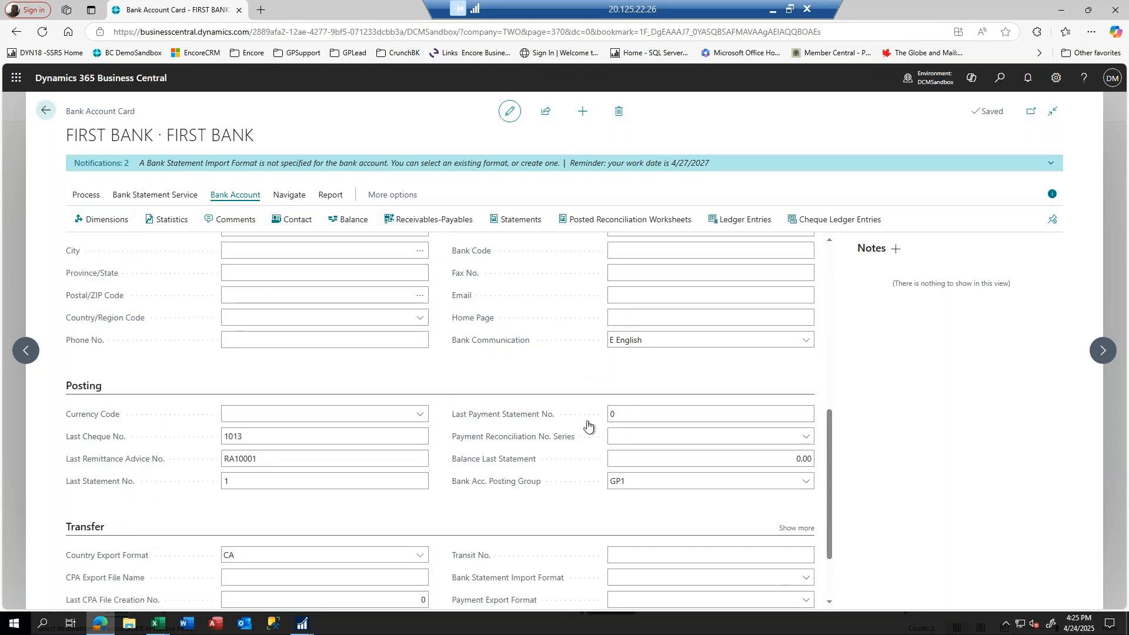
scroll(564, 367, down, 1)
mouse_move(500, 427)
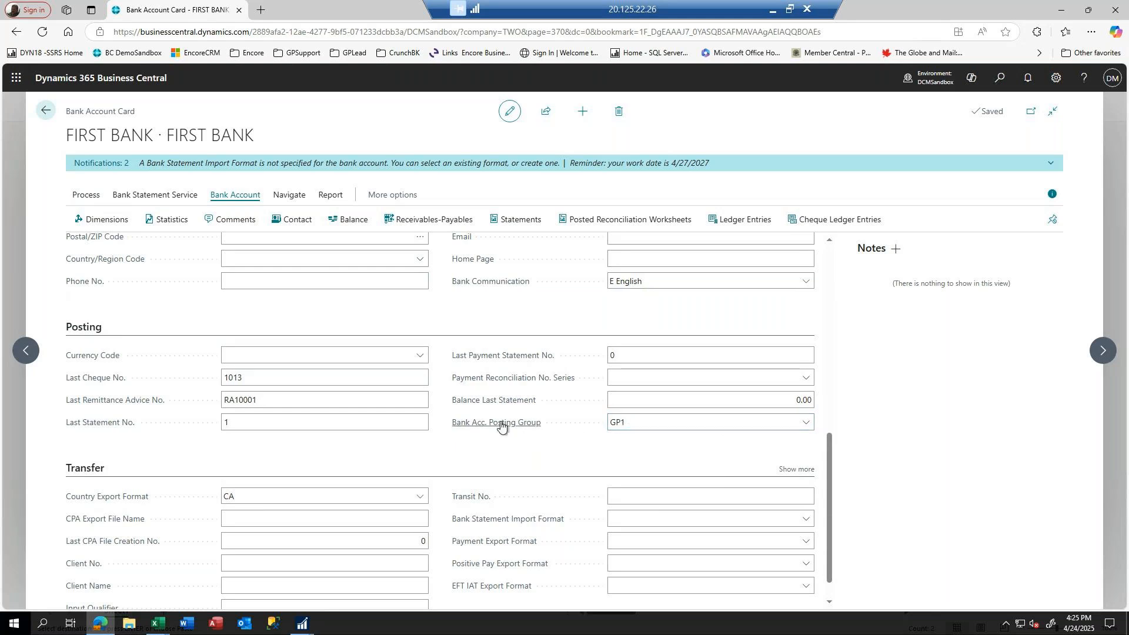
click(625, 421)
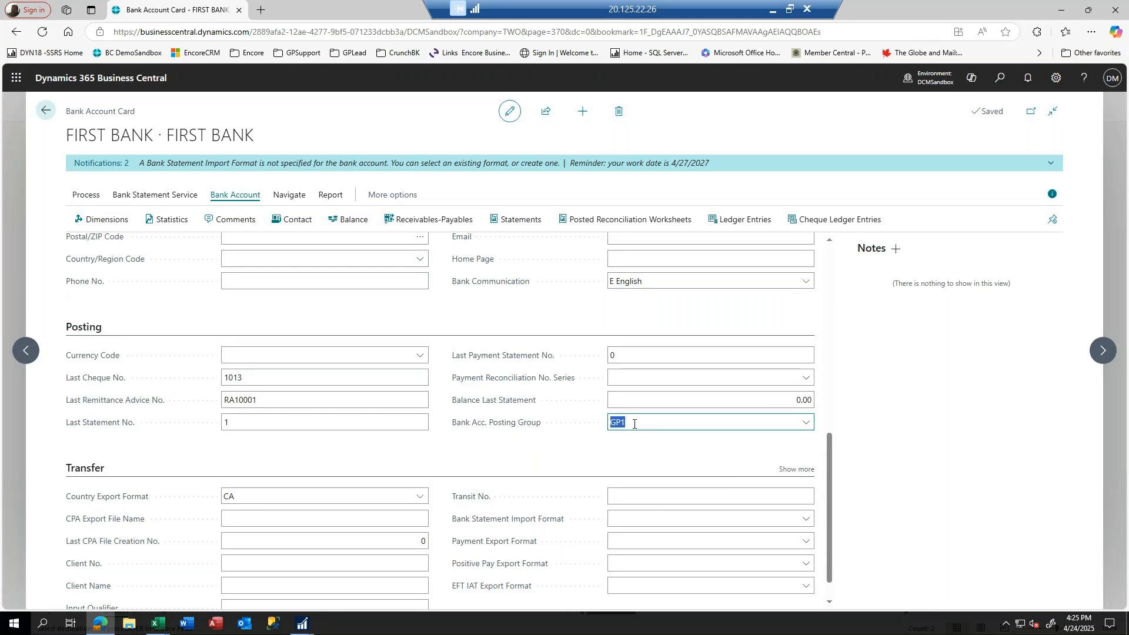
click(807, 423)
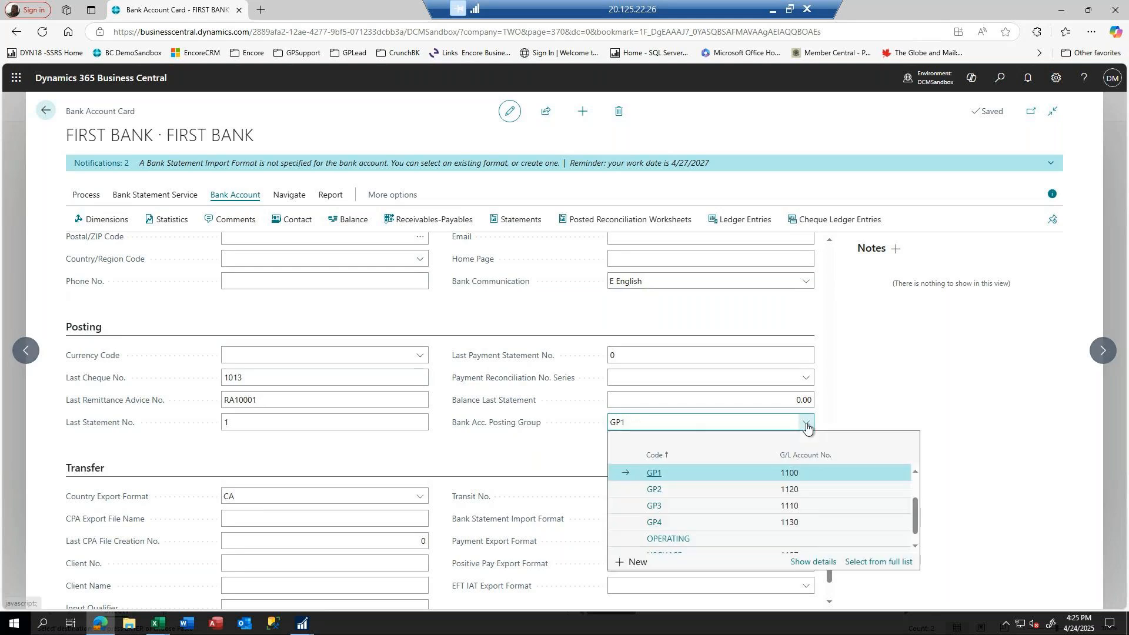
click(814, 562)
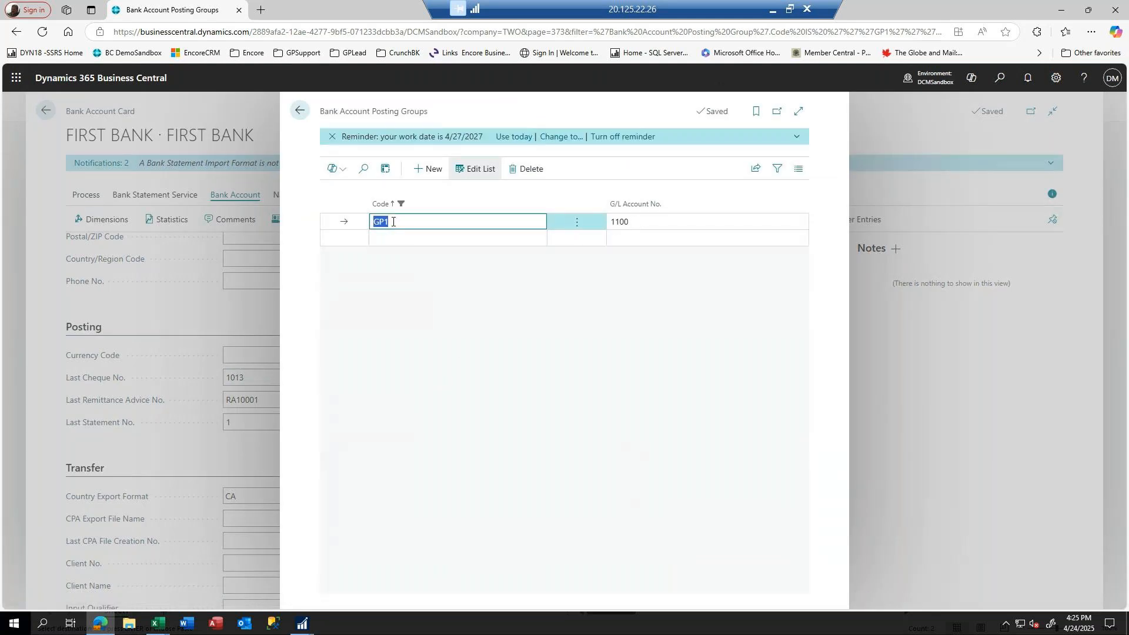
click(299, 113)
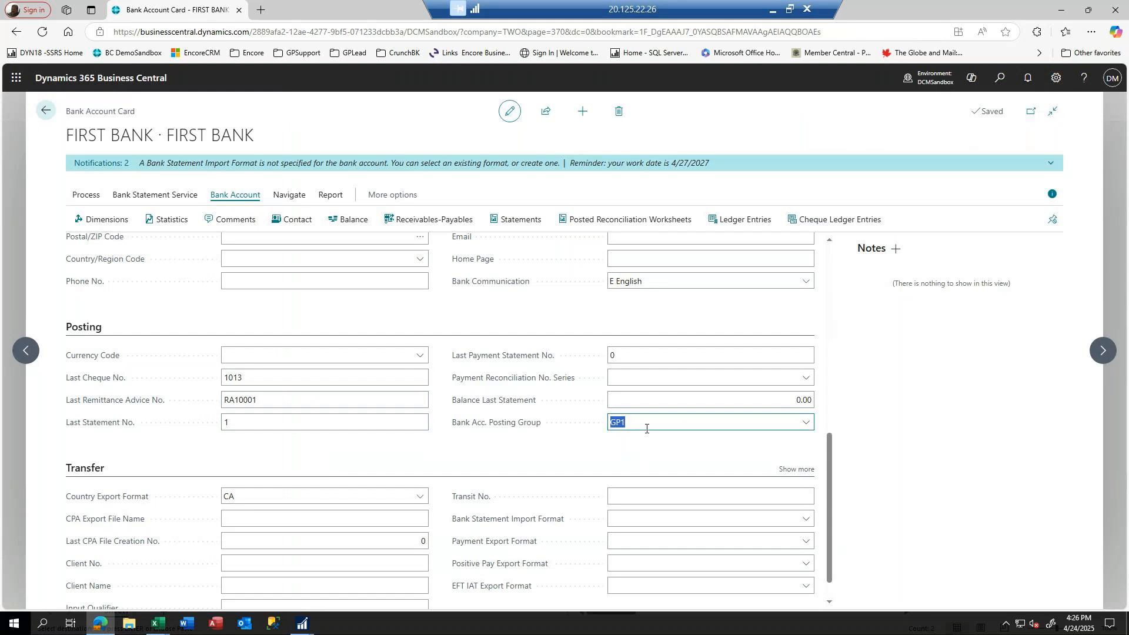
View the FIRST BANK account's ledger entries and return to its card
scroll(358, 382, down, 1)
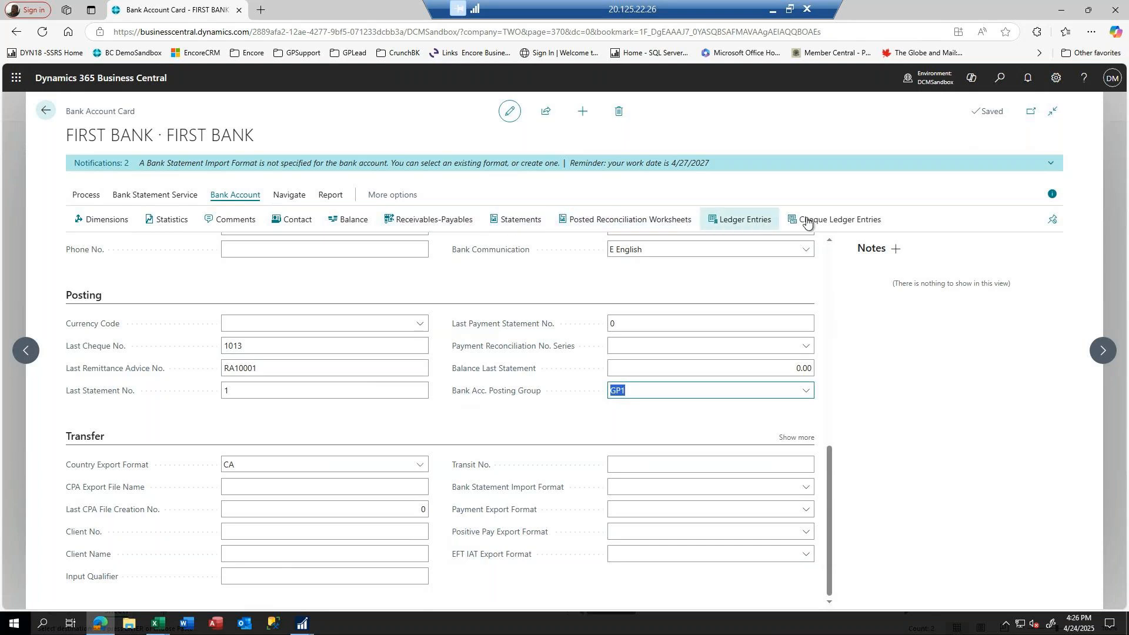
click(723, 226)
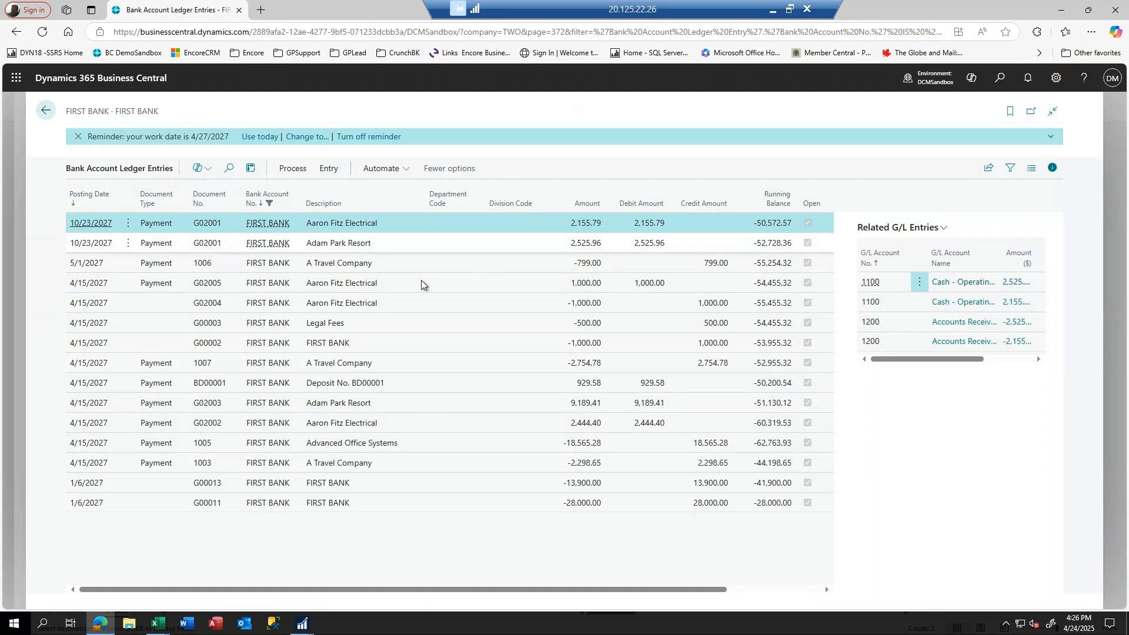
click(44, 113)
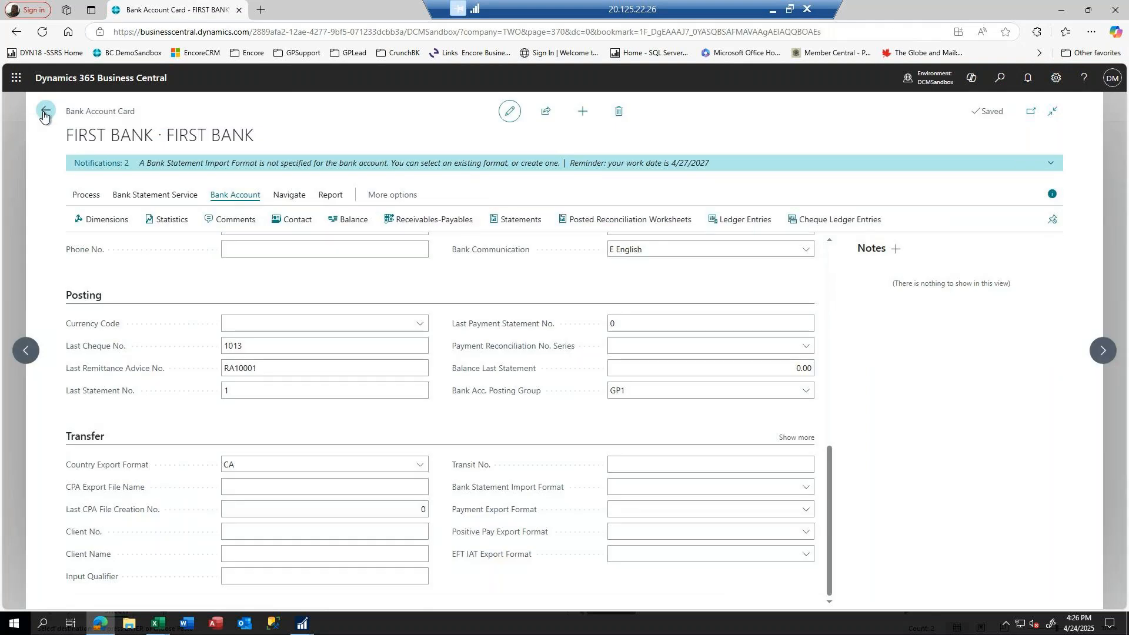
Return to the bank accounts list and look over the bank statement service options and the finance pages
click(46, 114)
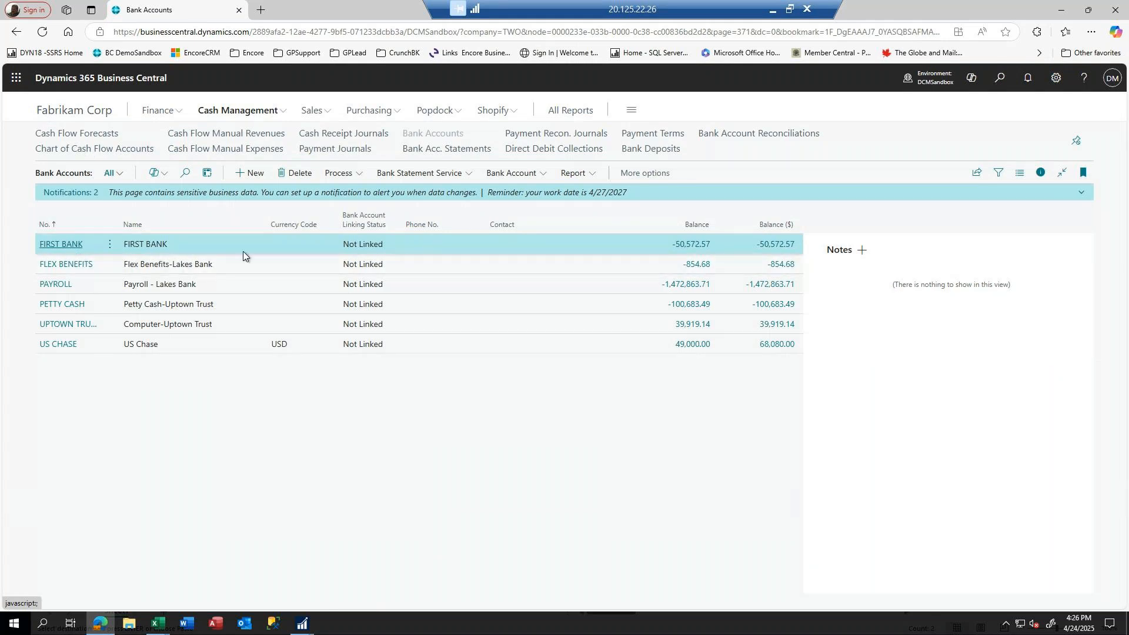
click(426, 173)
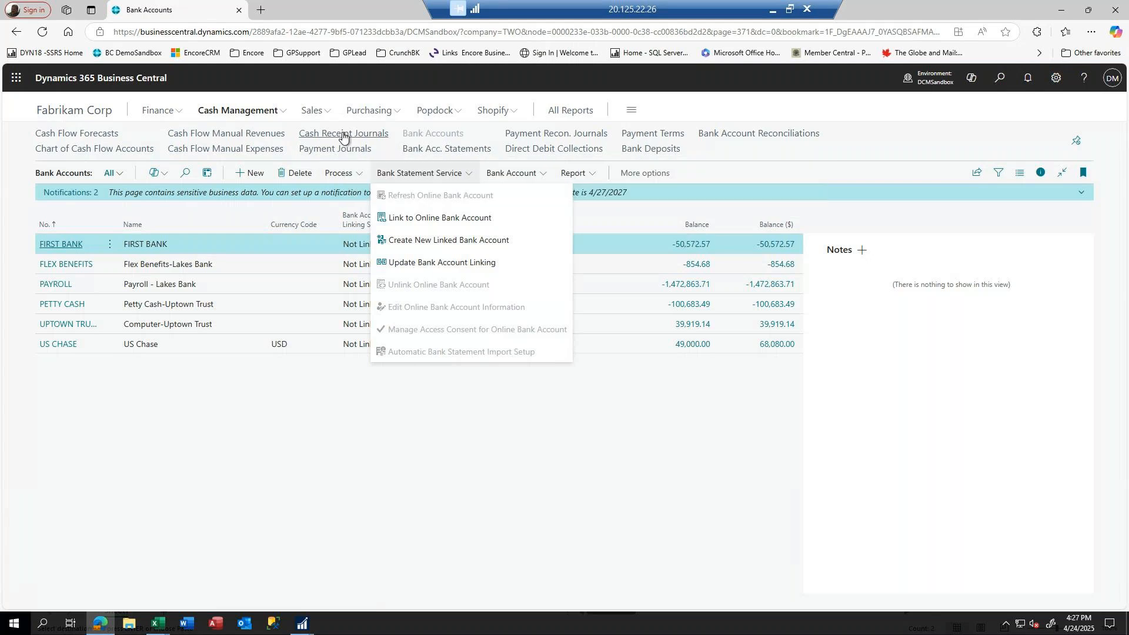
click(155, 112)
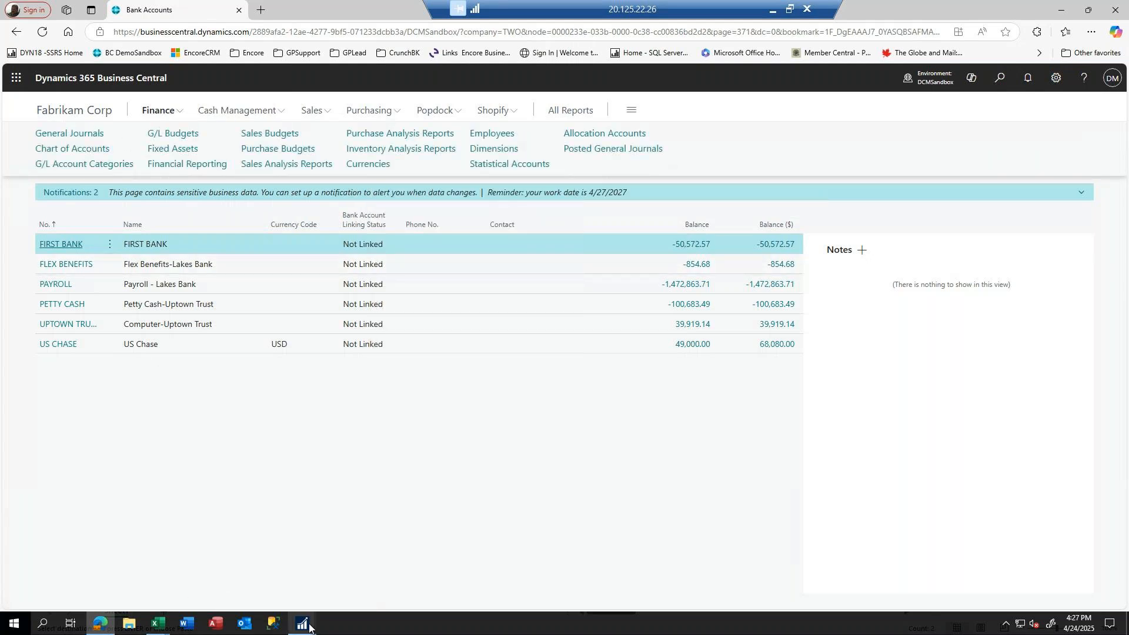
Switch to Dynamics GP and start a check transaction in Bank Transaction Entry for the UPTOWN TRUST chequebook
mouse_move(302, 623)
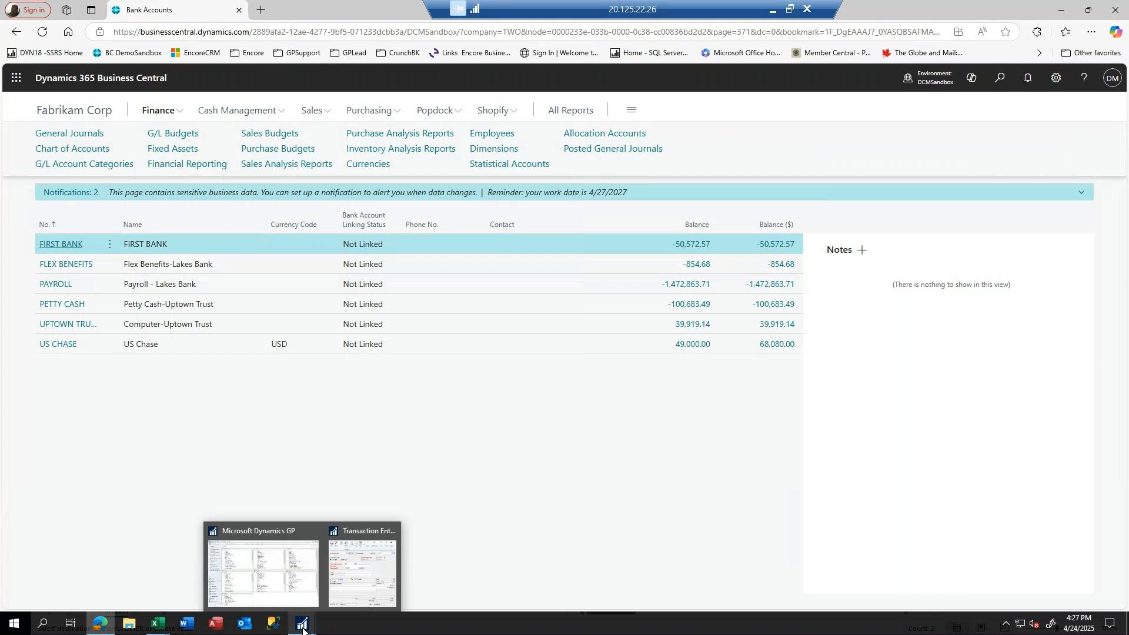
click(274, 591)
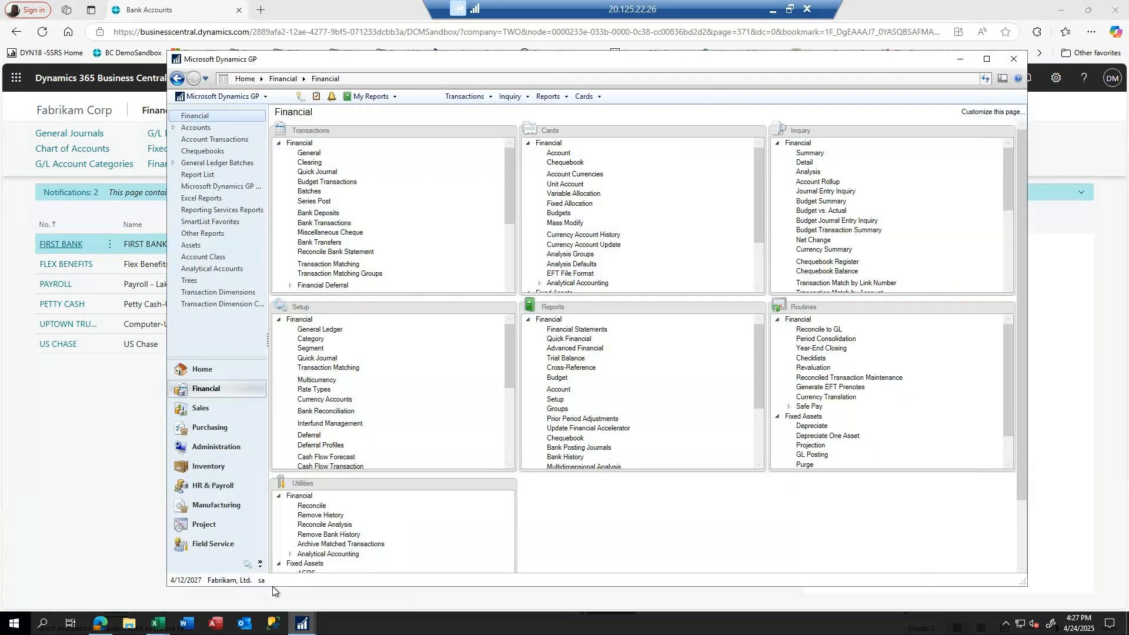
click(323, 223)
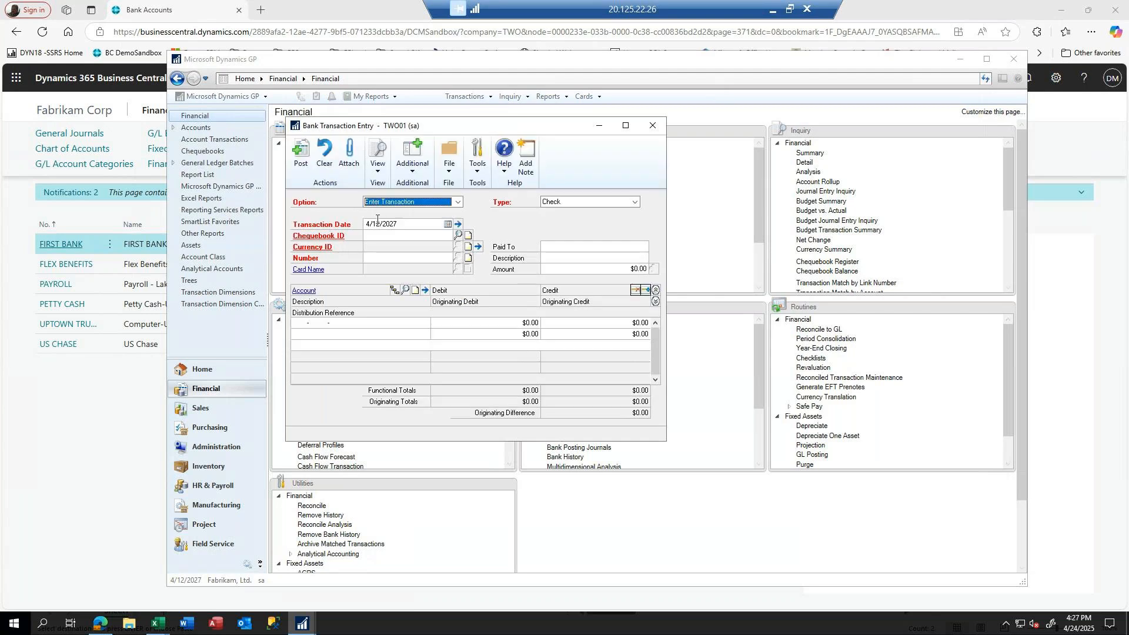
key(Tab)
key(Tab)
key(Tab)
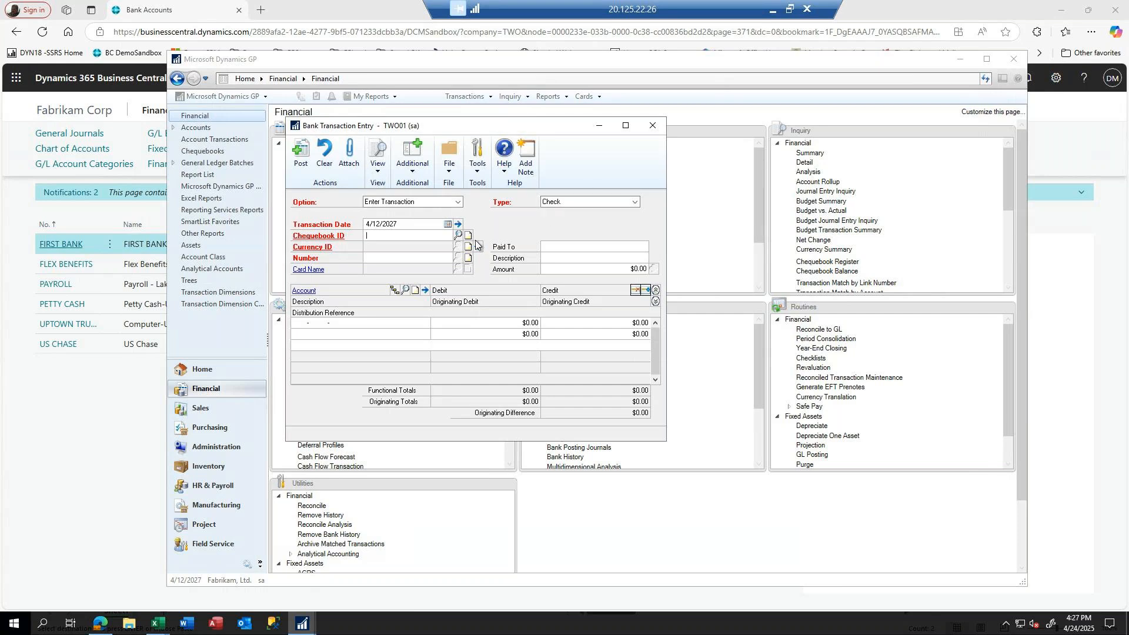
click(458, 235)
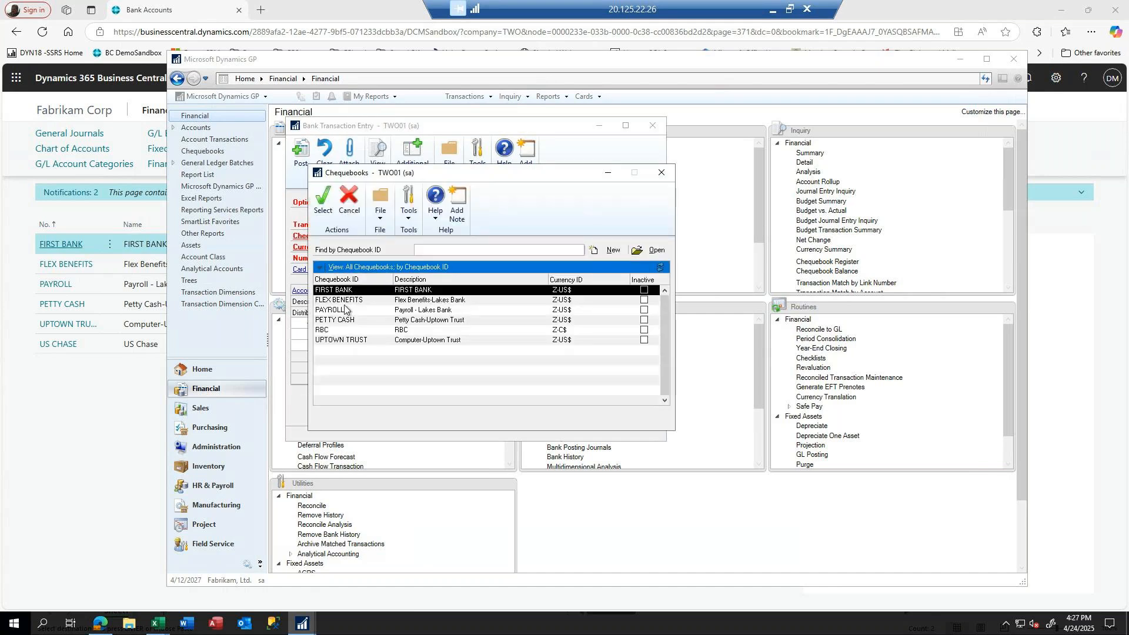
click(333, 339)
double_click(333, 340)
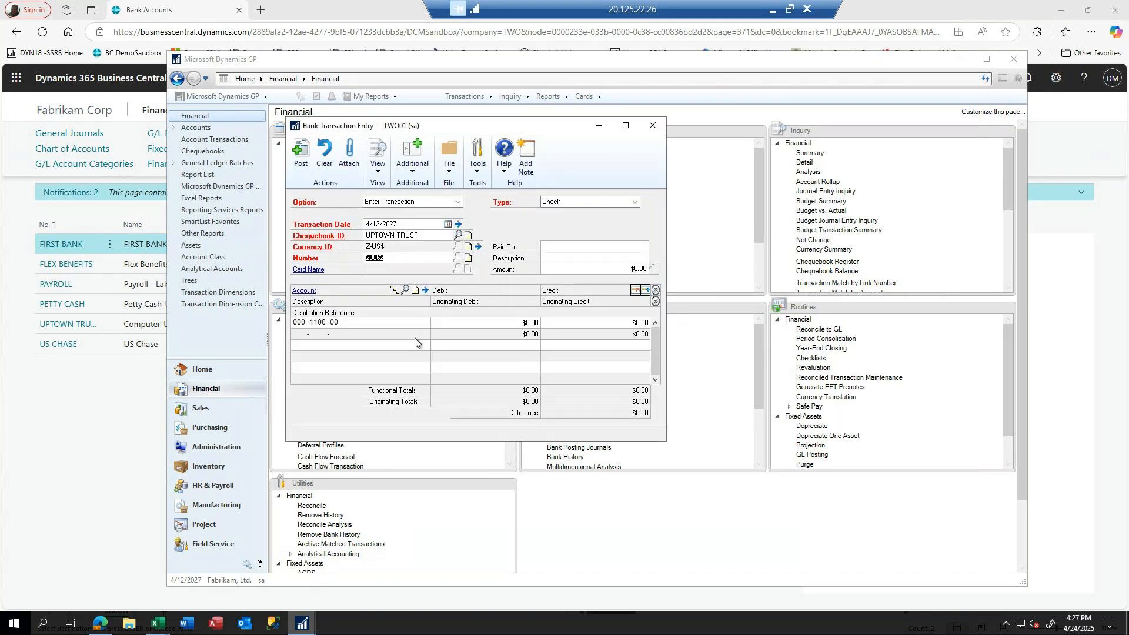
Enter the payee's name and set the check amount to $100.00
click(552, 254)
click(555, 246)
key(Tab)
key(Tab)
text(1.40)
key(BackSpace)
text(000)
key(Tab)
key(Tab)
key(Tab)
key(Tab)
Distribute a $100.00 debit to the Travel - Administration account 100-6520-00 and post the bank transaction
click(406, 291)
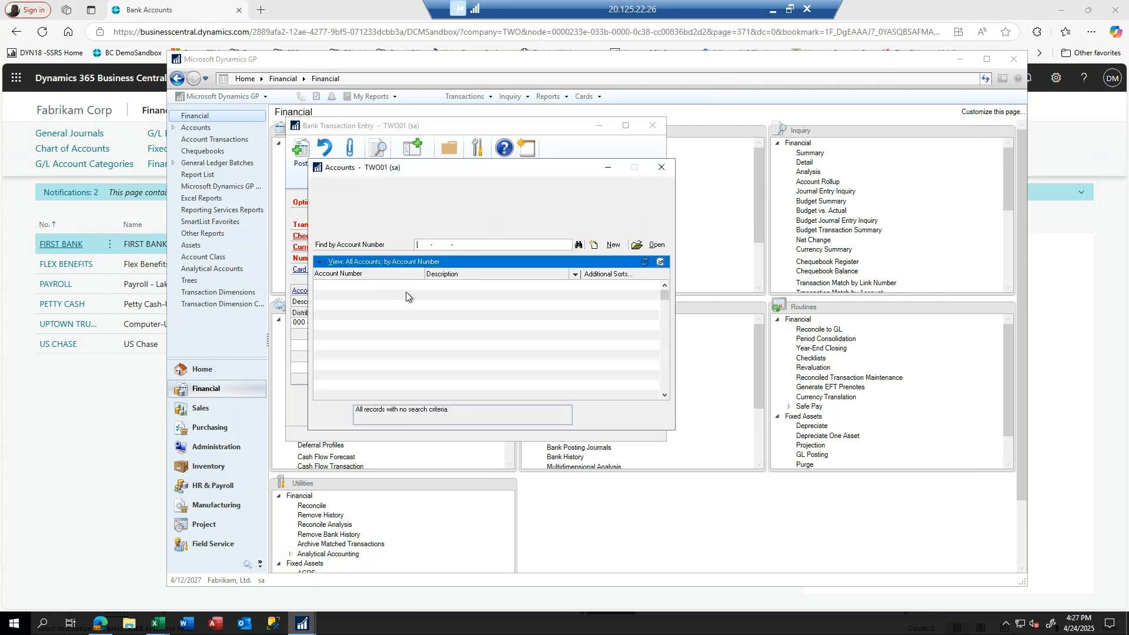
click(468, 274)
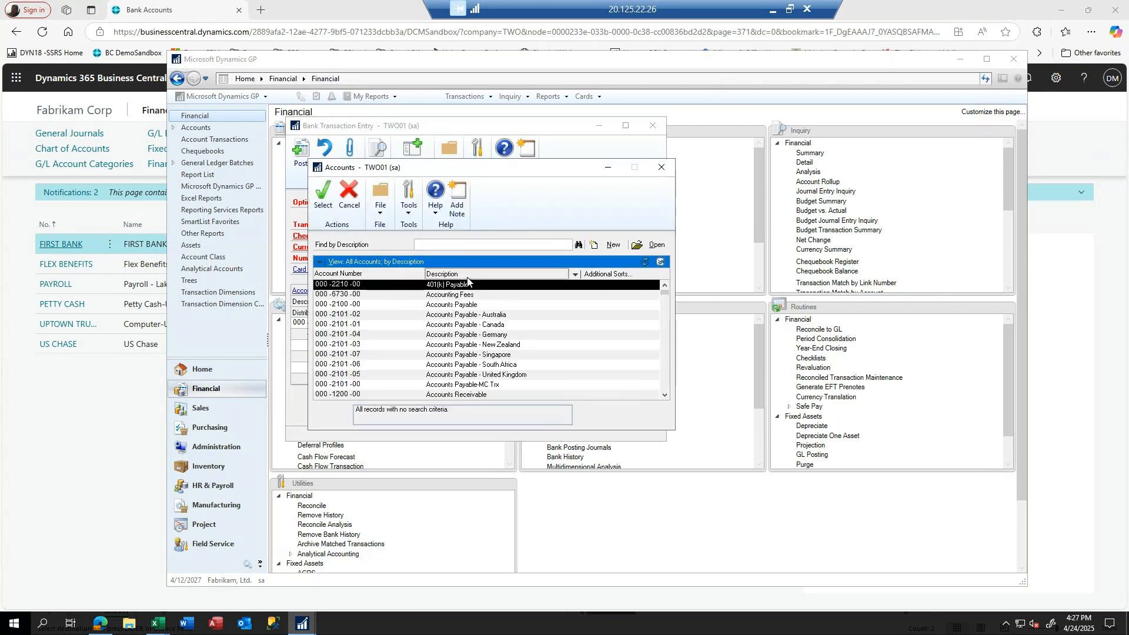
click(423, 248)
text(trave)
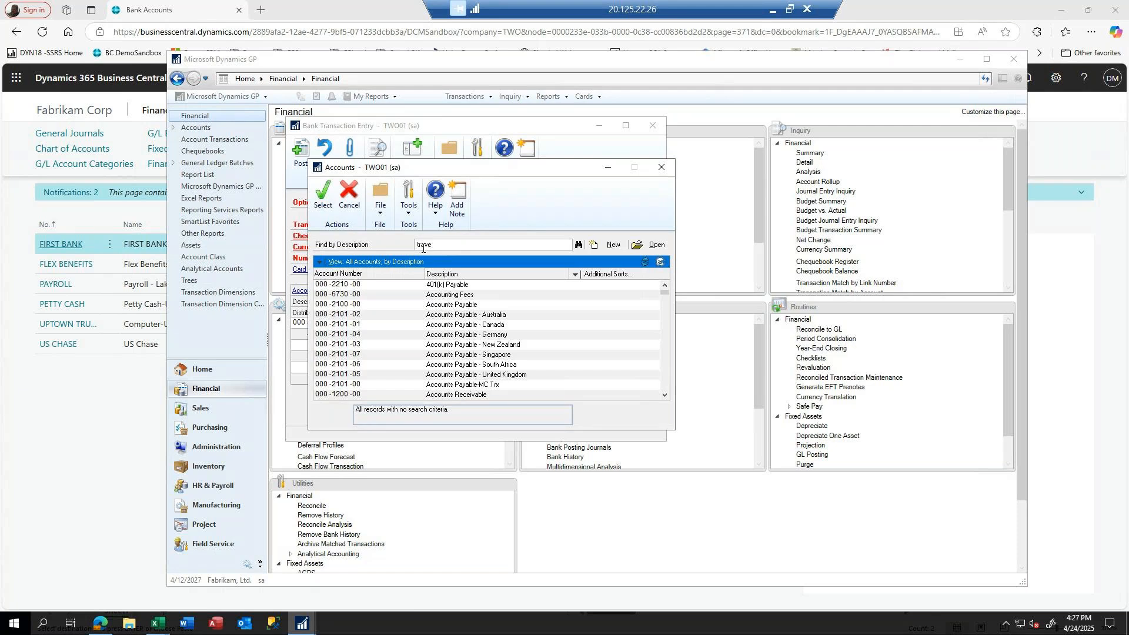
key(Tab)
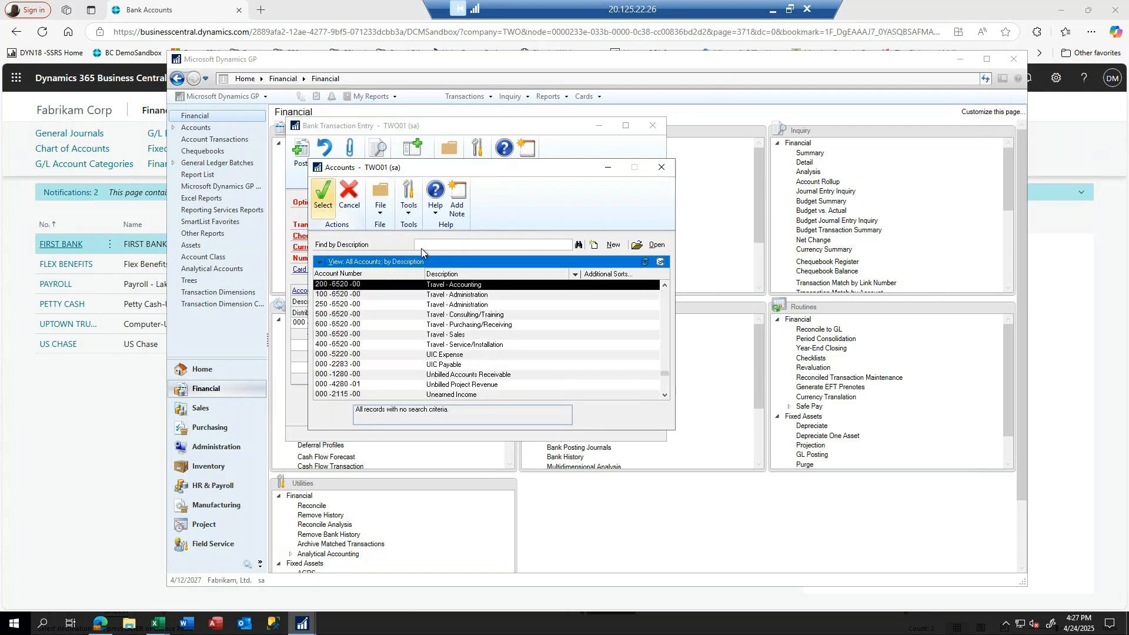
click(337, 295)
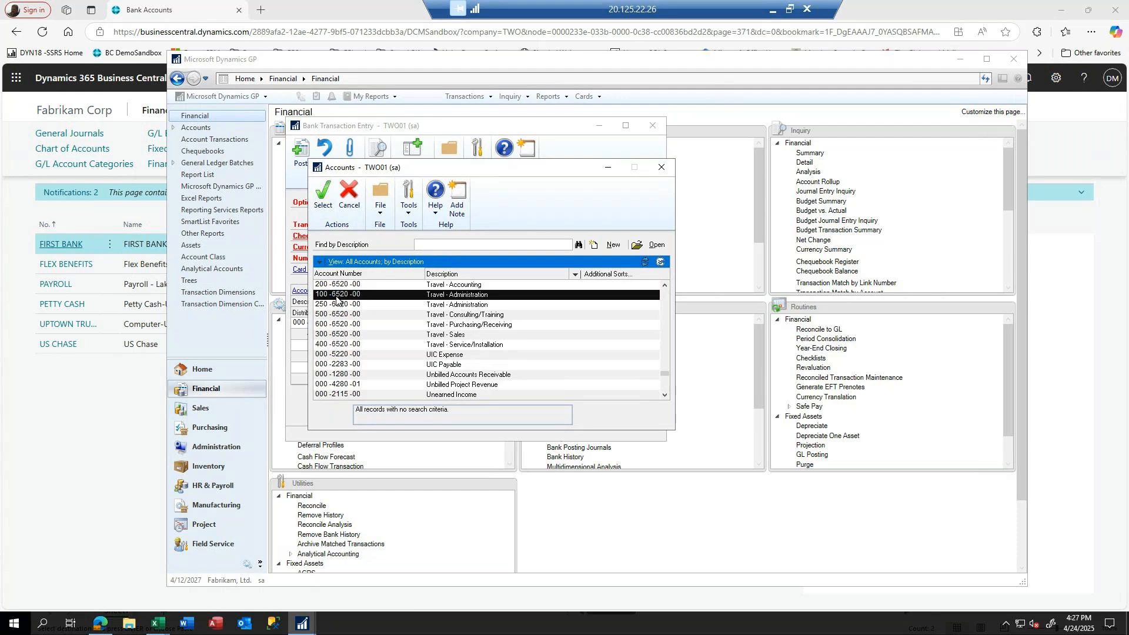
double_click(337, 295)
text(100.00)
key(Tab)
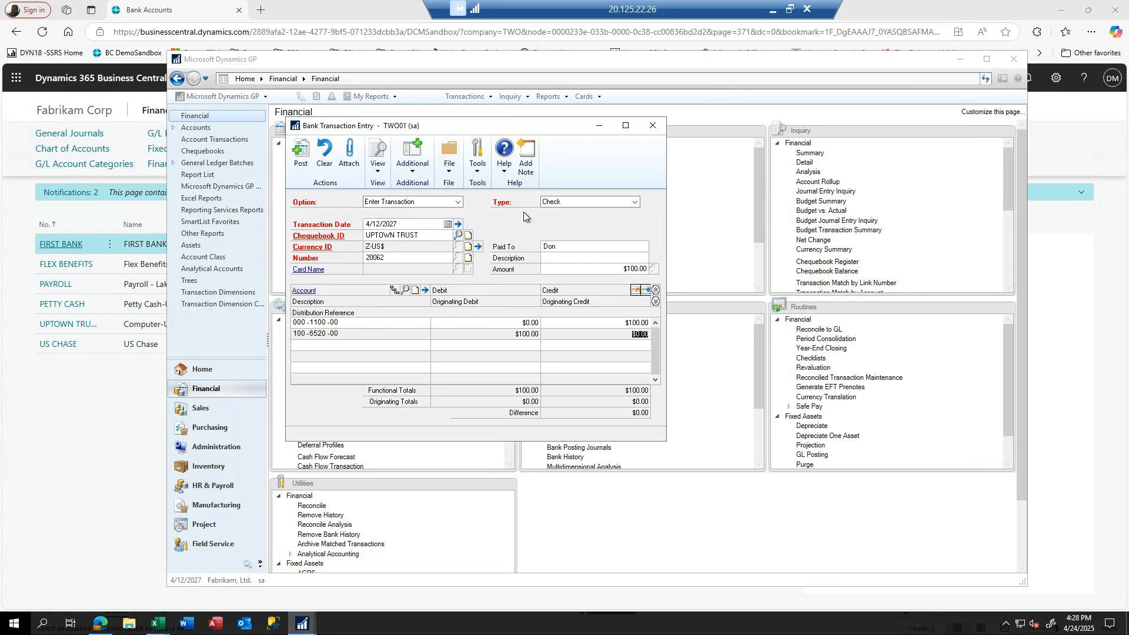
click(302, 150)
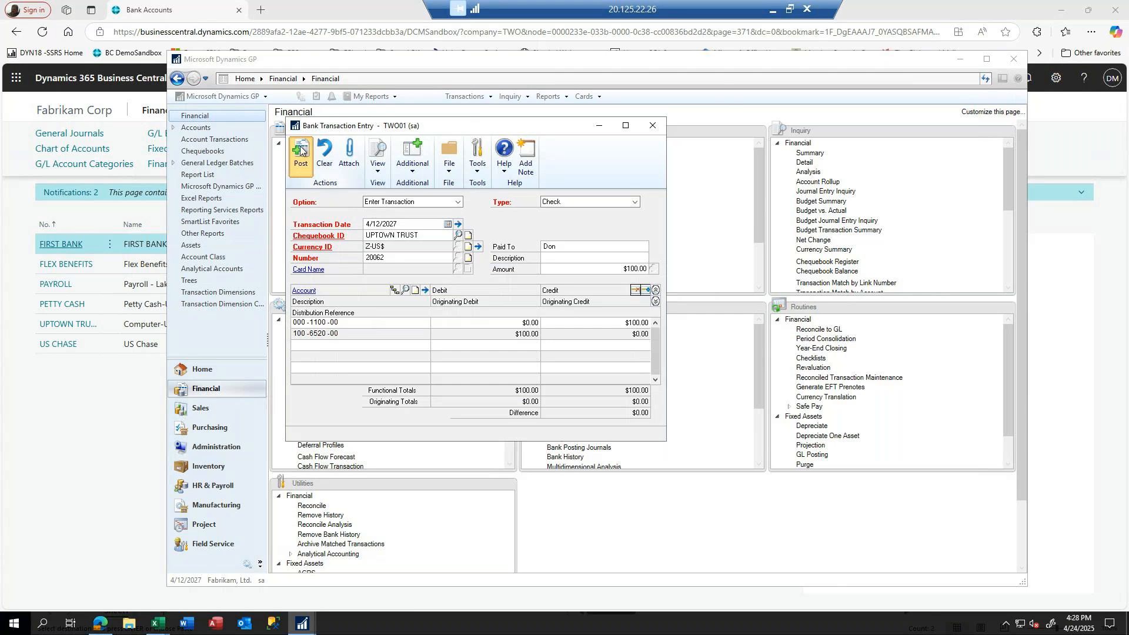
Close Bank Transaction Entry without printing the posting journal and switch to Business Central
click(652, 125)
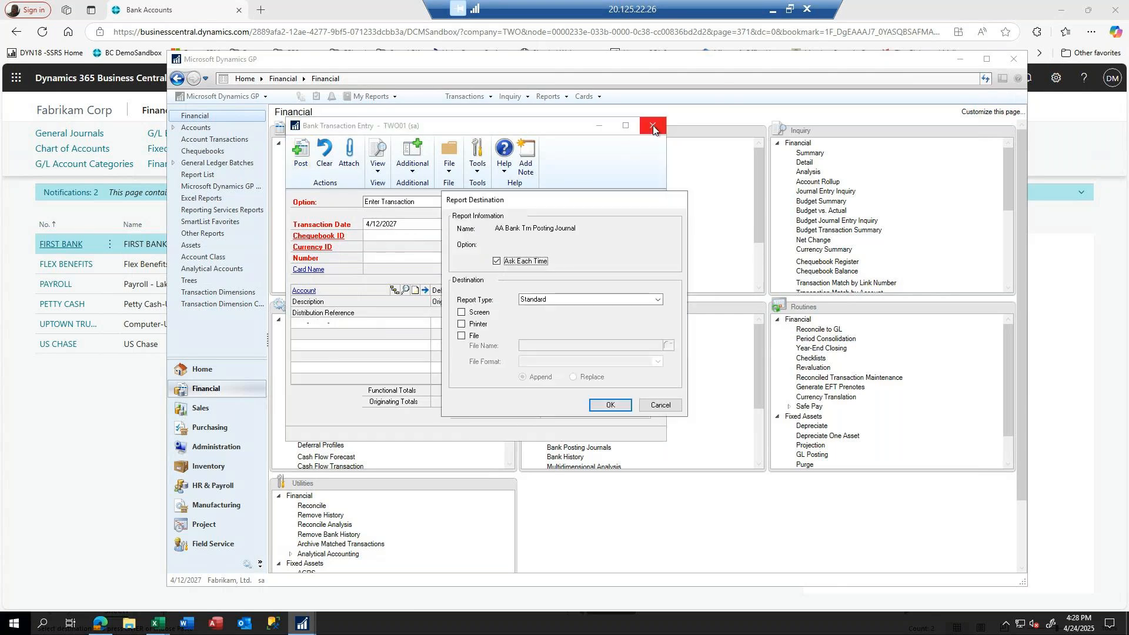
click(658, 407)
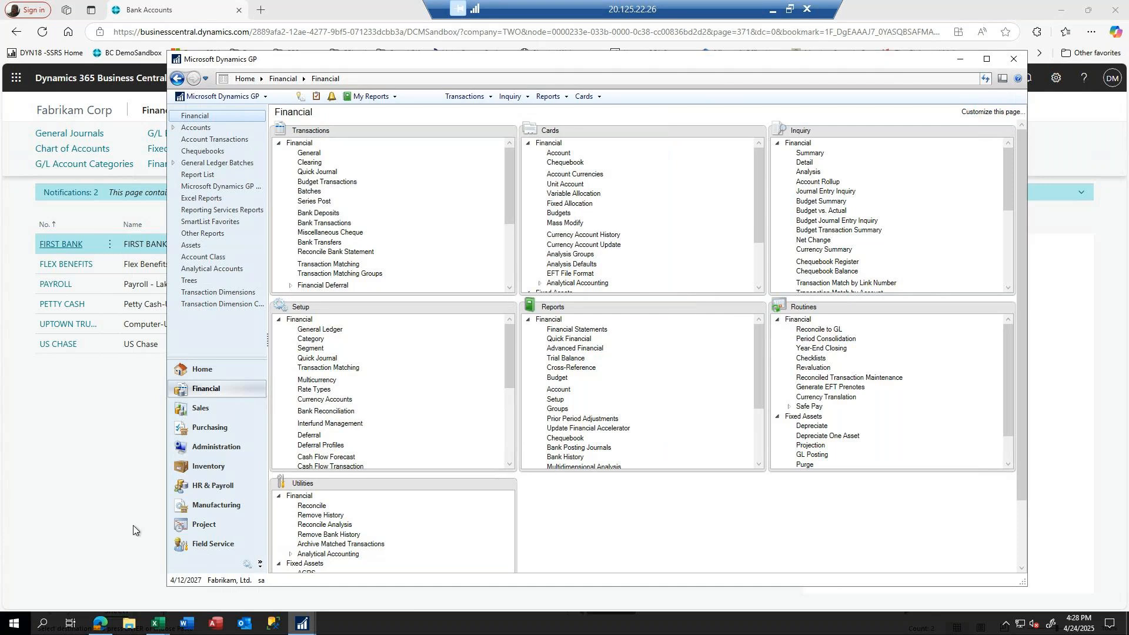
click(111, 533)
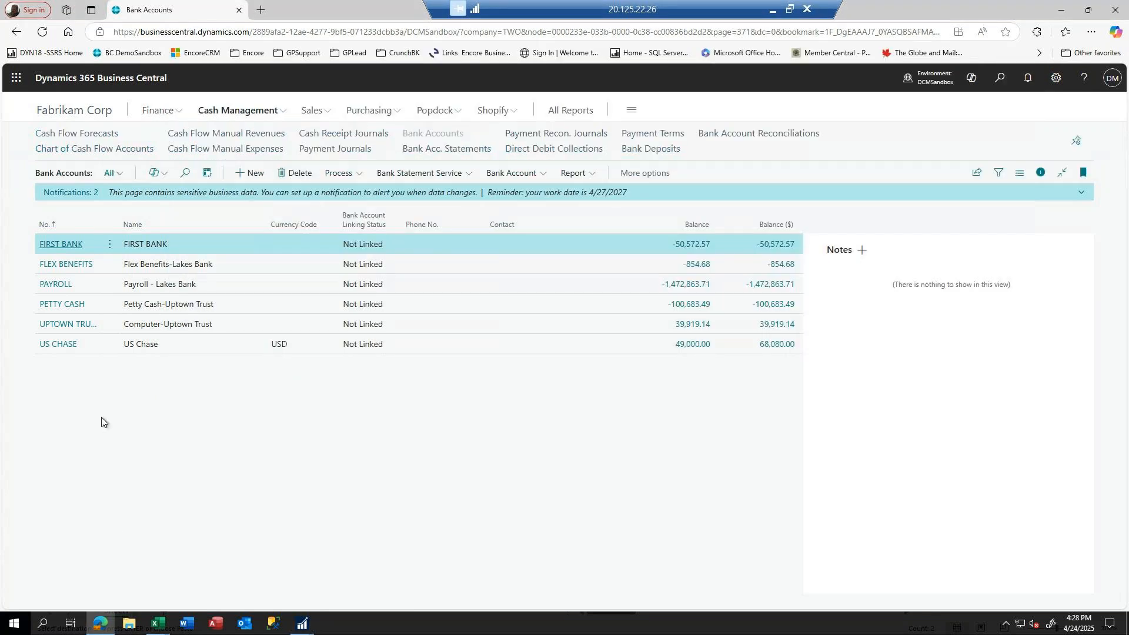
Open the TEST batch from the finance general journals
click(161, 112)
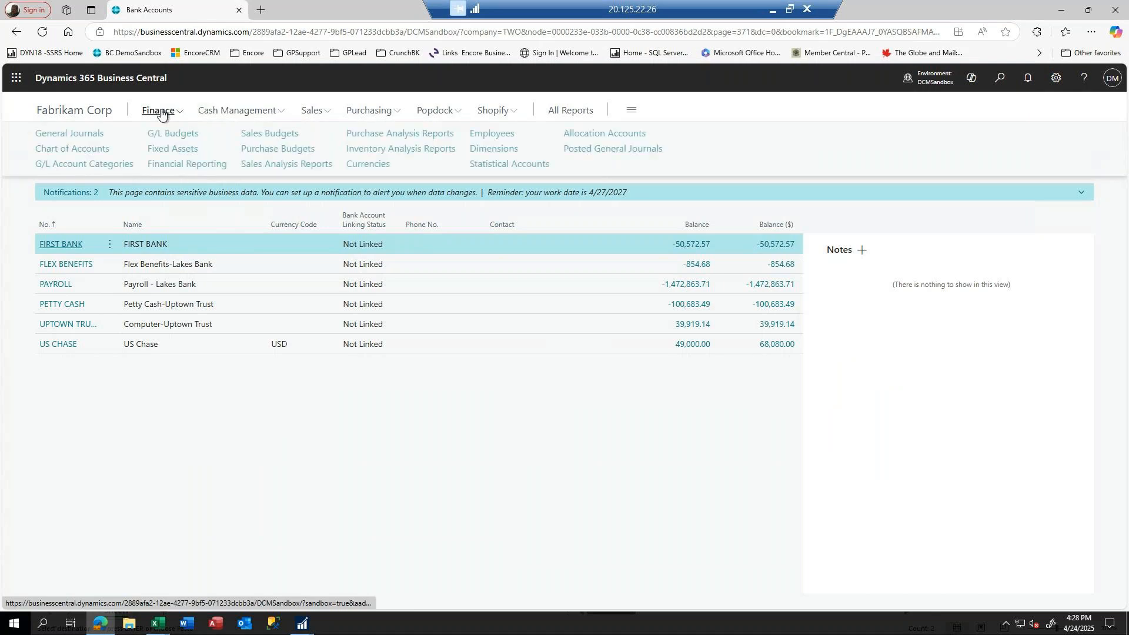
click(71, 134)
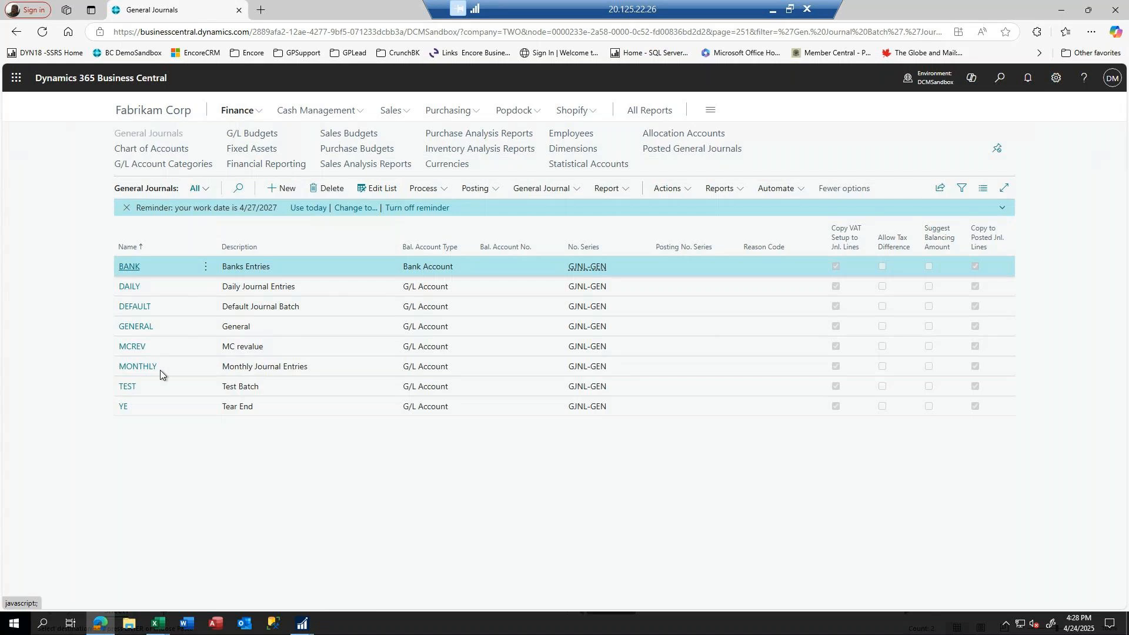
click(130, 393)
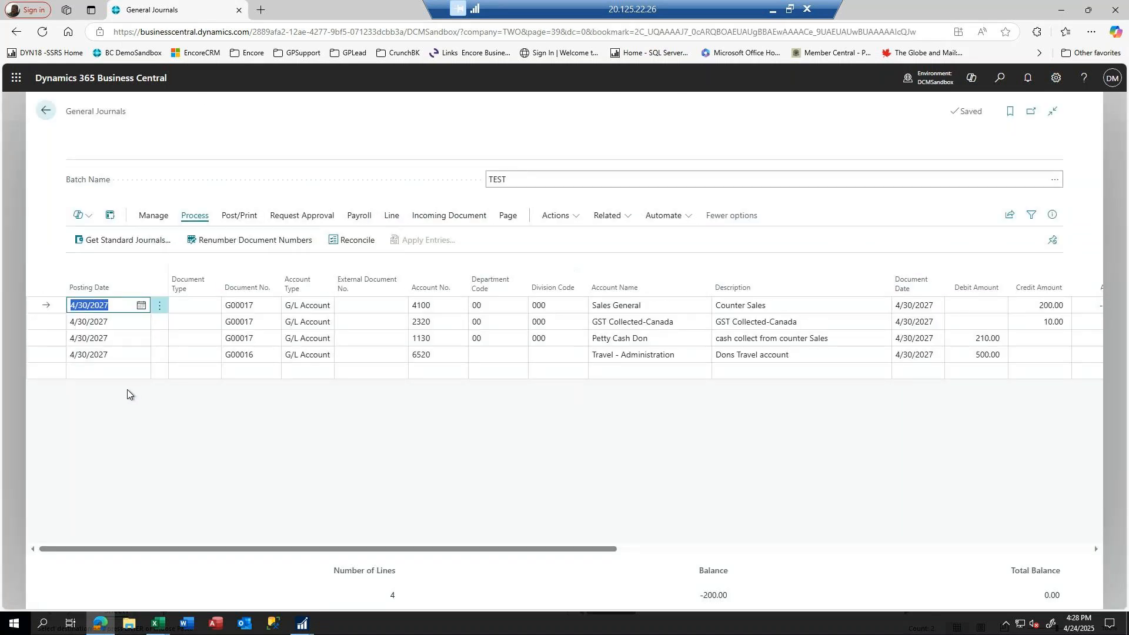
Add a journal line with document number G00018 and set its account type to Bank Account
click(80, 371)
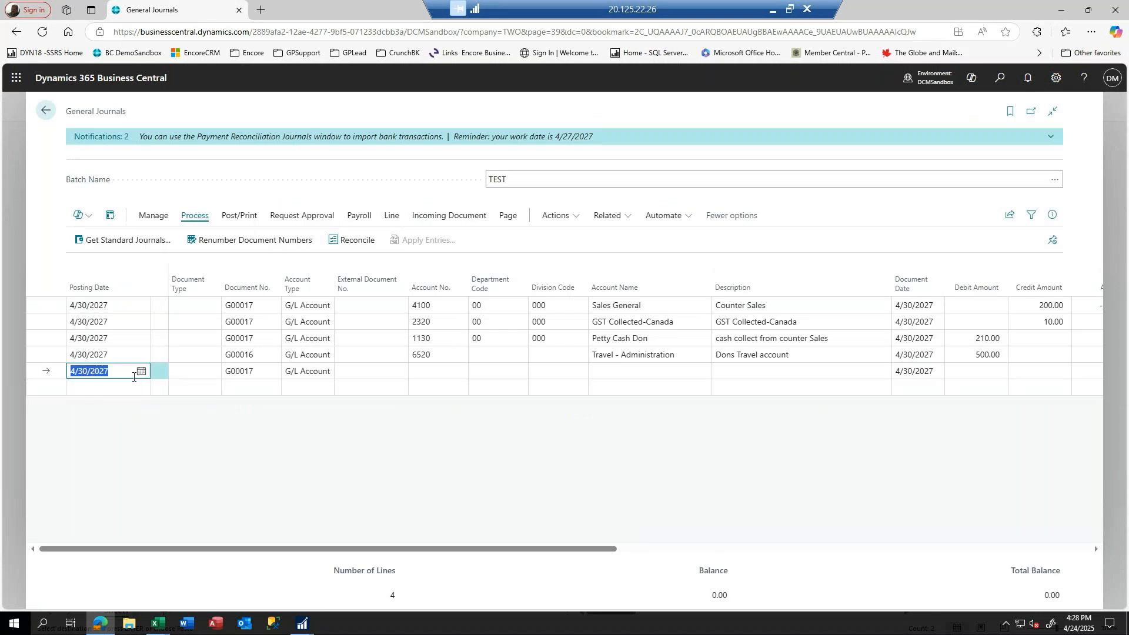
key(Tab)
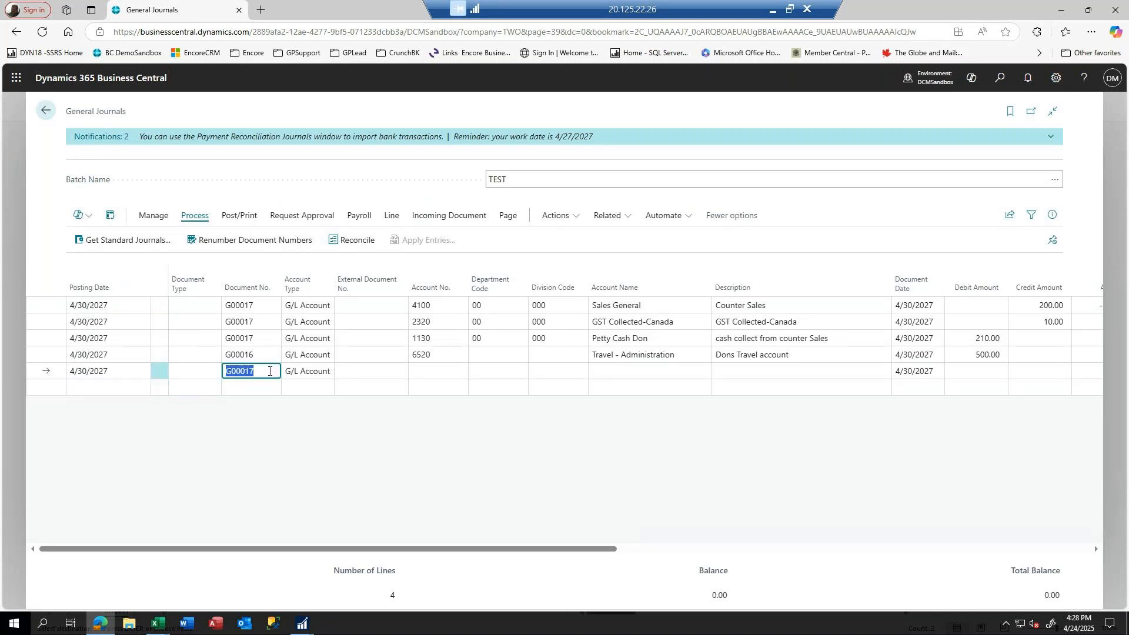
key(BackSpace)
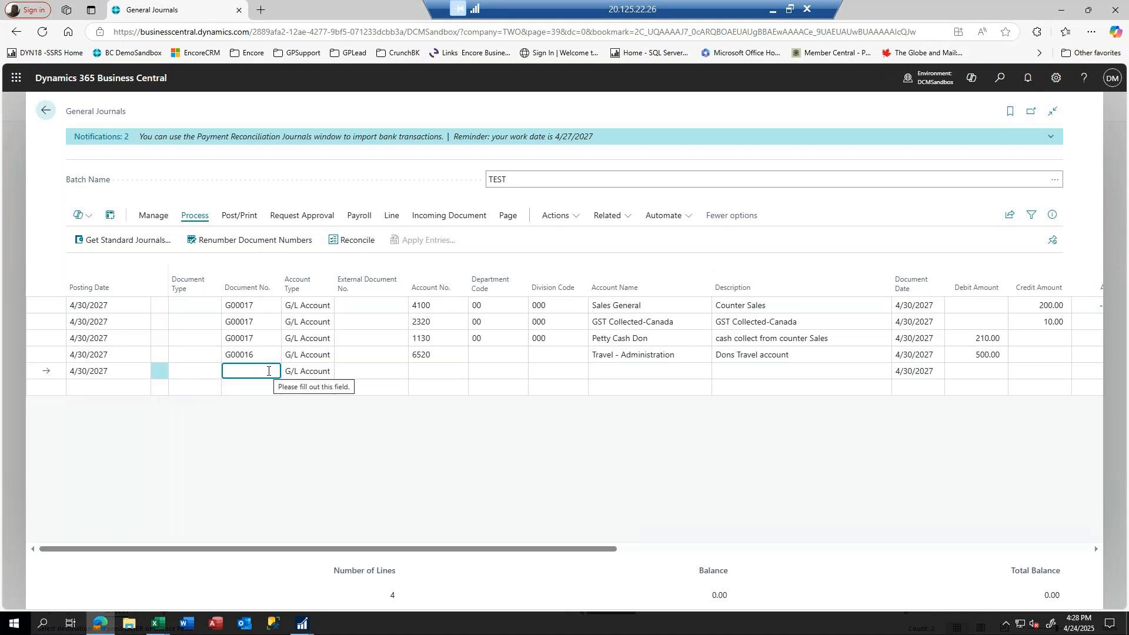
text(G00018)
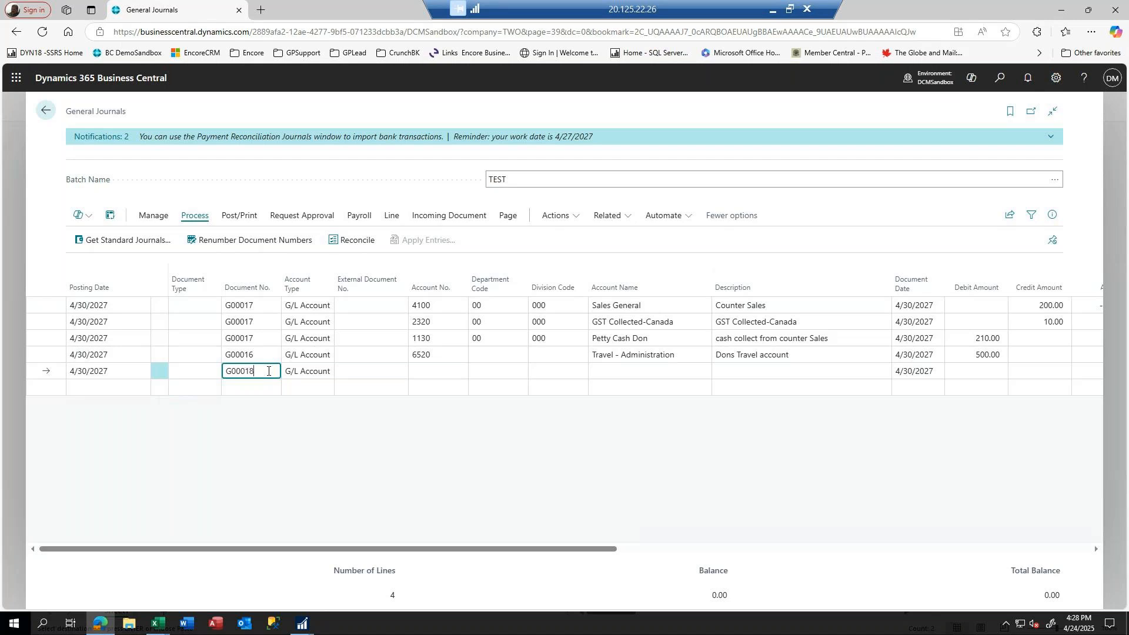
key(Tab)
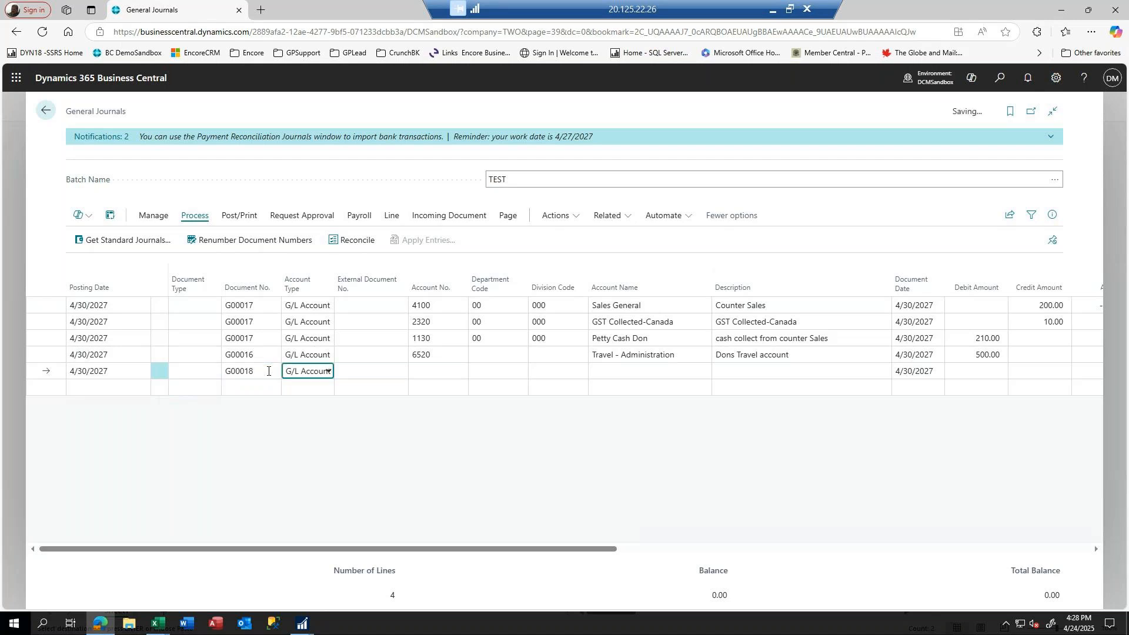
click(328, 372)
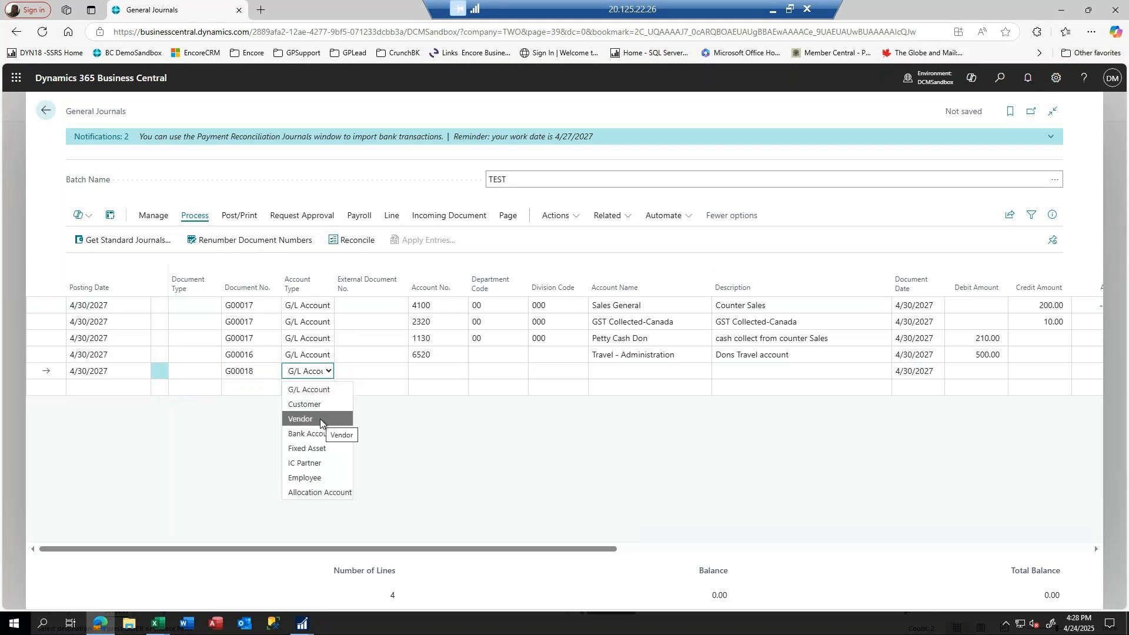
click(325, 438)
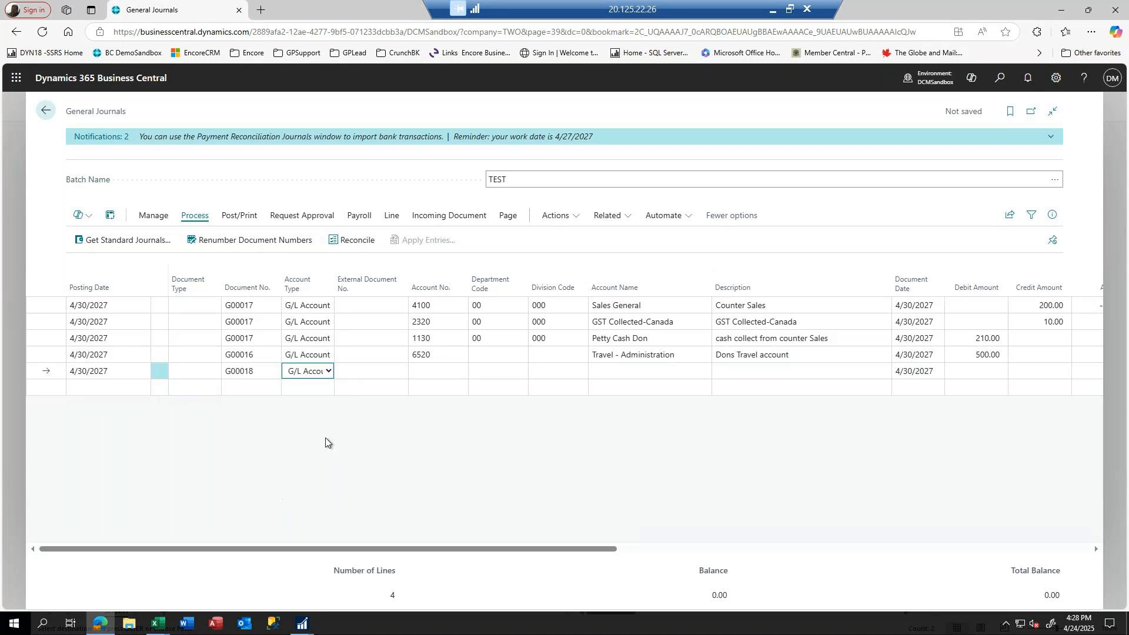
Set the new bank line's external document number to 1234CHK
click(364, 373)
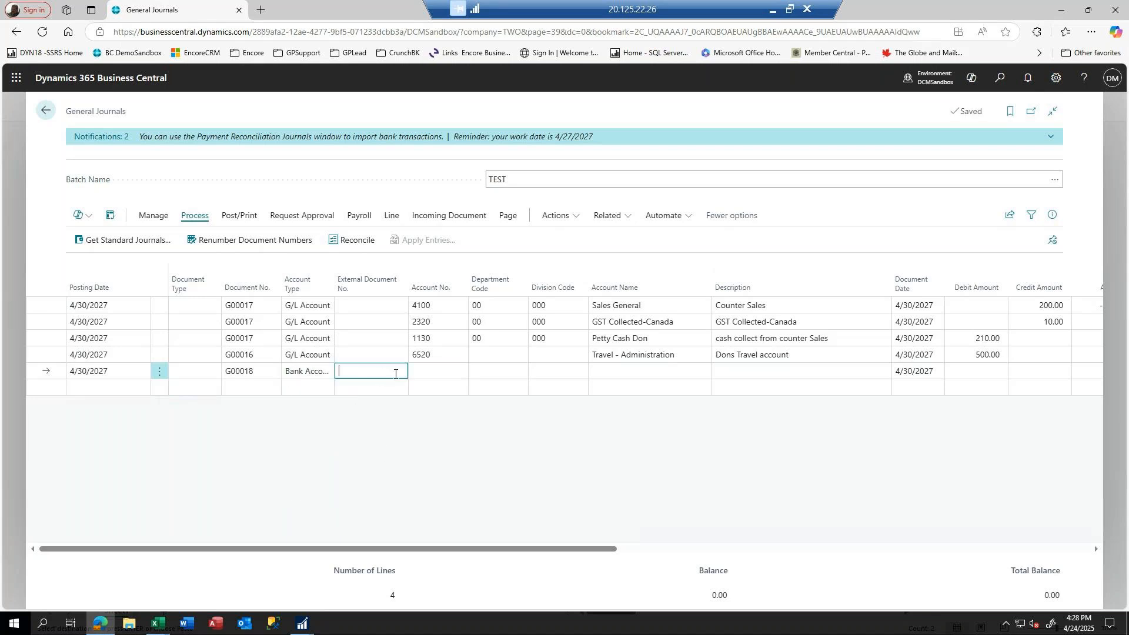
text(1234CHK)
key(Tab)
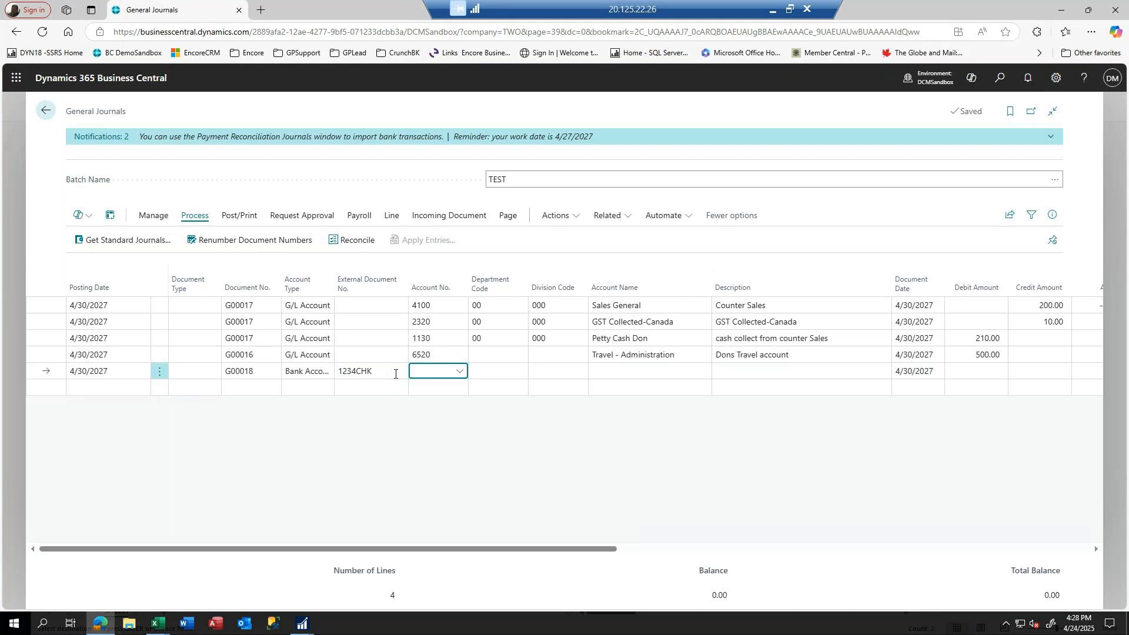
text(travel)
key(Tab)
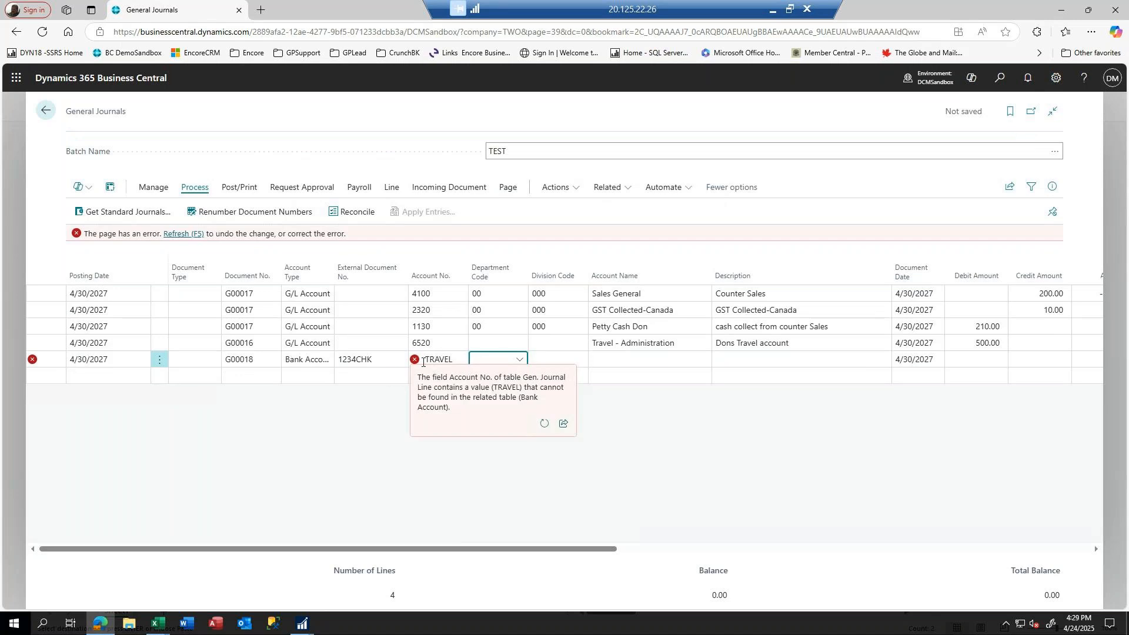
key(Tab)
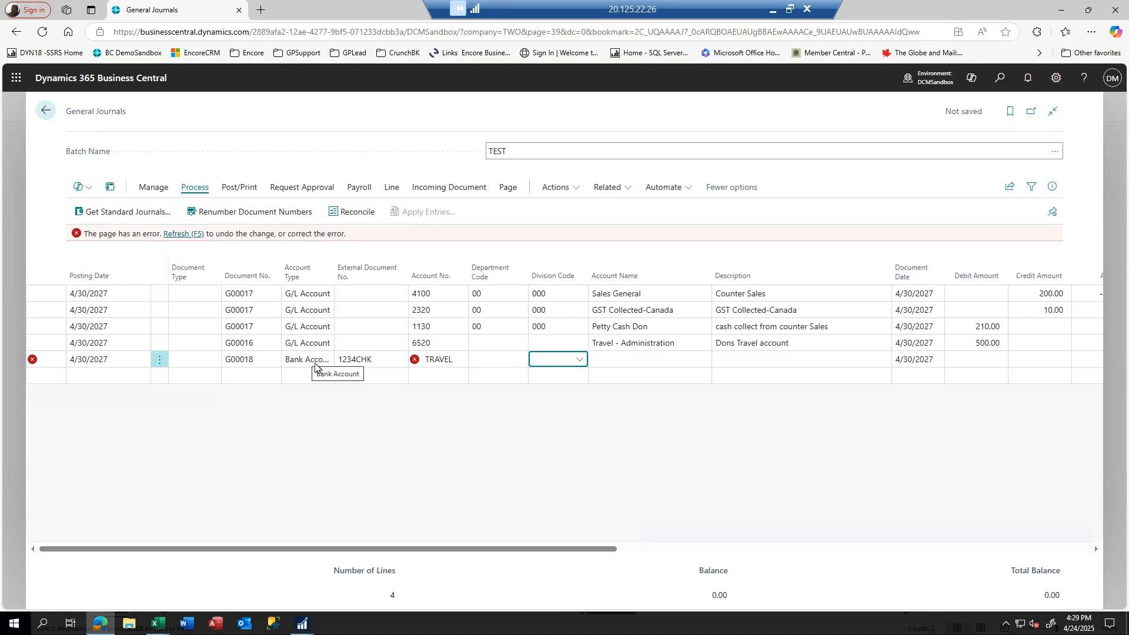
Choose FIRST BANK as the account number of the 1234CHK line
click(454, 357)
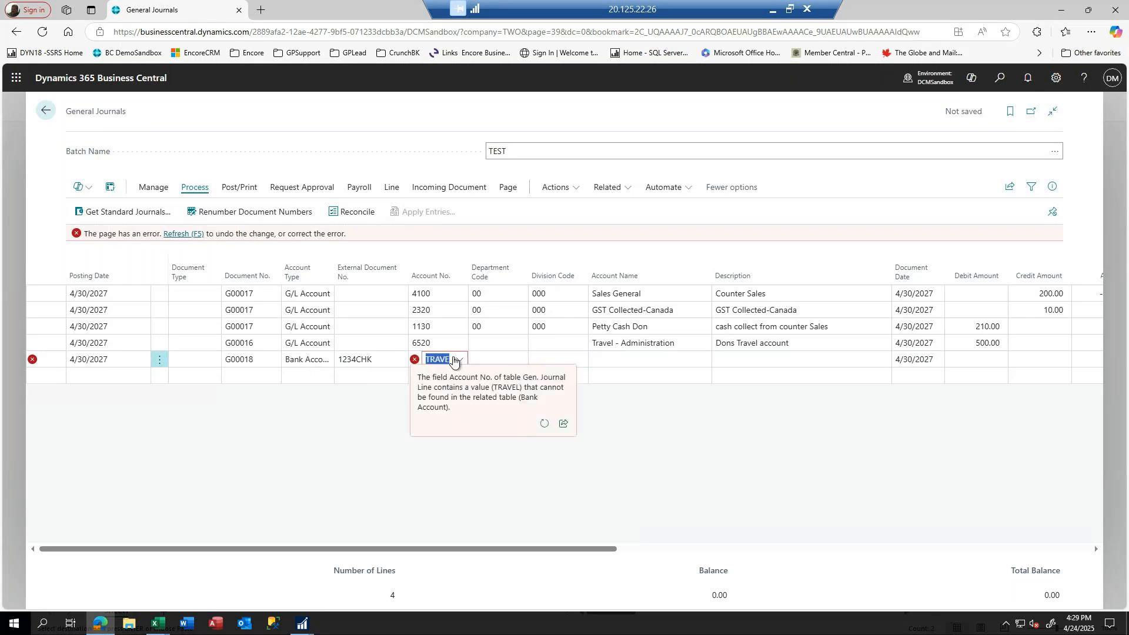
click(459, 359)
click(459, 361)
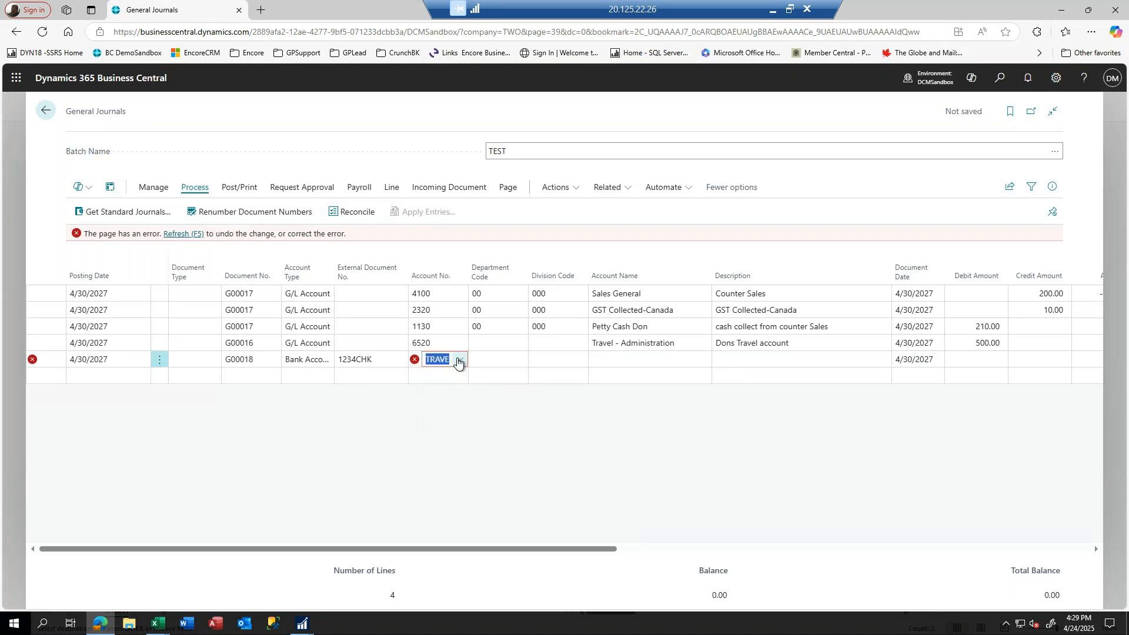
click(457, 360)
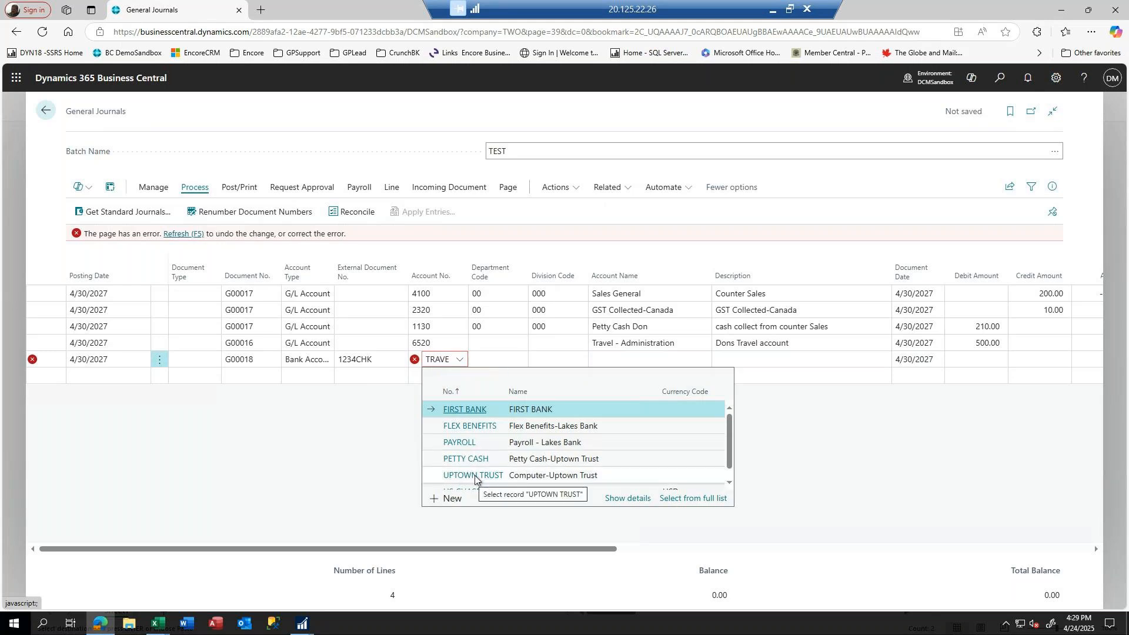
click(469, 411)
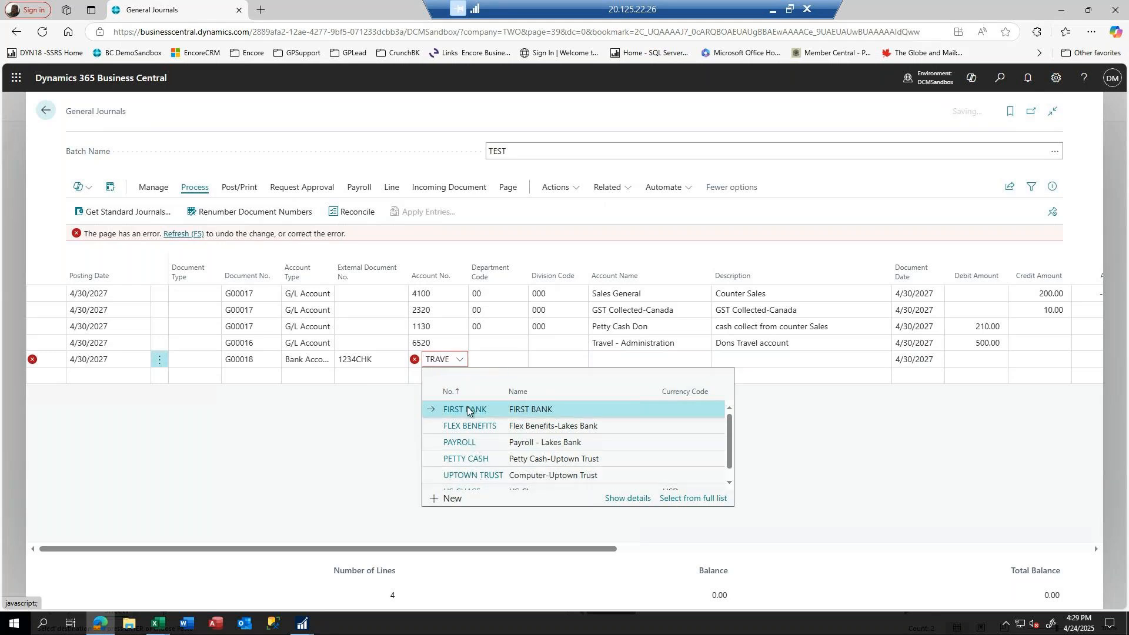
key(Tab)
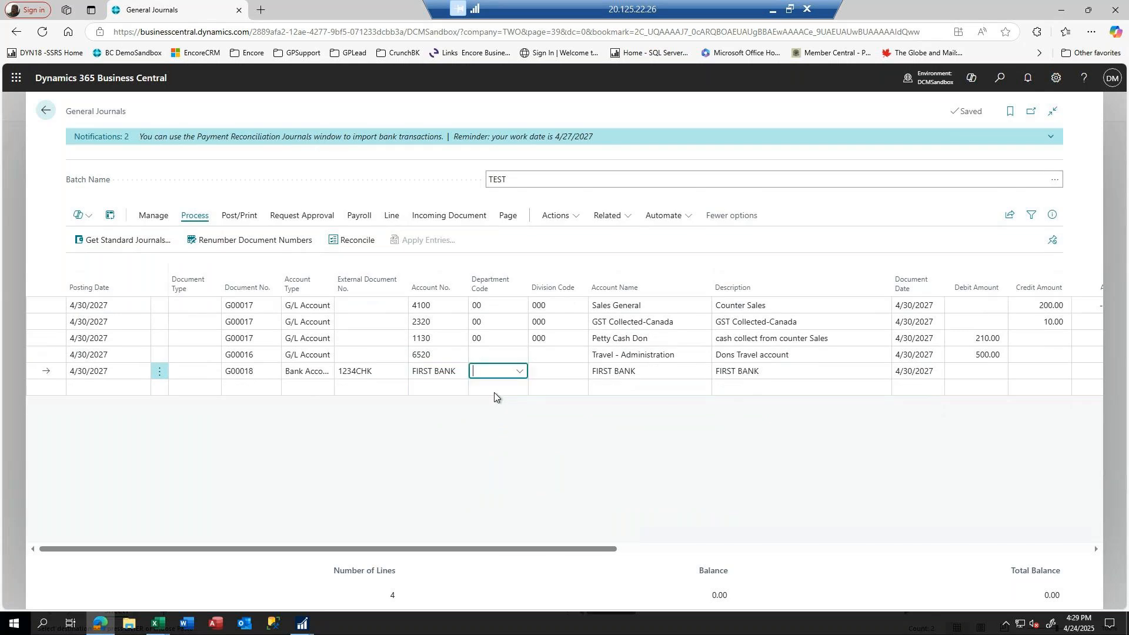
Enter a credit amount of 100.00 on the FIRST BANK line and advance to its balancing account type
key(Tab)
key(Tab)
key(Tab)
key(Tab)
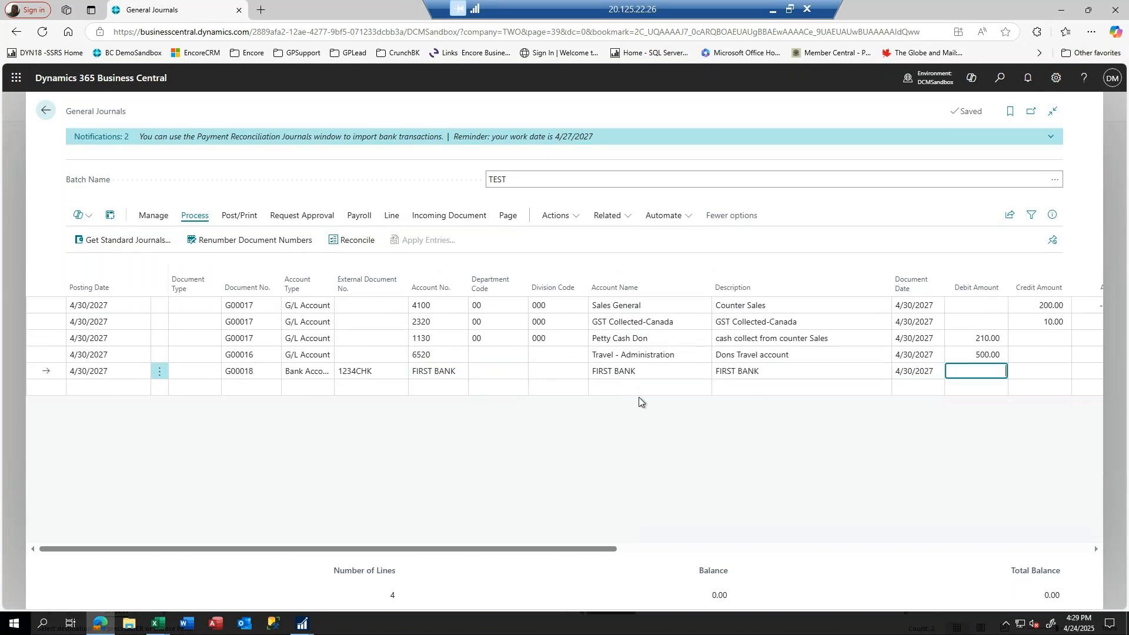
key(Tab)
text(100)
key(Tab)
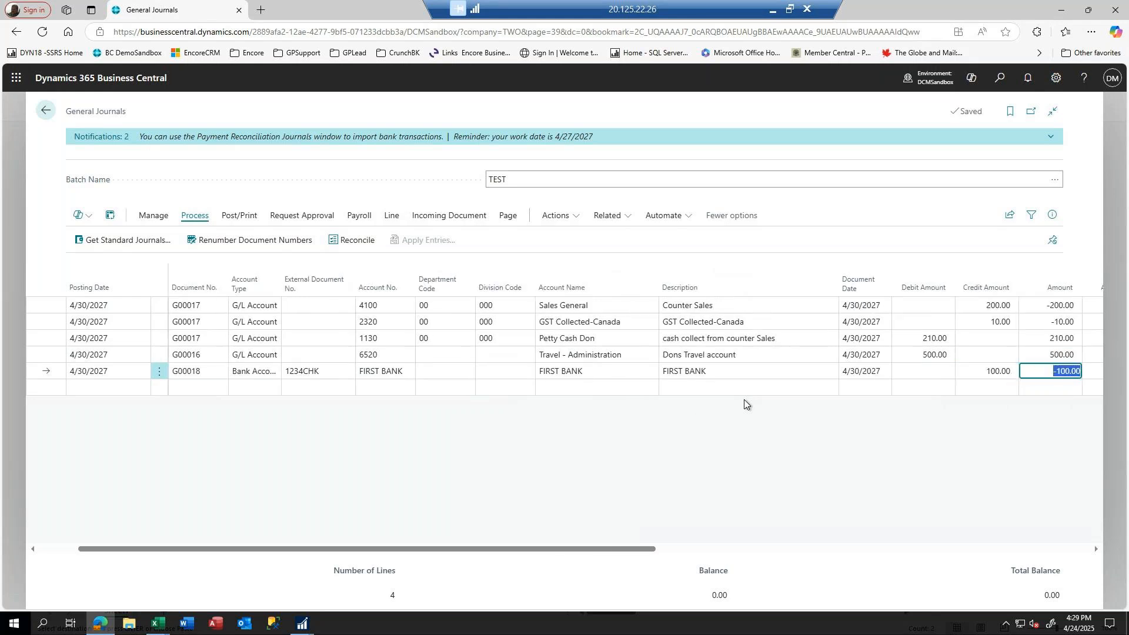
key(Tab)
key(Tab)
key(Tab)
key(Tab)
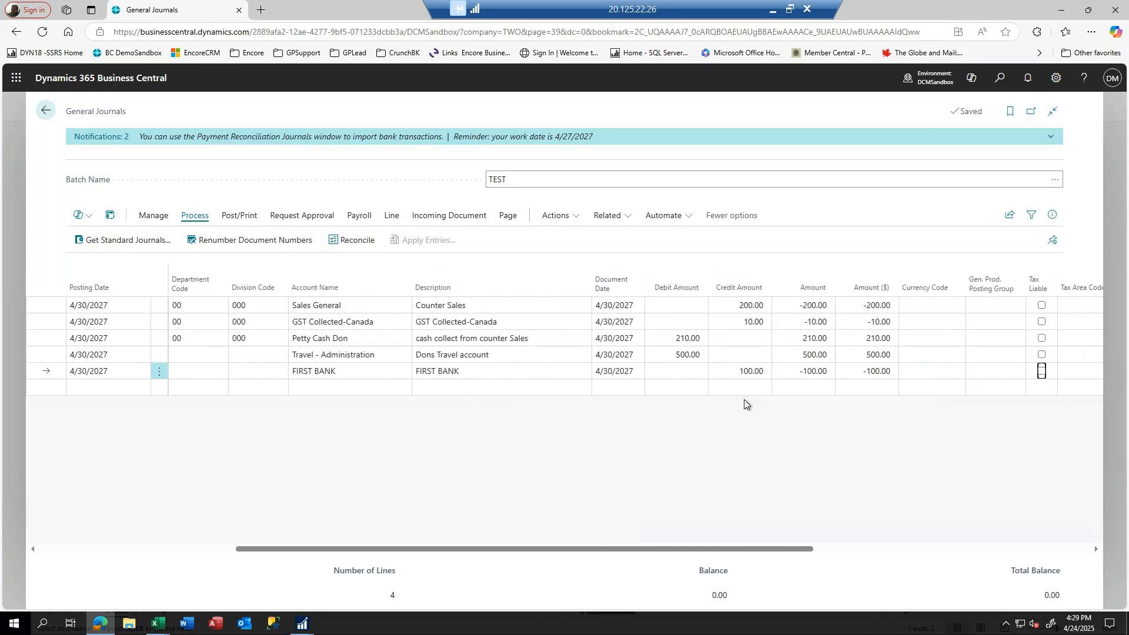
key(Tab)
key(Tab)
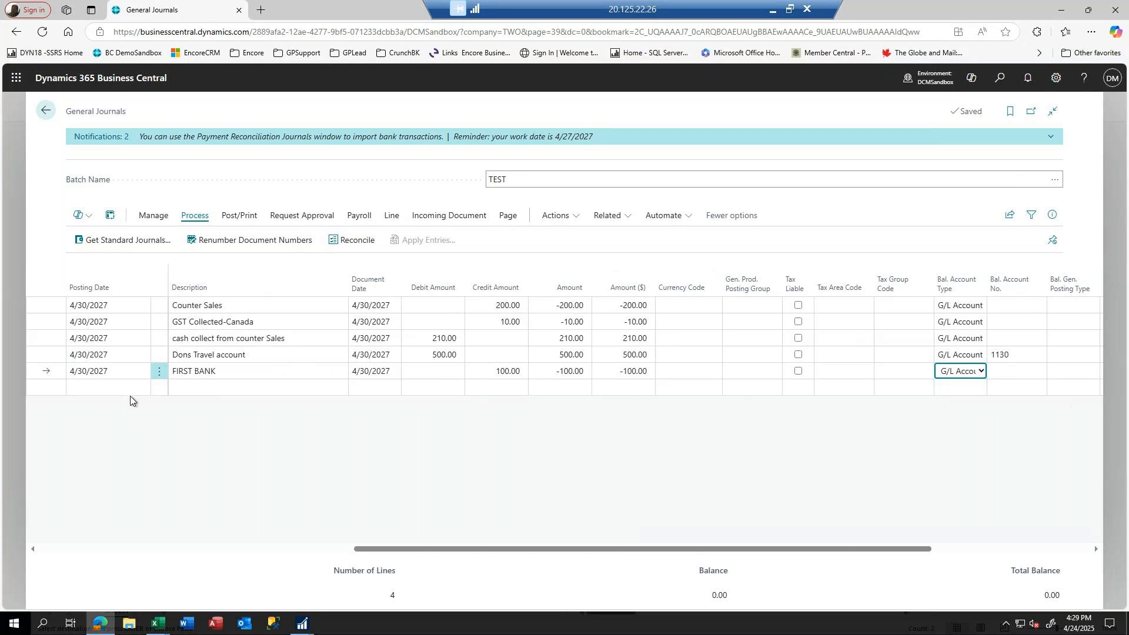
Add a second journal line under document number G00018 with account type G/L Account
click(105, 388)
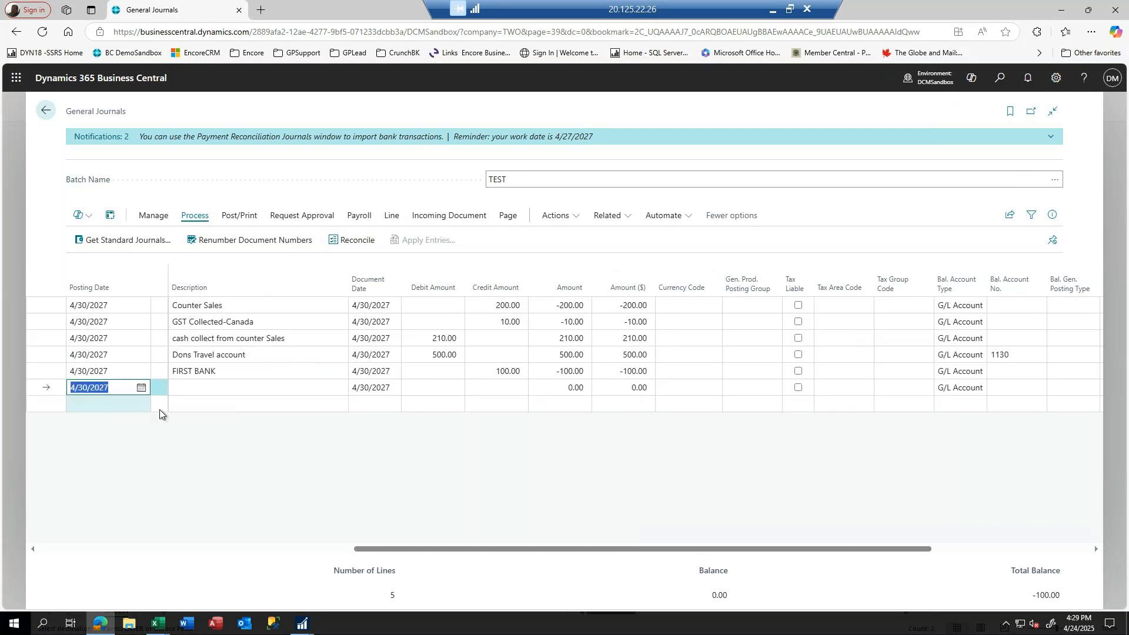
key(Tab)
key(Tab)
key(Tab)
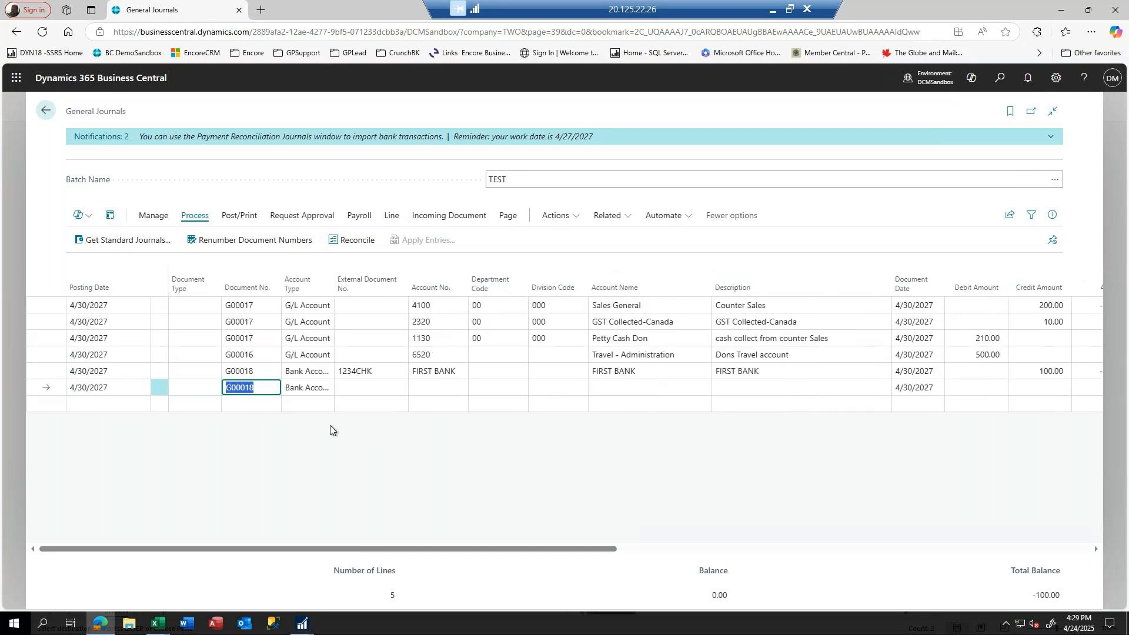
click(328, 389)
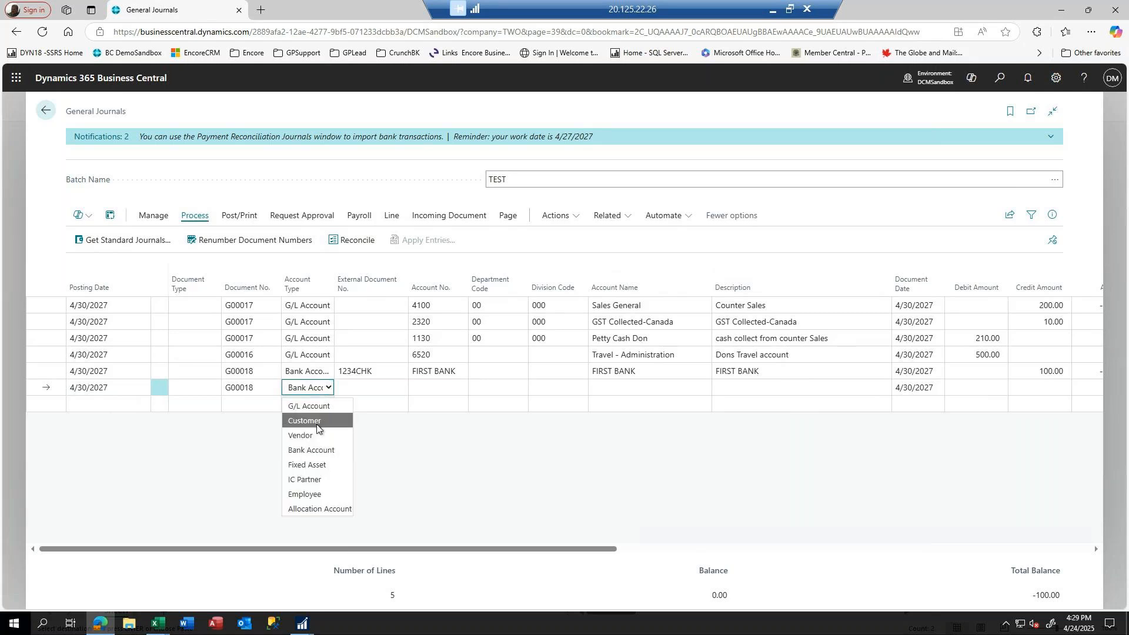
click(312, 408)
Look up the travel account and set the second G00018 line's account number to 6520, Travel - Administration
key(Tab)
key(Tab)
text(travel)
key(Tab)
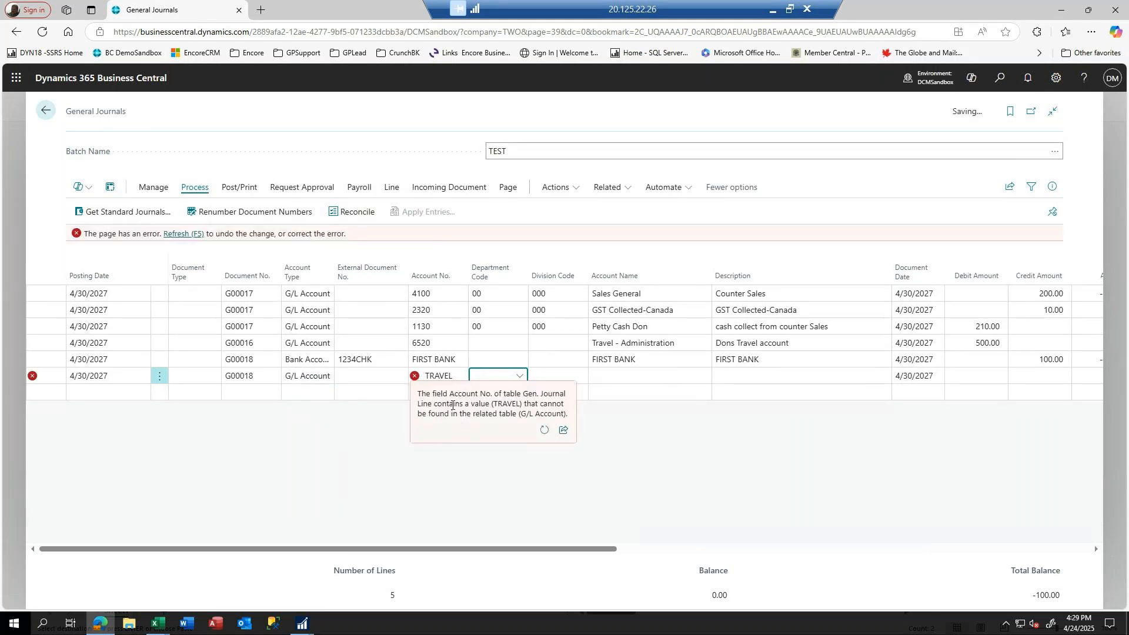
click(449, 377)
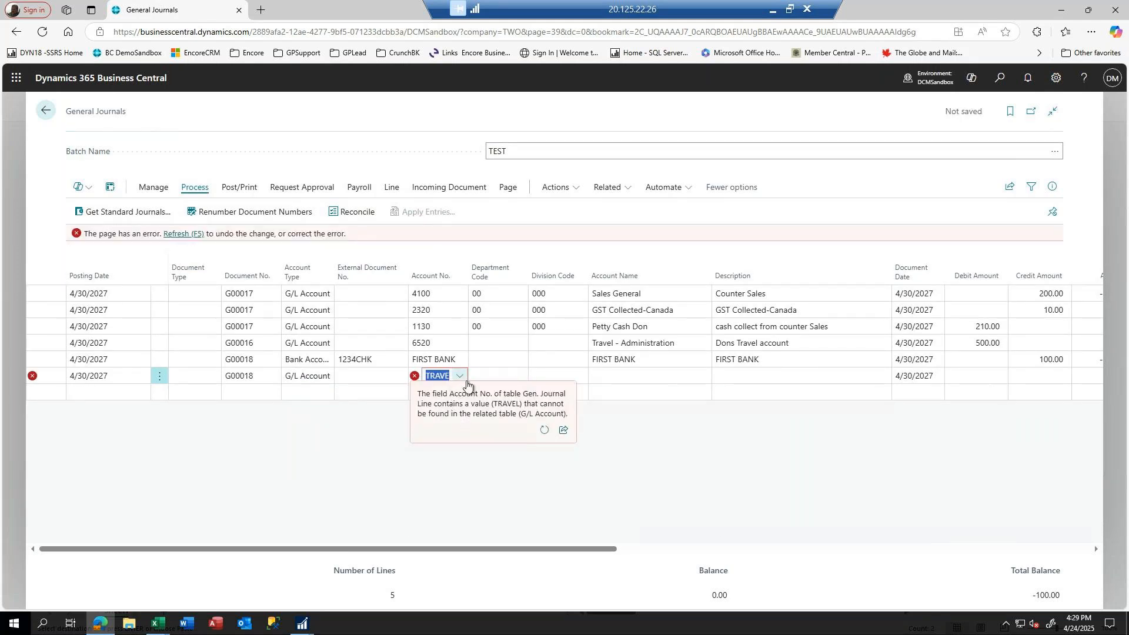
text(tra)
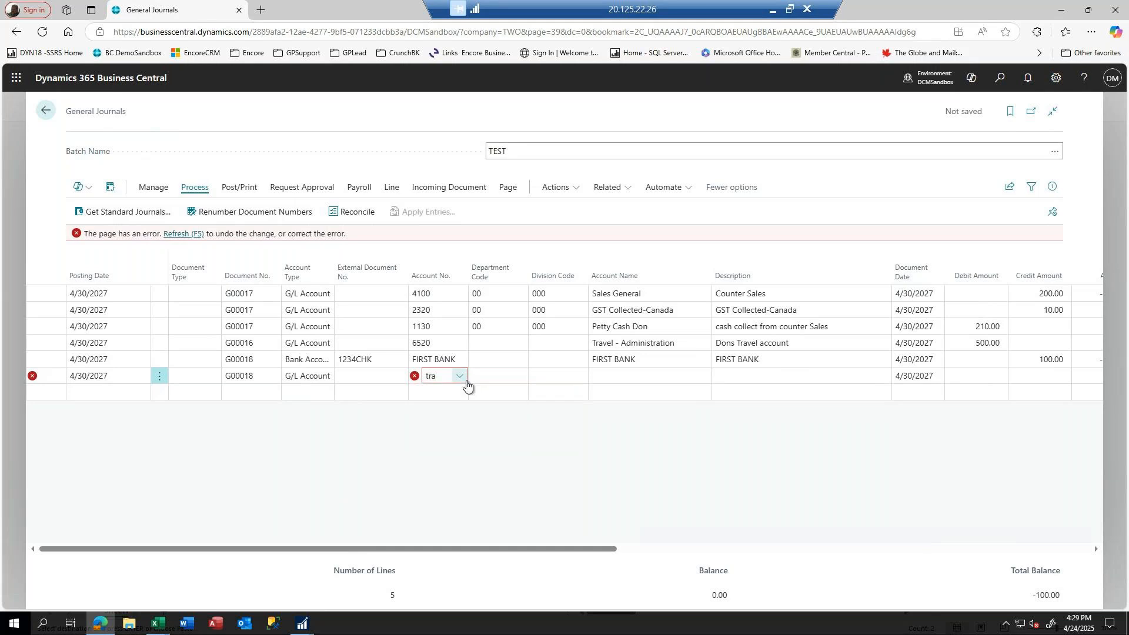
text(ve)
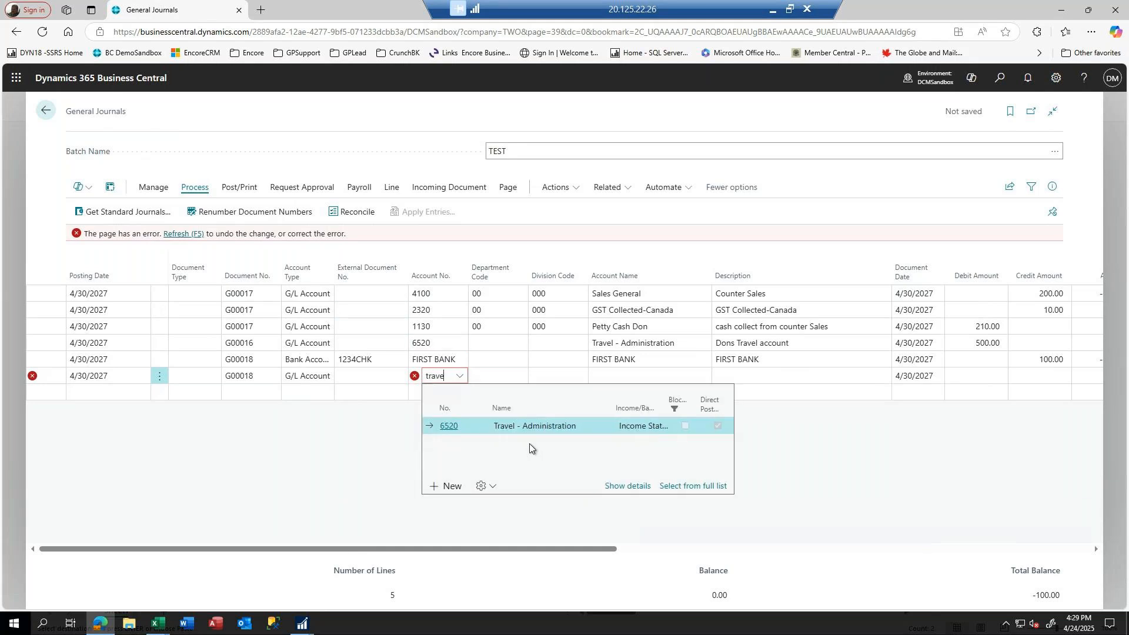
click(450, 425)
key(Tab)
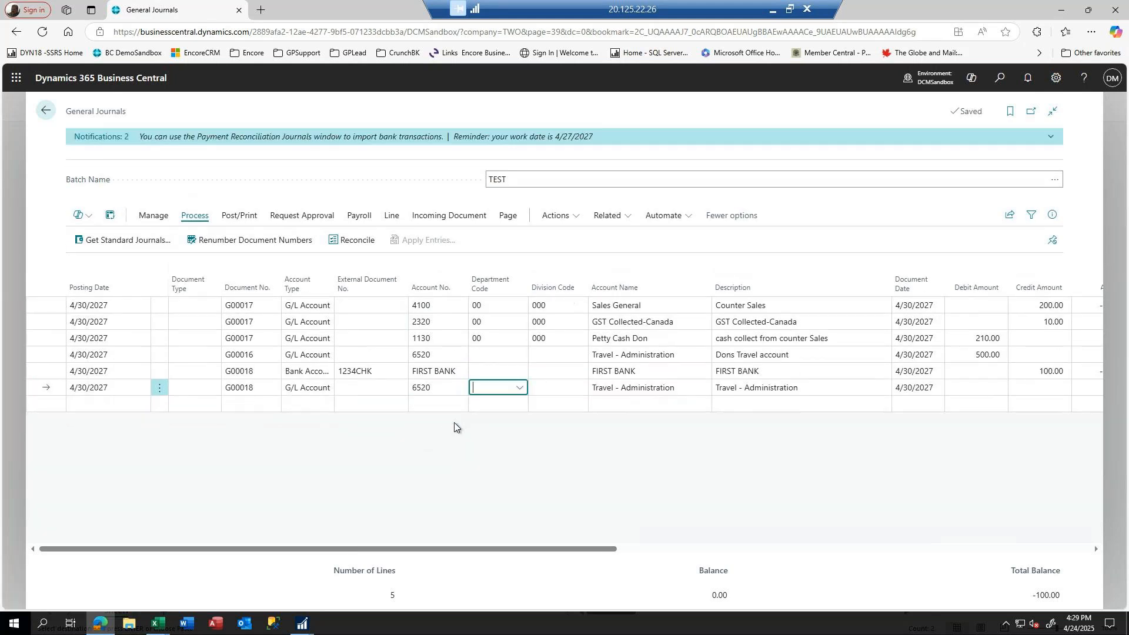
Complete the second G00018 line with department code 00, division code 100 and a debit amount of 100.00
text(00)
key(Tab)
text(100)
key(Tab)
key(Tab)
key(Tab)
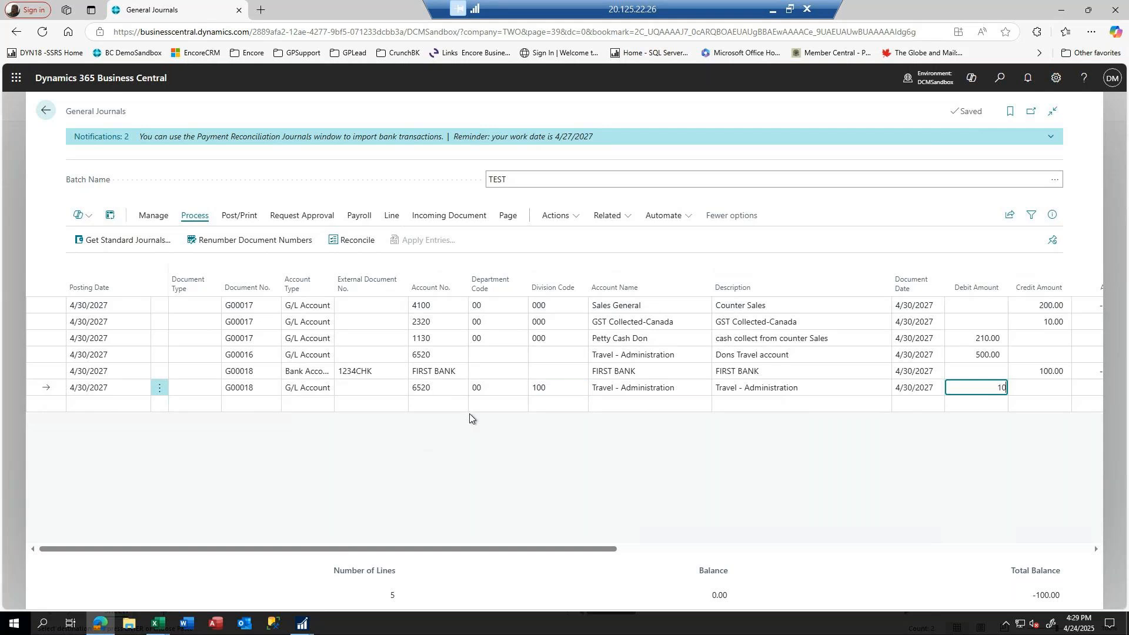
key(Tab)
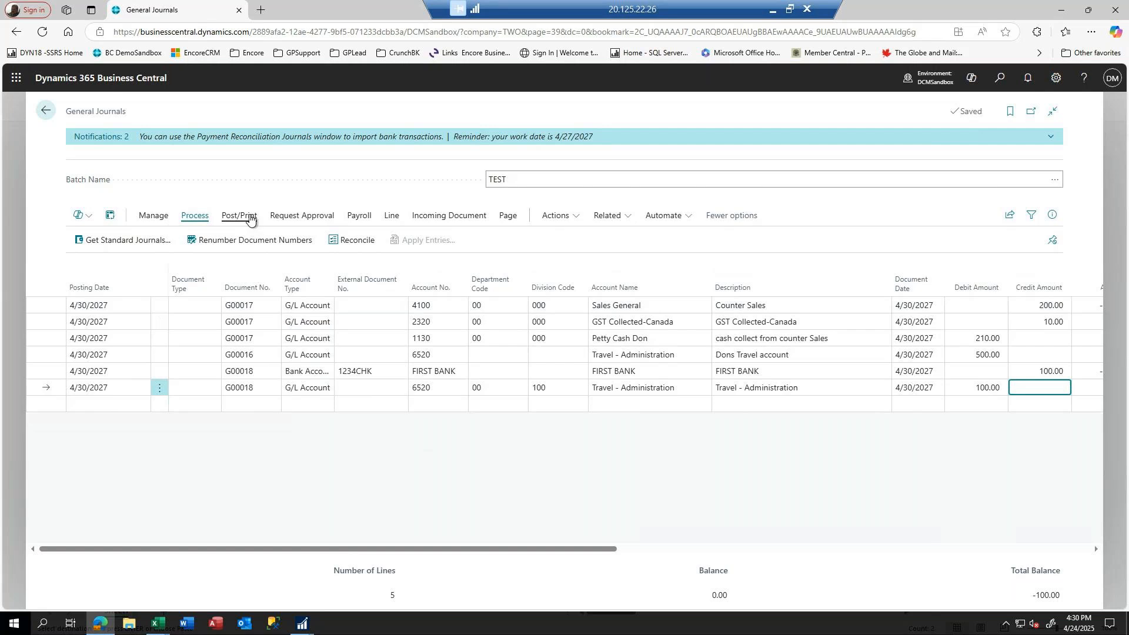
Preview the posting of the TEST batch, examine its bank account ledger and G/L entries, and return to the general journal batches
click(240, 227)
click(165, 241)
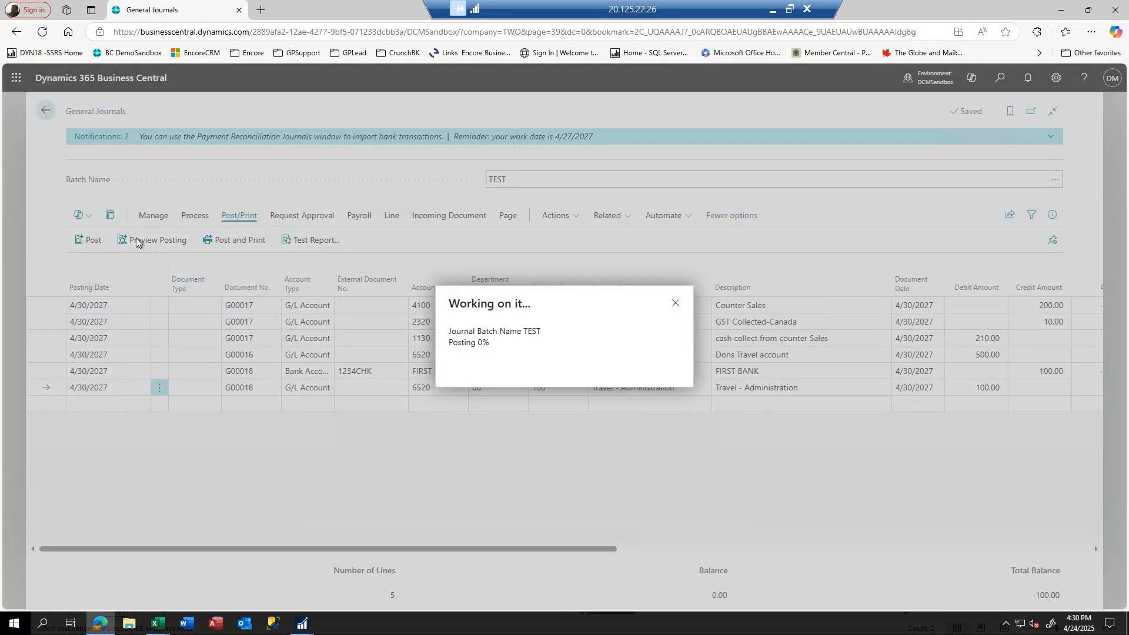
click(615, 384)
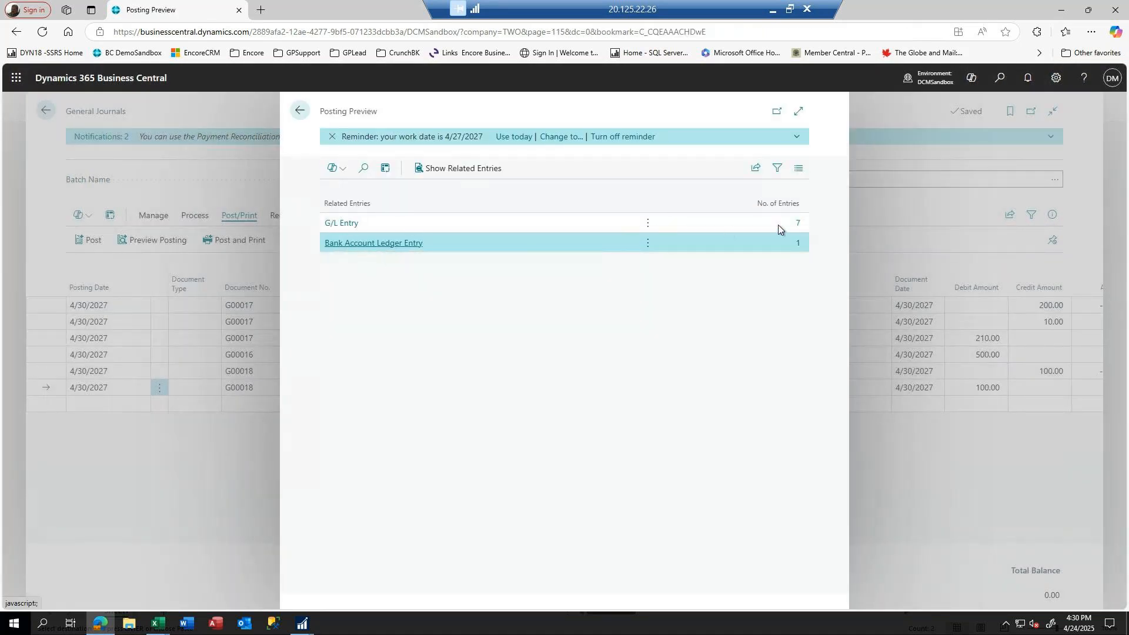
click(359, 242)
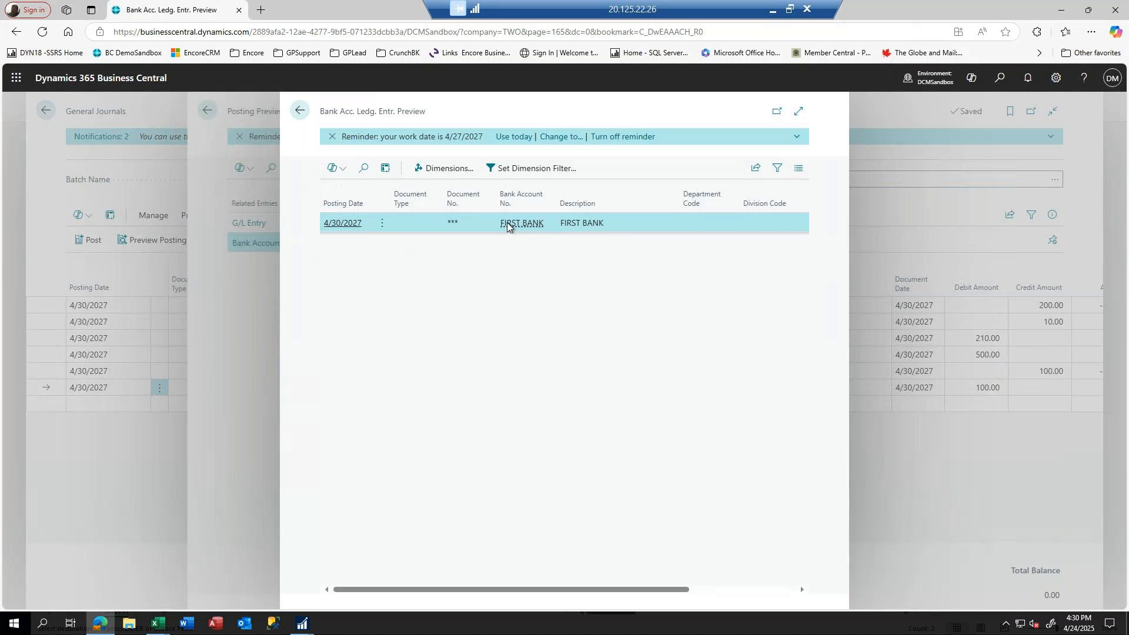
click(299, 117)
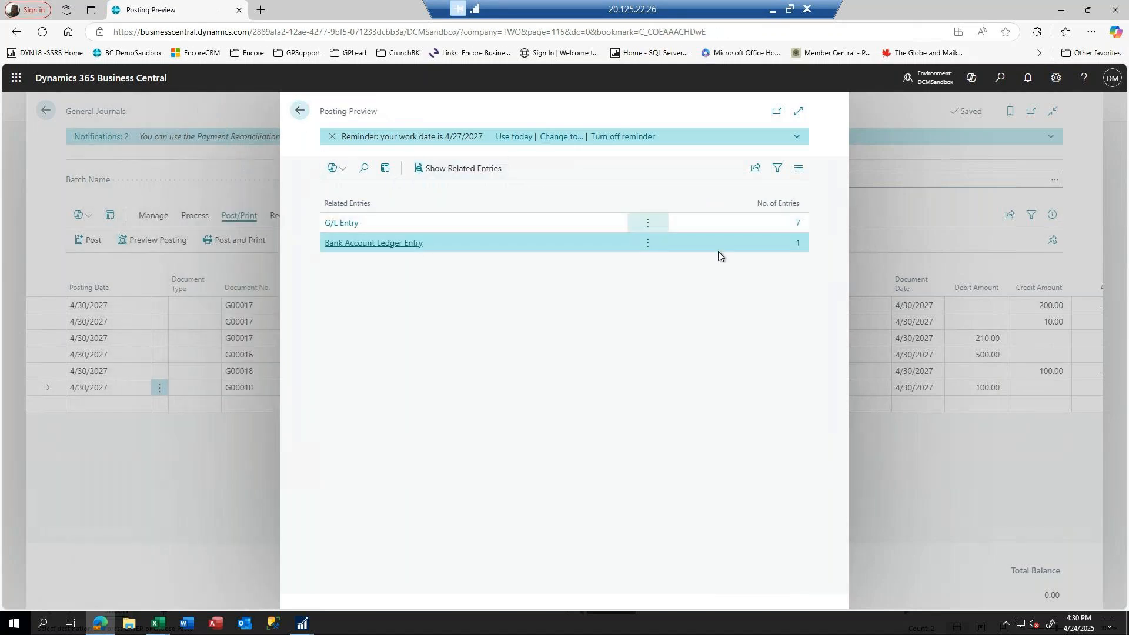
click(337, 224)
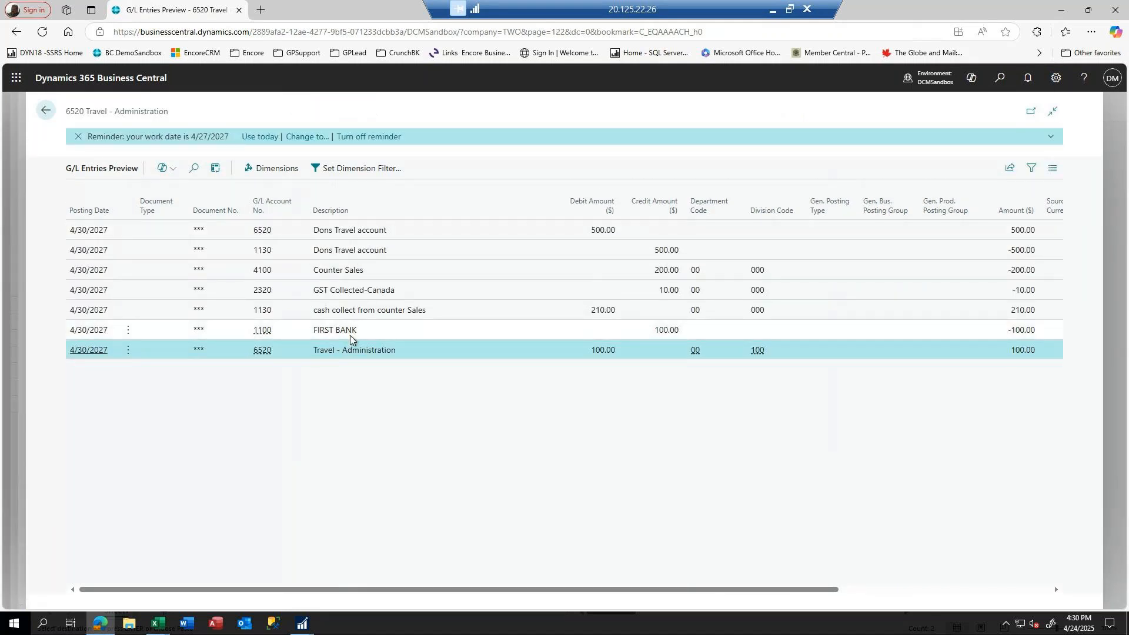
click(46, 111)
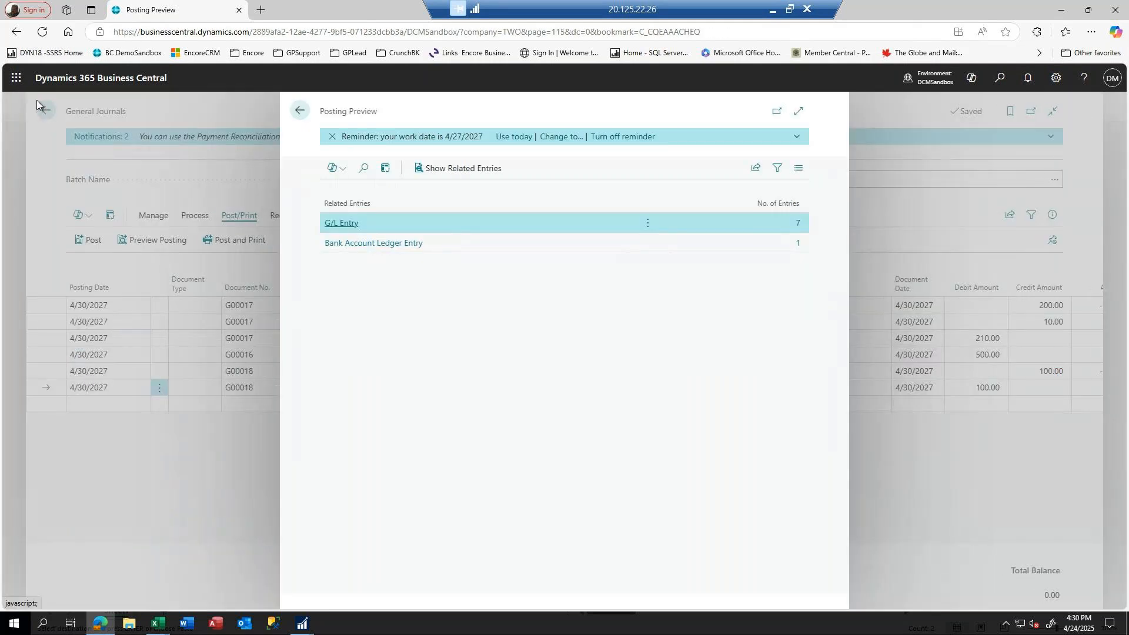
click(46, 111)
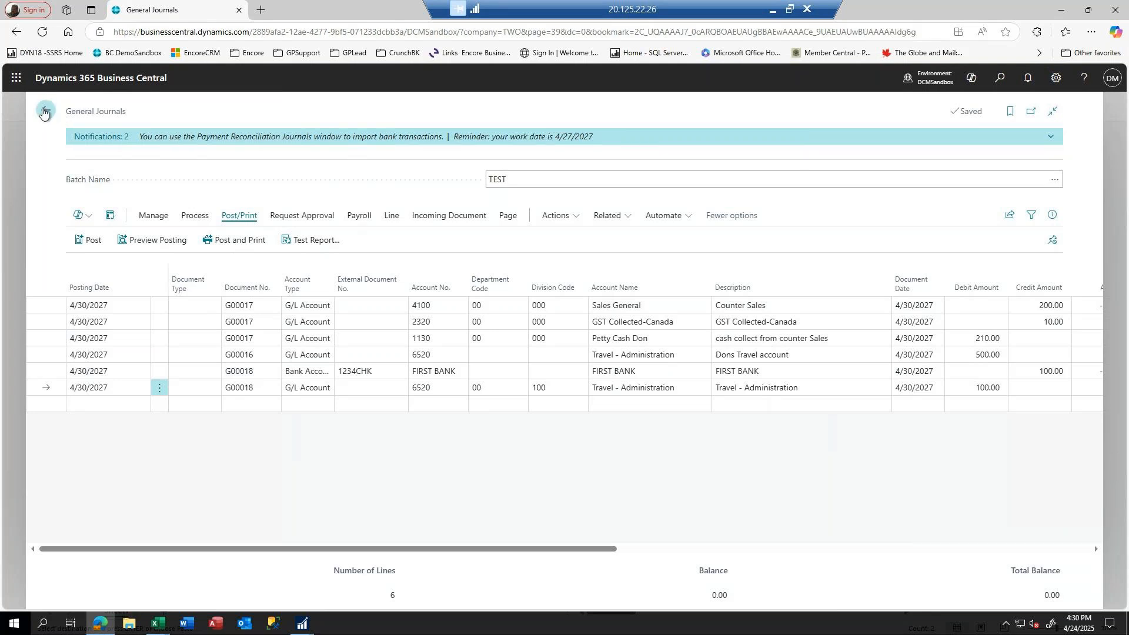
click(43, 110)
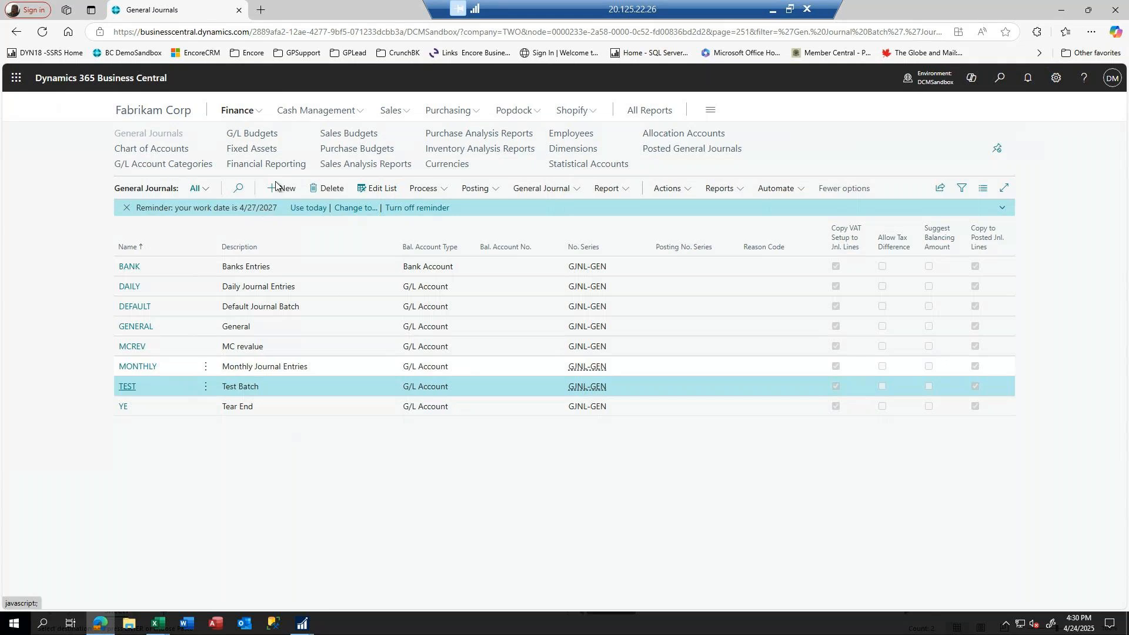
Switch to Dynamics GP, start a bank statement reconciliation for chequebook FIRST BANK and view its selectable transactions
mouse_move(307, 626)
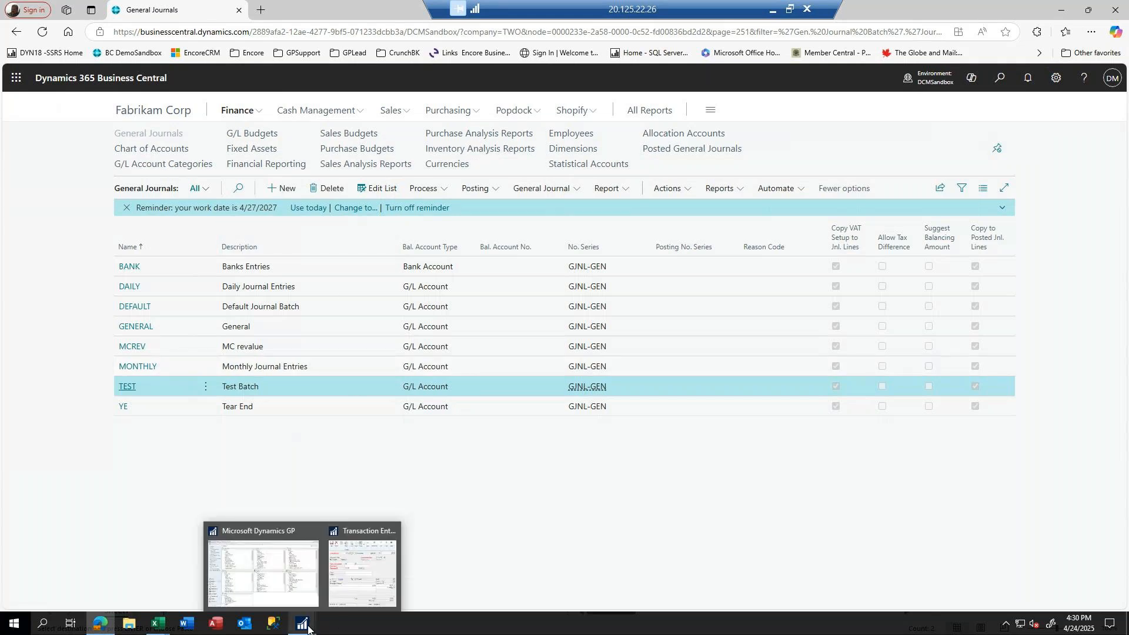
click(258, 531)
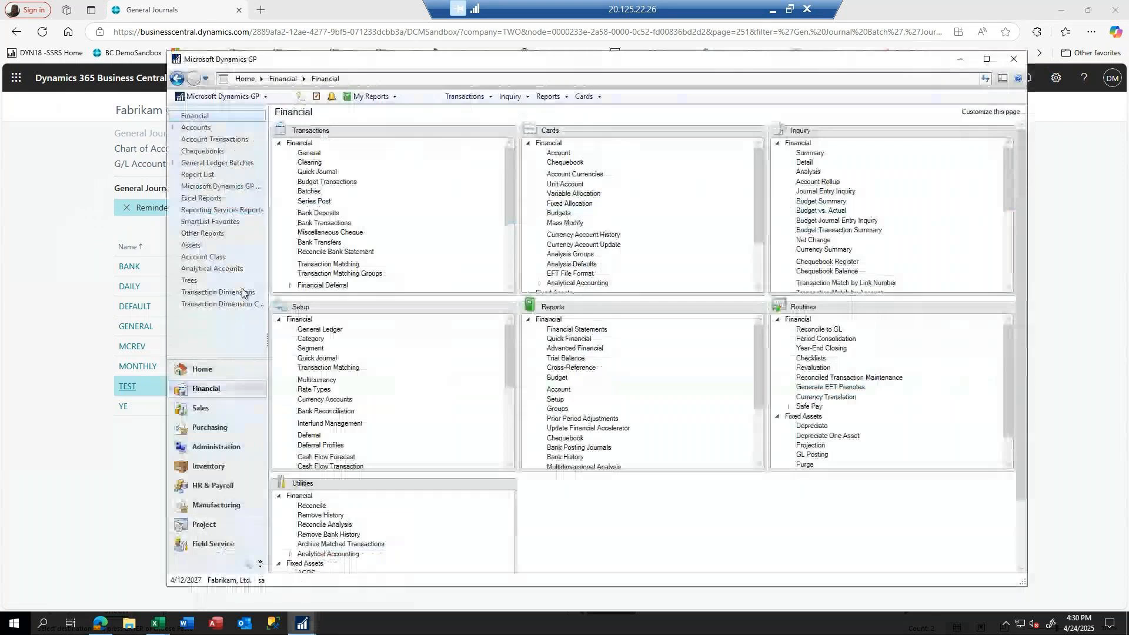
click(328, 252)
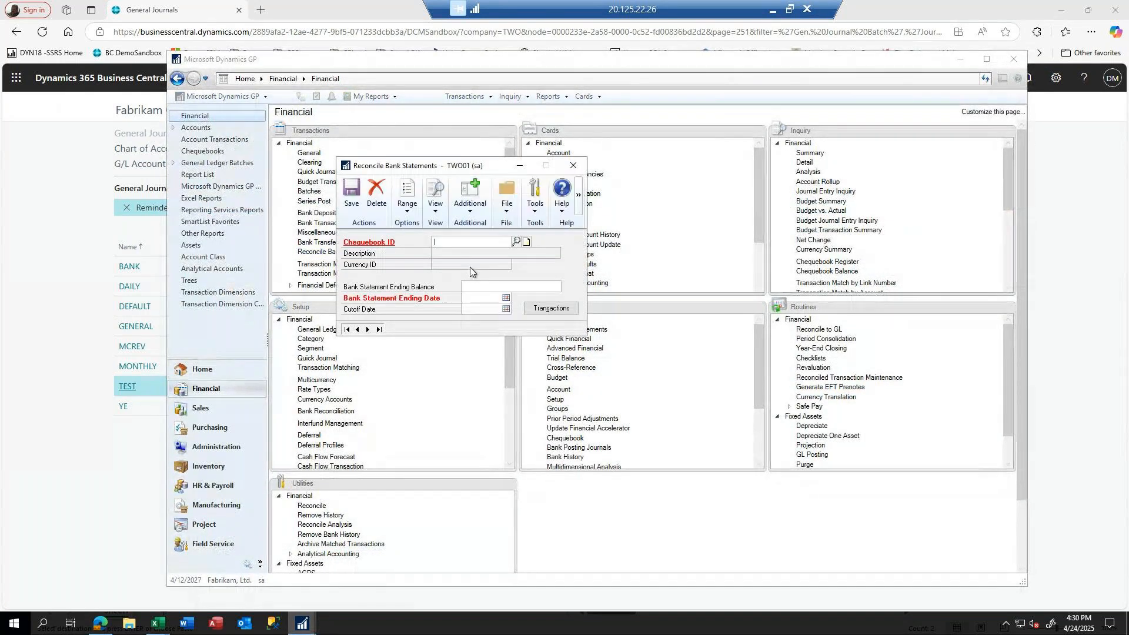
click(516, 242)
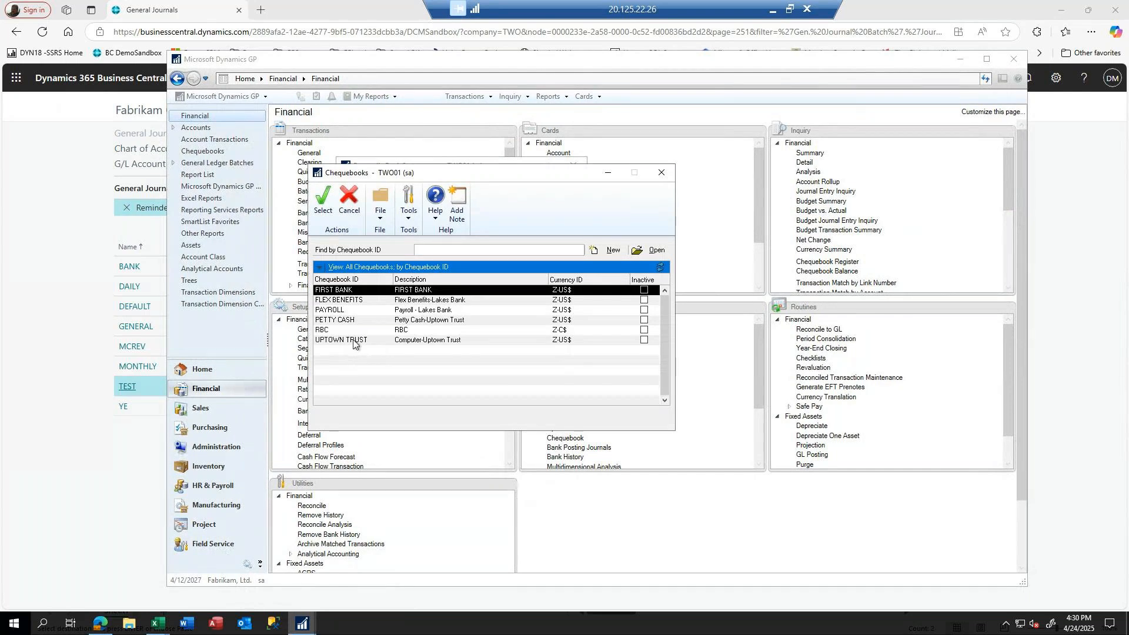
double_click(334, 290)
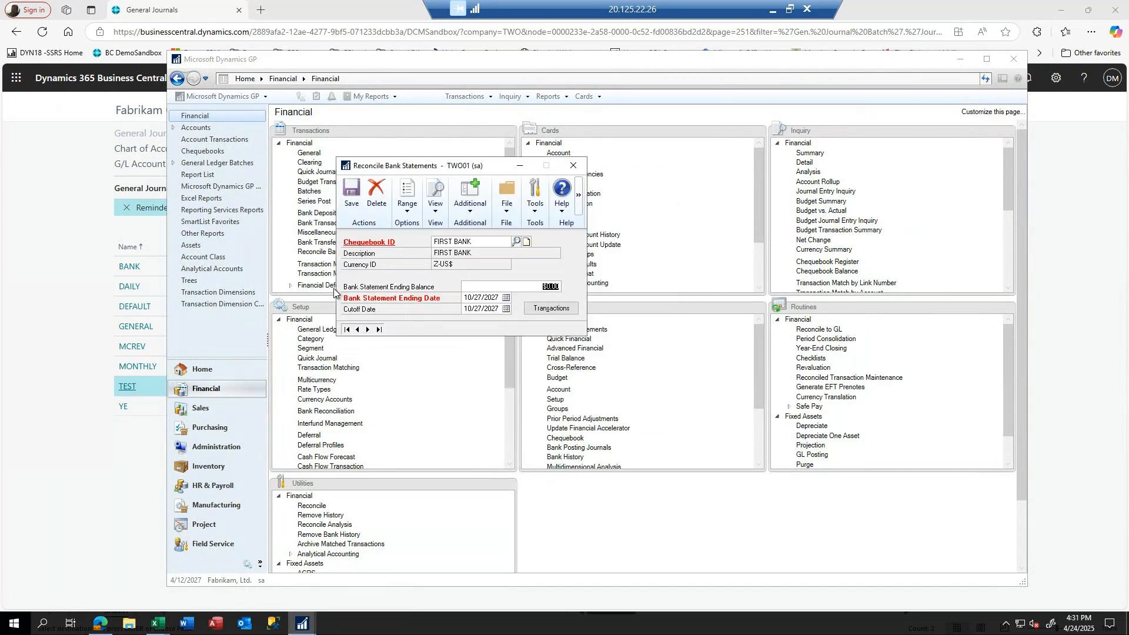
click(548, 311)
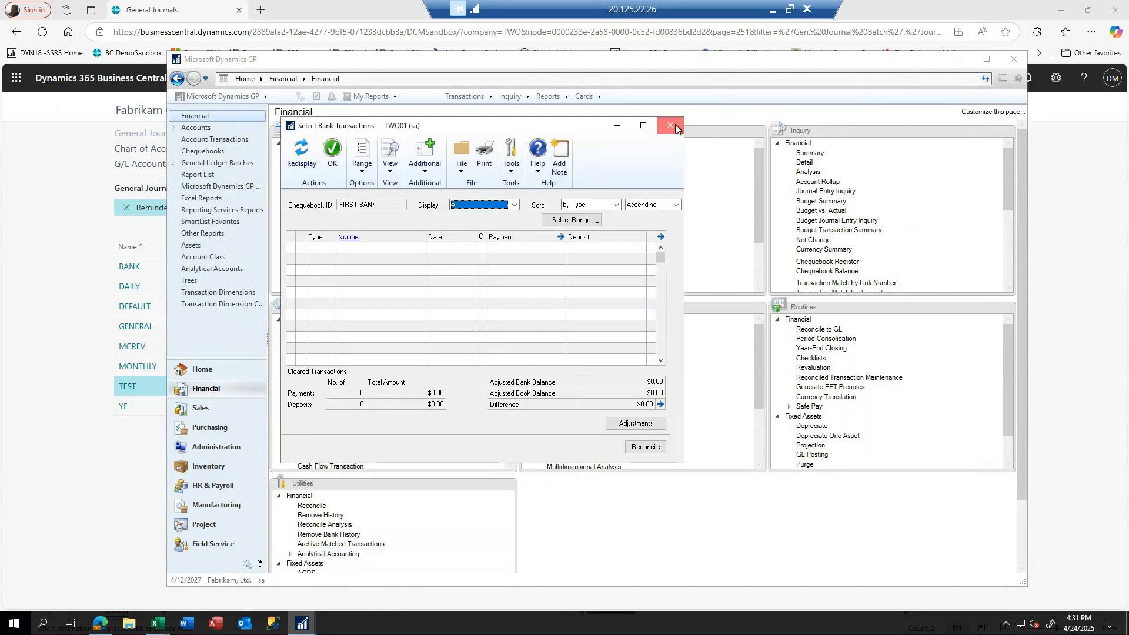
click(670, 126)
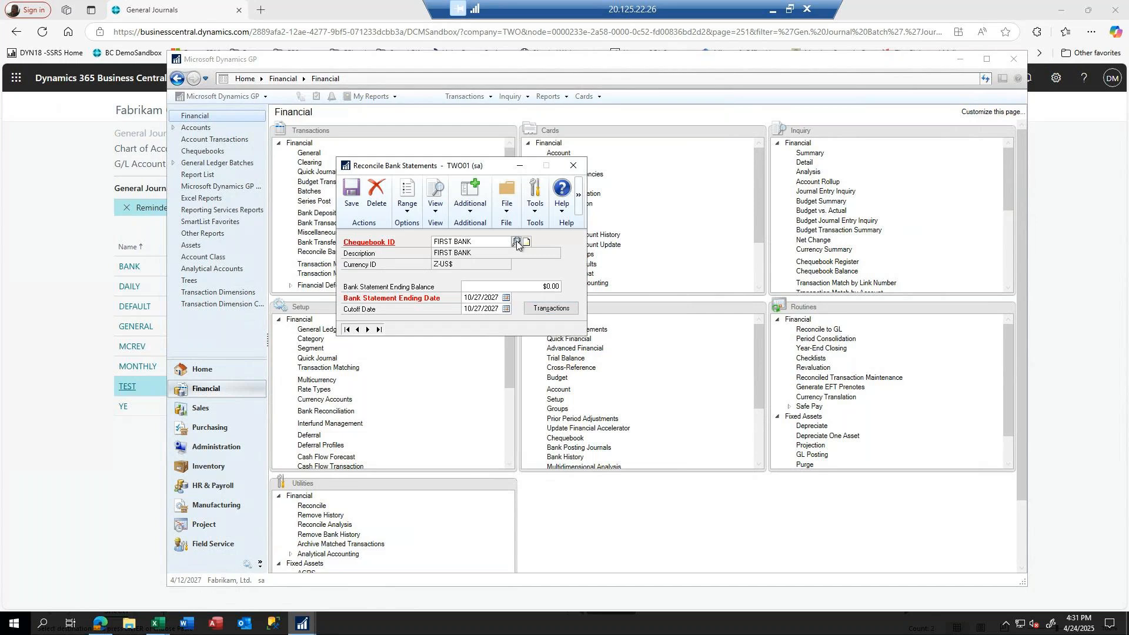
Change the bank statement reconciliation to the UPTOWN TRUST chequebook and open its bank transactions
click(515, 242)
click(348, 341)
double_click(347, 340)
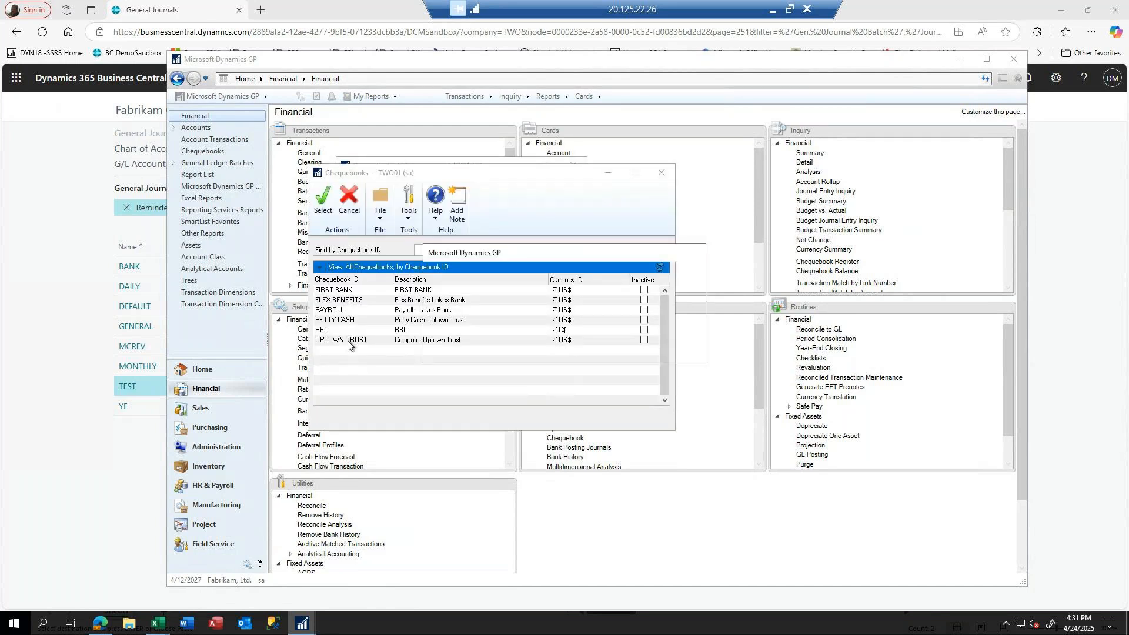
click(541, 346)
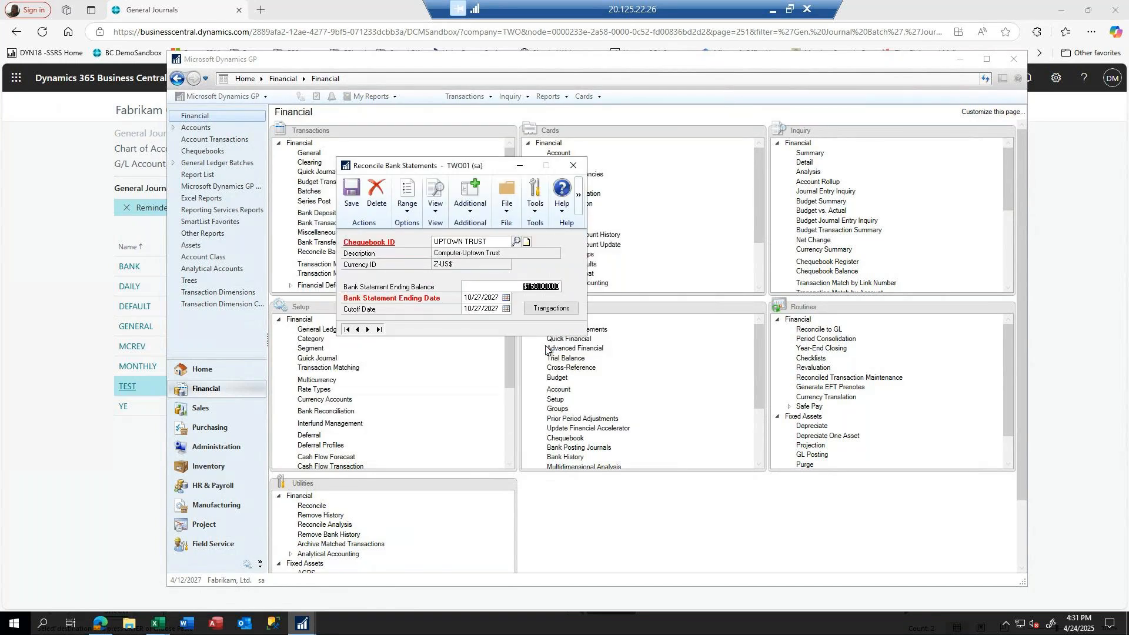
click(540, 308)
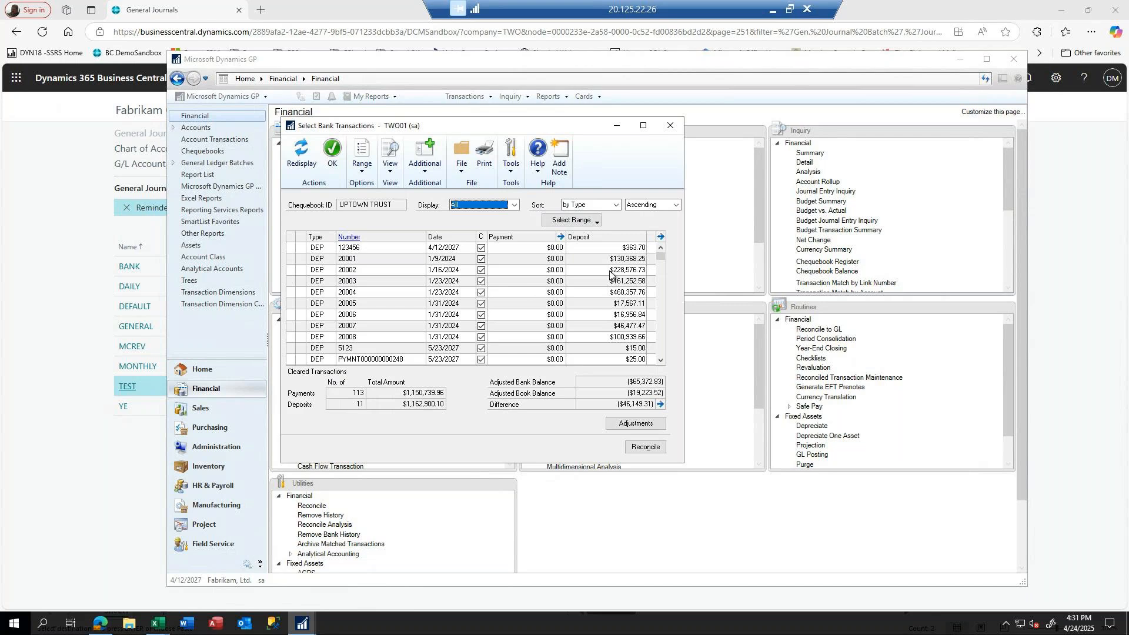
Mark the uncleared UPTOWN TRUST transactions at the end of the list as cleared, from C117000 through both XFR000000001 transfers
click(661, 256)
drag(668, 330, 669, 358)
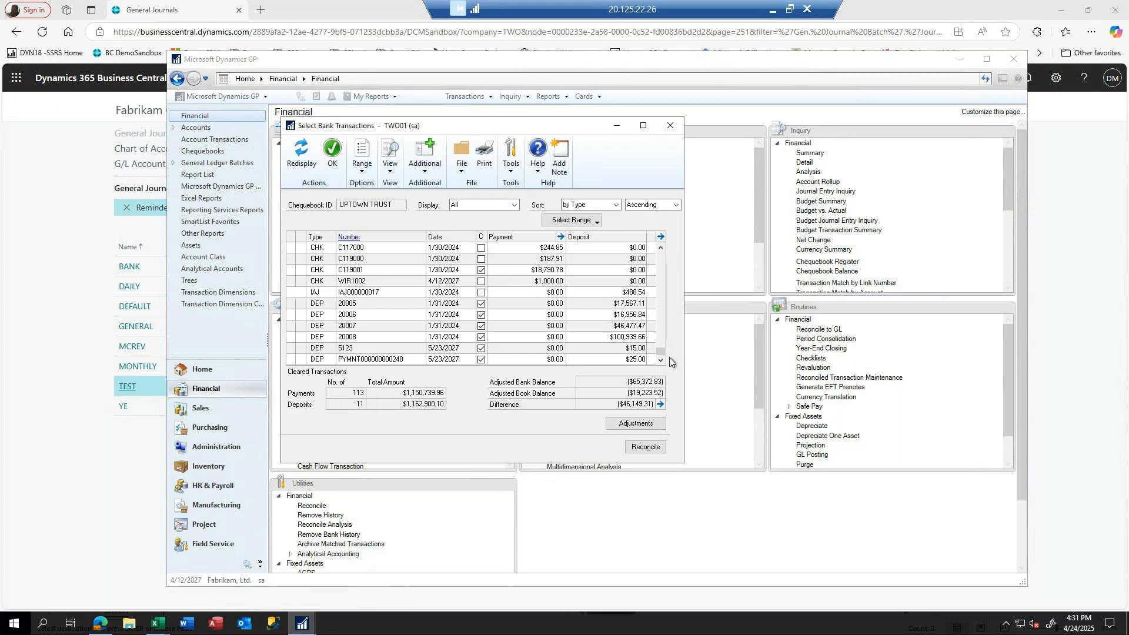
click(481, 247)
click(481, 258)
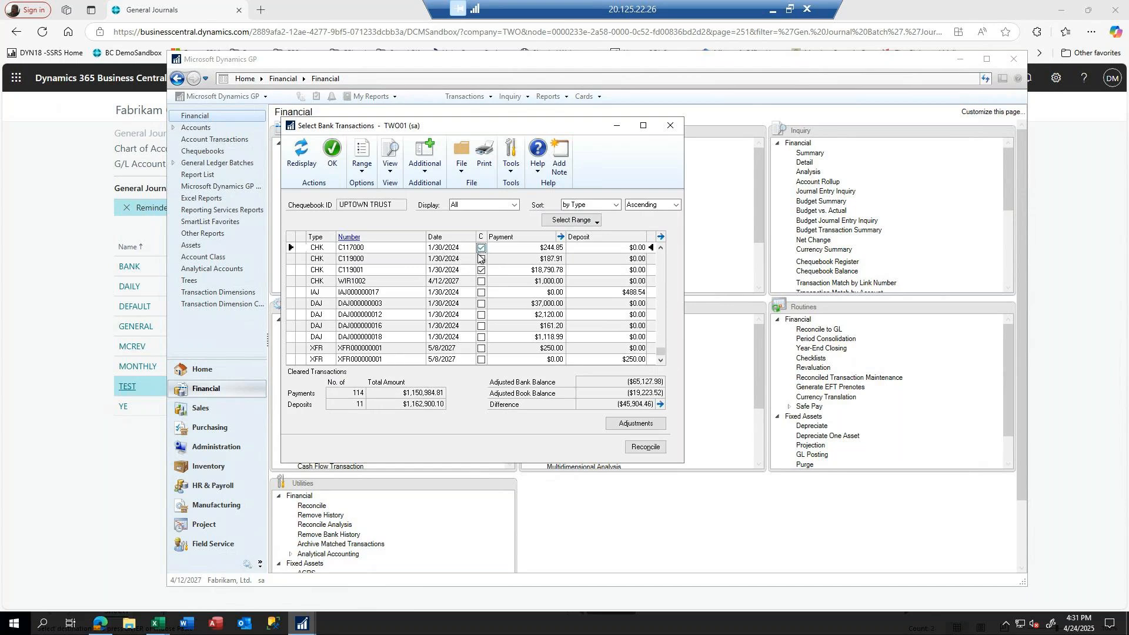
click(480, 304)
click(481, 292)
click(481, 281)
click(481, 314)
click(481, 325)
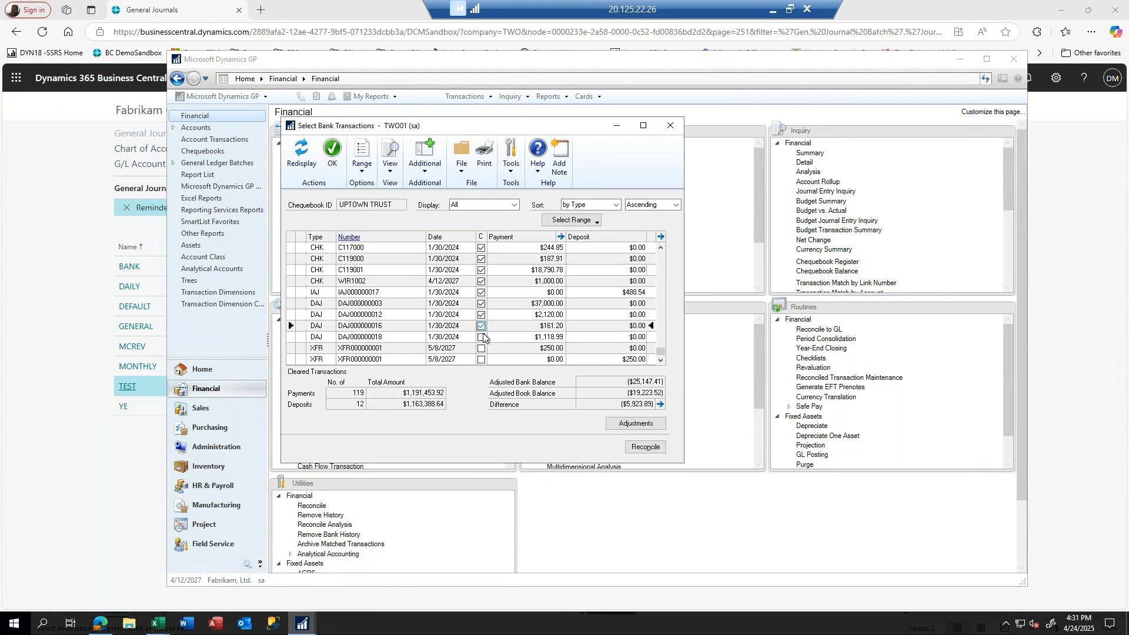
click(481, 337)
click(481, 348)
click(481, 359)
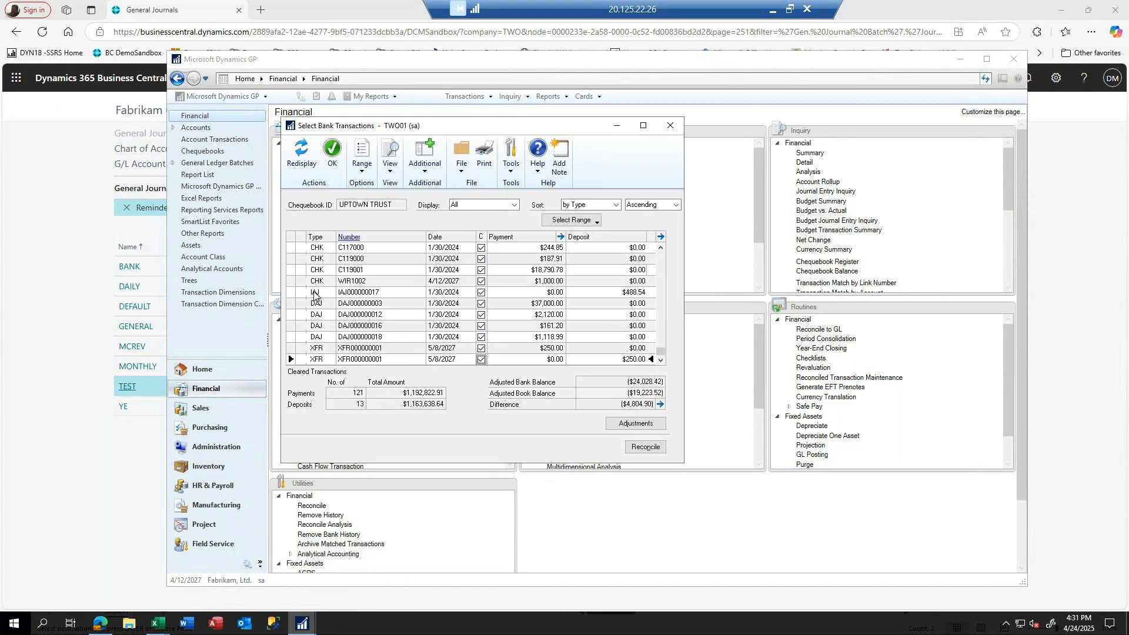
Switch to Business Central and open the bank account reconciliation for FIRST BANK, statement 1
click(70, 223)
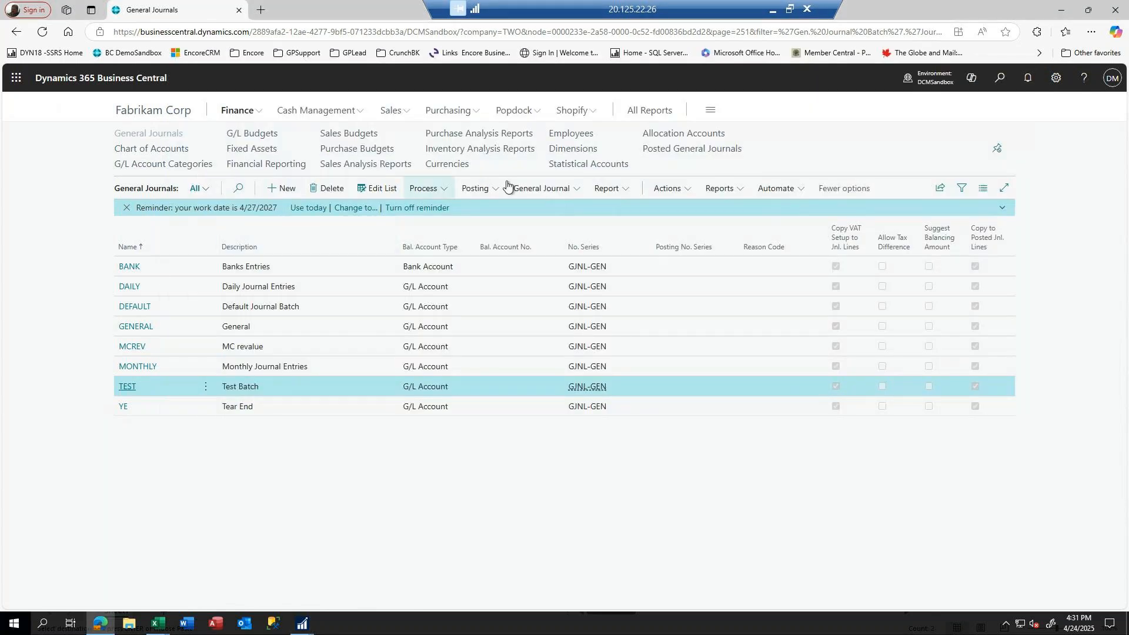
click(320, 111)
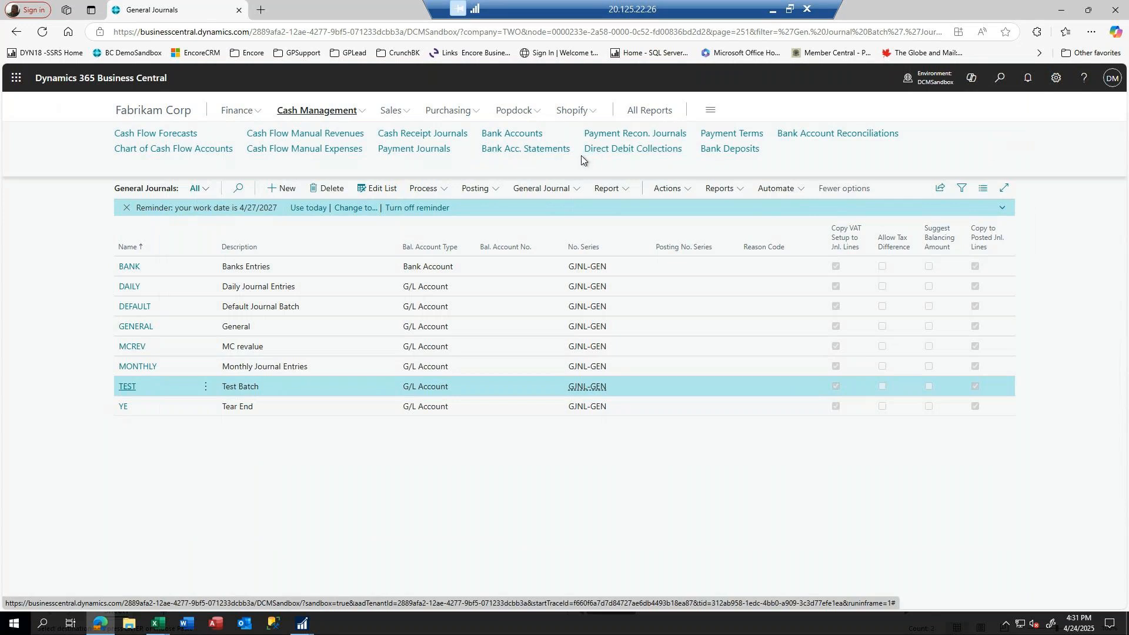
click(817, 134)
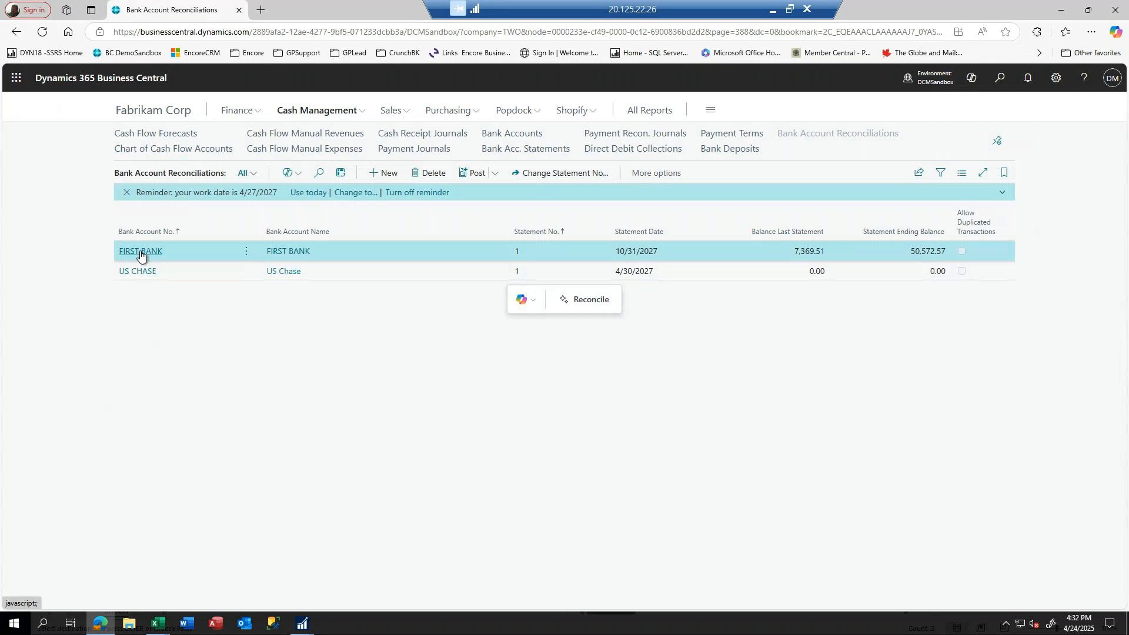
click(140, 252)
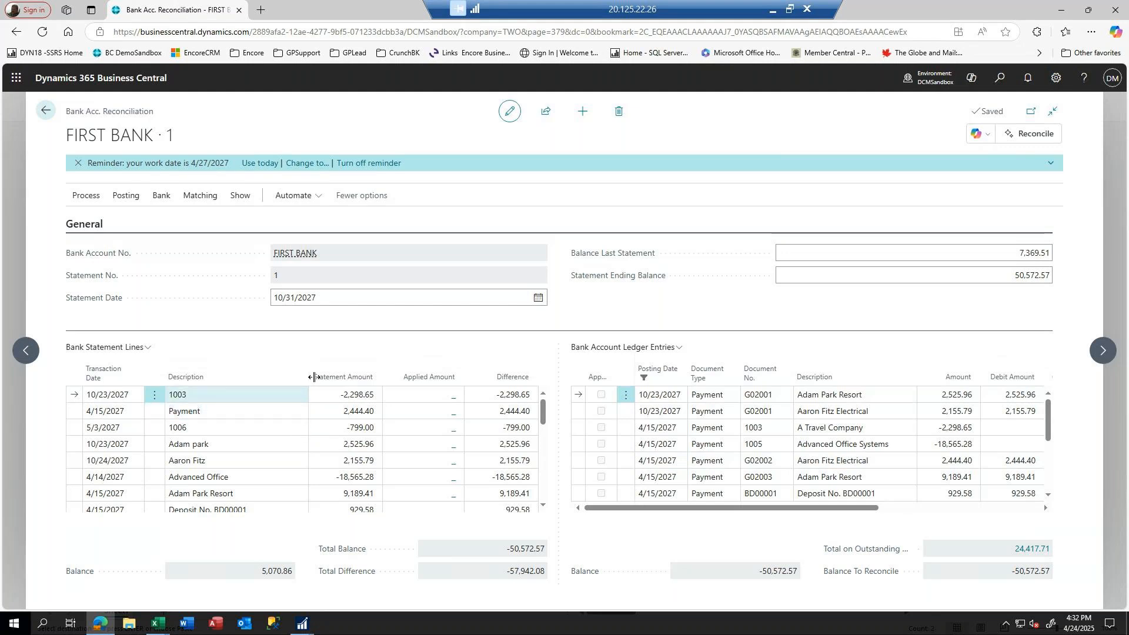
Examine the processing and bank statement import options of the FIRST BANK reconciliation along with its statement lines
click(88, 198)
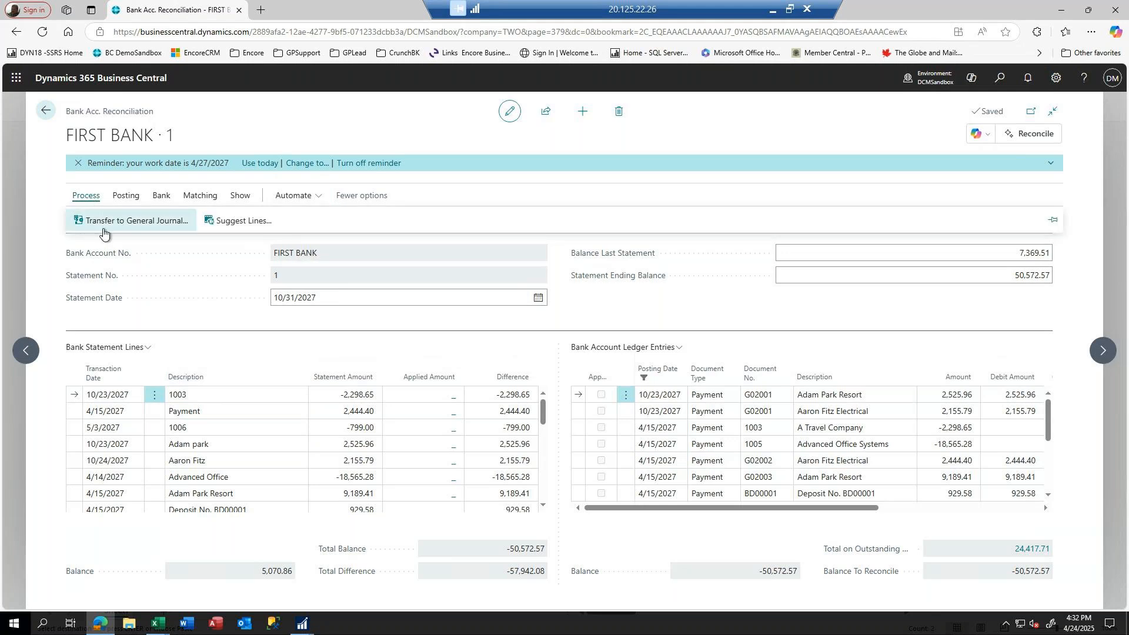
click(165, 199)
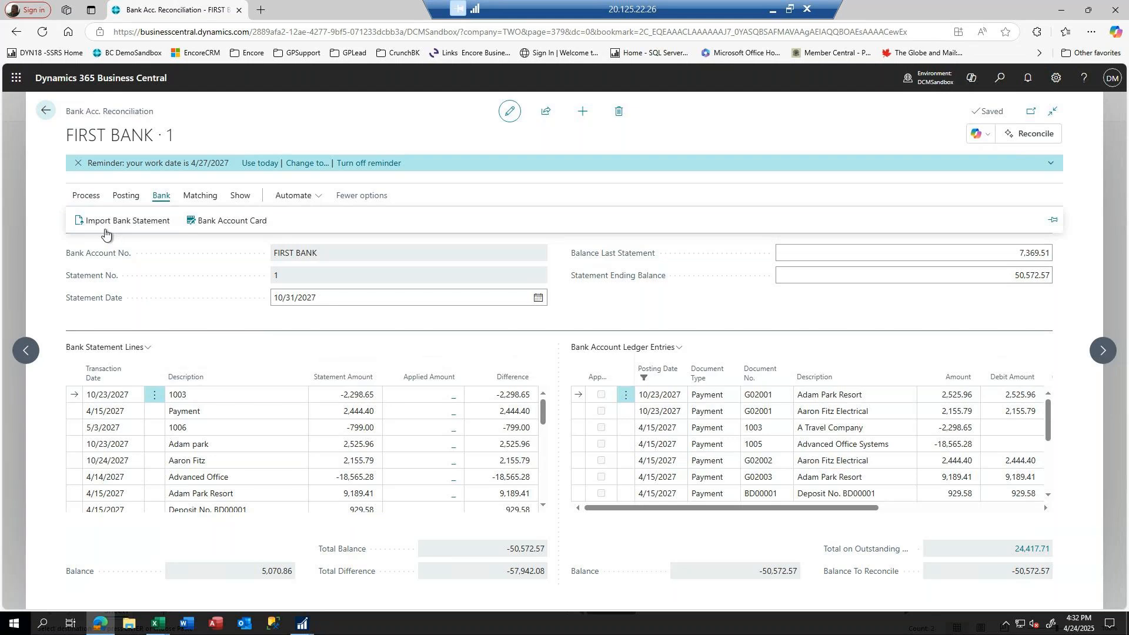
click(275, 394)
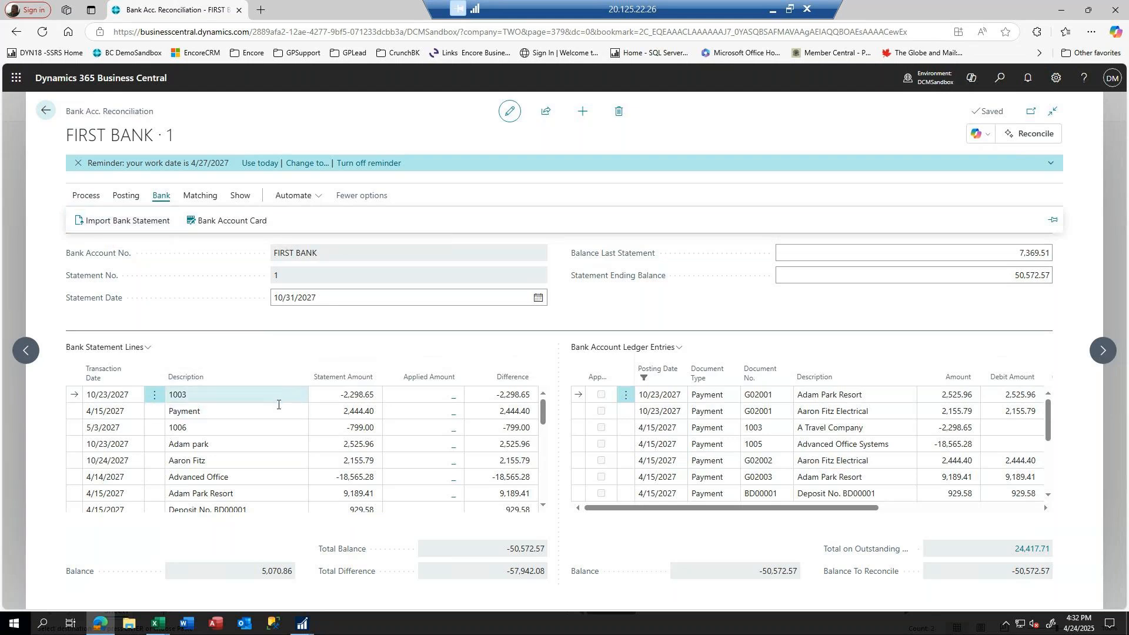
click(312, 391)
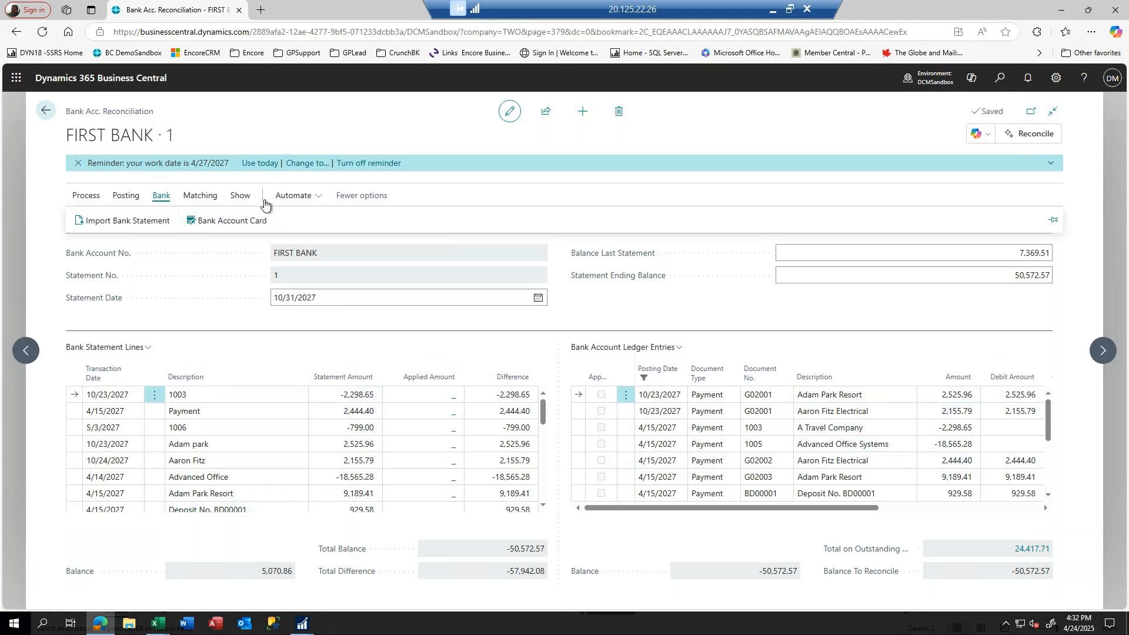
Match the FIRST BANK statement lines to the ledger entries automatically with a transaction date tolerance of 15 days
click(201, 197)
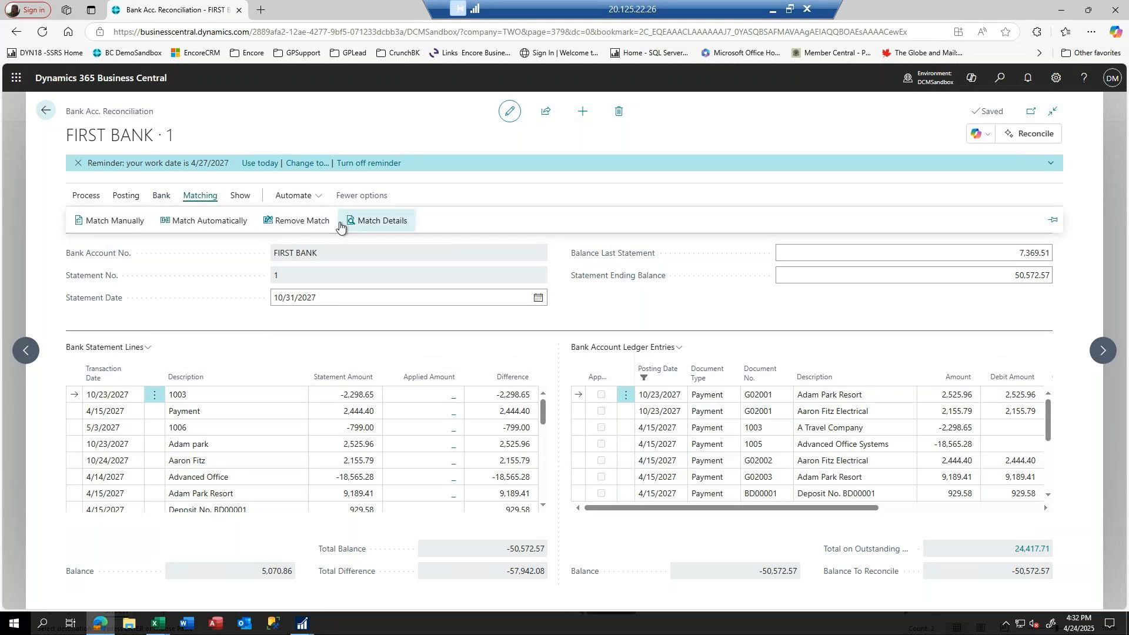
click(216, 220)
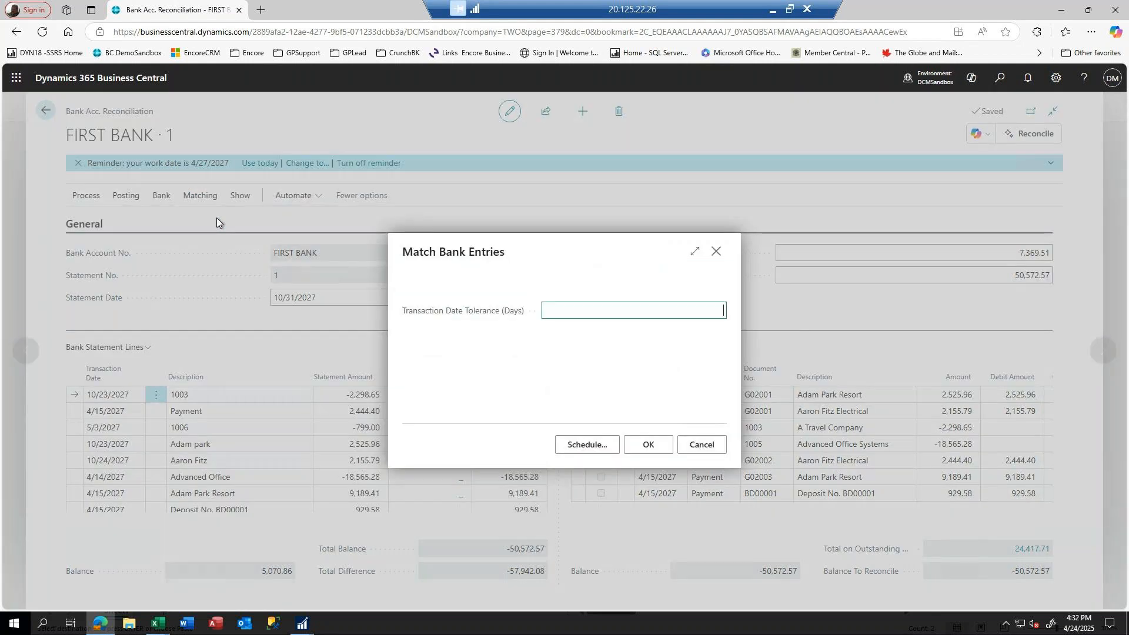
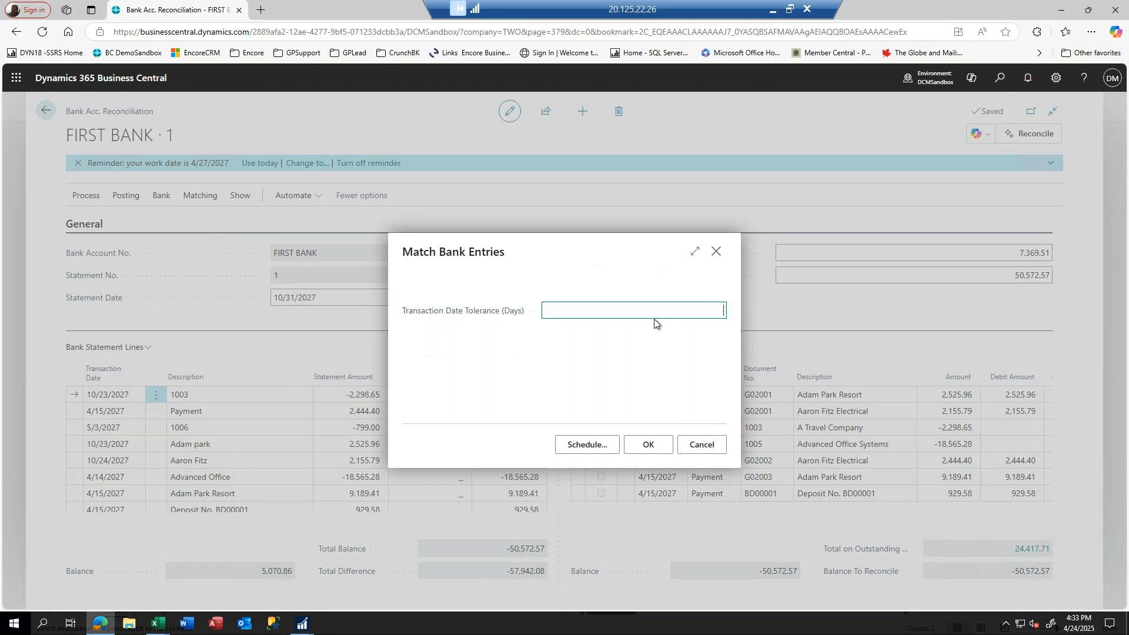
text(15)
click(649, 445)
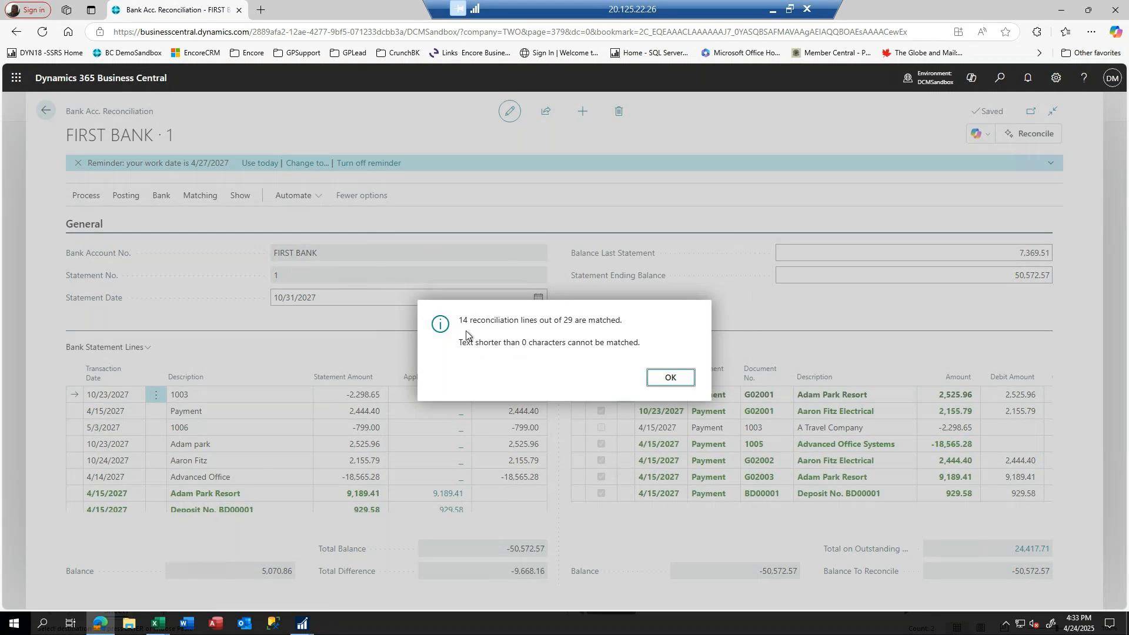
click(674, 379)
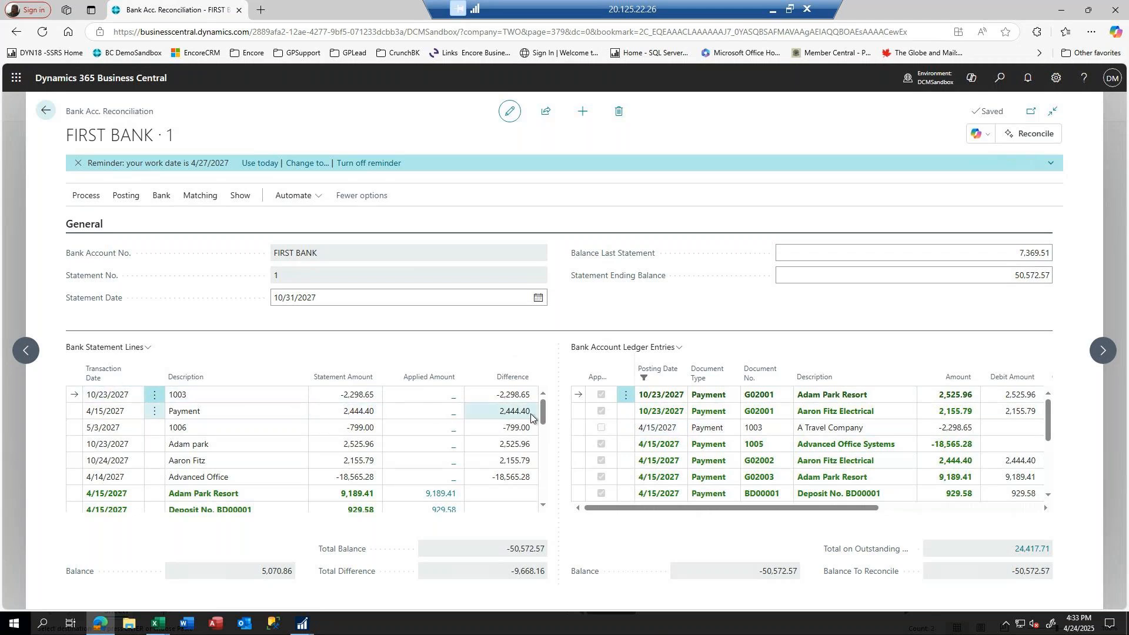
Examine the matched and unmatched statement lines and ledger entries, plus the last statement and ending balances
click(600, 432)
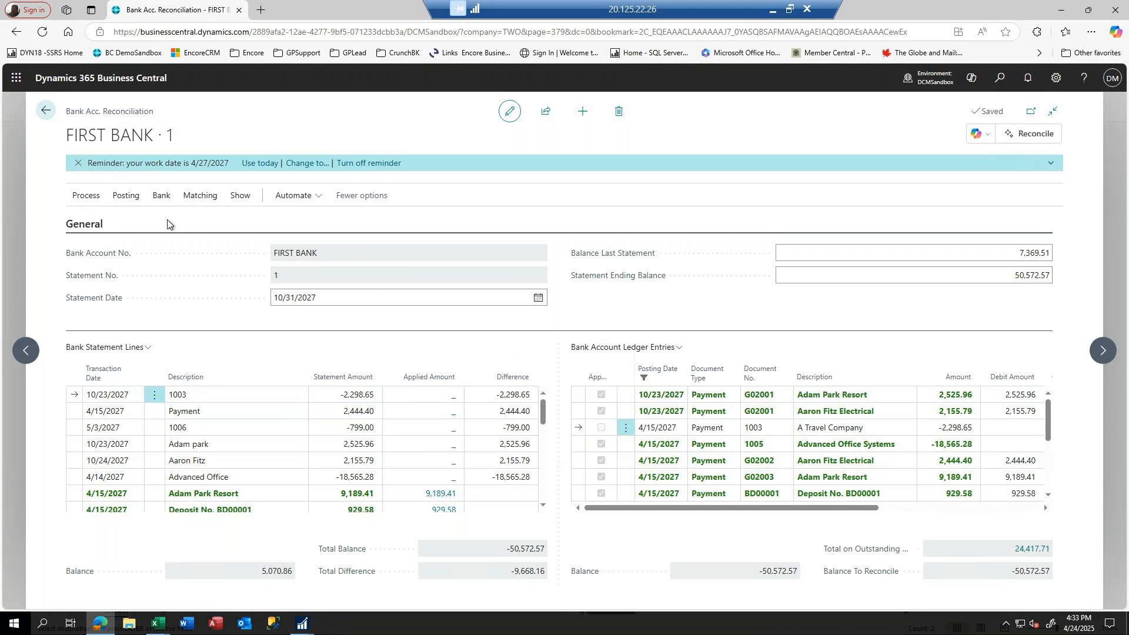
click(194, 198)
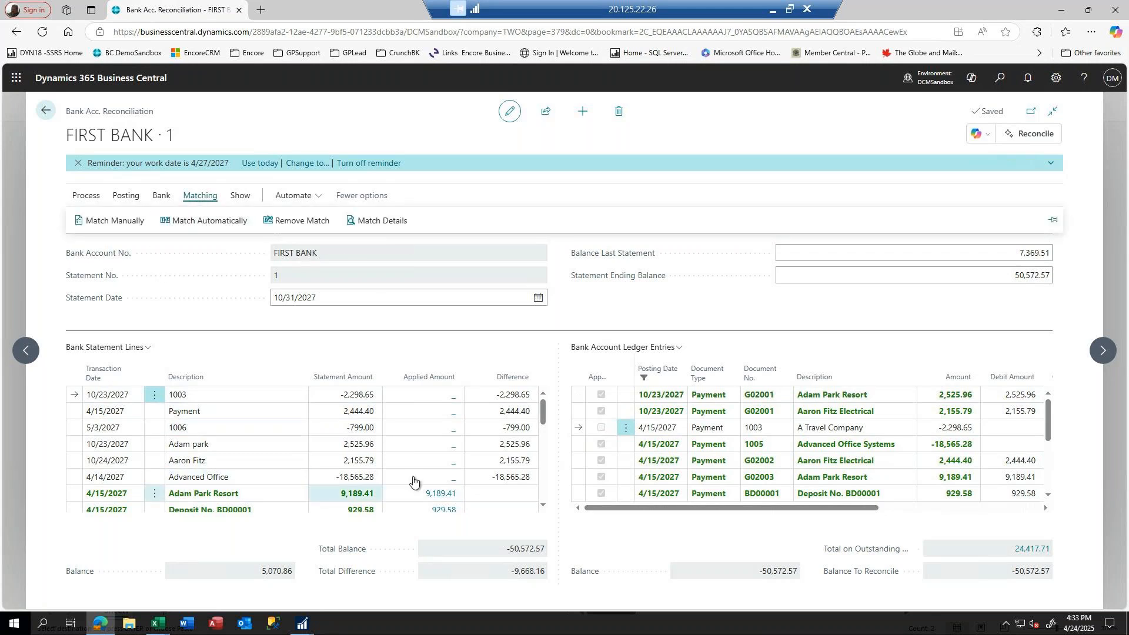
scroll(612, 470, down, 5)
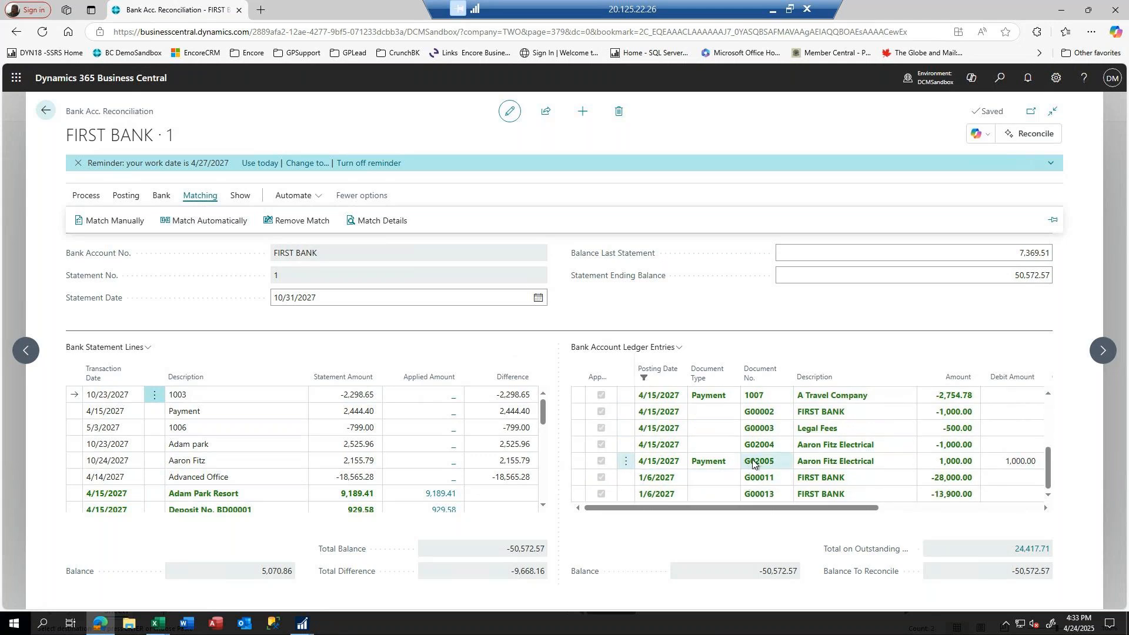
scroll(800, 489, up, 5)
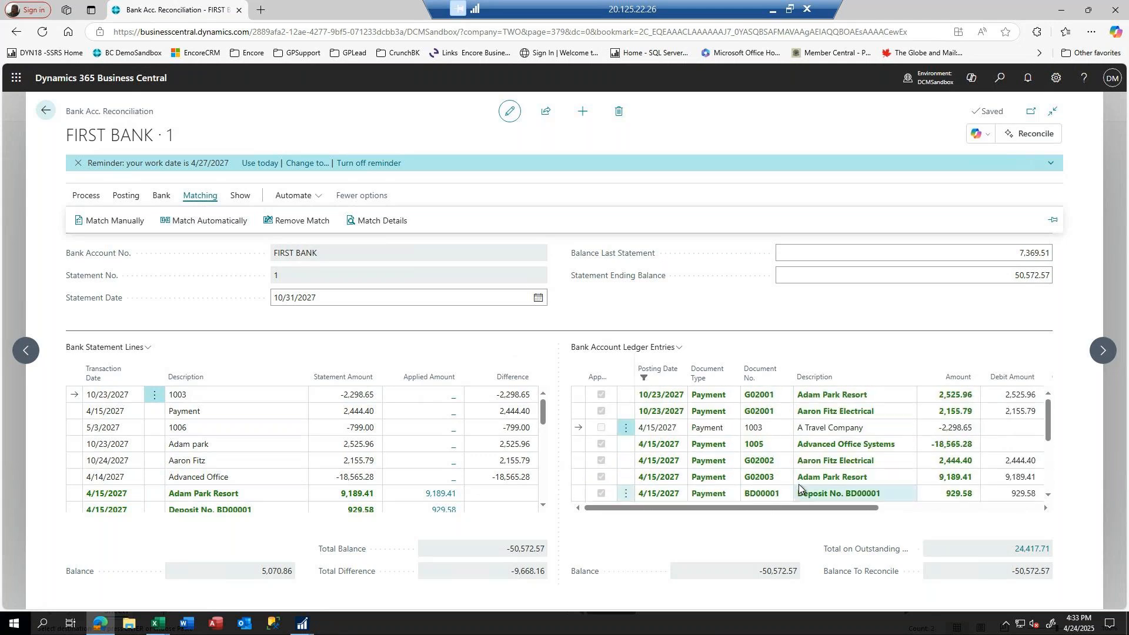
scroll(730, 454, down, 5)
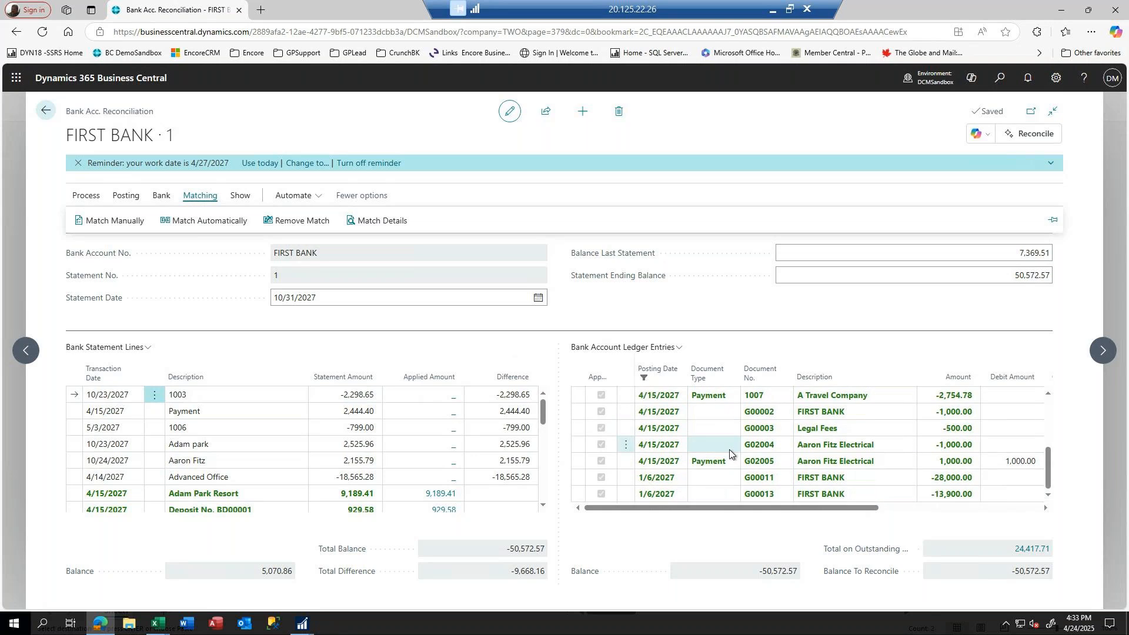
scroll(729, 450, up, 5)
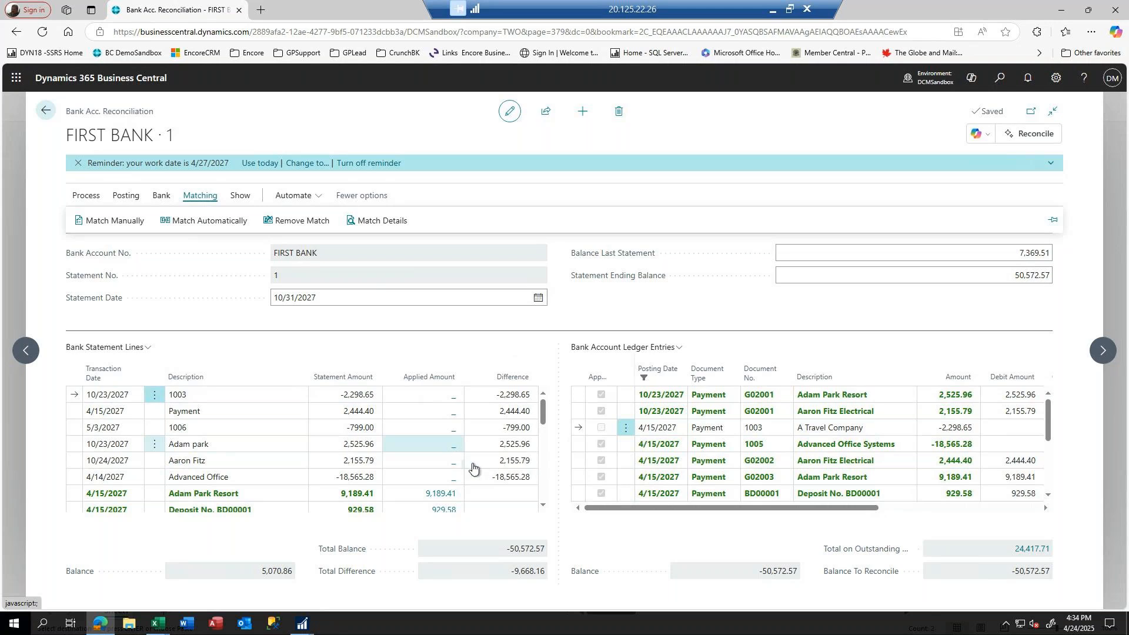
click(963, 256)
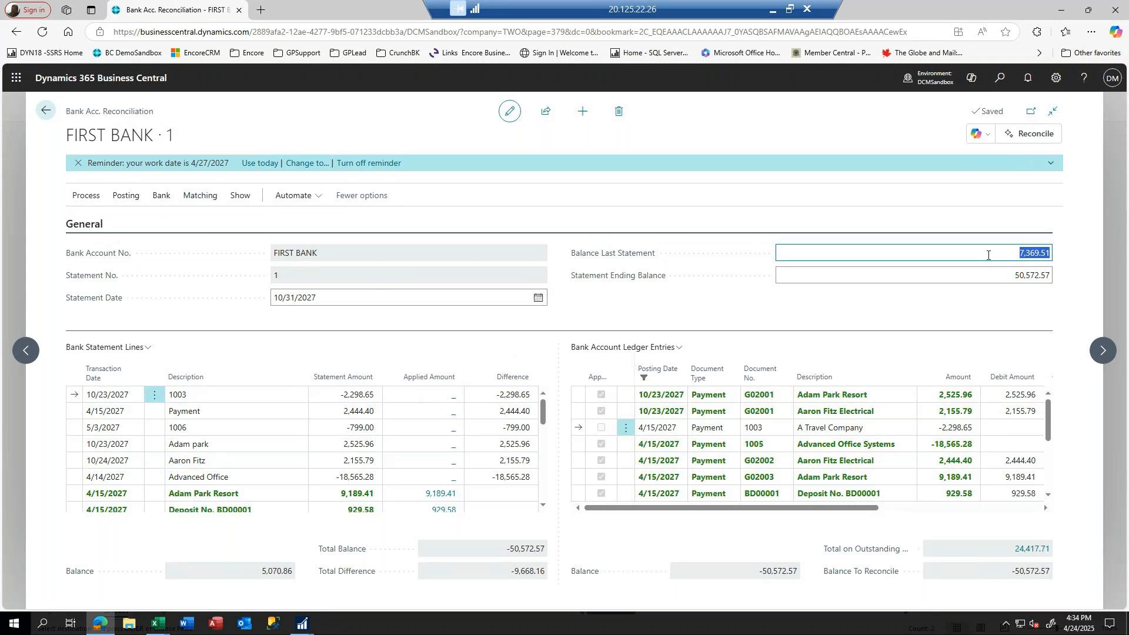
click(997, 277)
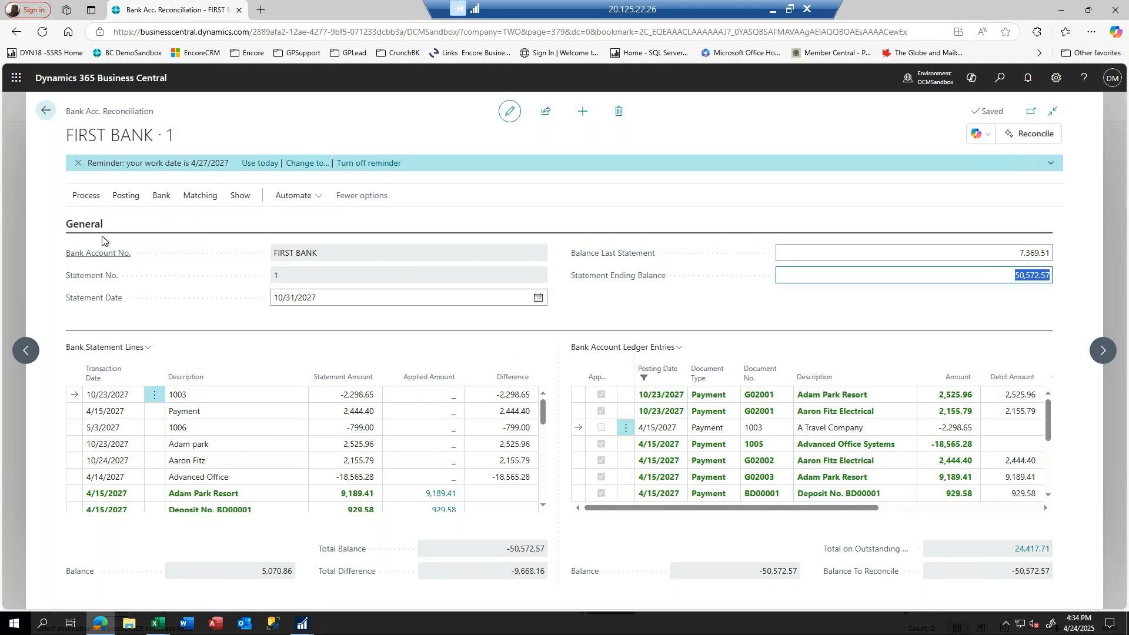
Preview the test report for the FIRST BANK reconciliation, statement 1, and close it without printing
click(122, 197)
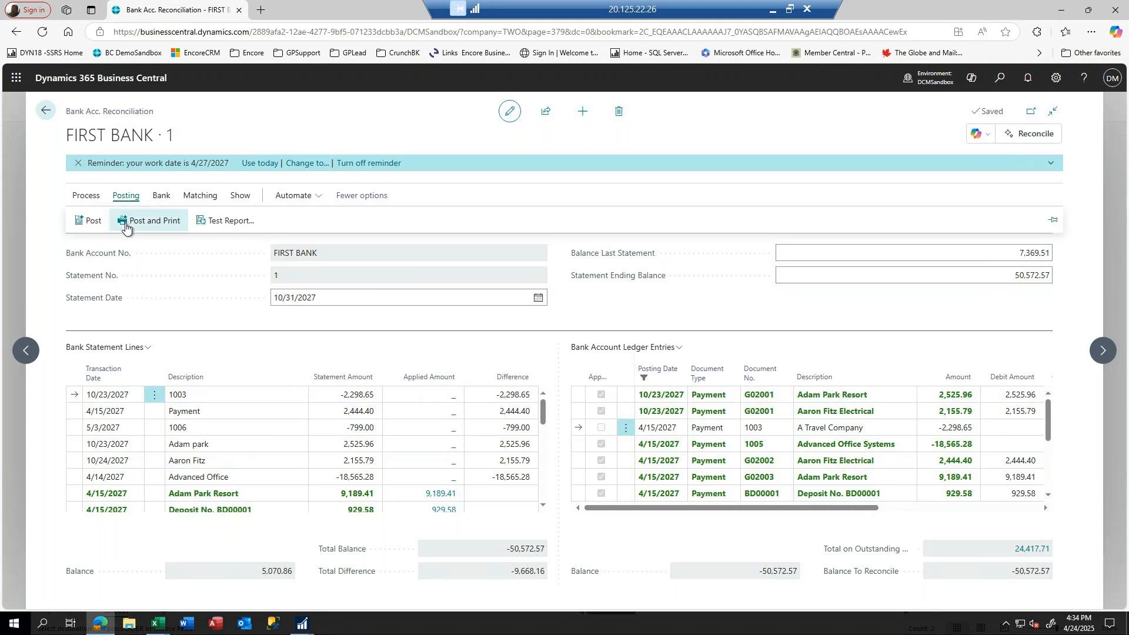
click(238, 229)
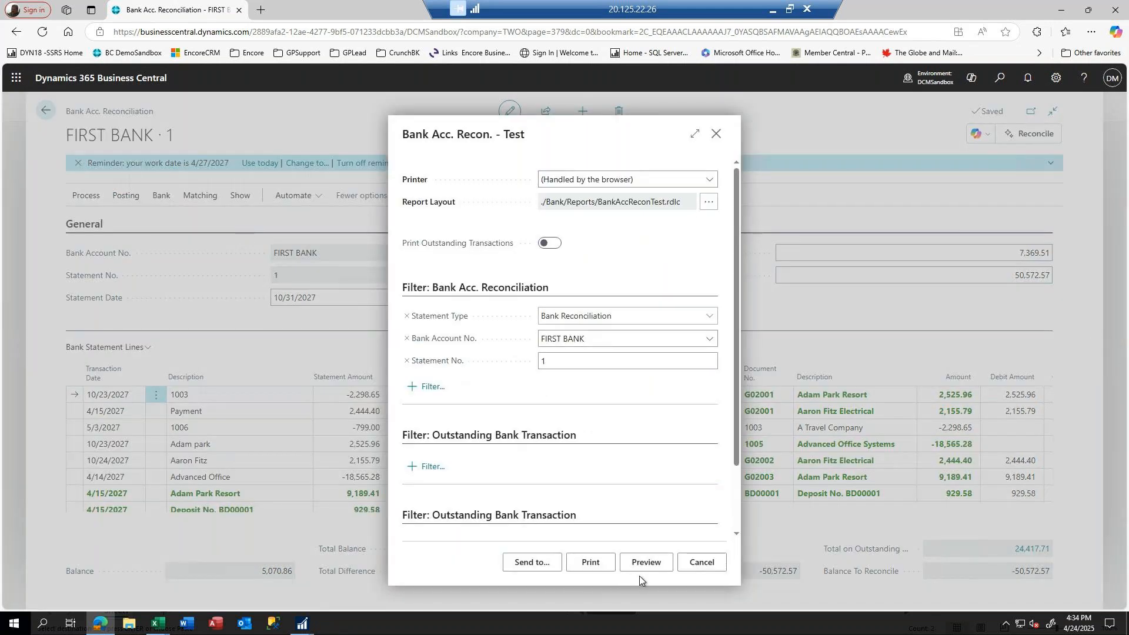
click(649, 562)
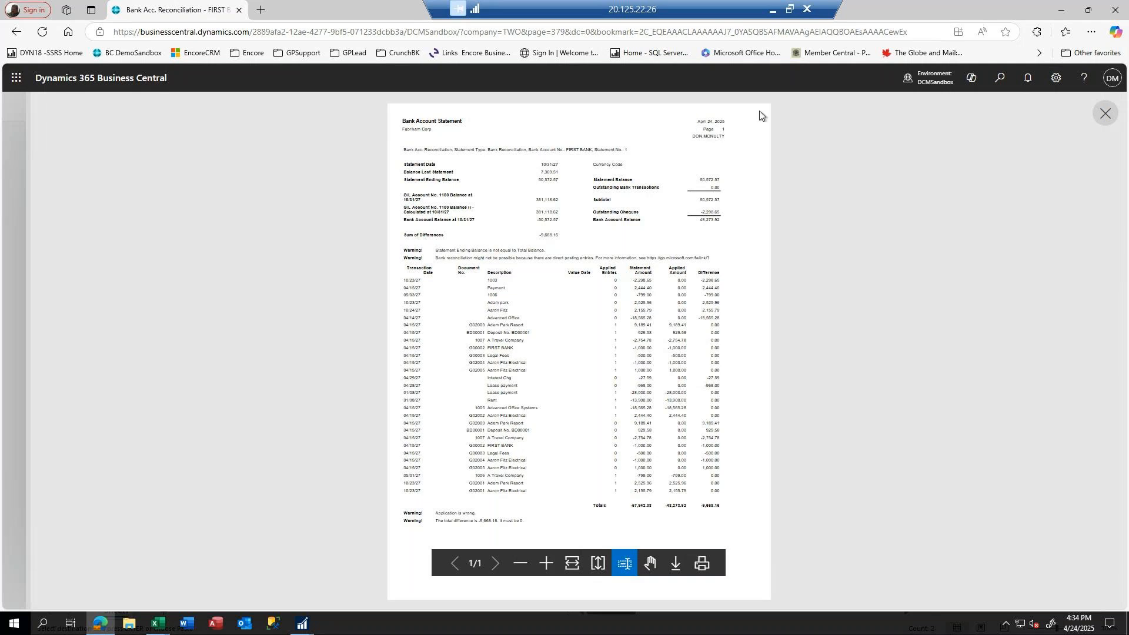
click(1106, 116)
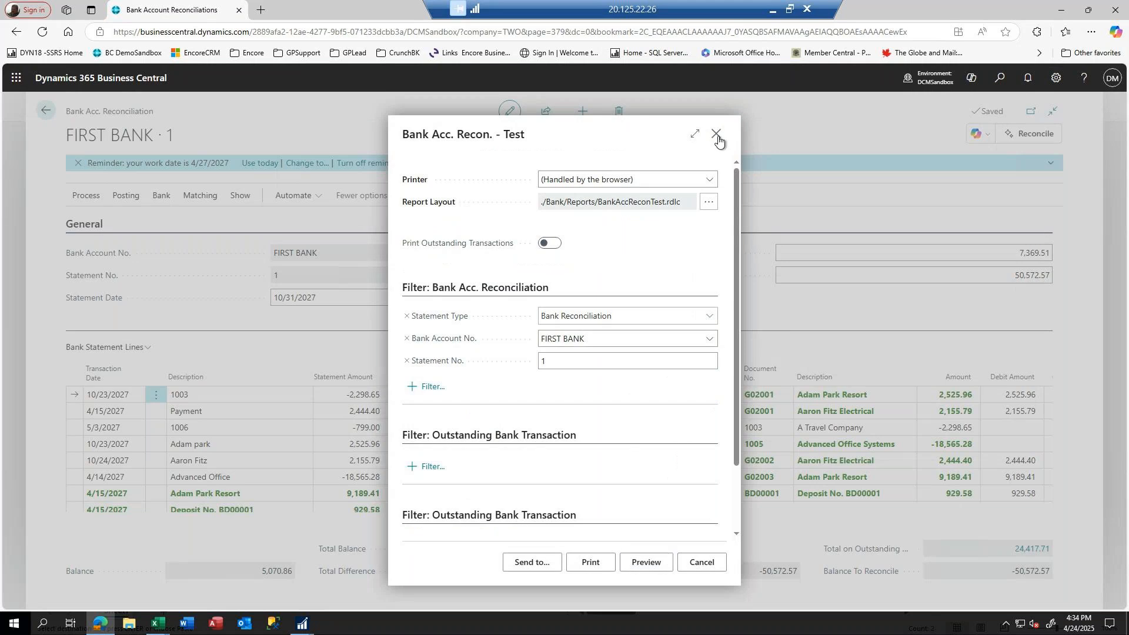
click(716, 135)
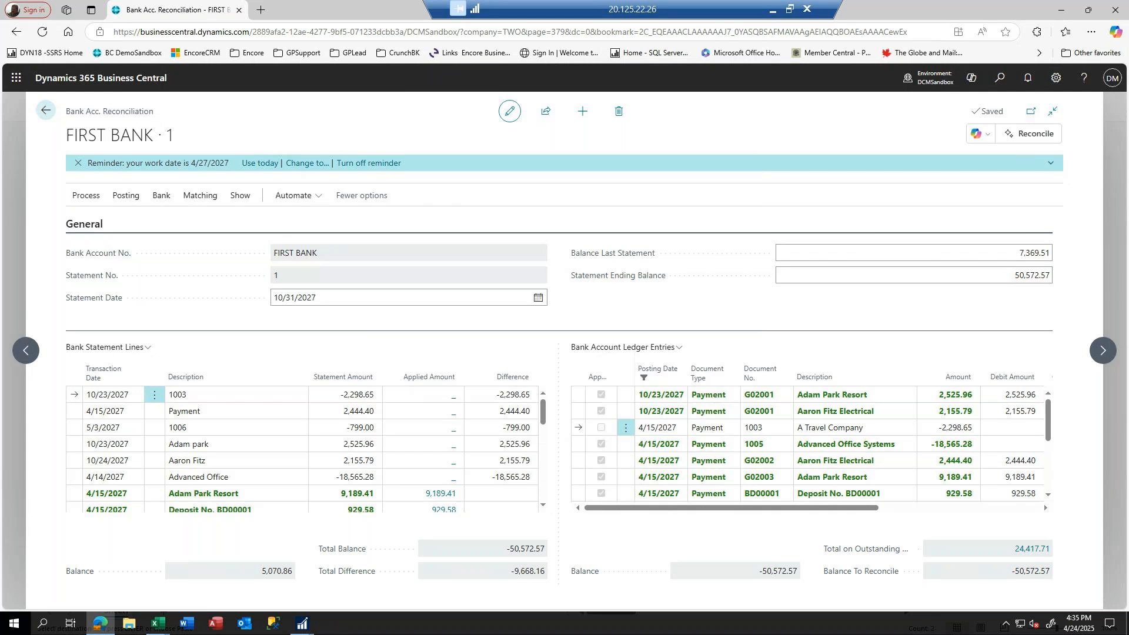
Open the chart of accounts and view a blank new G/L account card, returning to the list without creating an account
click(44, 112)
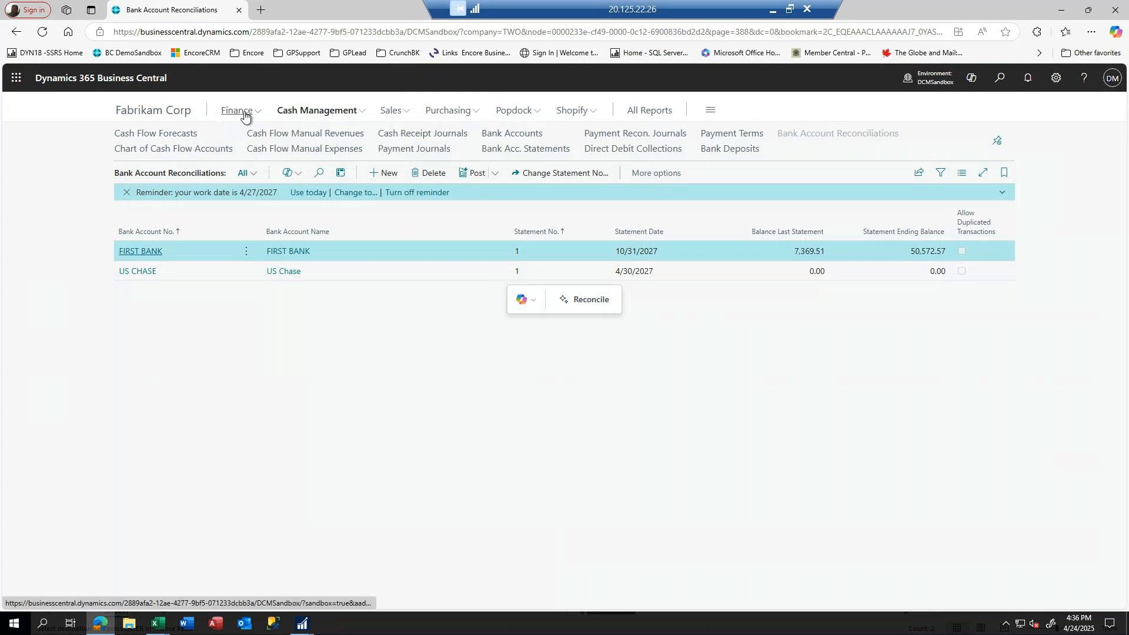
click(244, 115)
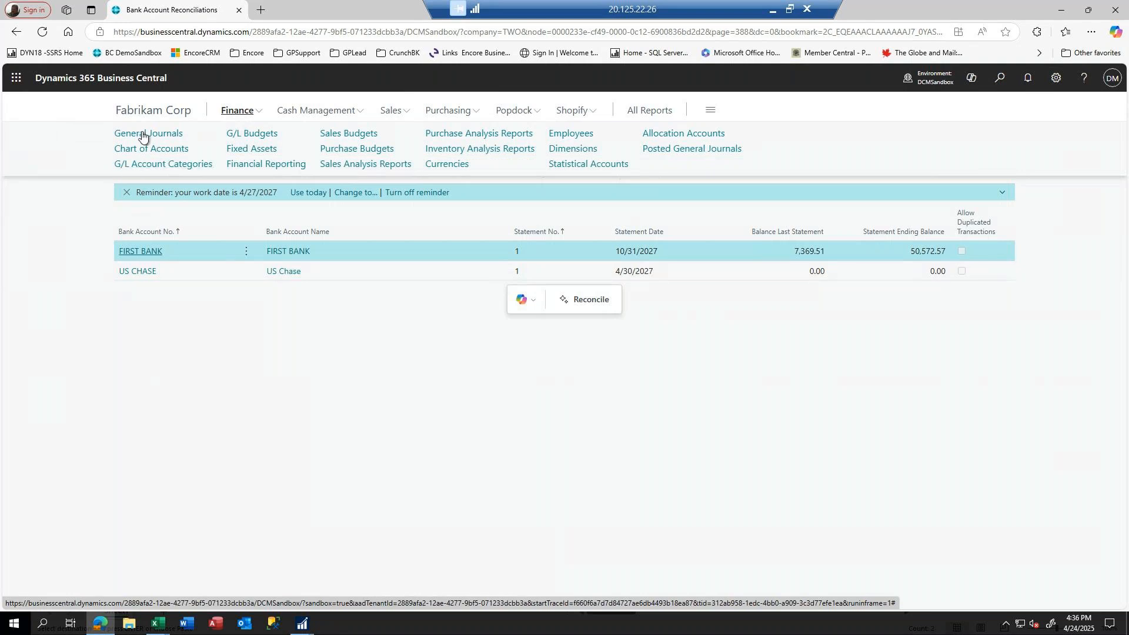
click(151, 150)
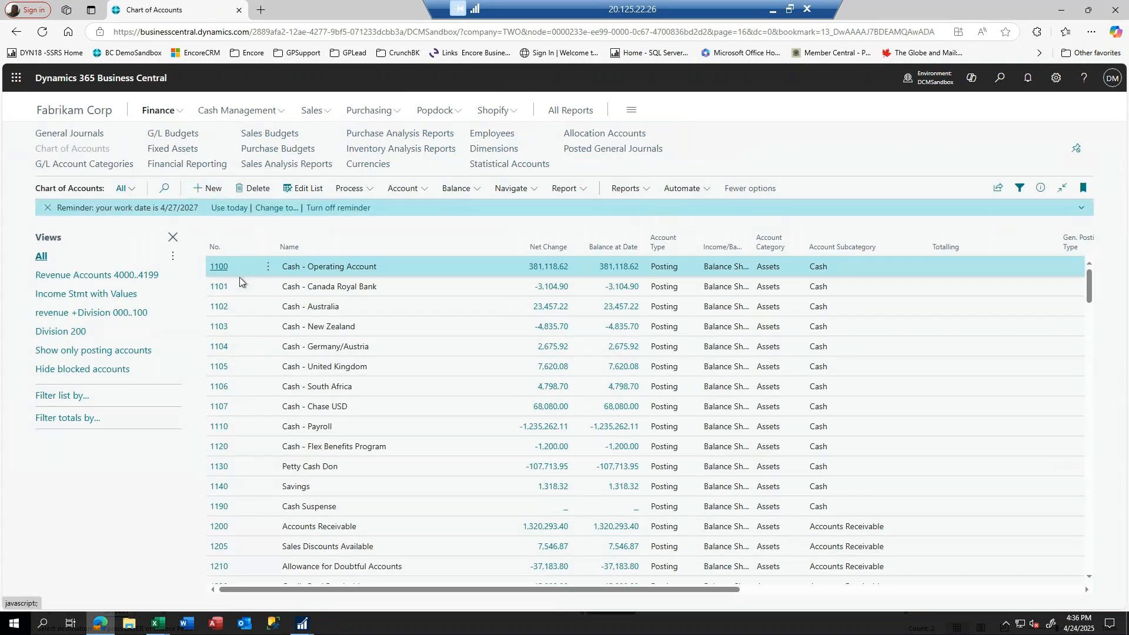
click(214, 188)
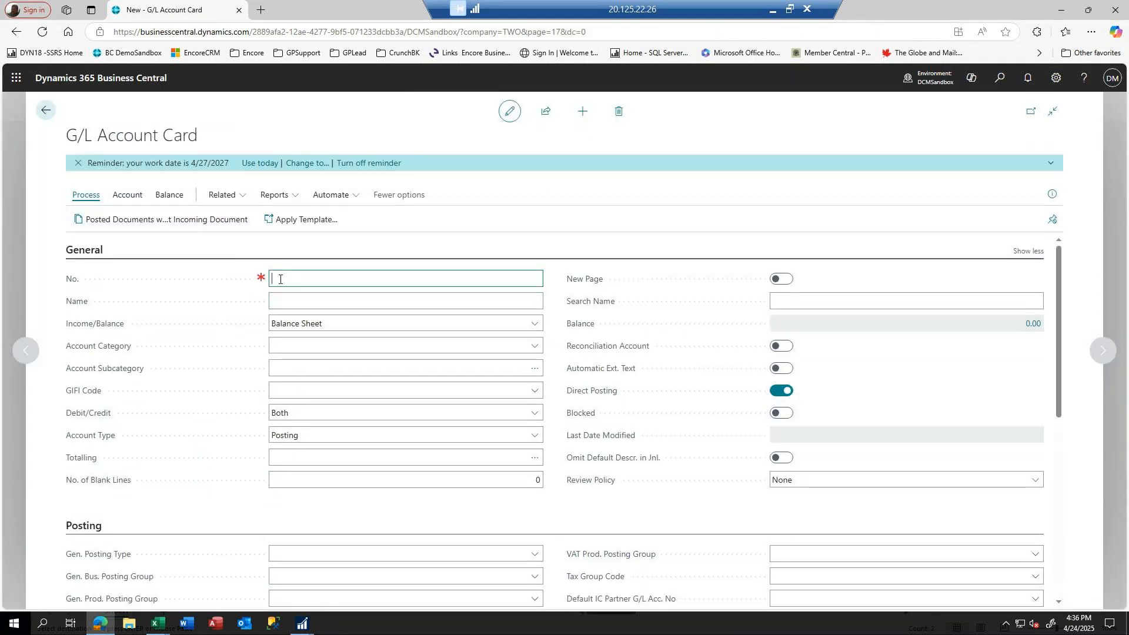
mouse_move(265, 287)
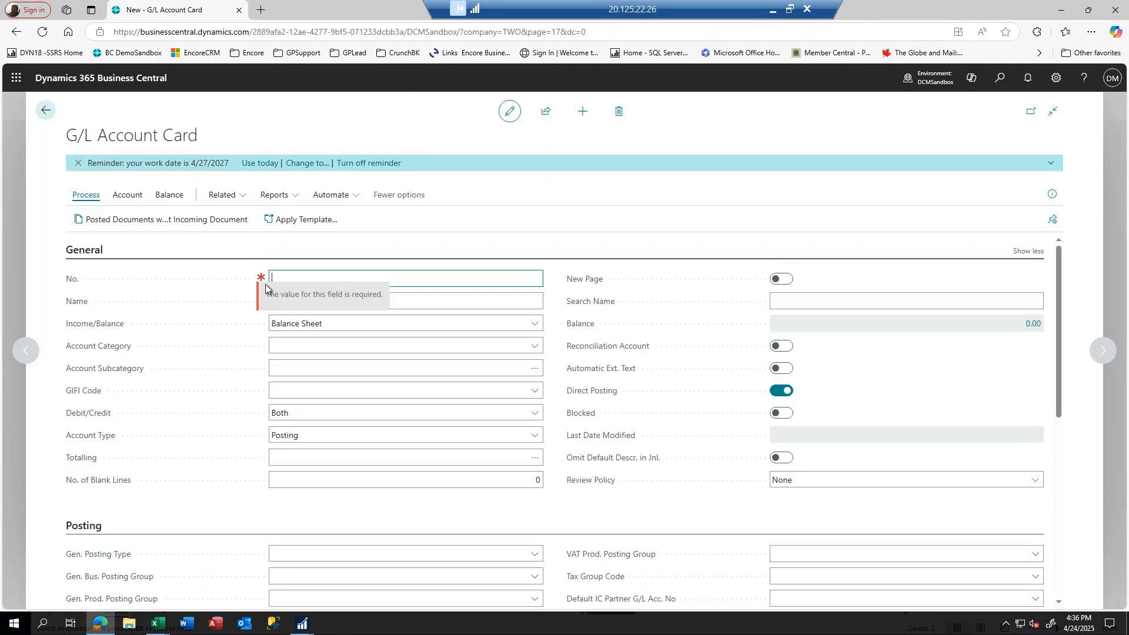
click(41, 111)
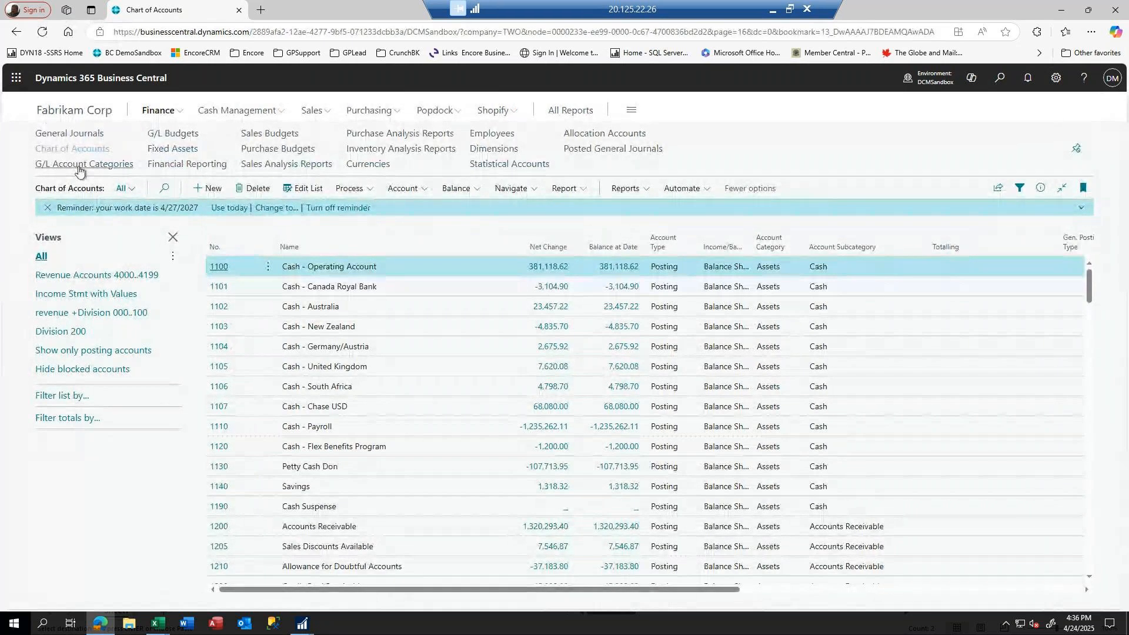
Open the TEST general journal batch and start a new journal line below the existing entries
click(68, 135)
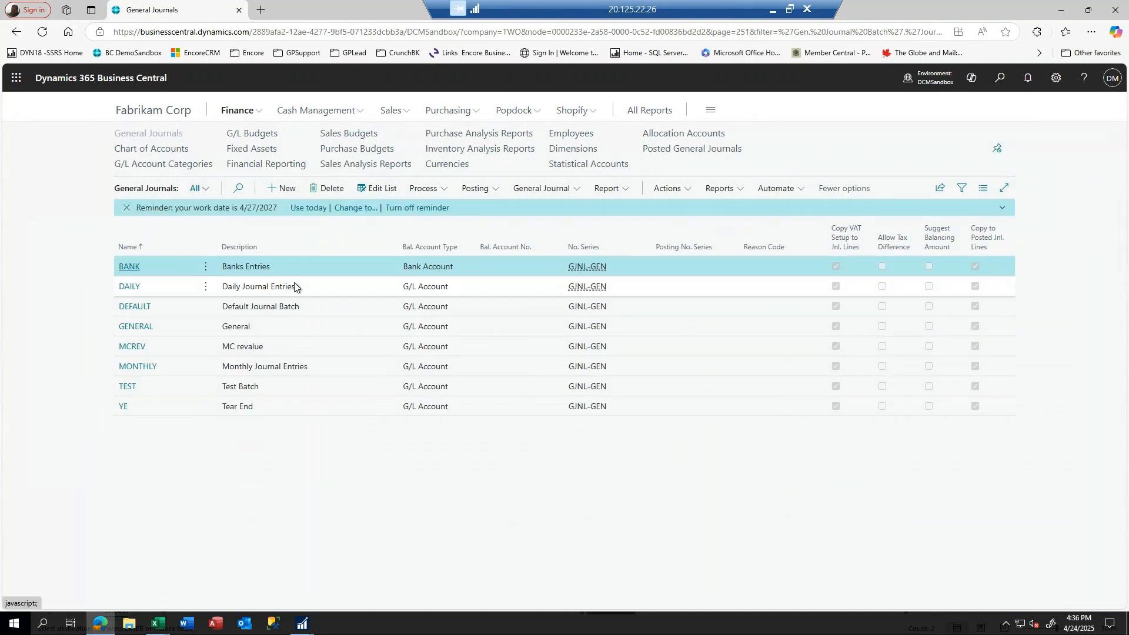
click(140, 387)
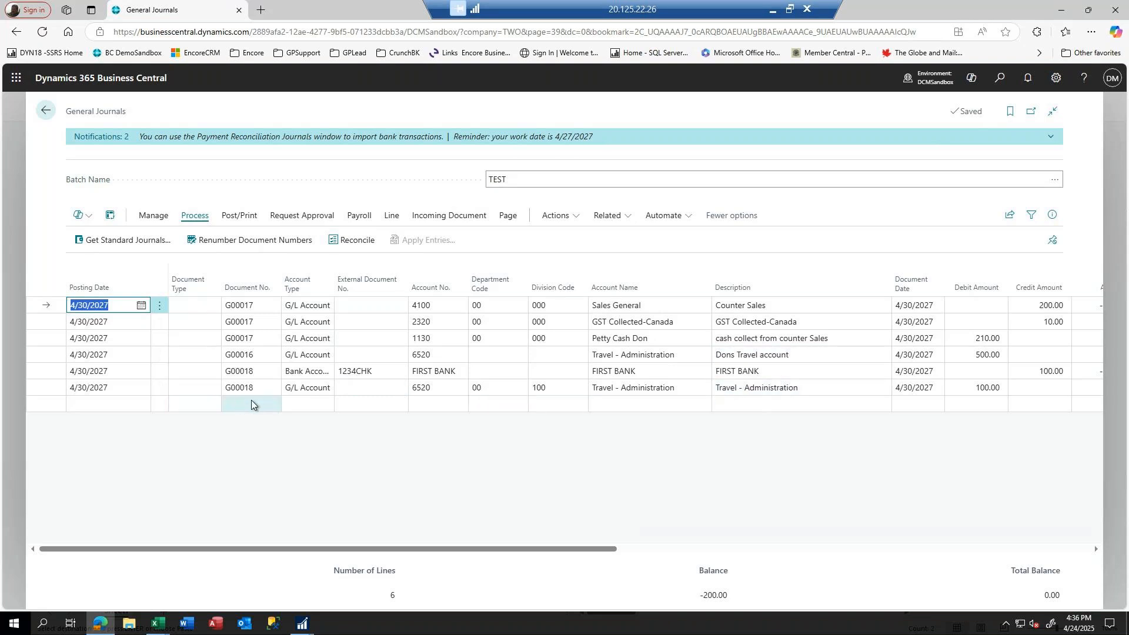
click(92, 403)
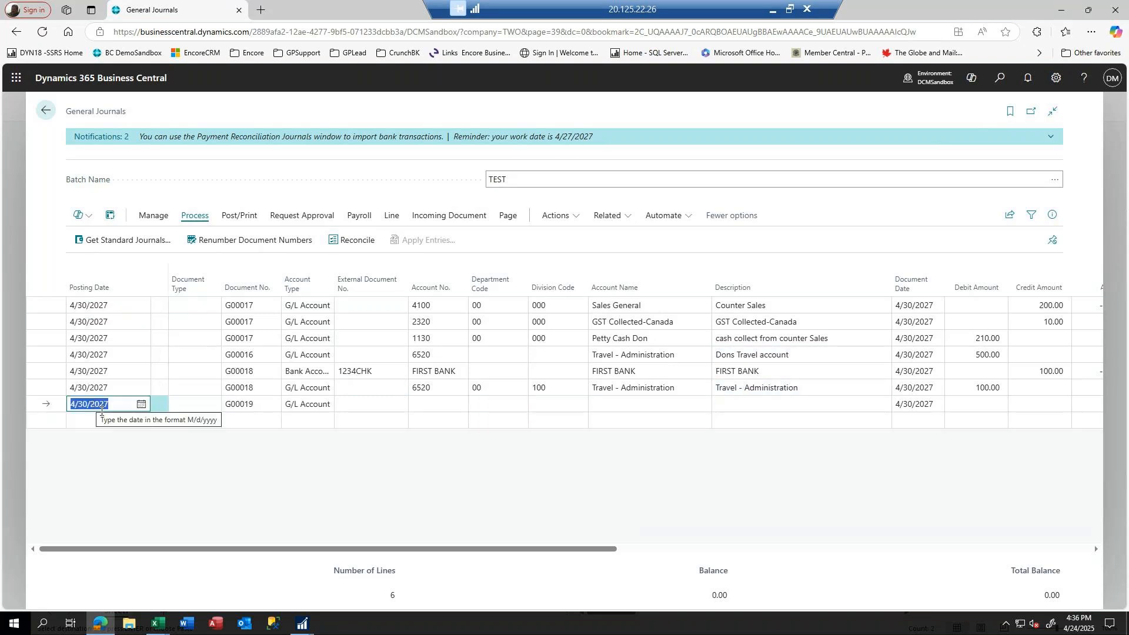
Try to enter "travel" directly as the new journal line's account number
key(Tab)
key(Tab)
key(Tab)
key(Tab)
key(Tab)
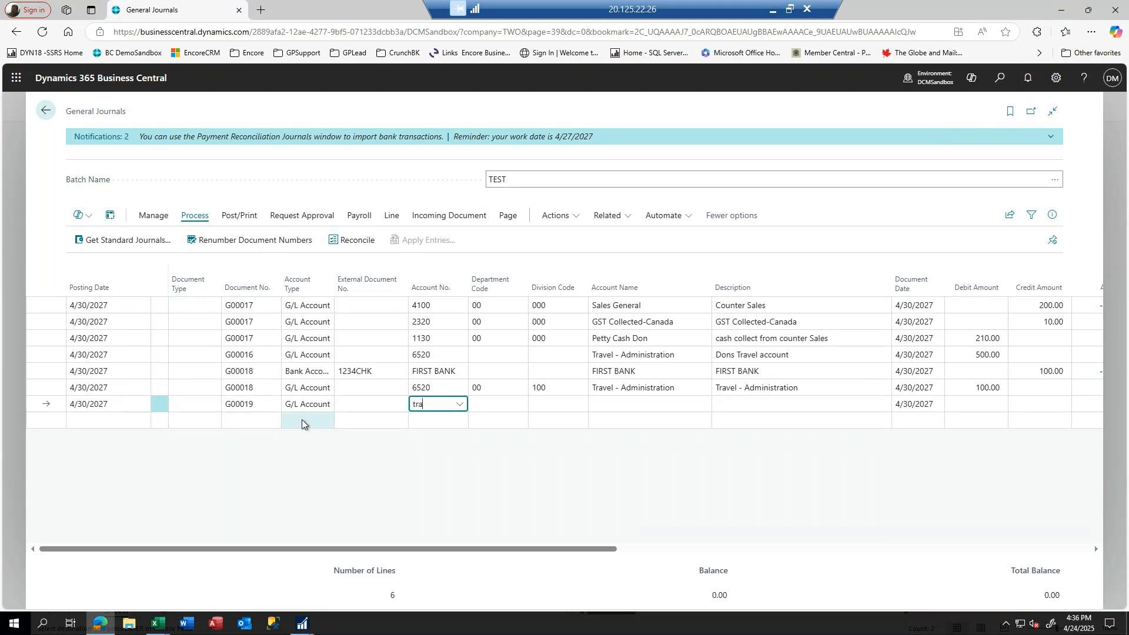
text(travel)
key(Tab)
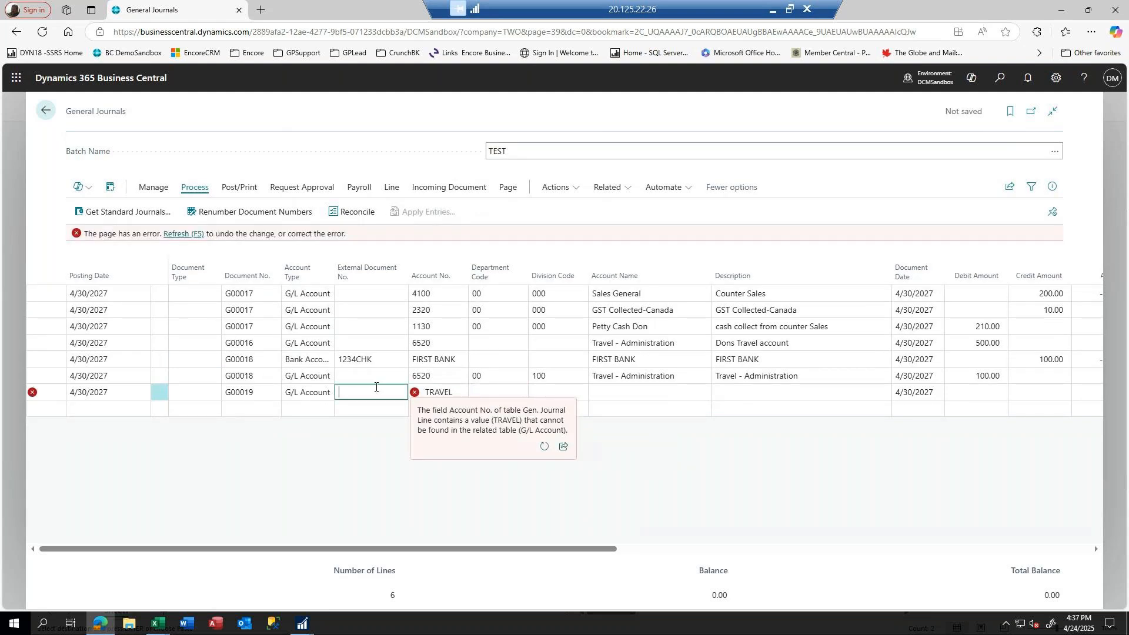
Replace the new line's account entry by looking up "trav" and choosing account 6520, Travel - Administration
click(442, 392)
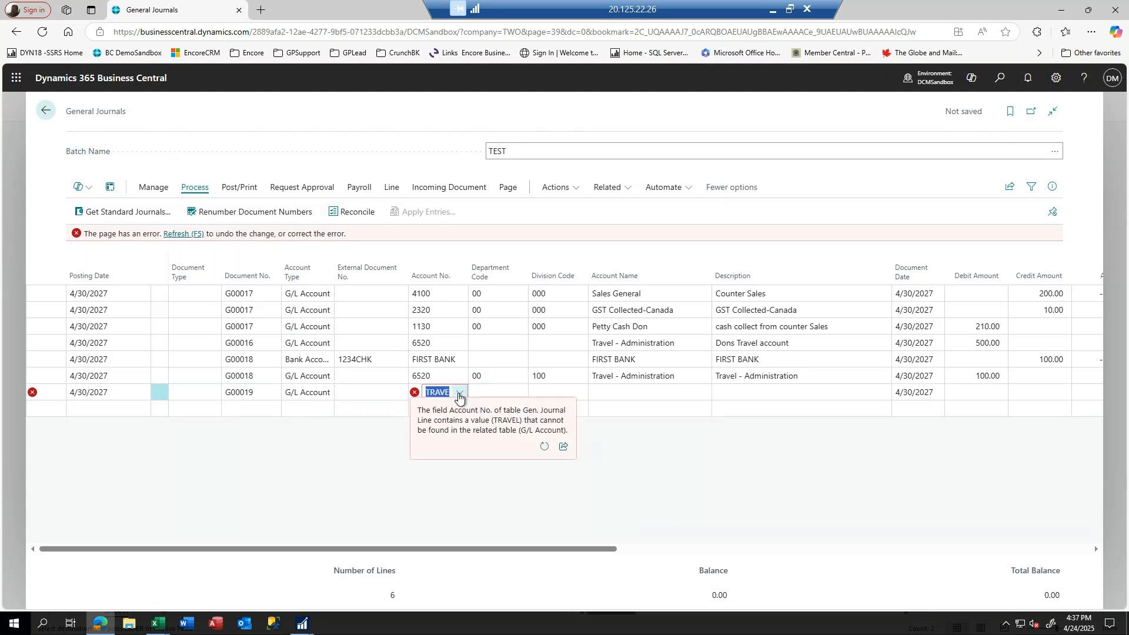
click(459, 393)
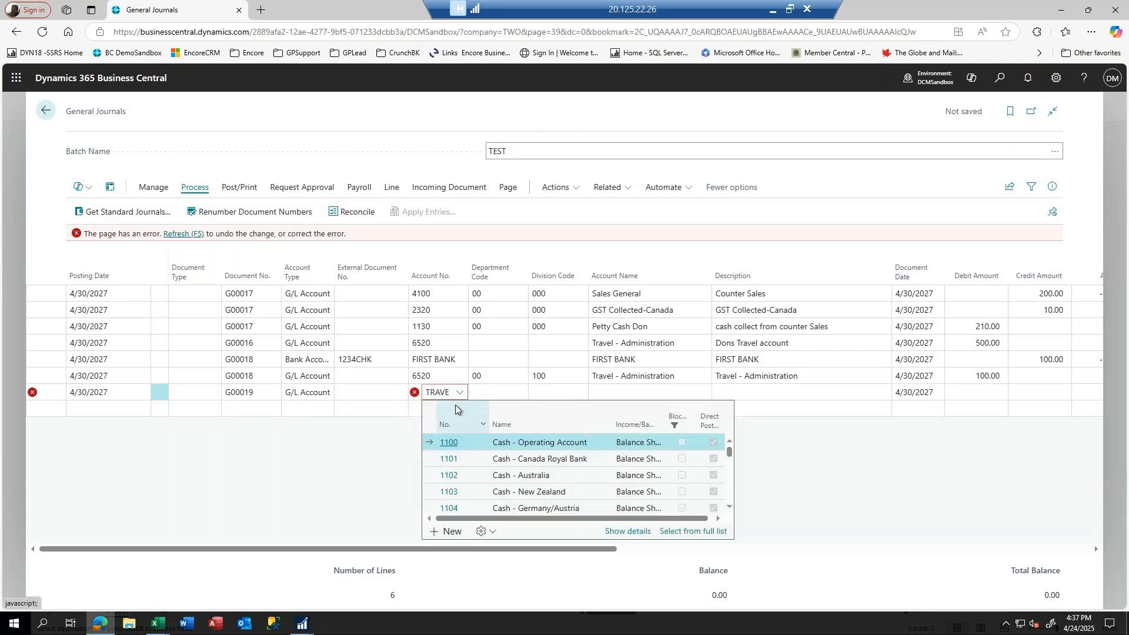
key(BackSpace)
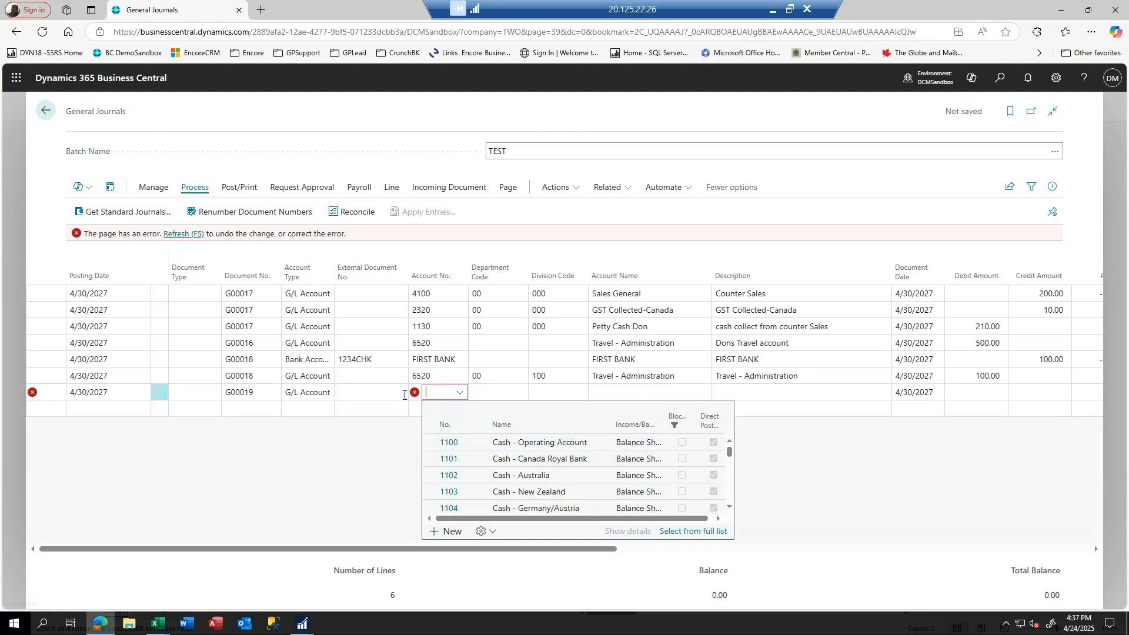
text(trav)
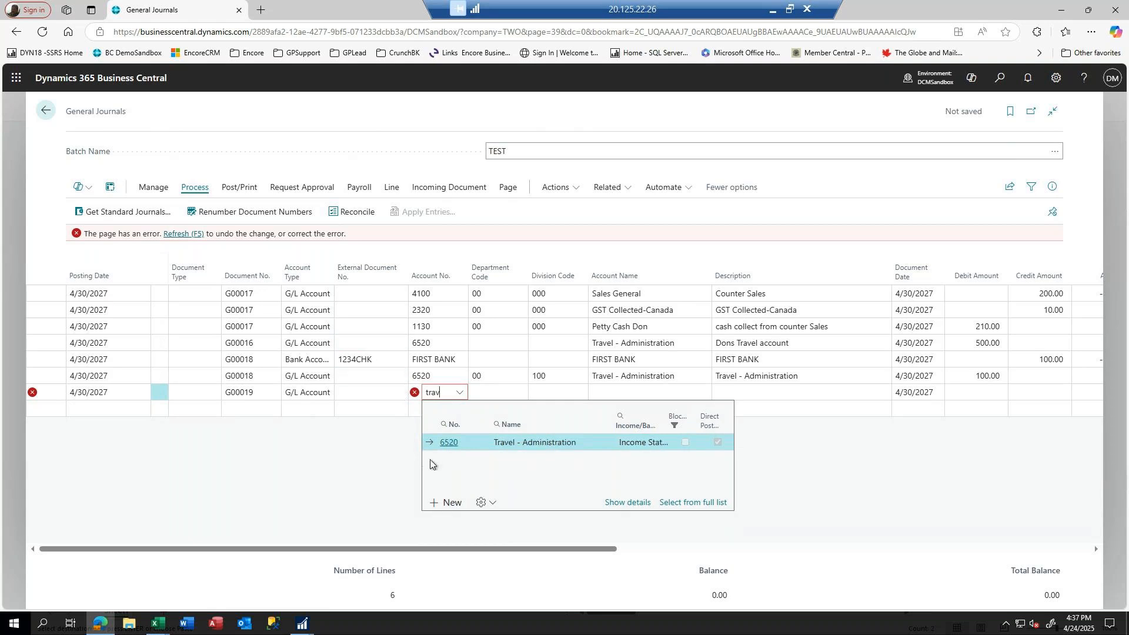
click(445, 447)
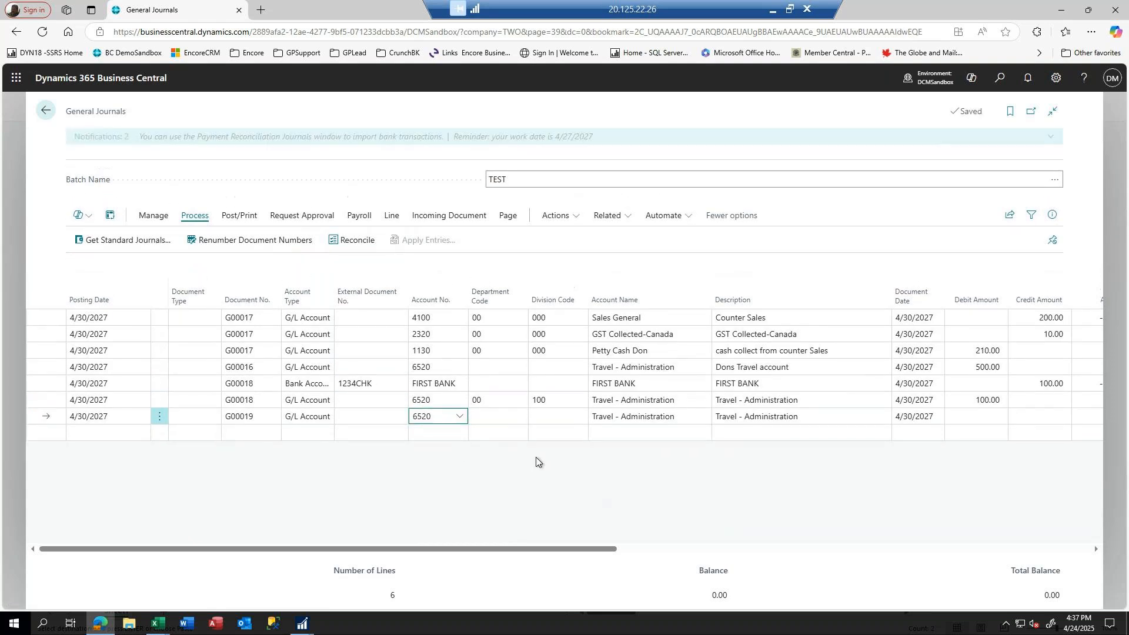
key(Tab)
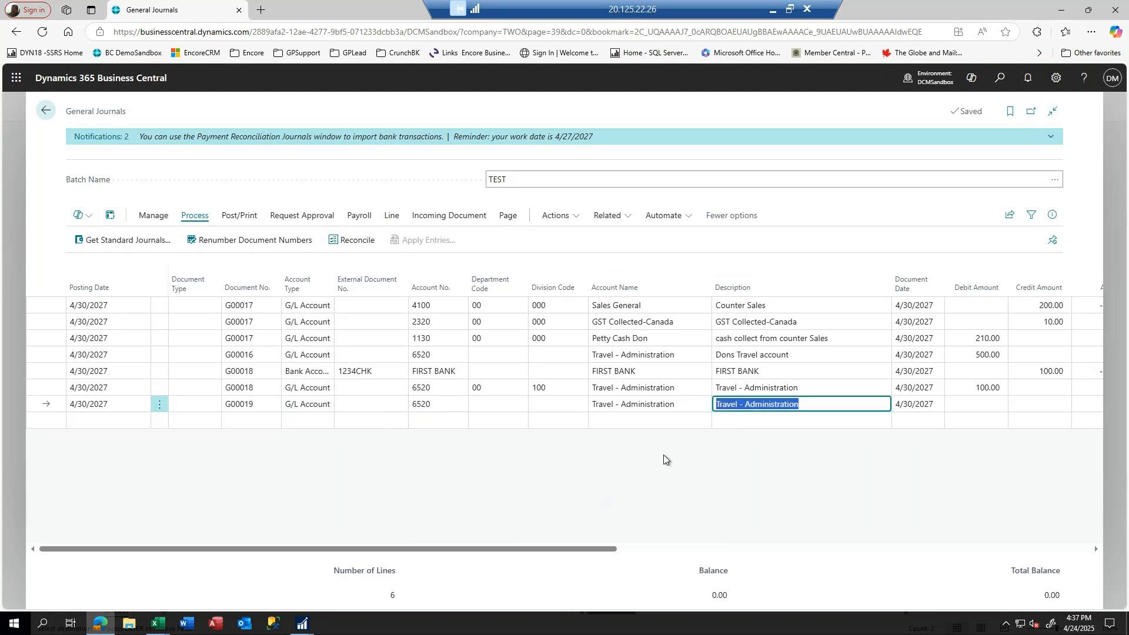
Give the Travel - Administration line of document G00019 the description "test description" and a debit amount of 100
text(test)
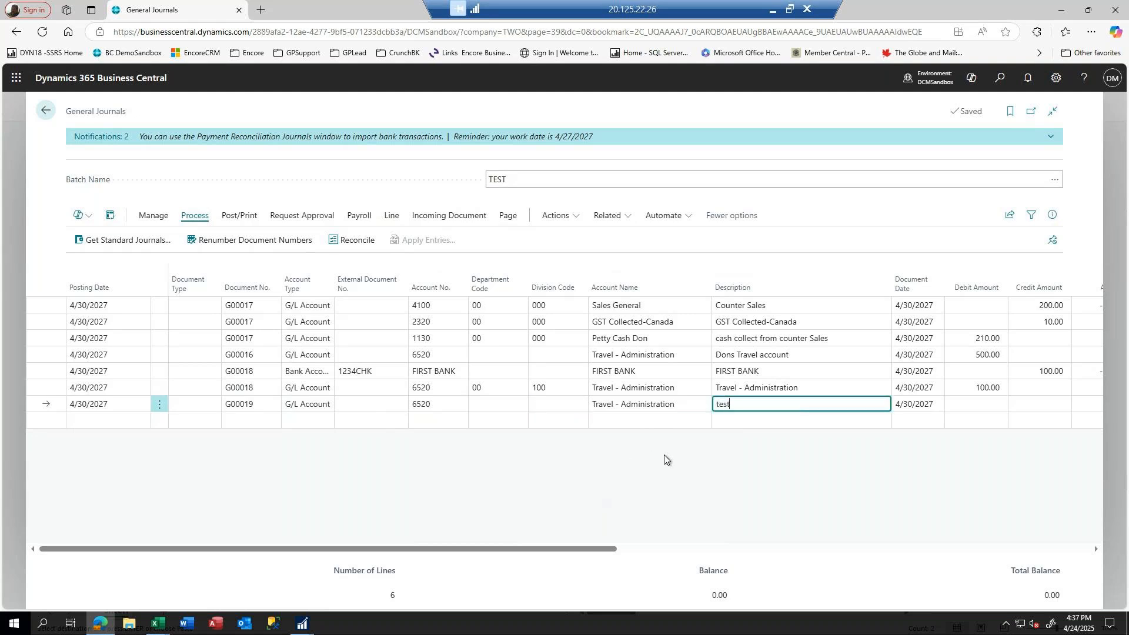
text( description)
key(Tab)
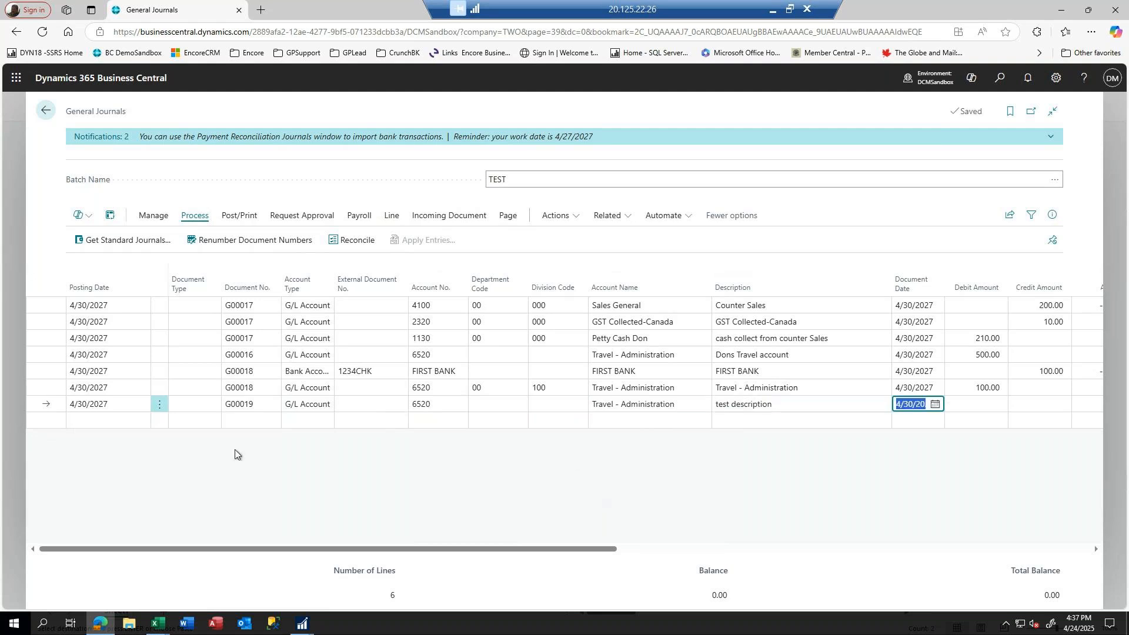
click(988, 402)
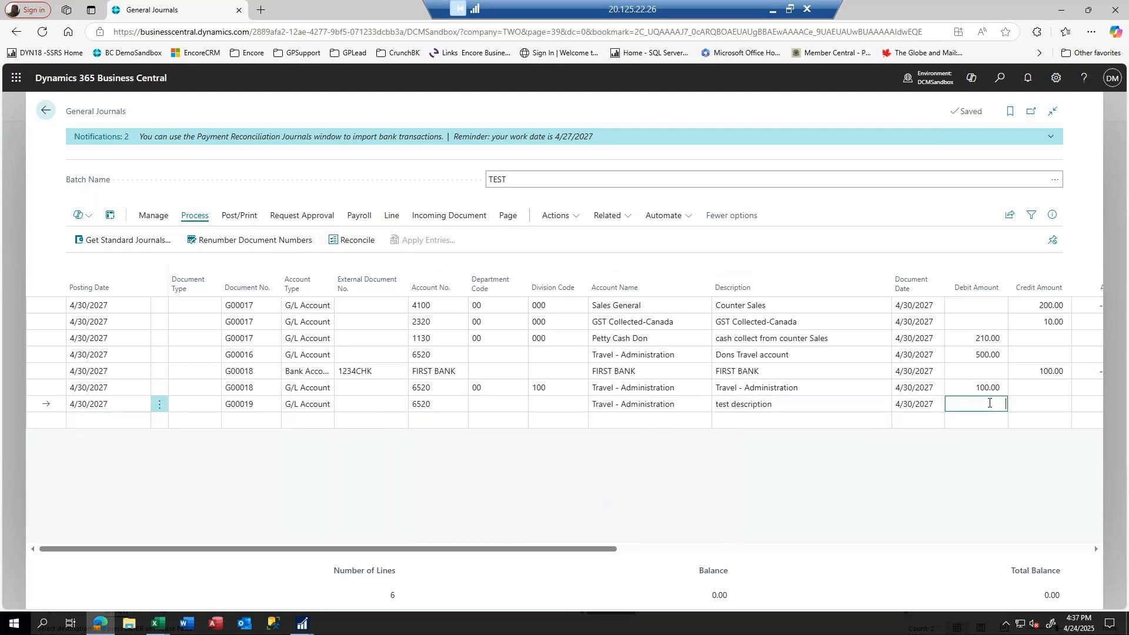
text(100.)
Start another journal line below it and try to enter "petty" directly as its account number
click(107, 421)
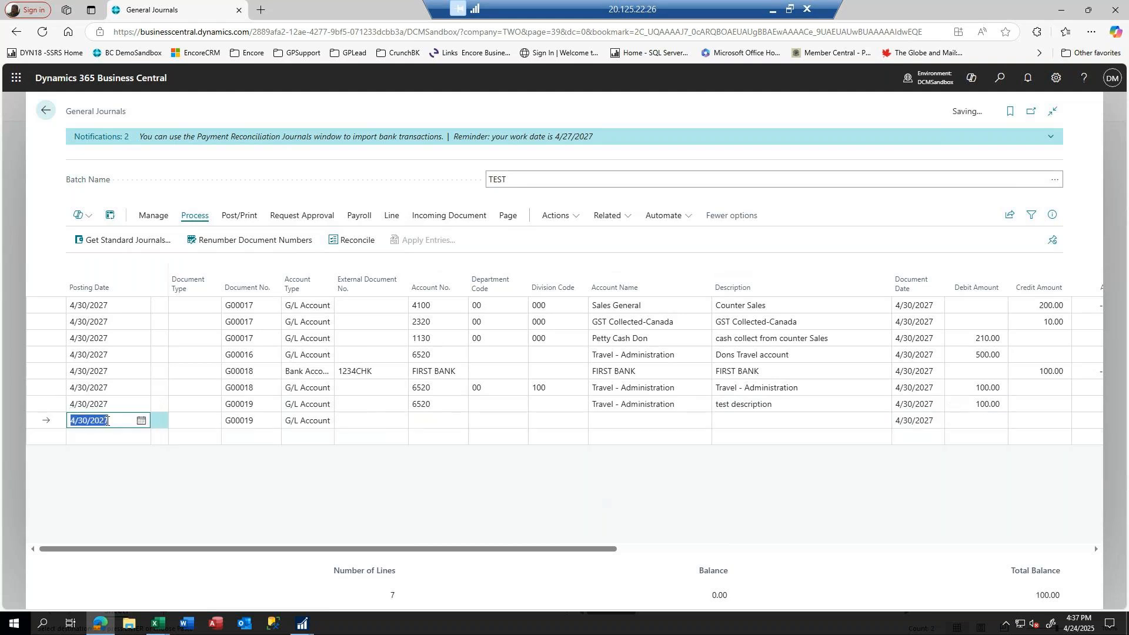
key(Tab)
key(Tab)
key(Tab)
key(Tab)
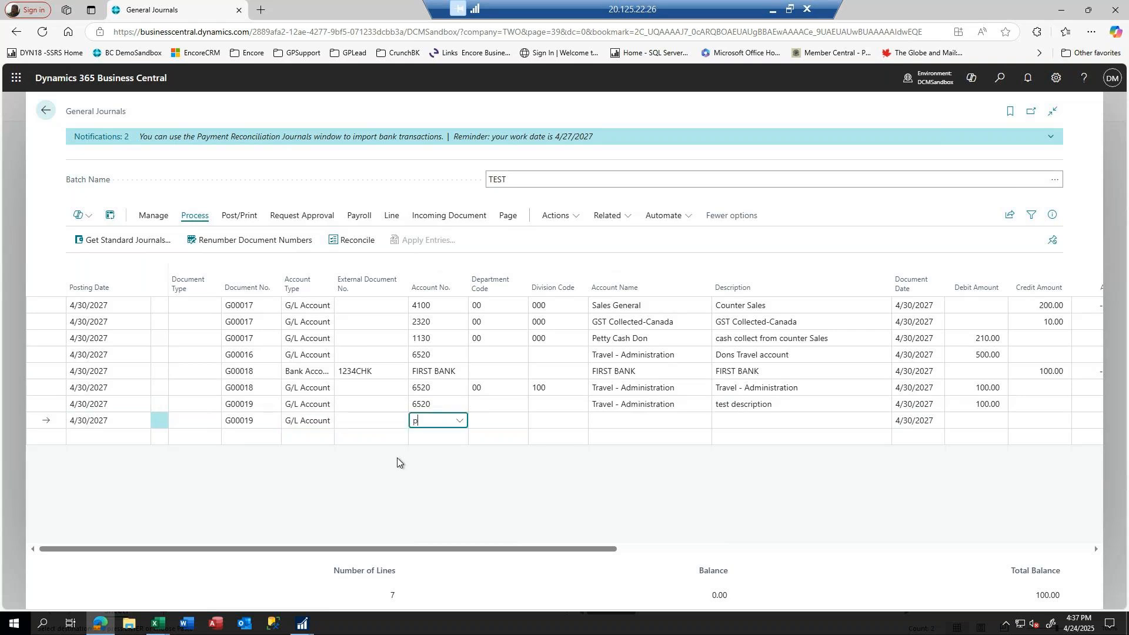
key(Tab)
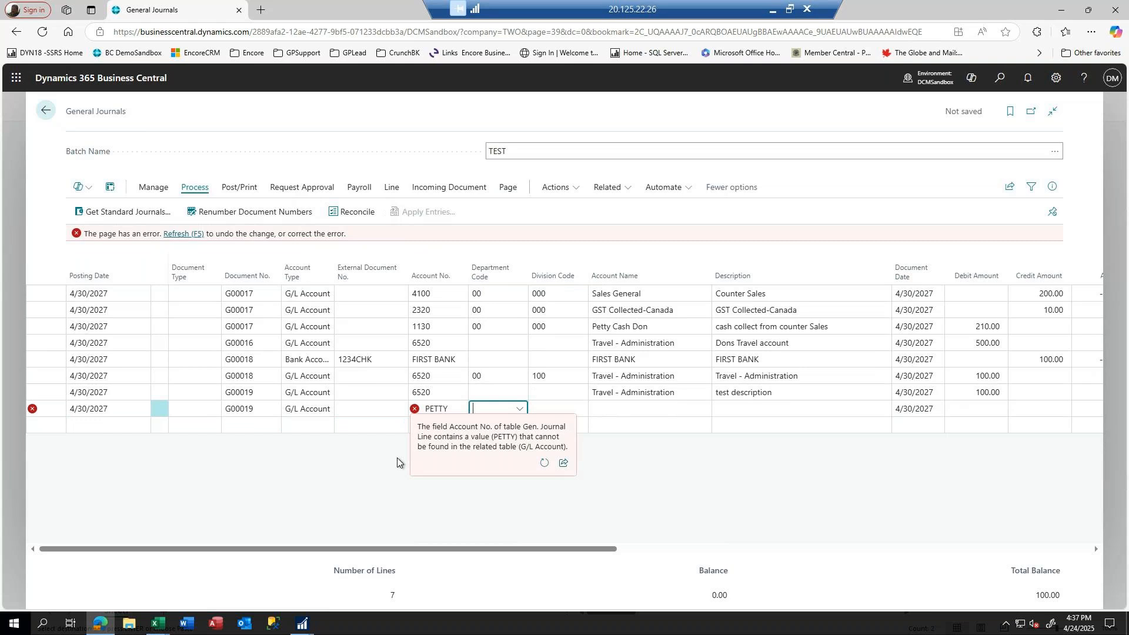
Replace the line's account entry by looking up "pett" and choosing account 1130, Petty Cash Don
key(shift+Tab)
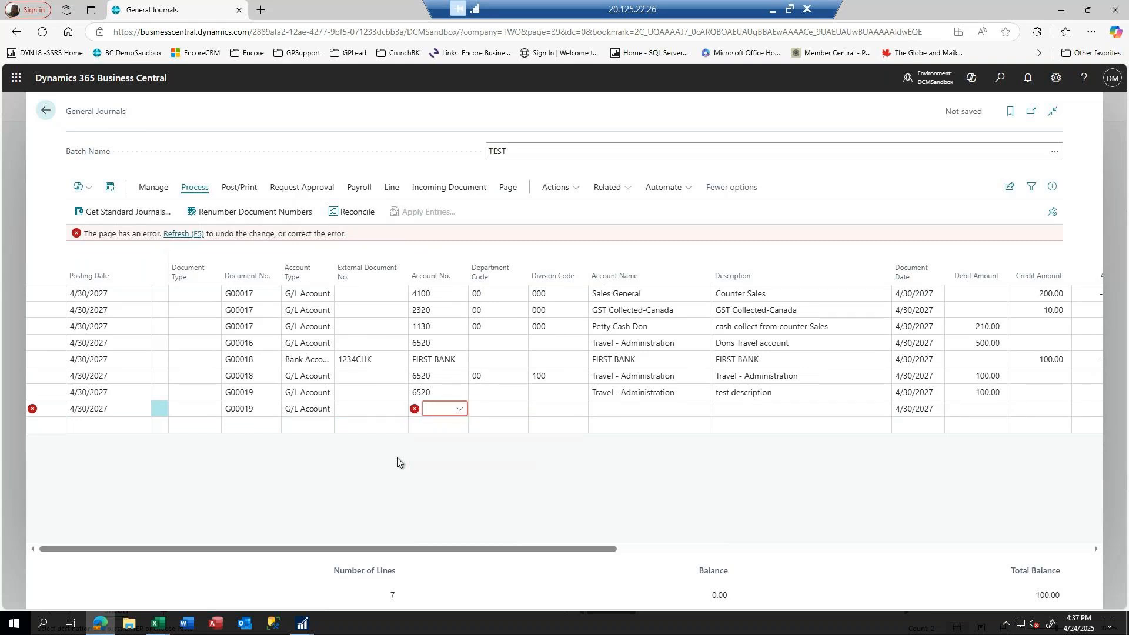
text(pett)
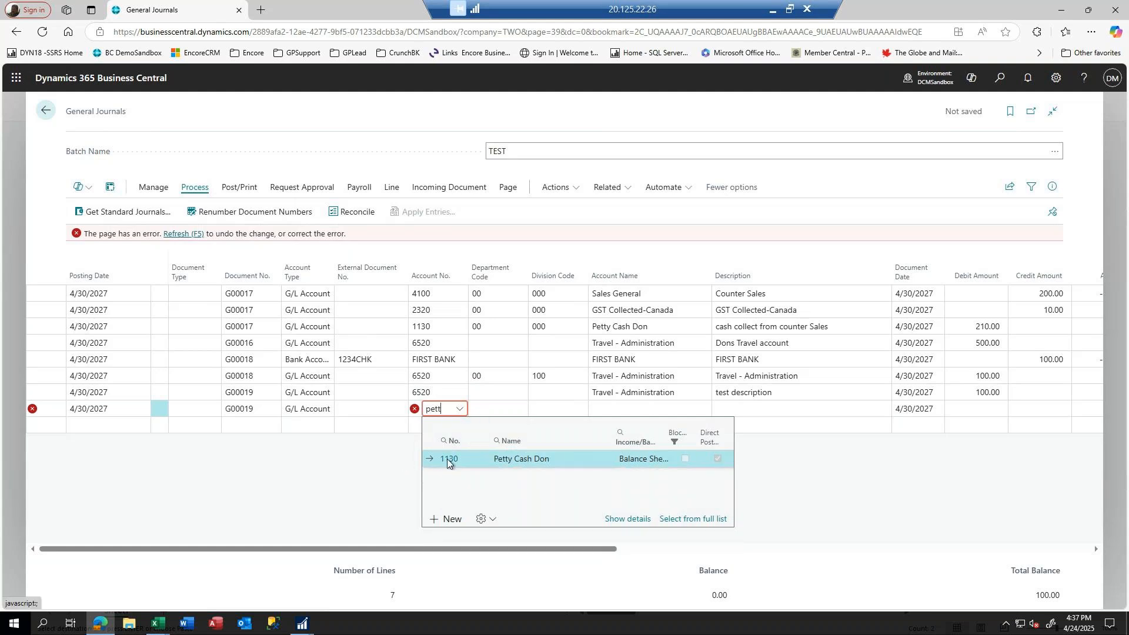
click(447, 459)
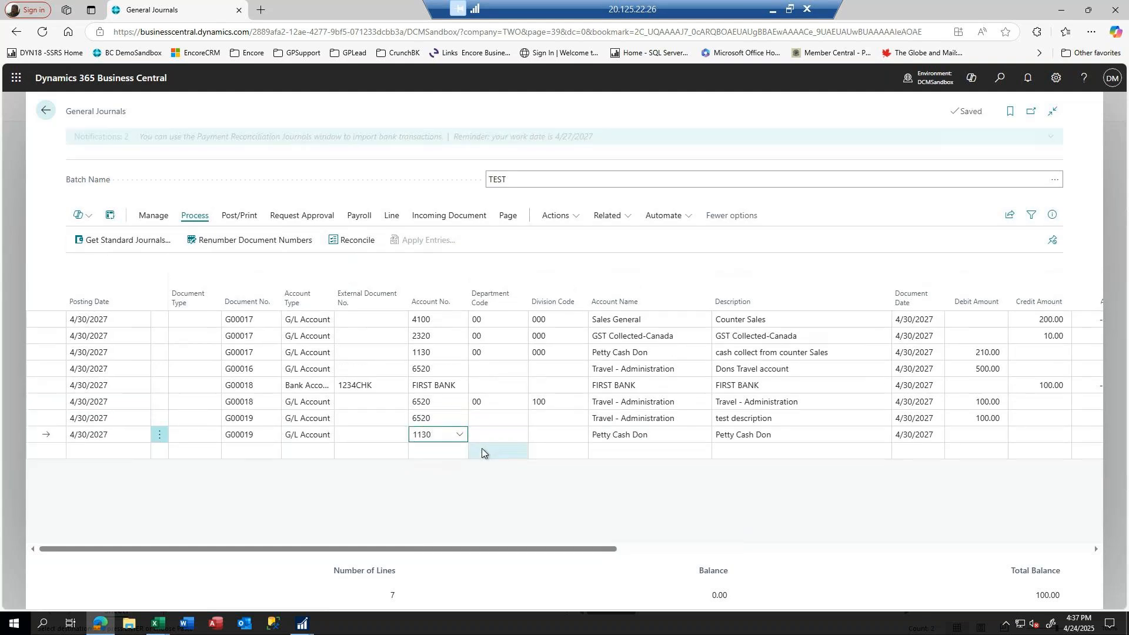
key(Tab)
key(Tab)
key(Tab)
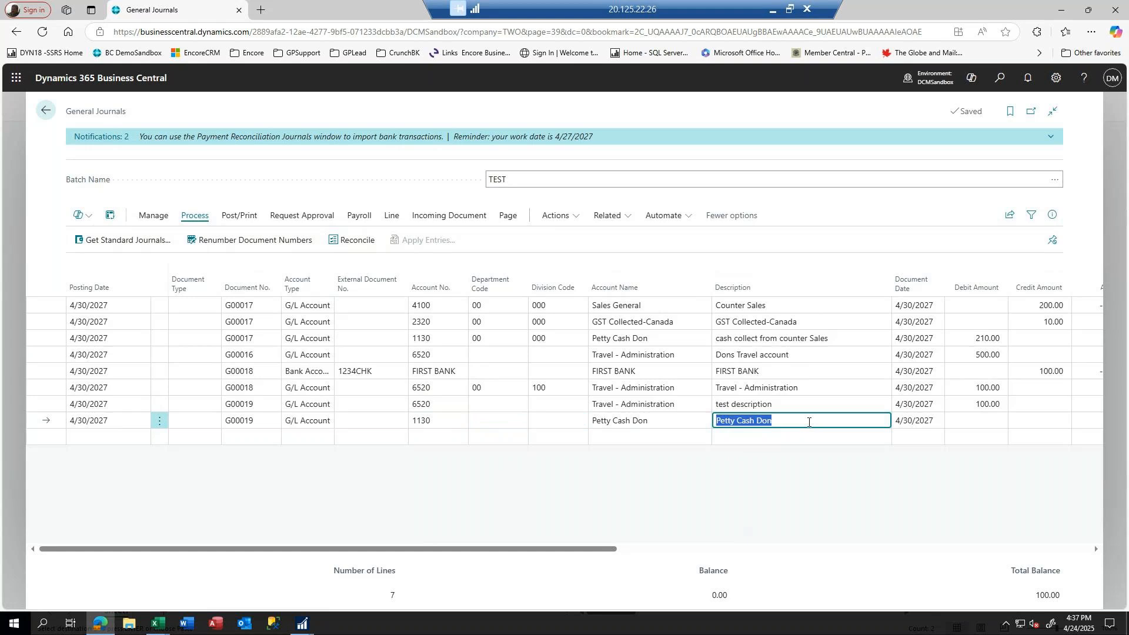
text(1)
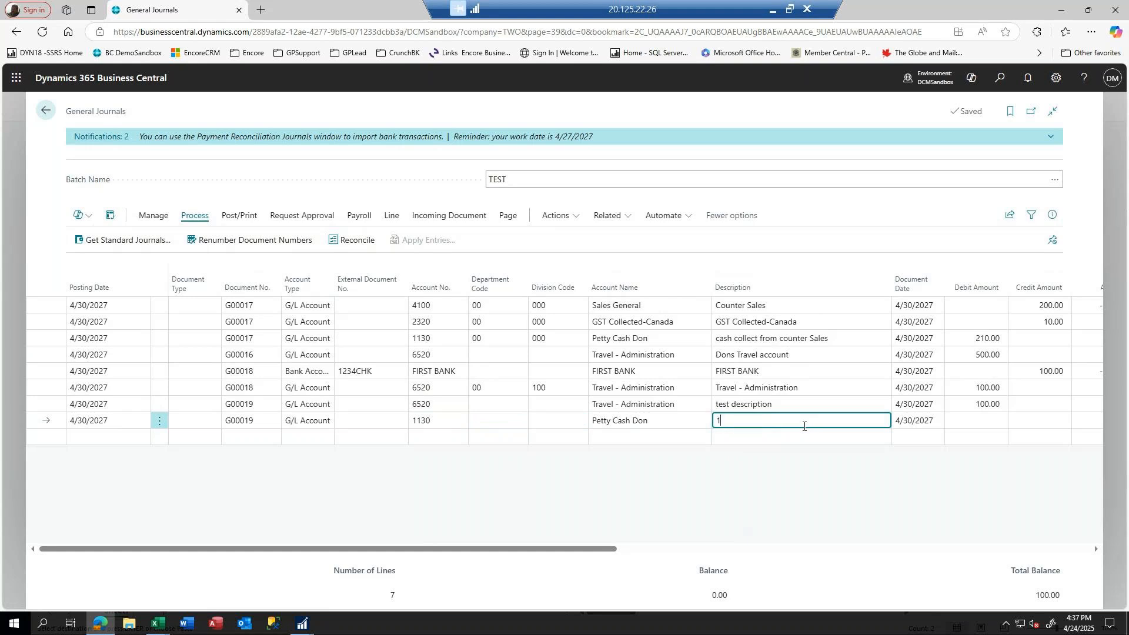
text(23456789012345678901234567890123)
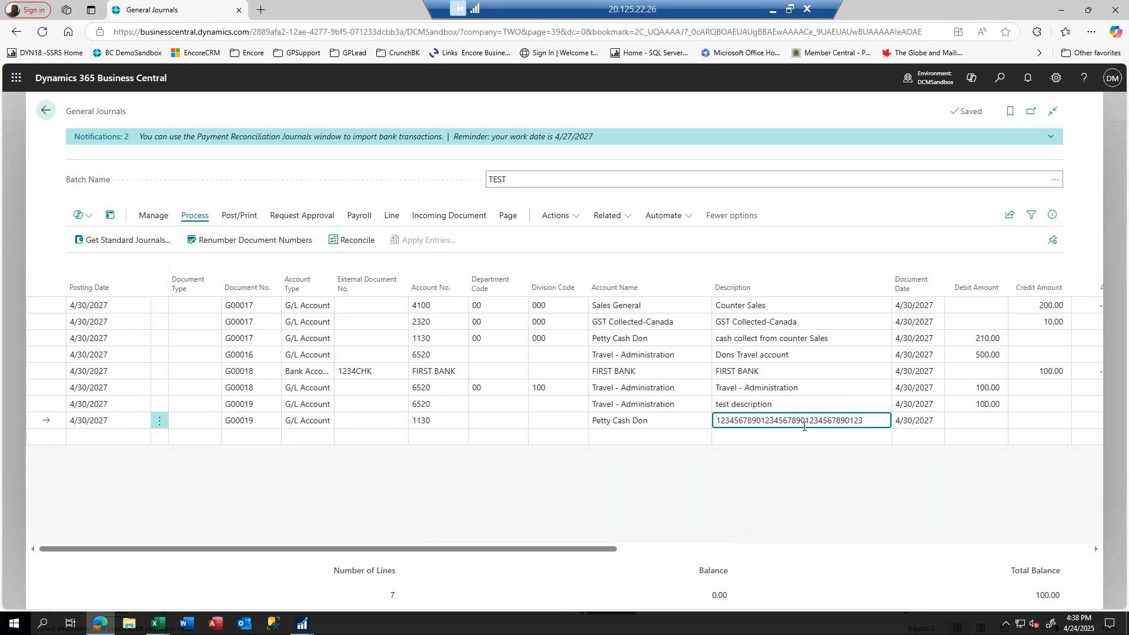
text(45678901234)
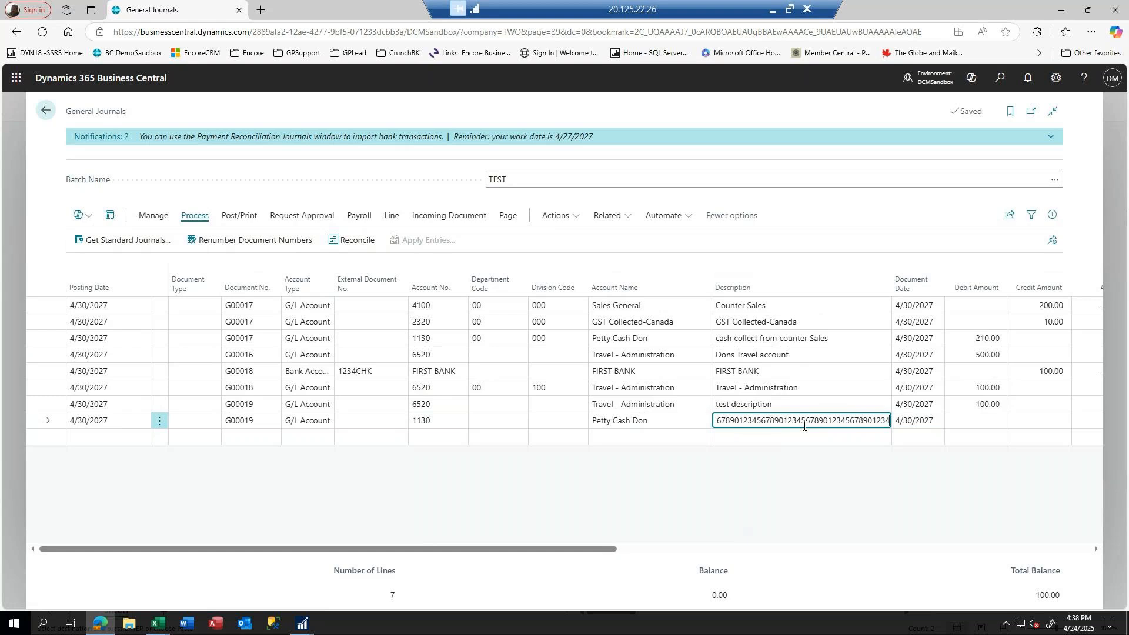
text(5697)
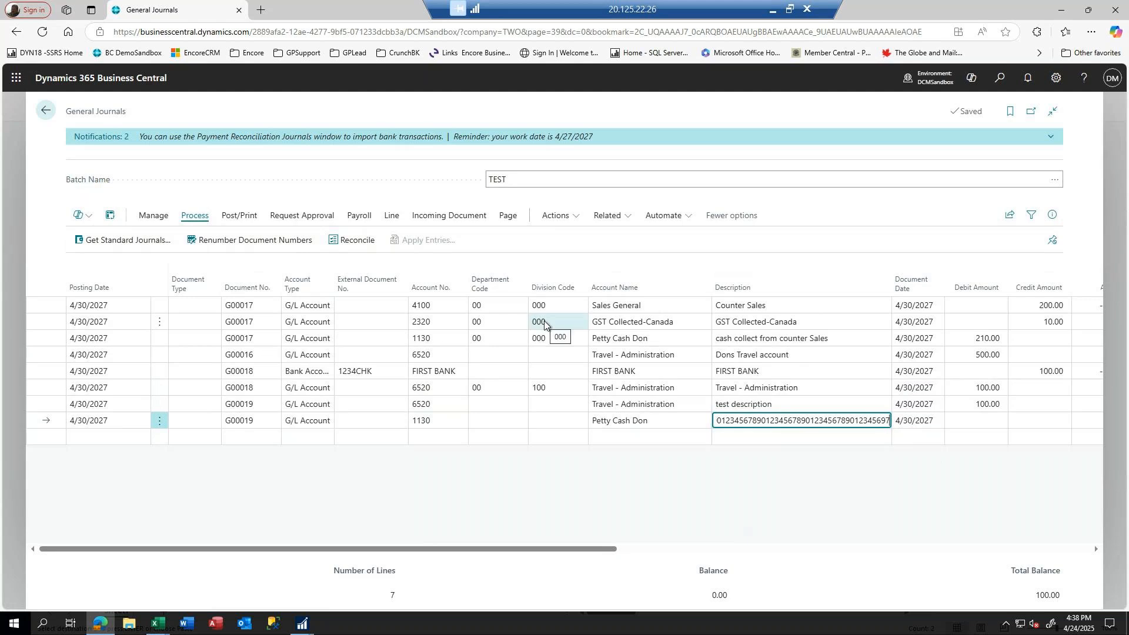
Clear the whole description of the new Petty Cash Don line
key(BackSpace)
key(BackSpace)
key(BackSpace)
key(BackSpace)
key(BackSpace)
key(BackSpace)
key(BackSpace)
key(BackSpace)
key(BackSpace)
key(BackSpace)
key(BackSpace)
key(BackSpace)
key(BackSpace)
key(BackSpace)
key(BackSpace)
key(BackSpace)
key(BackSpace)
key(BackSpace)
key(BackSpace)
key(BackSpace)
key(BackSpace)
key(BackSpace)
key(BackSpace)
key(BackSpace)
key(BackSpace)
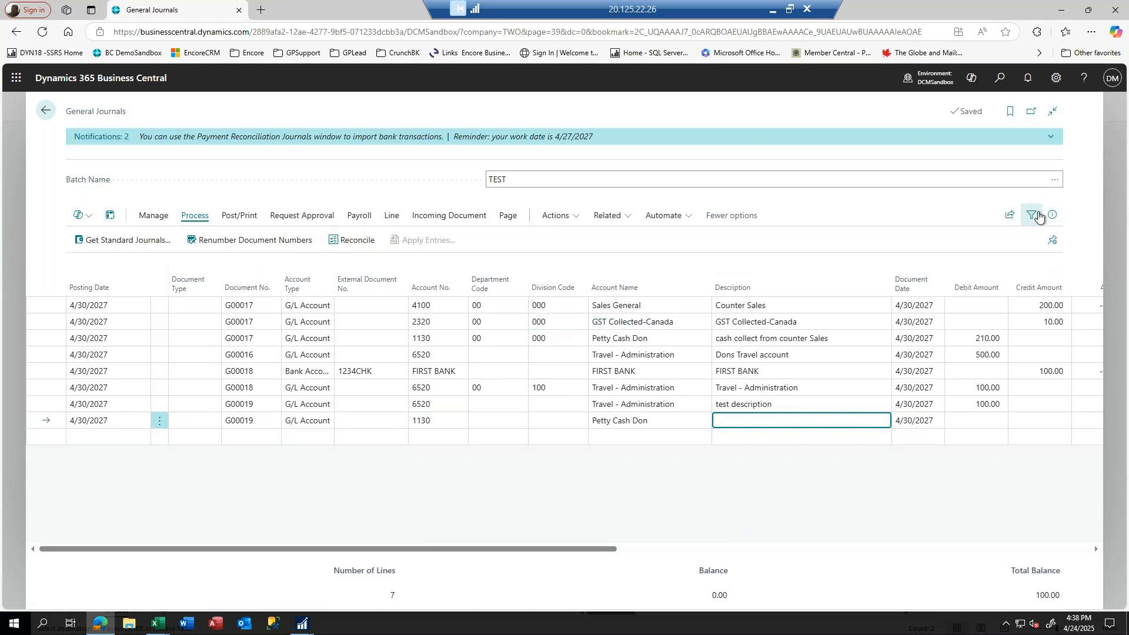
Show the journal's details pane and review the Journal Check issues for the new Petty Cash Don line
click(1053, 217)
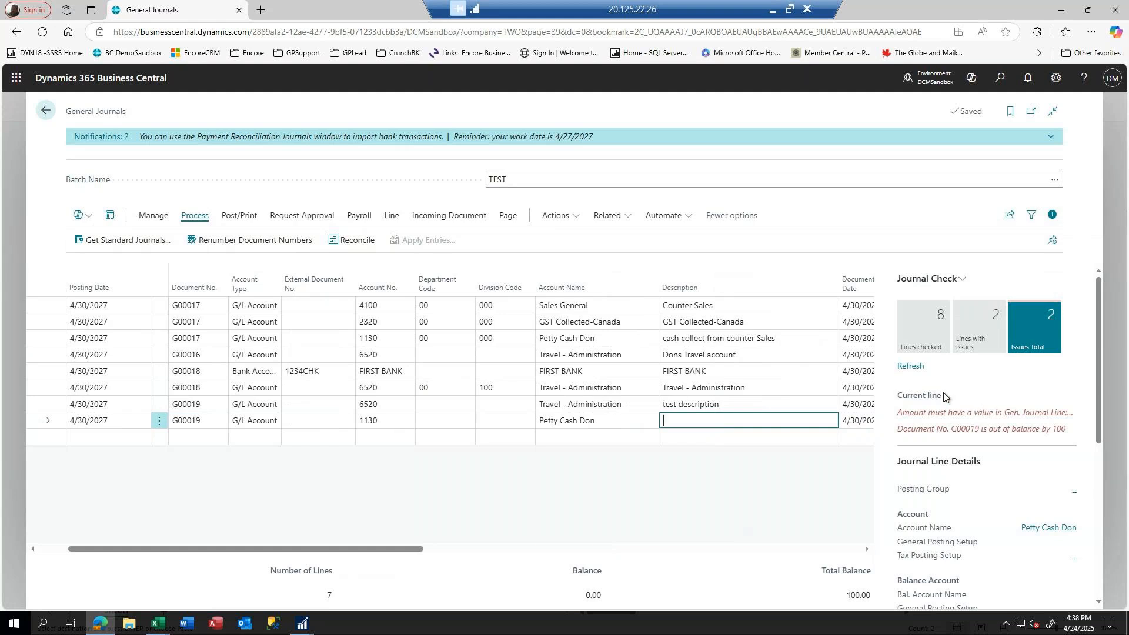
click(950, 281)
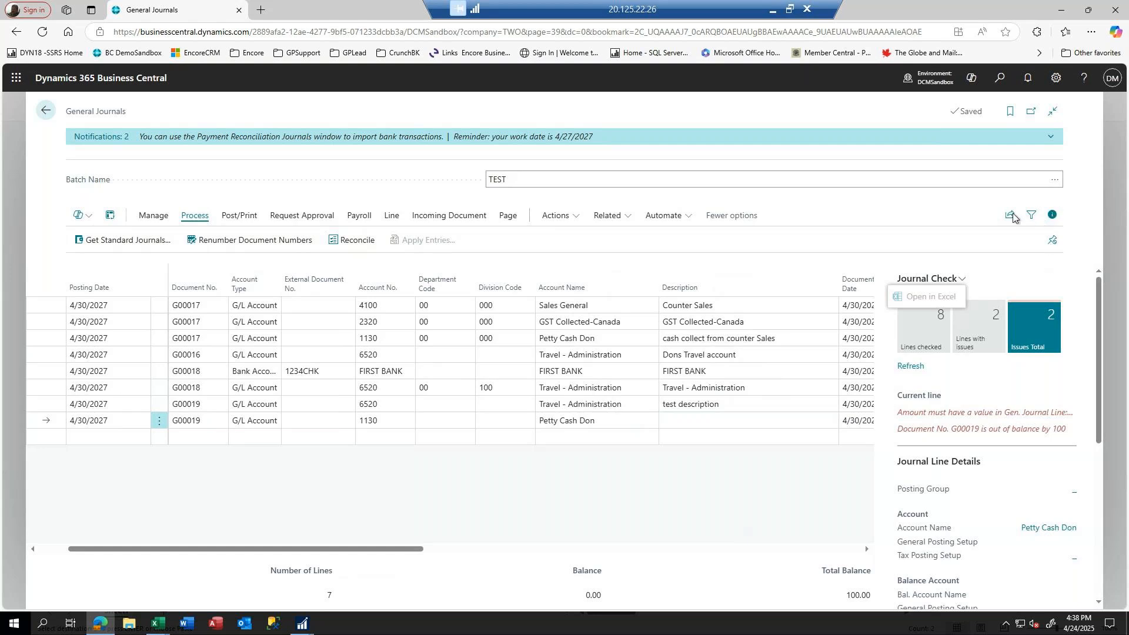
click(1050, 217)
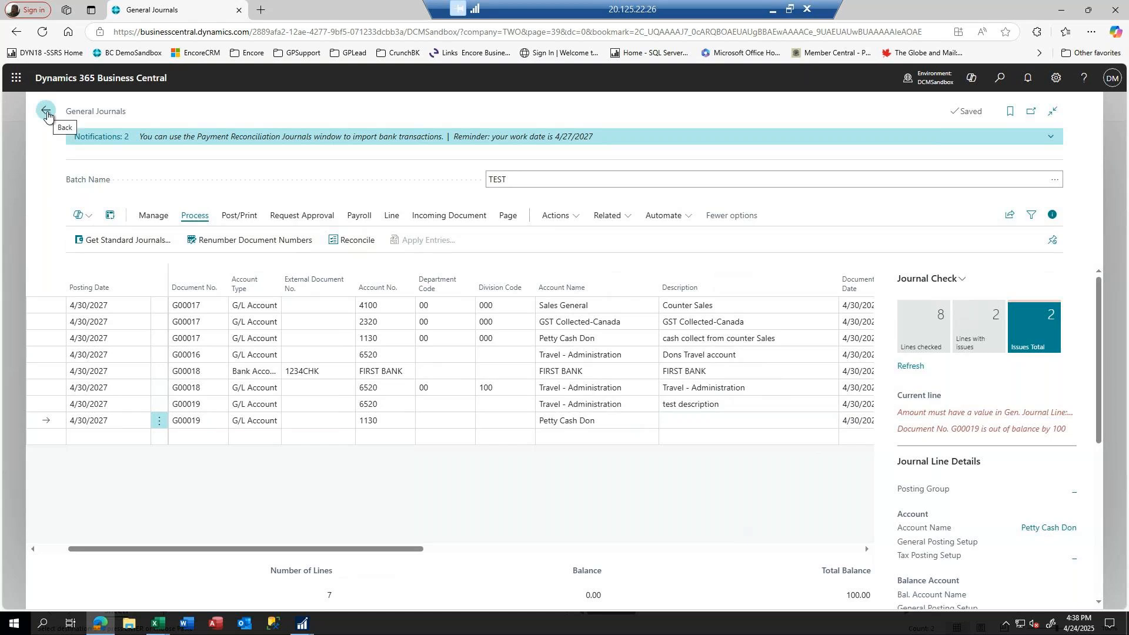
Return to the general journal batch list, view the TEST batch's lines again and go back to the list
click(48, 112)
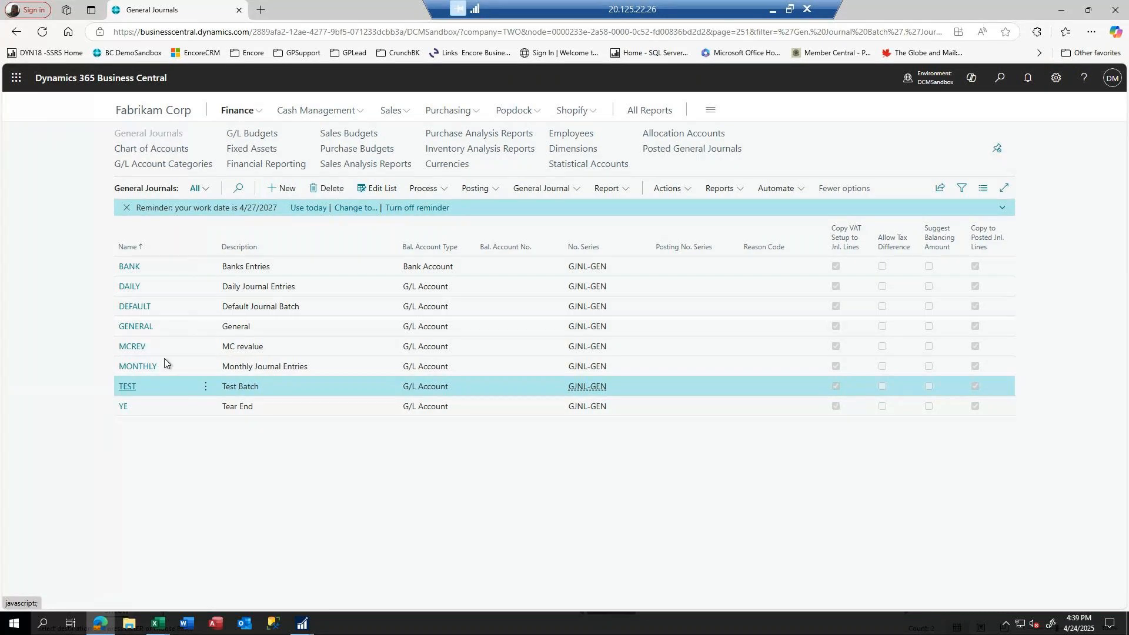
click(125, 387)
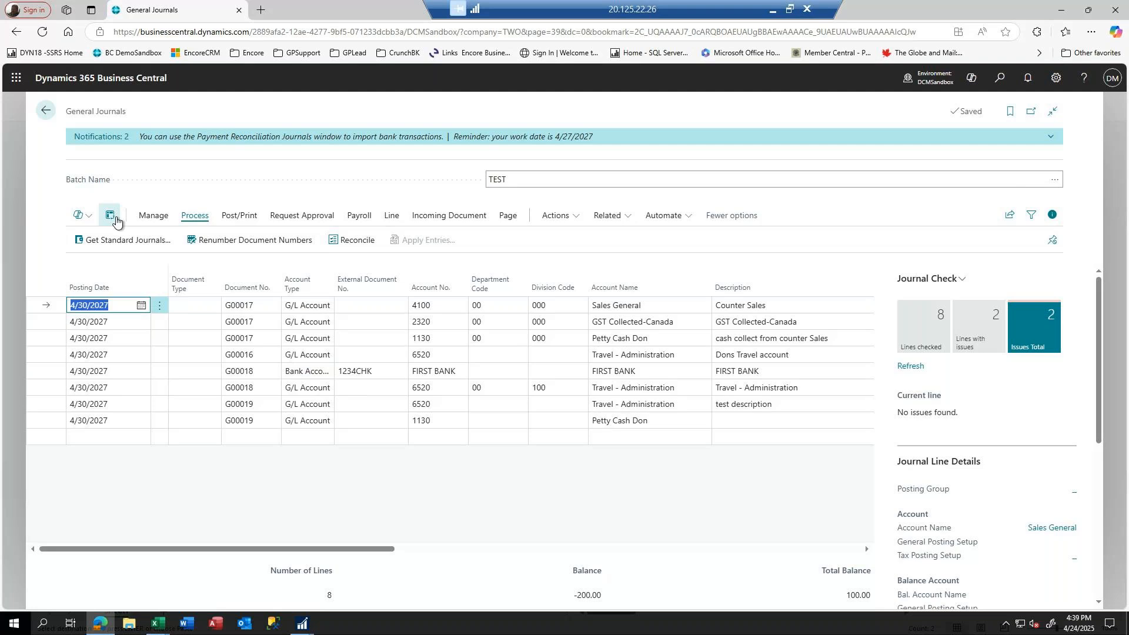
click(45, 111)
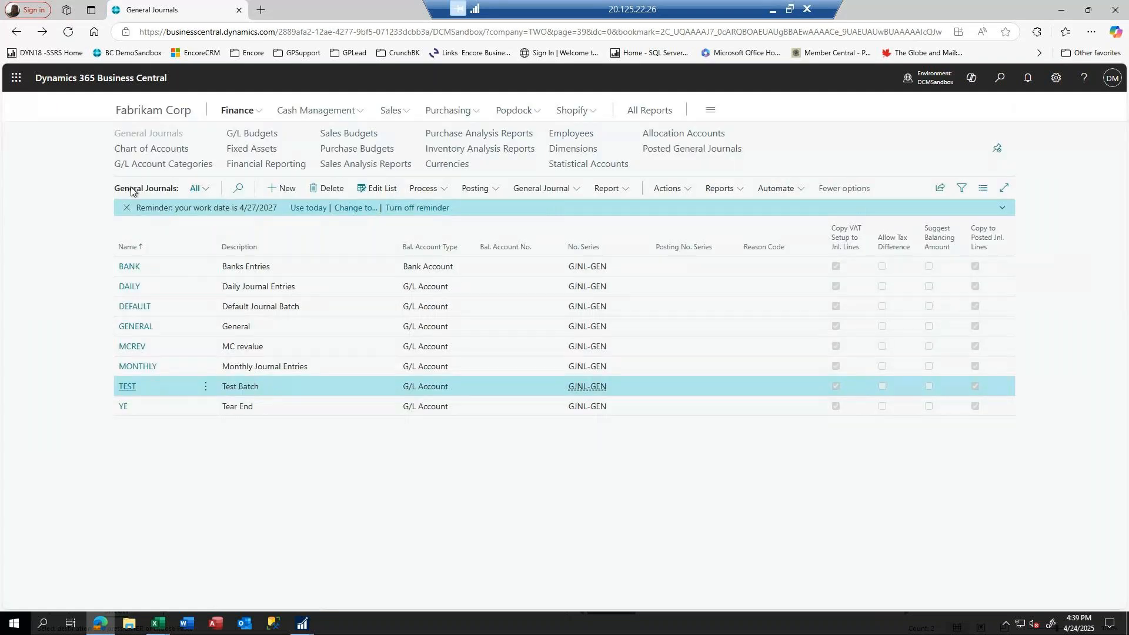
Open the card of account 1100, Cash - Operating Account, from the chart of accounts and examine its Direct Posting setting
click(152, 149)
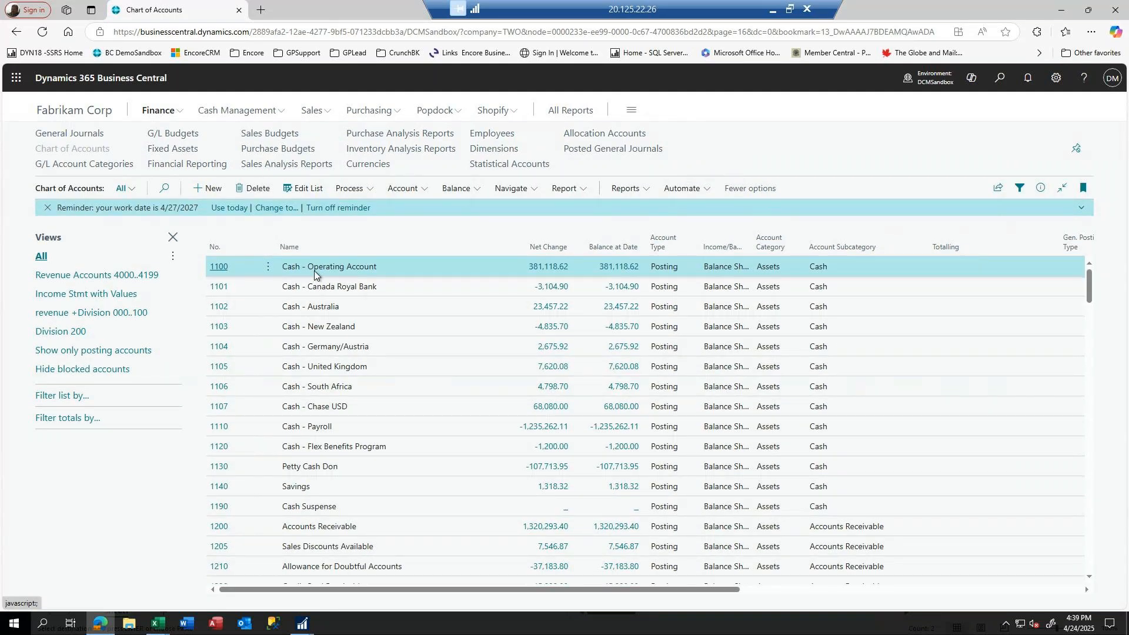
click(218, 267)
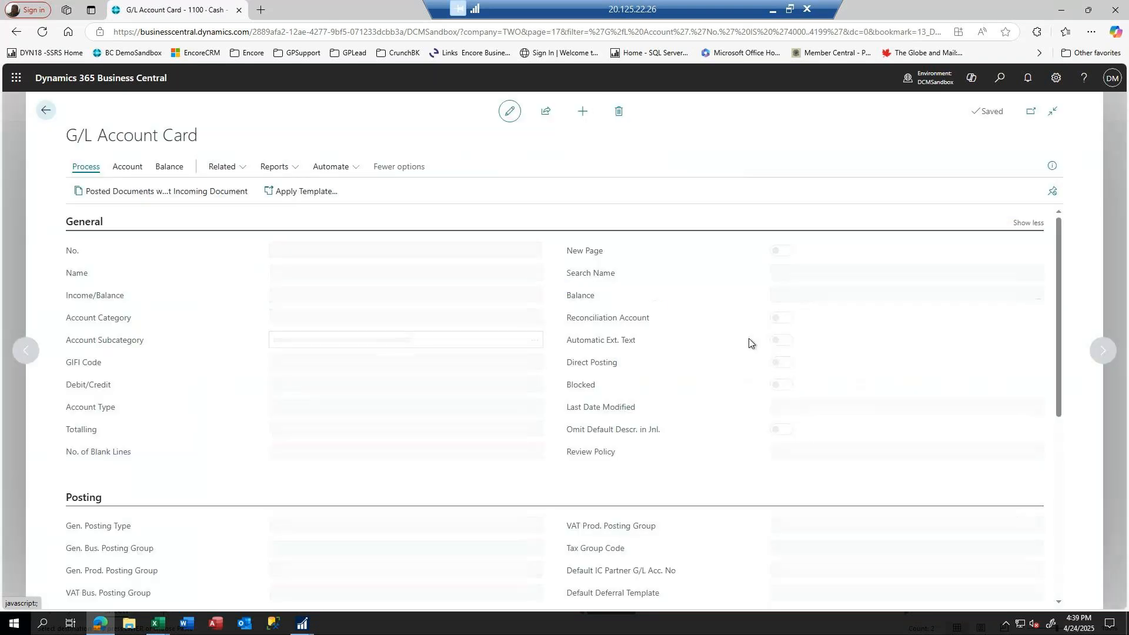
click(772, 393)
click(786, 394)
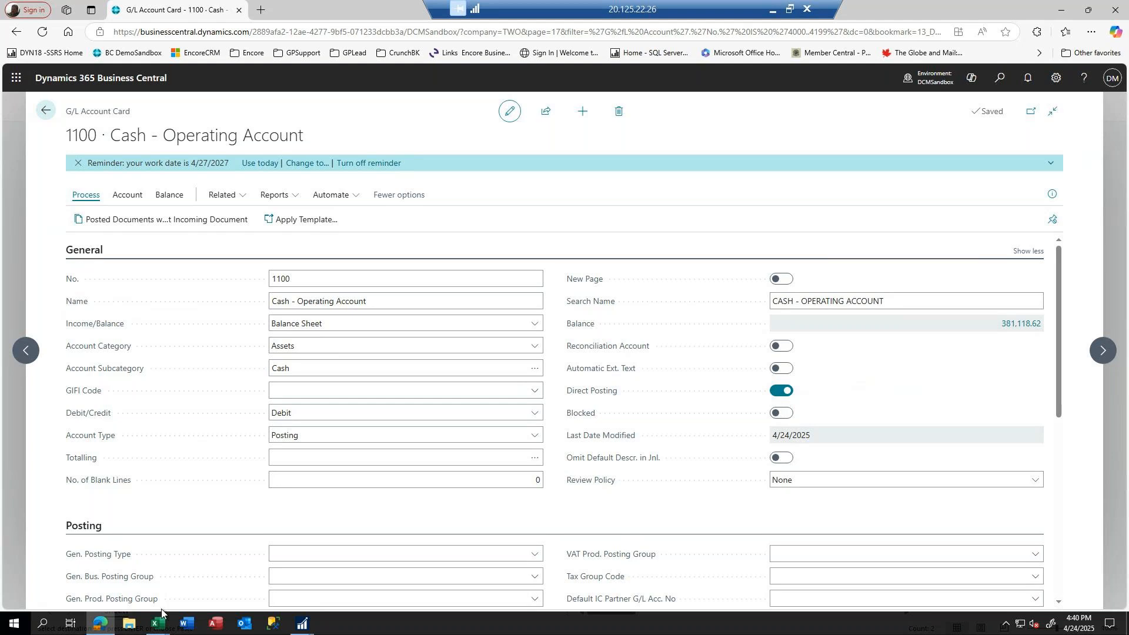
Switch to Dynamics GP, open account 000-1100-00 in Account Maintenance and try out its Allow Account Entry option
click(302, 623)
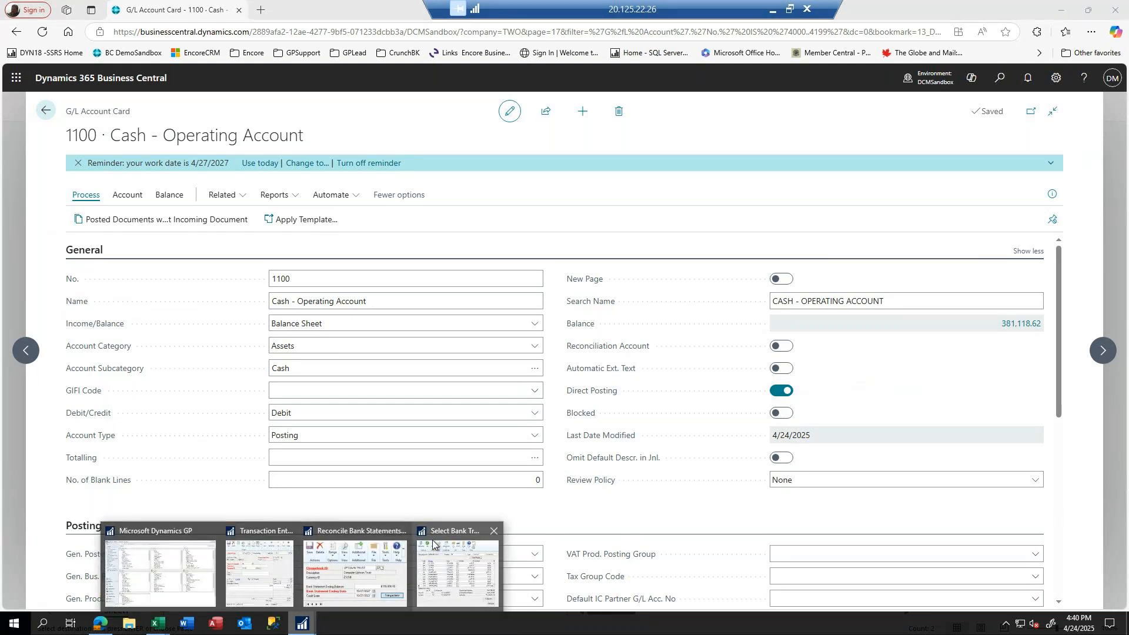
click(156, 552)
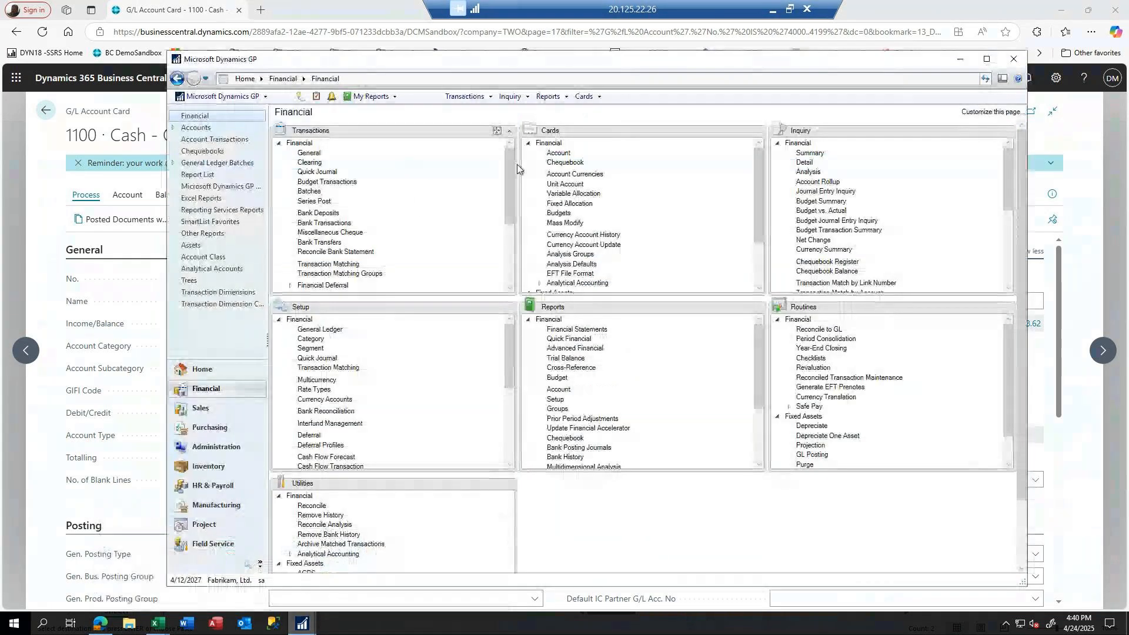
click(557, 154)
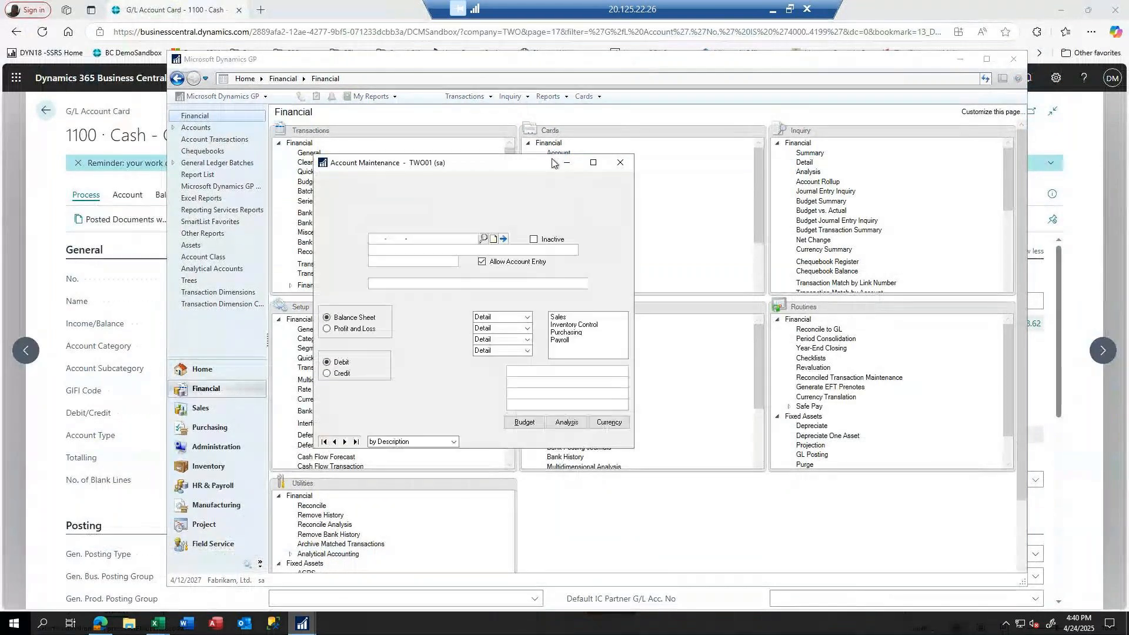
text(000 -110)
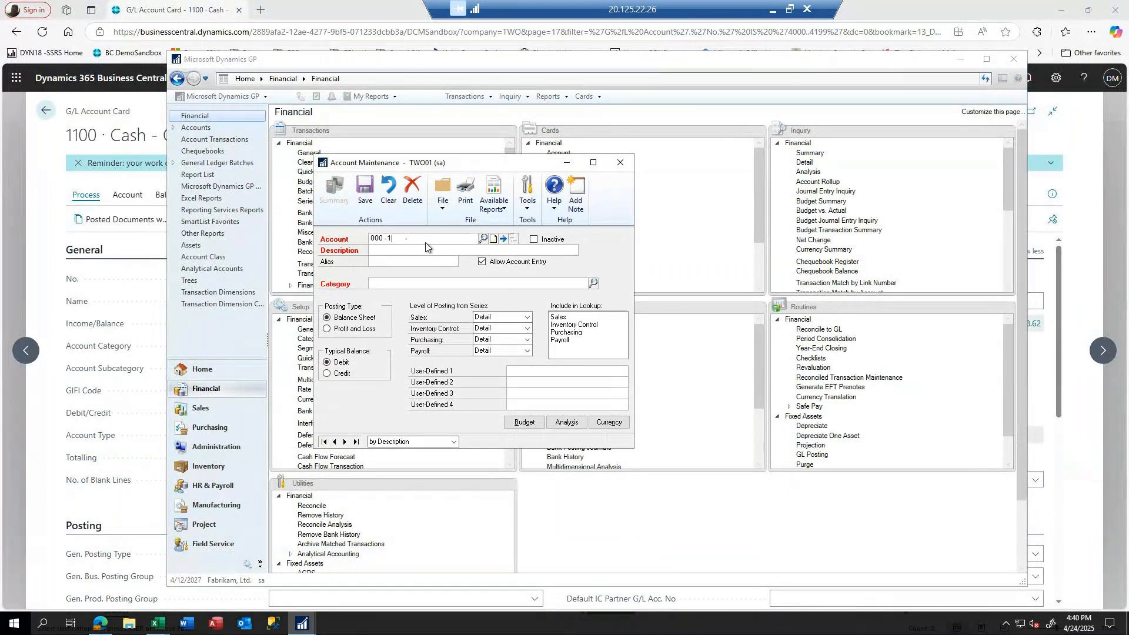
text(0 -00)
key(Tab)
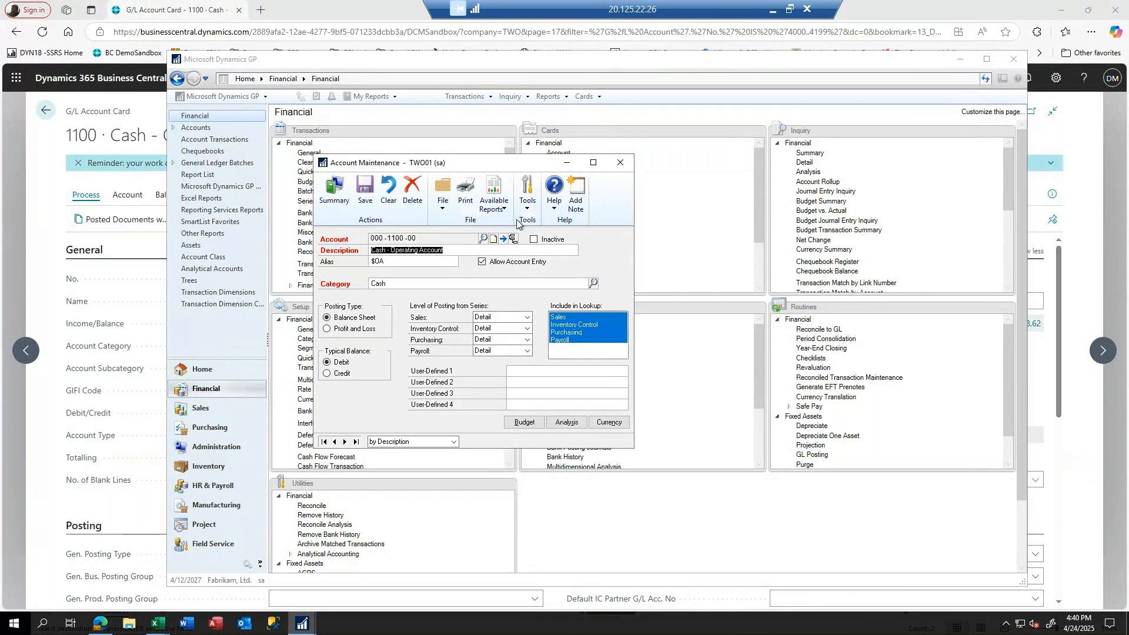
click(504, 263)
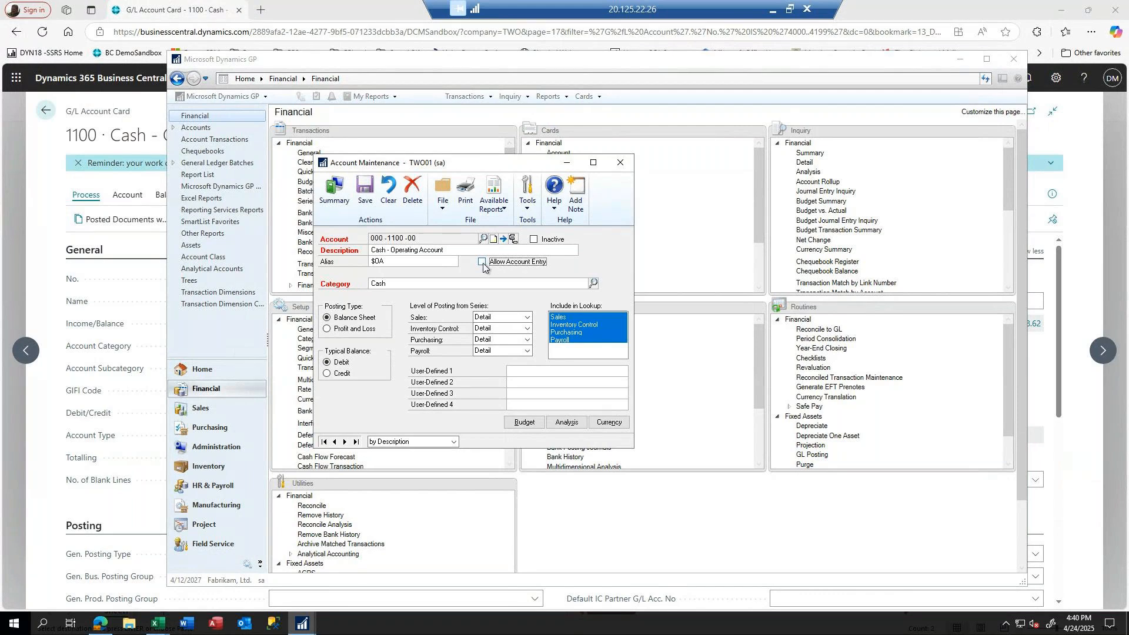
click(482, 264)
Switch back to Business Central, leave the account card and reopen the TEST general journal batch at its amount columns
click(50, 411)
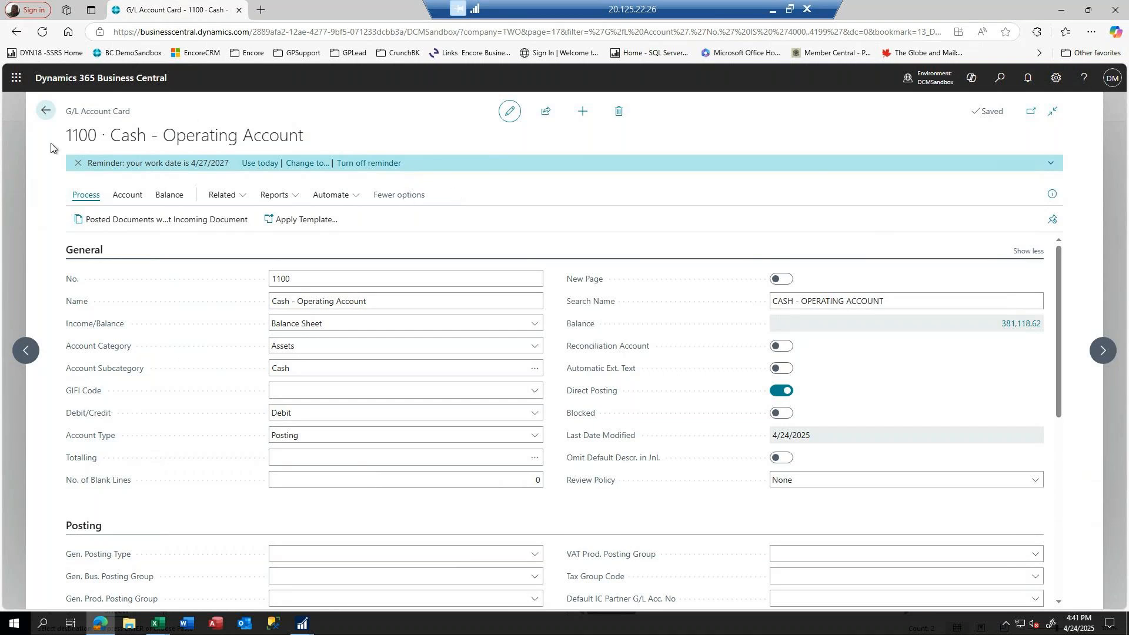
click(44, 111)
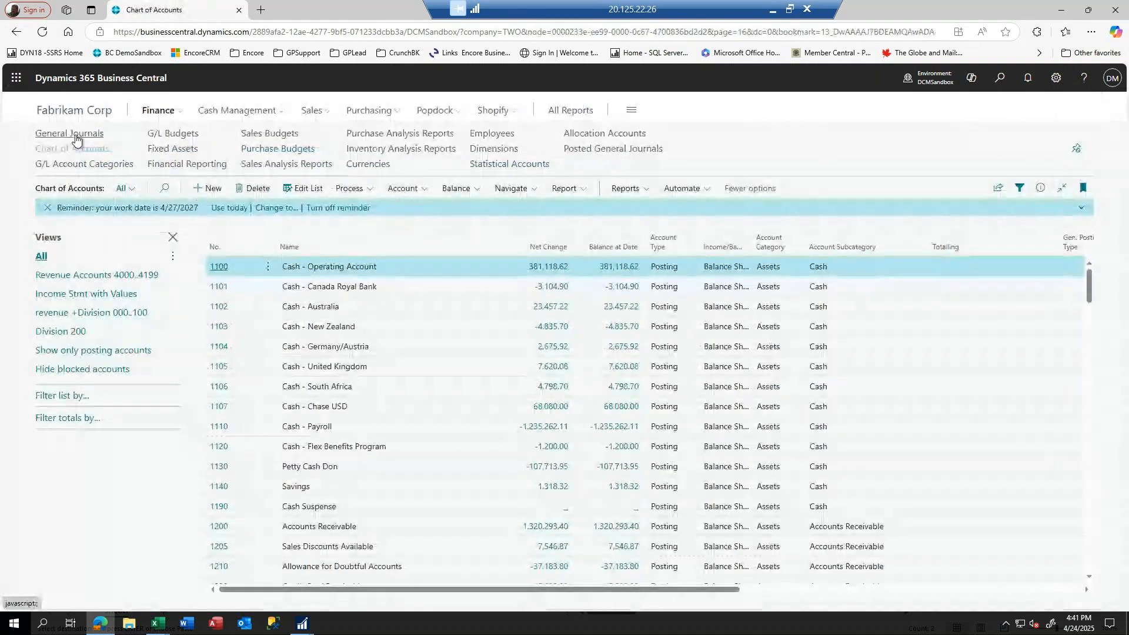
click(75, 137)
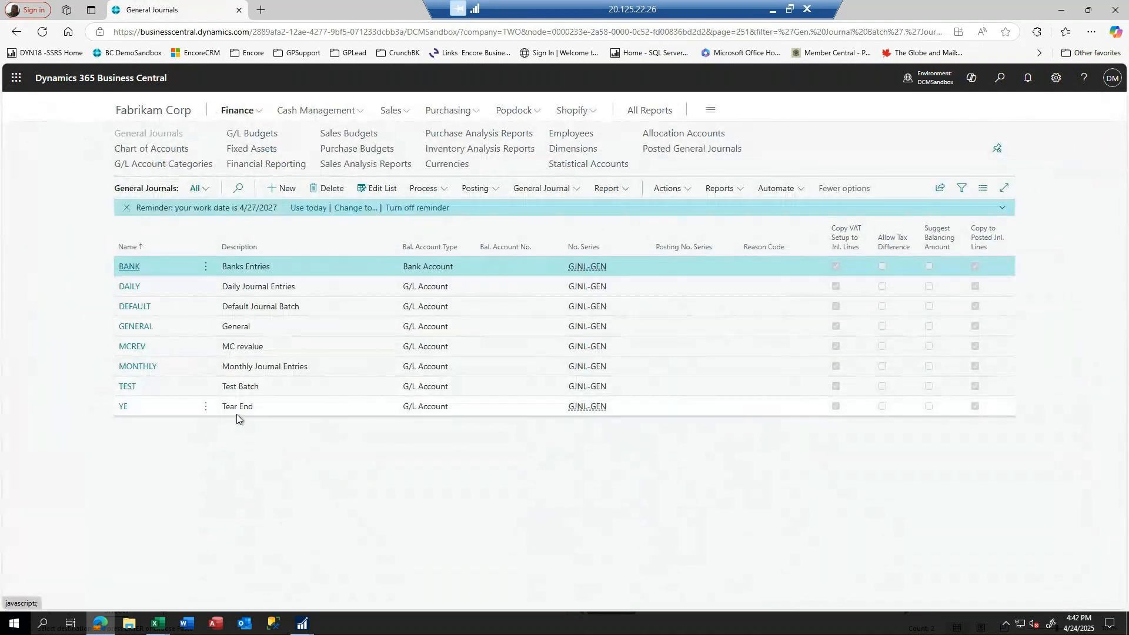
click(127, 387)
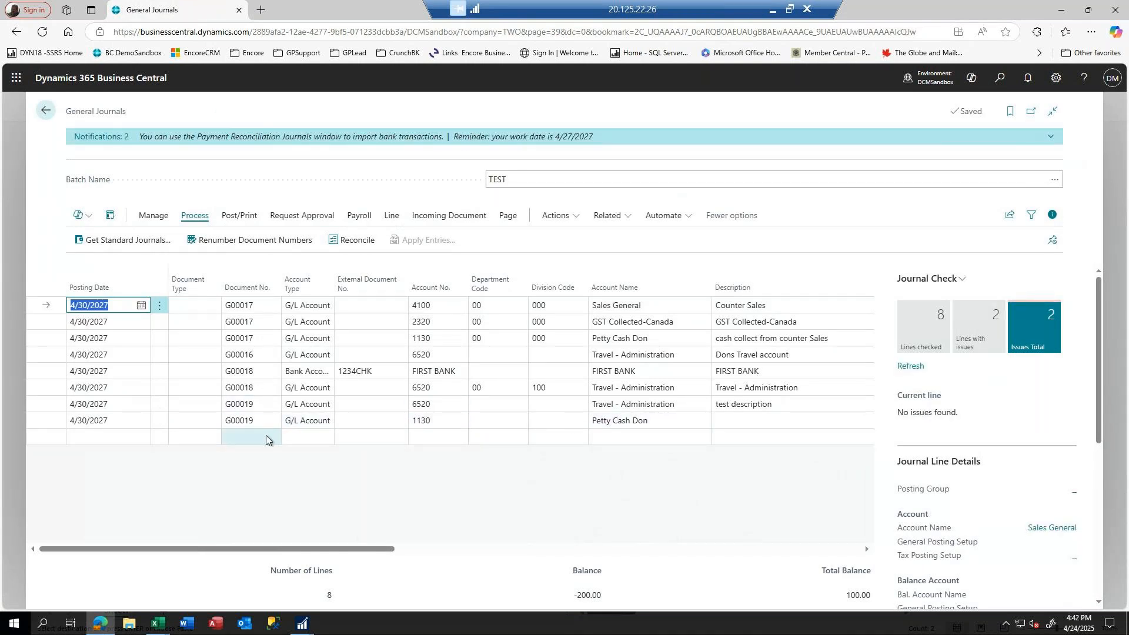
drag(375, 549, 552, 555)
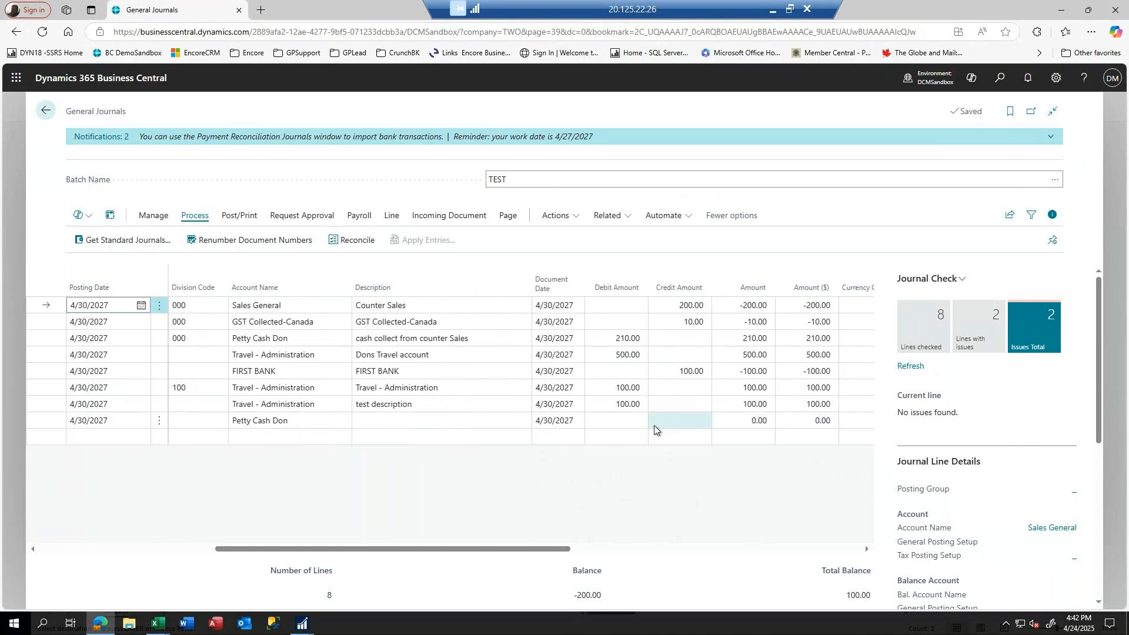
Enter a credit of 100.01 on the last Petty Cash Don line, then preview the batch's posting and return to the journal
click(669, 423)
text(100.01)
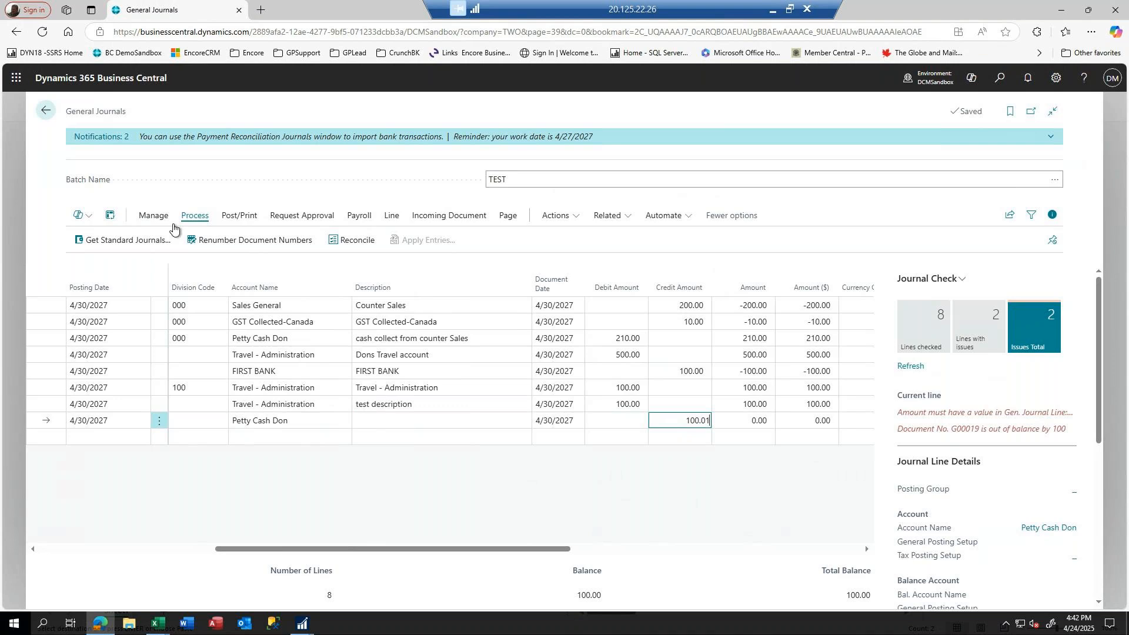
click(239, 216)
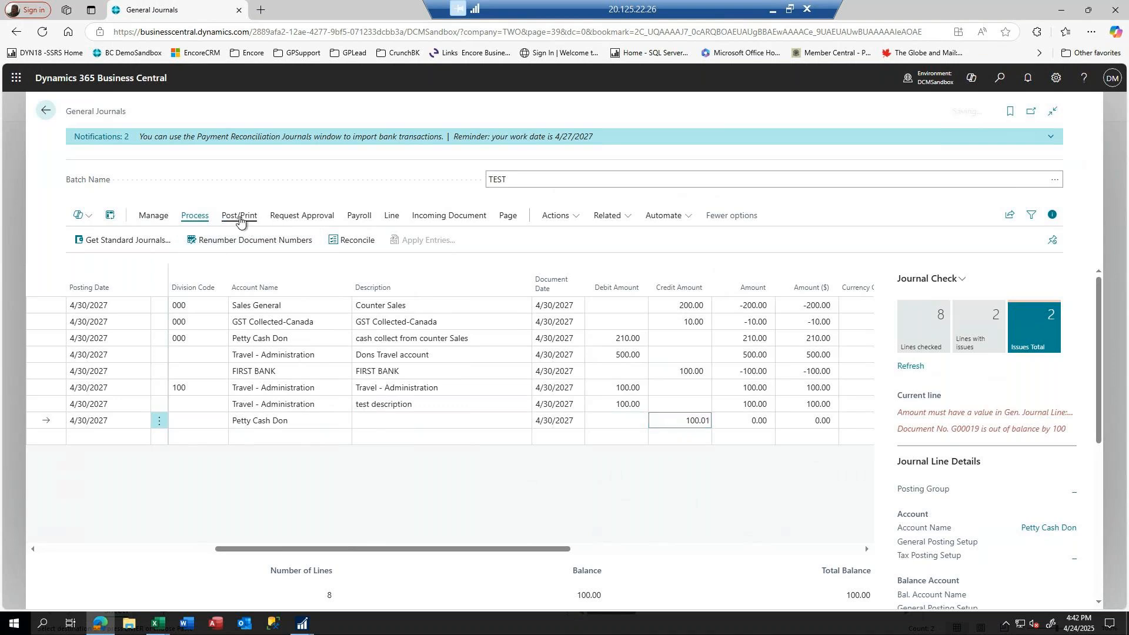
click(150, 241)
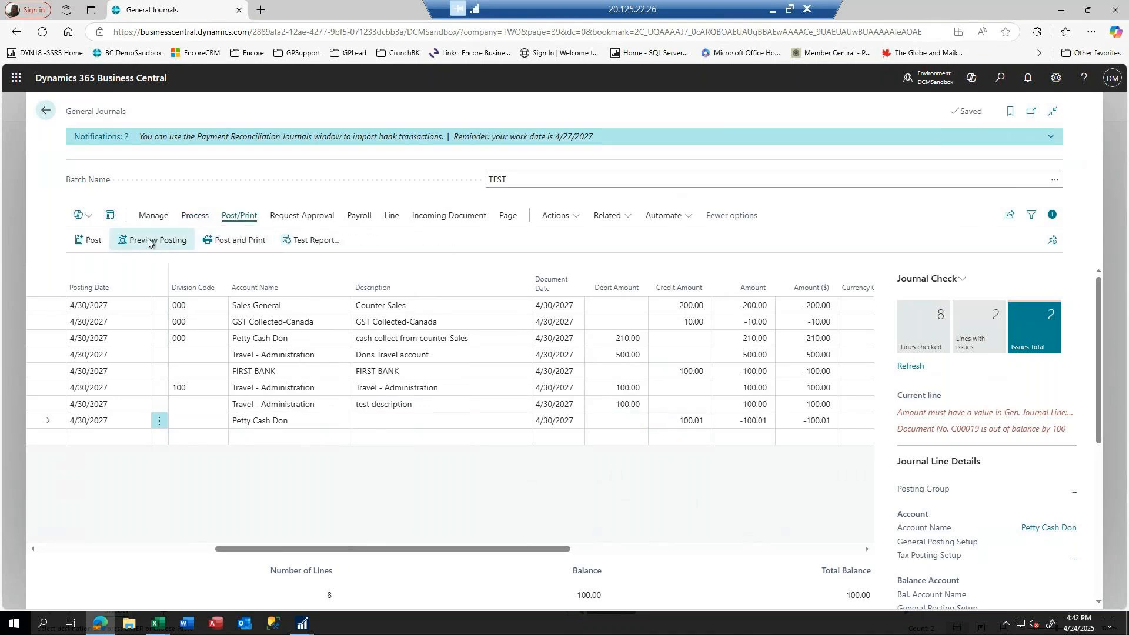
click(604, 379)
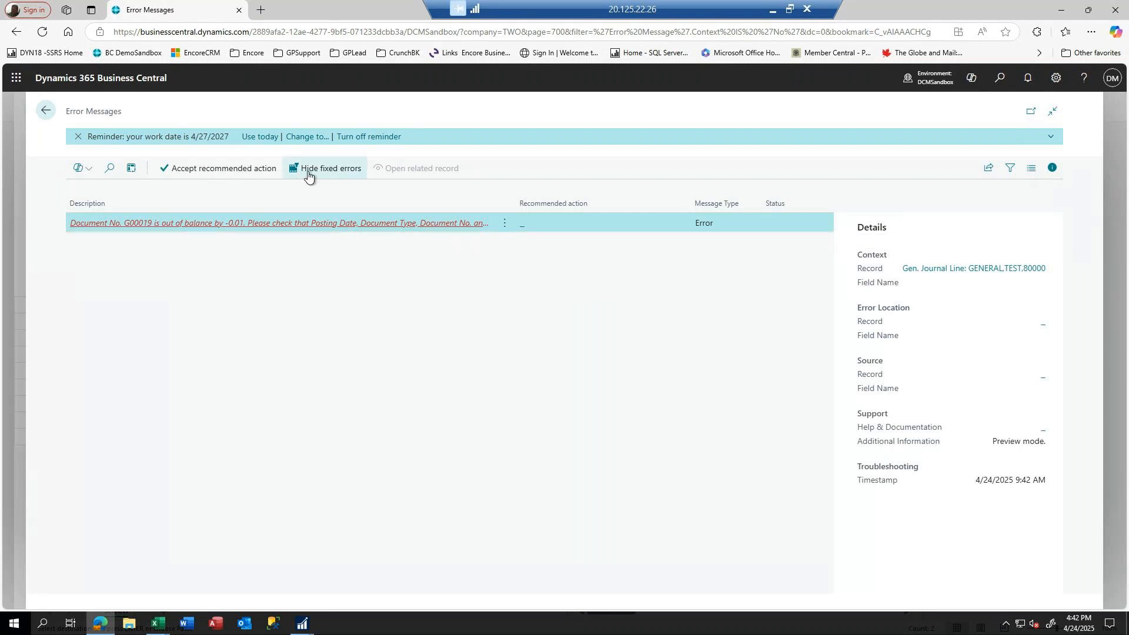
click(40, 111)
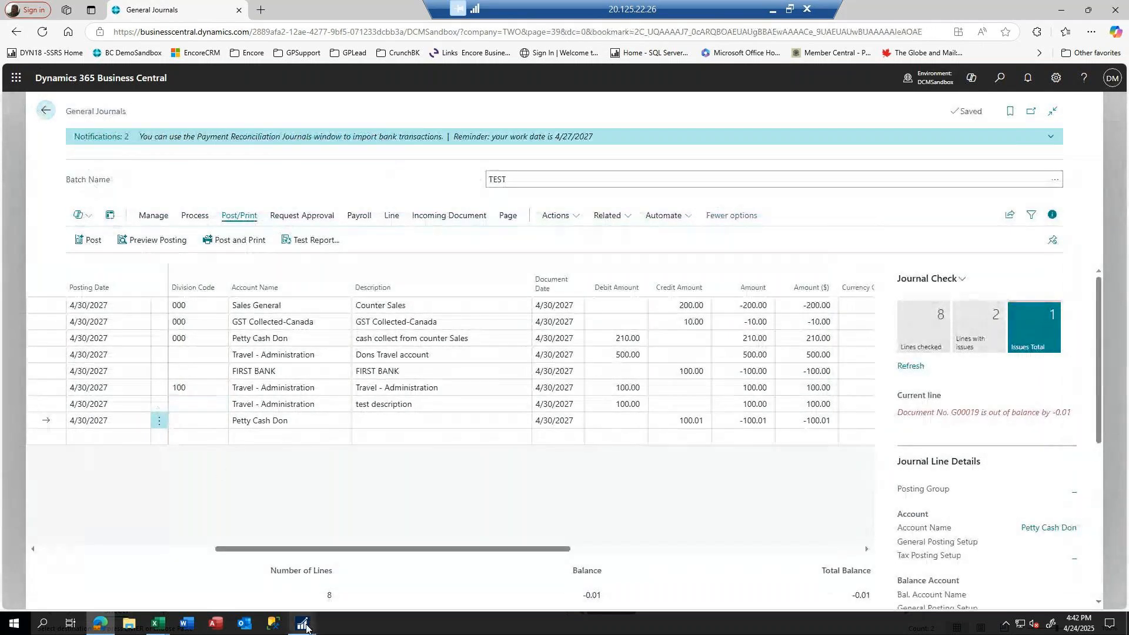
Switch to Transaction Entry in Dynamics GP and enter account 100-6520-00 with a $100.00 debit on the first line
mouse_move(301, 624)
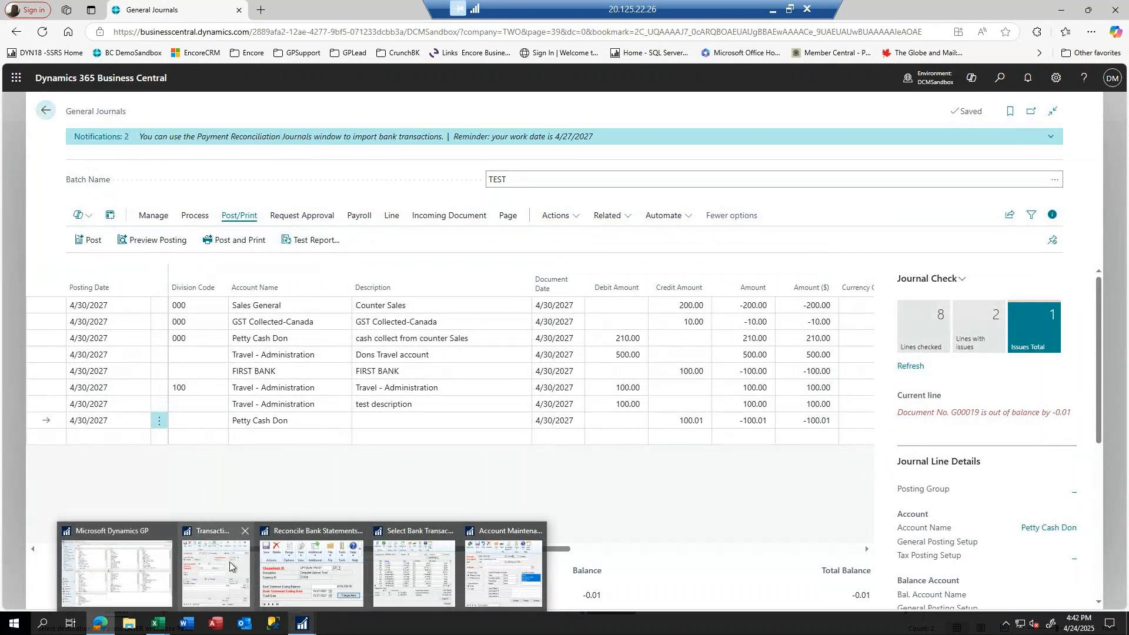
click(209, 566)
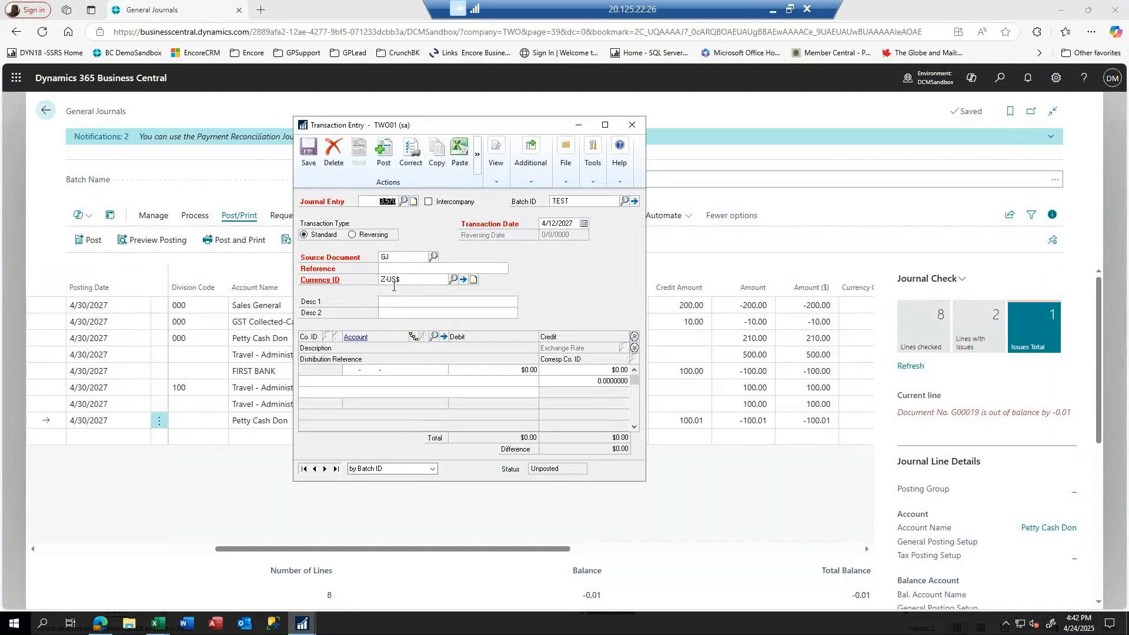
click(348, 371)
text(000652000)
key(Tab)
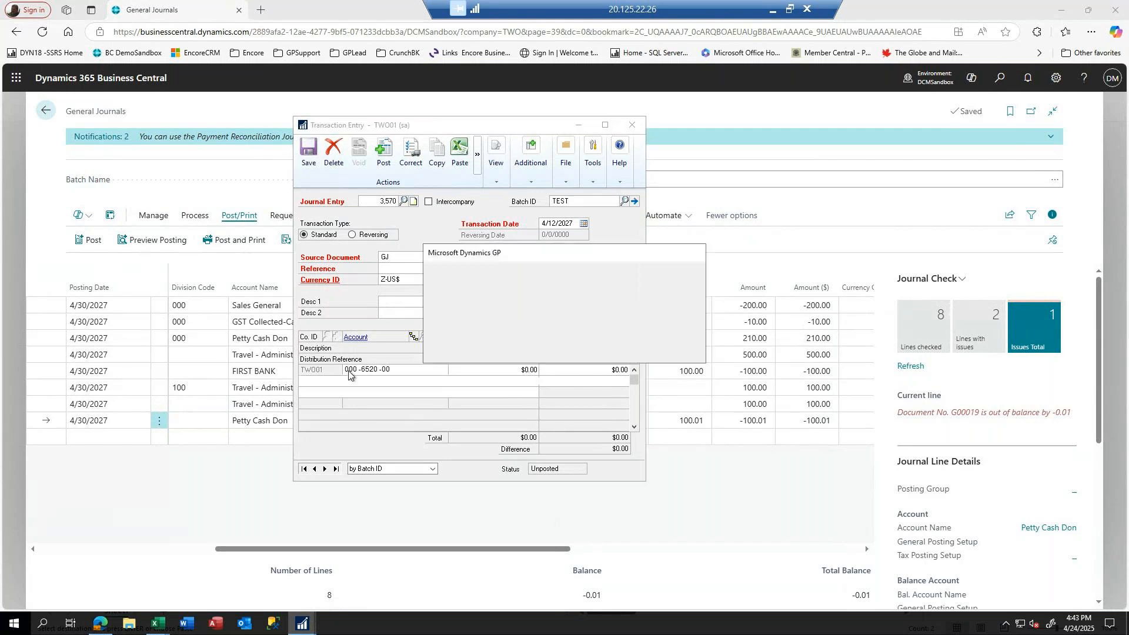
key(Escape)
text(100 -6520 -00)
key(Tab)
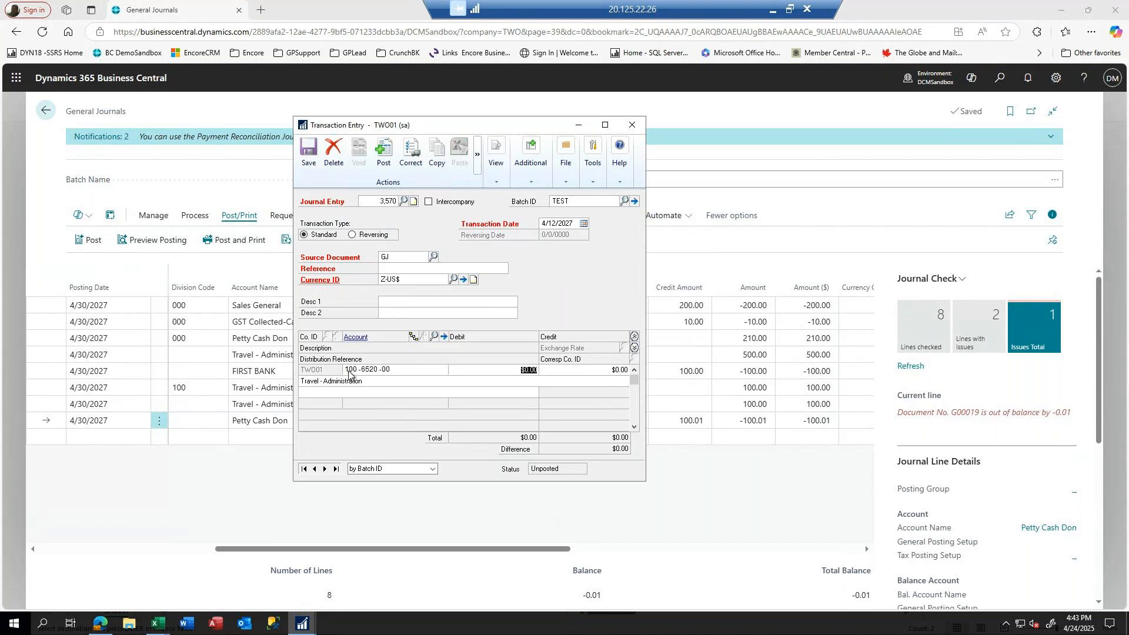
text(100)
key(Tab)
key(Tab)
key(Tab)
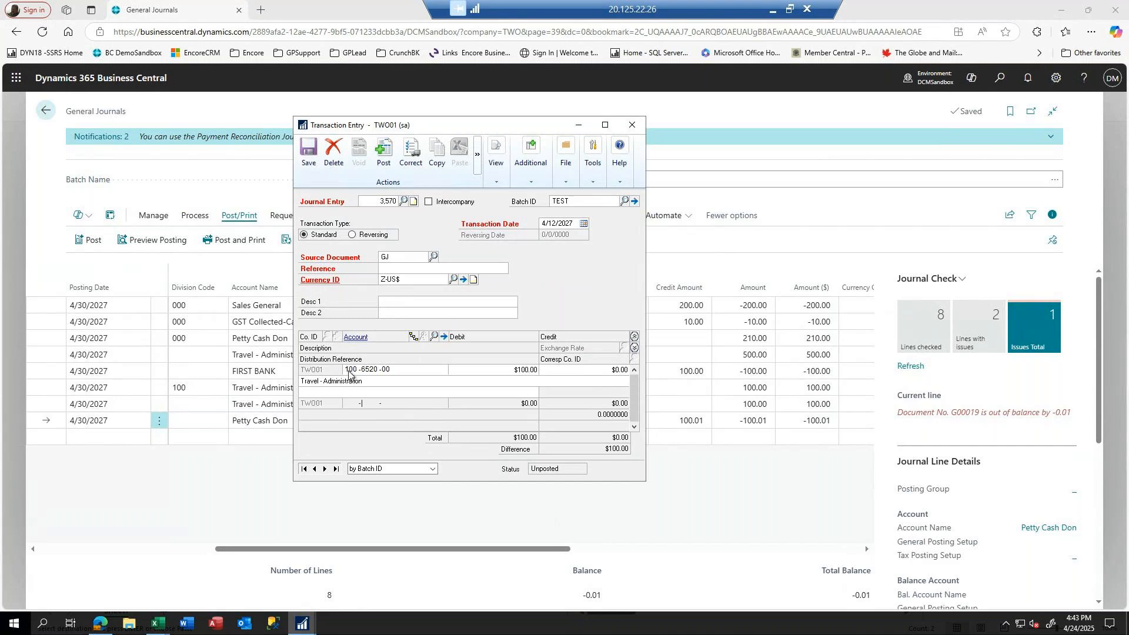
Add account 000-1130-00 with a $100.01 credit and save the unbalanced entry in batch TEST with the reference test
text(000 -1130 -00)
key(Tab)
key(Tab)
text(.01)
key(Tab)
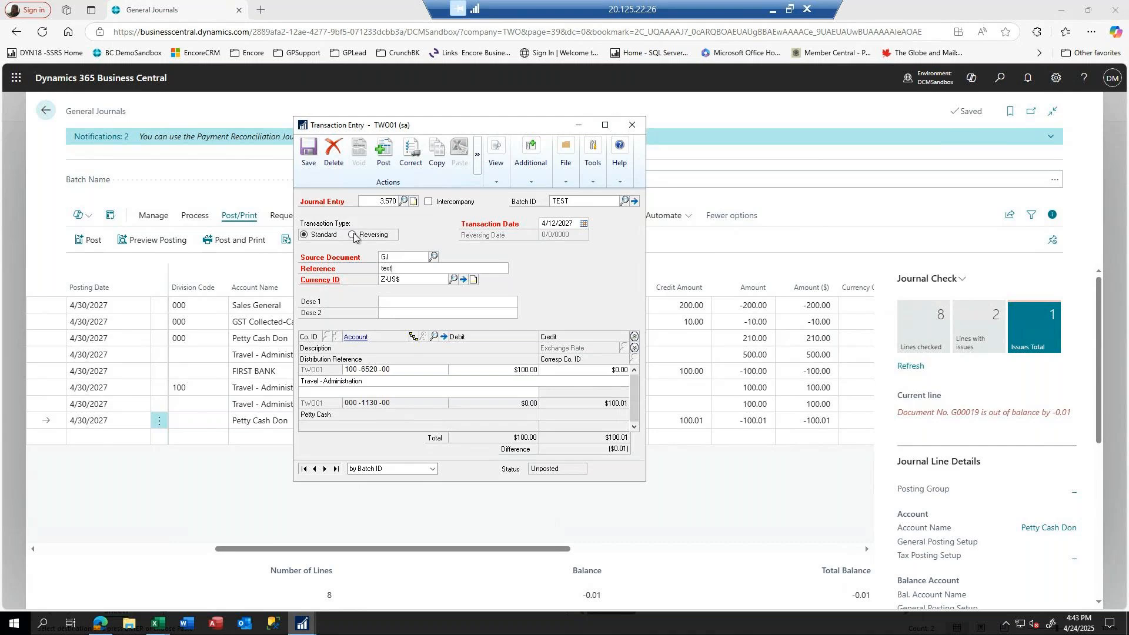
click(306, 152)
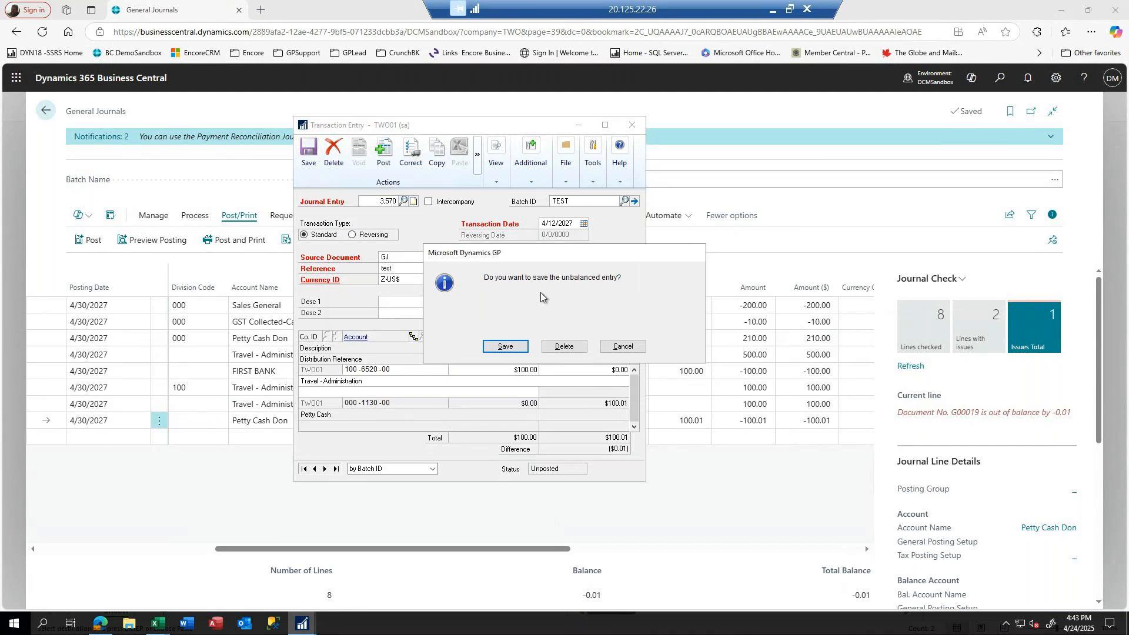
click(513, 347)
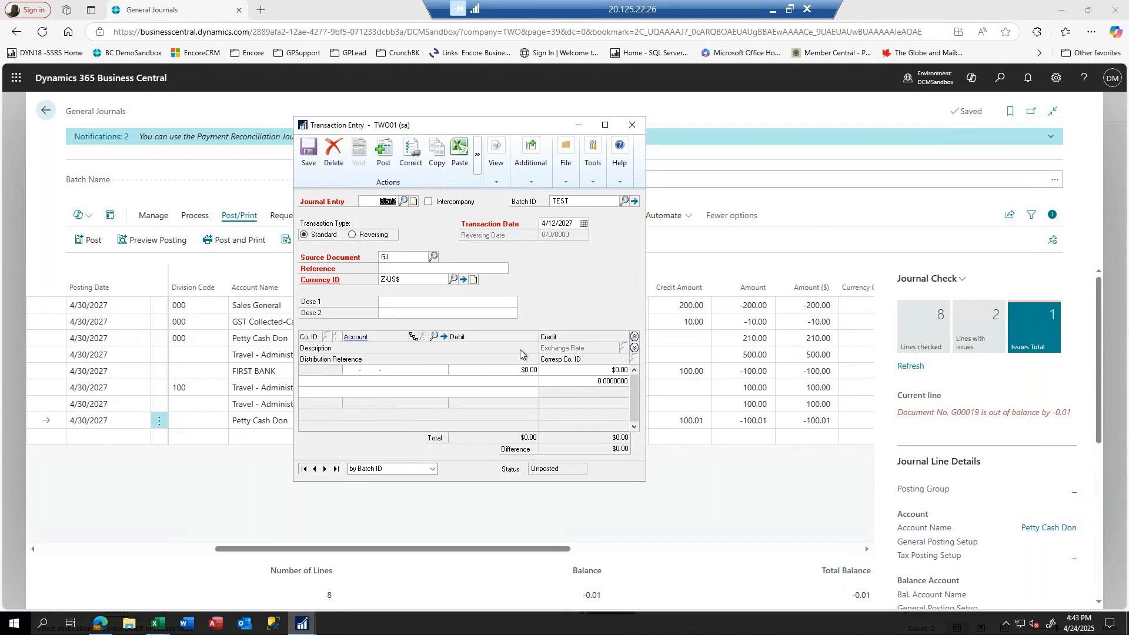
Close Transaction Entry and Account Maintenance, saving the changes to account 000-1100-00
click(635, 126)
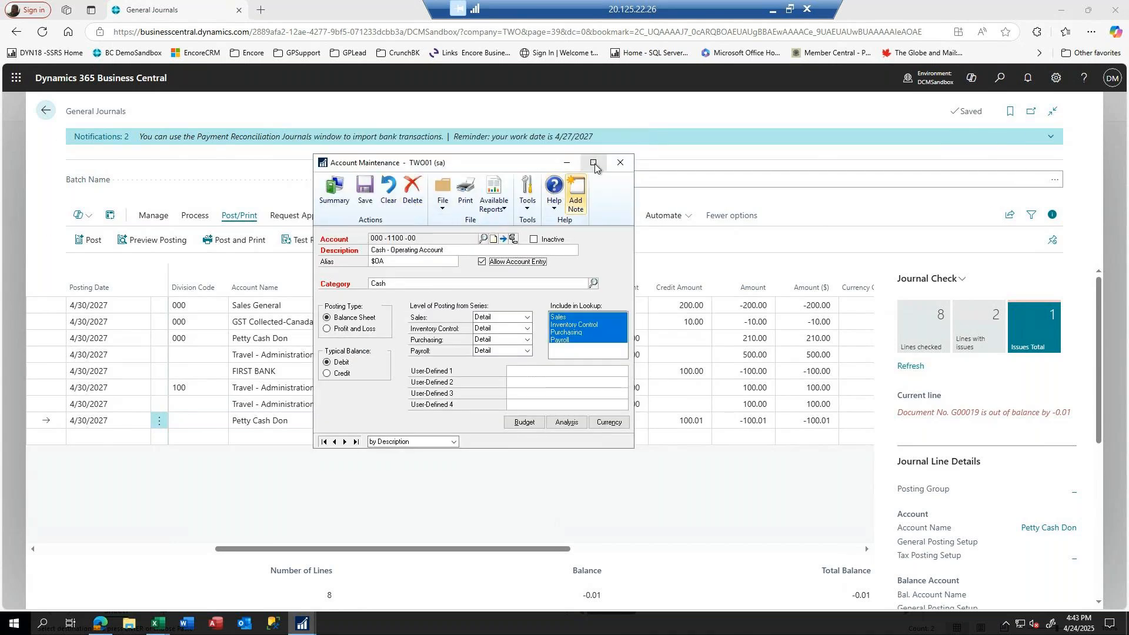
click(626, 165)
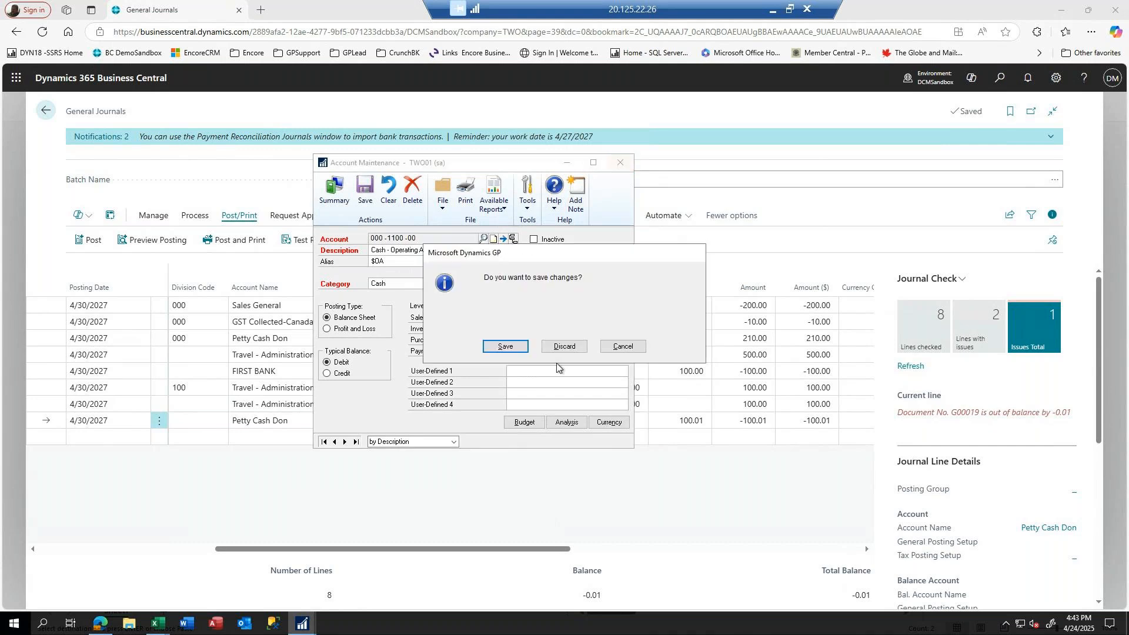
click(512, 351)
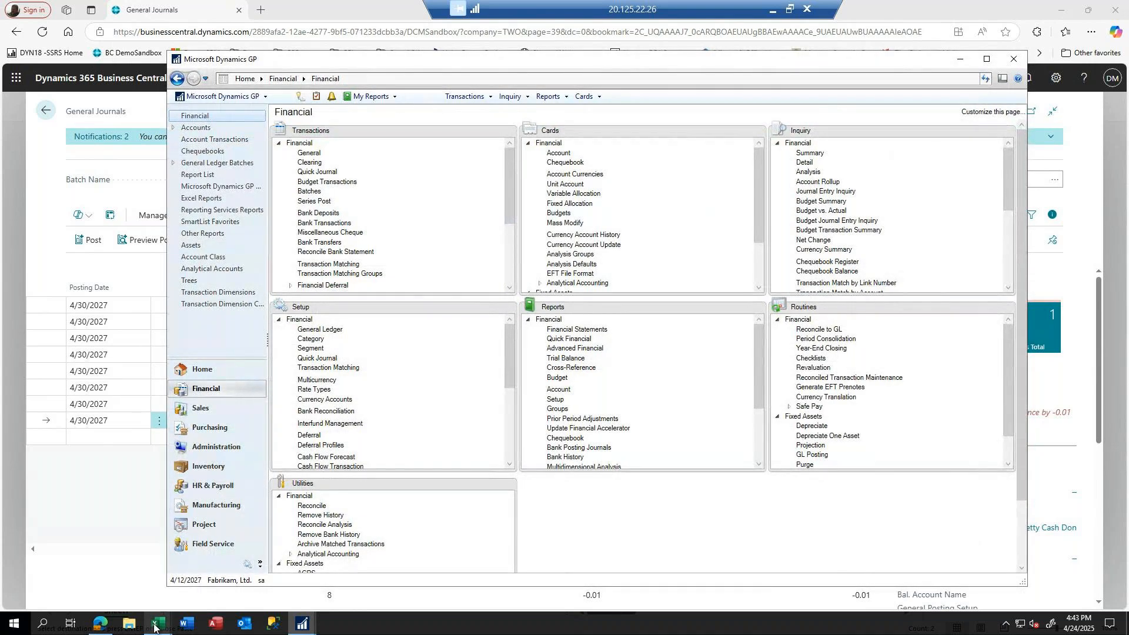
Switch to Excel and preview the open G_L Account Card workbook
mouse_move(157, 624)
mouse_move(138, 585)
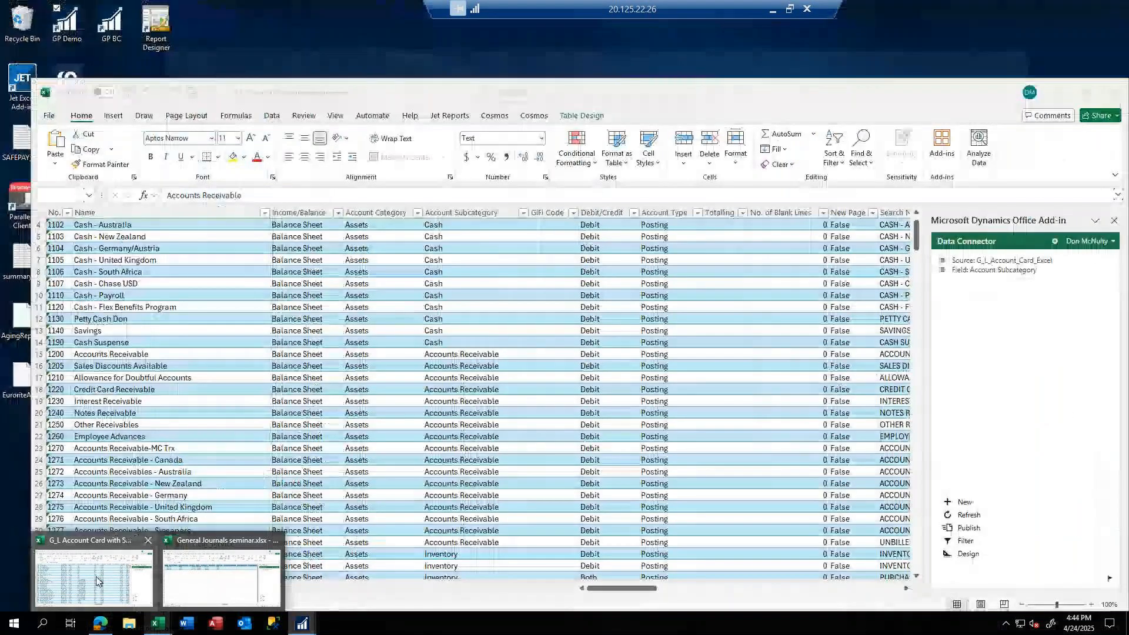